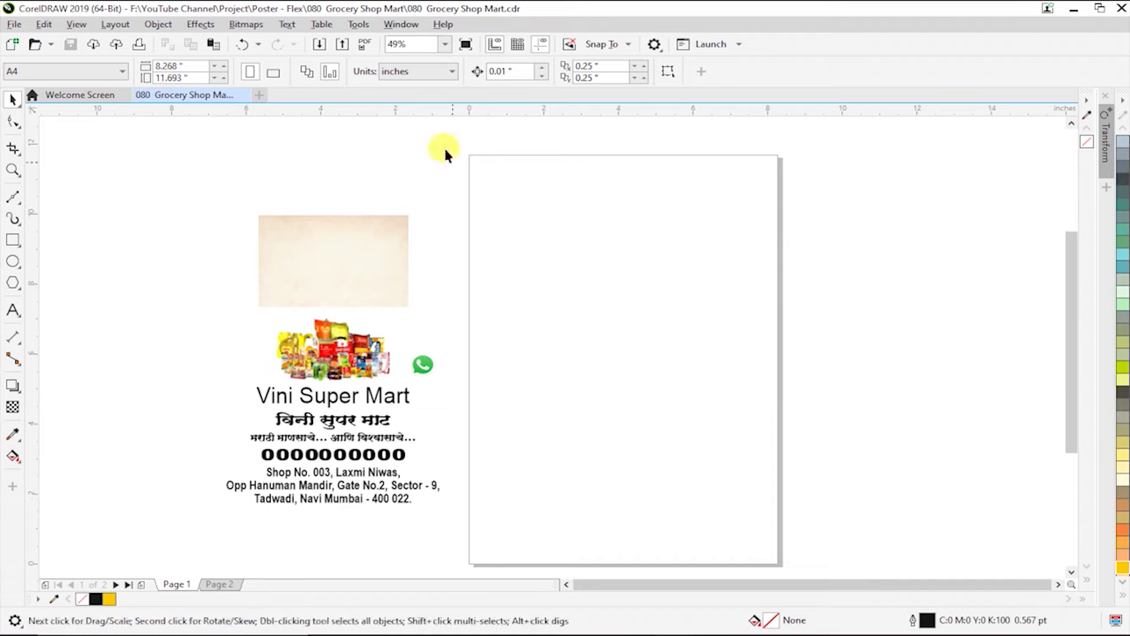
Set the custom page size to 10.0 x 2.0 inches and zoom to the banner design
left_click(414, 71)
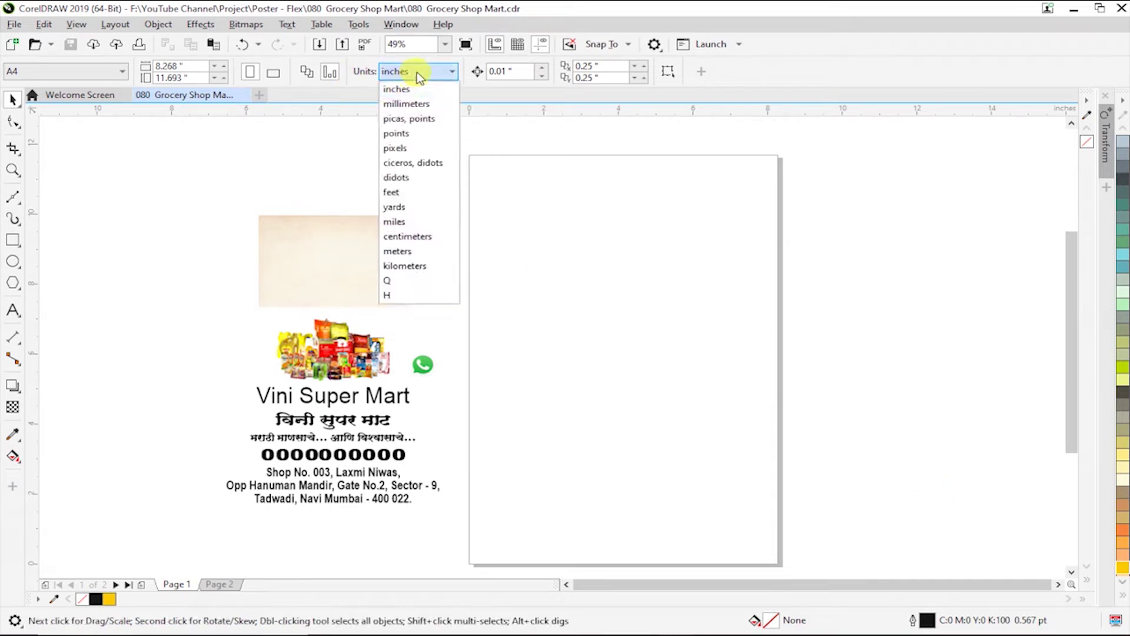
double_click(179, 66)
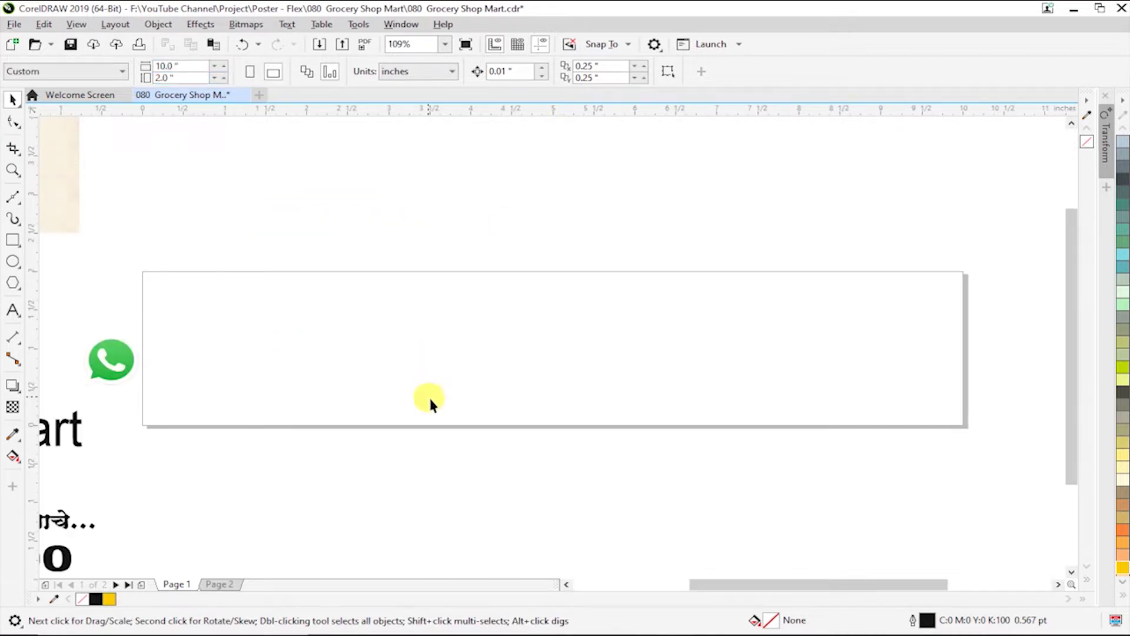
scroll(475, 489, "down", 2)
scroll(478, 506, "down", 2)
key("z")
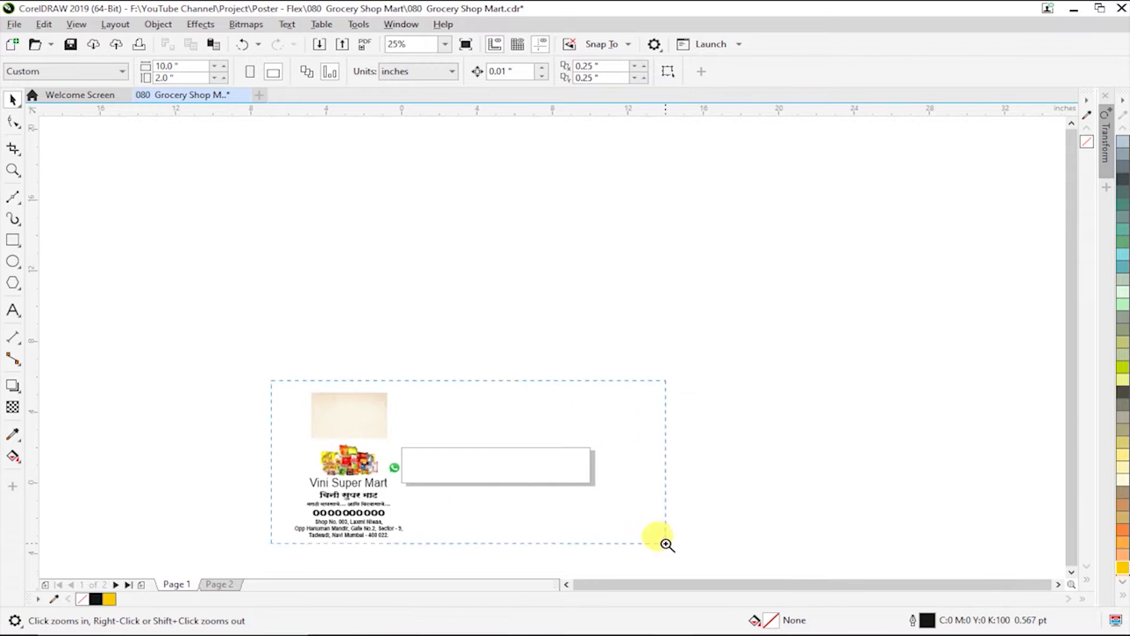
left_click_drag(272, 383, 663, 538)
key("space")
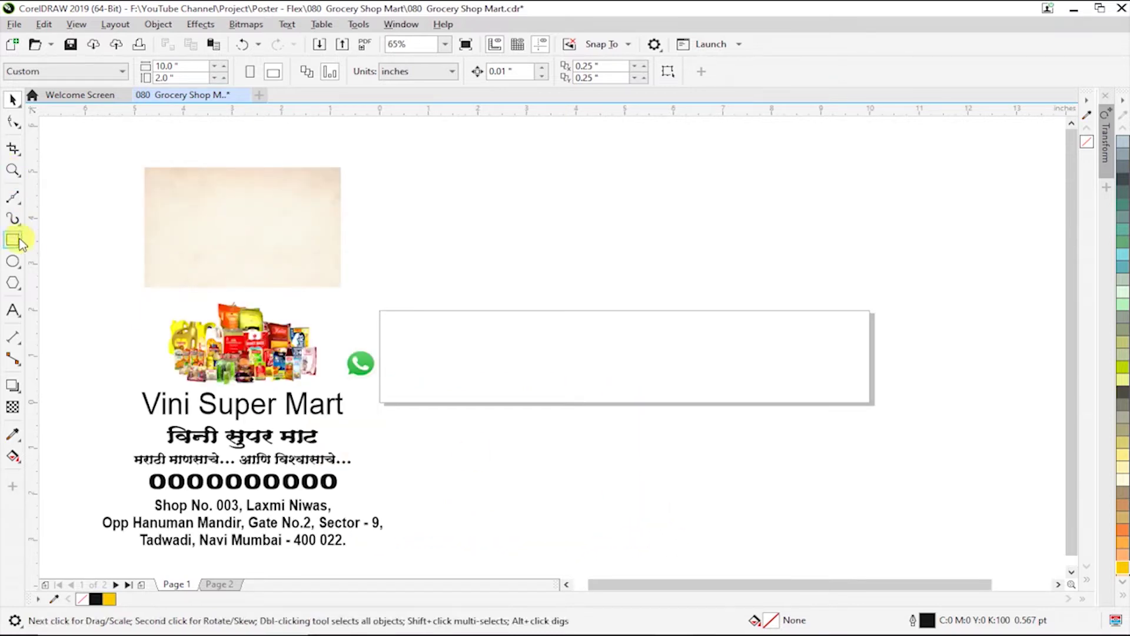
Add a page-sized rectangle frame and nudge the WhatsApp icon slightly left
double_click(13, 241)
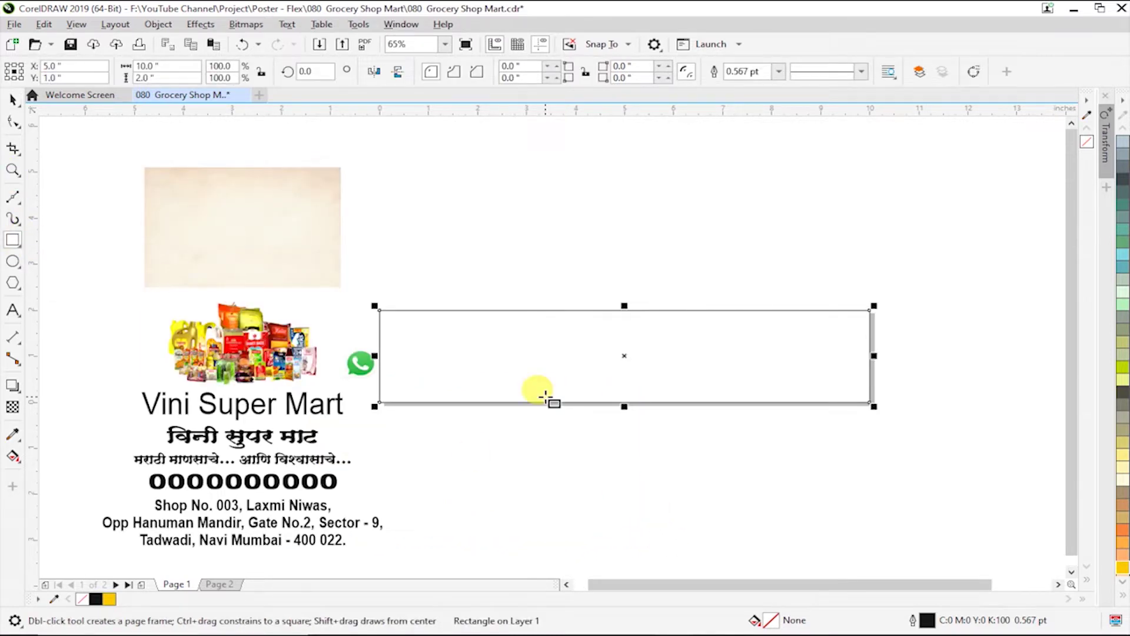
left_click(561, 437)
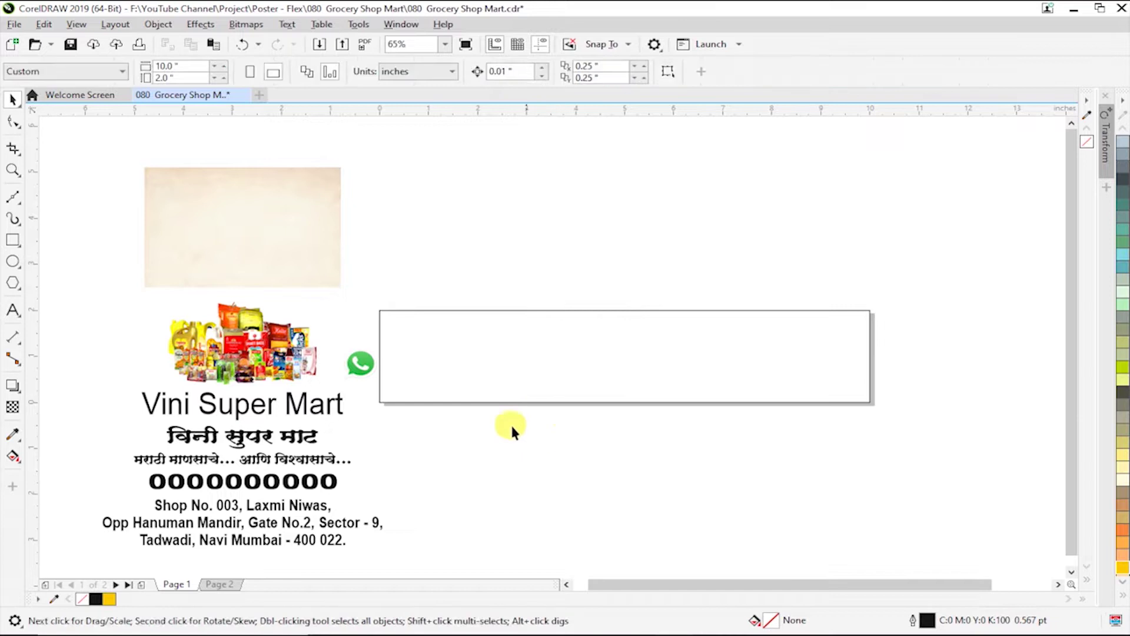
left_click(346, 365)
left_click_drag(364, 367, 352, 368)
Move the 'Vini Super Mart' text into the frame's left side, zoom in, and save
left_click(305, 410)
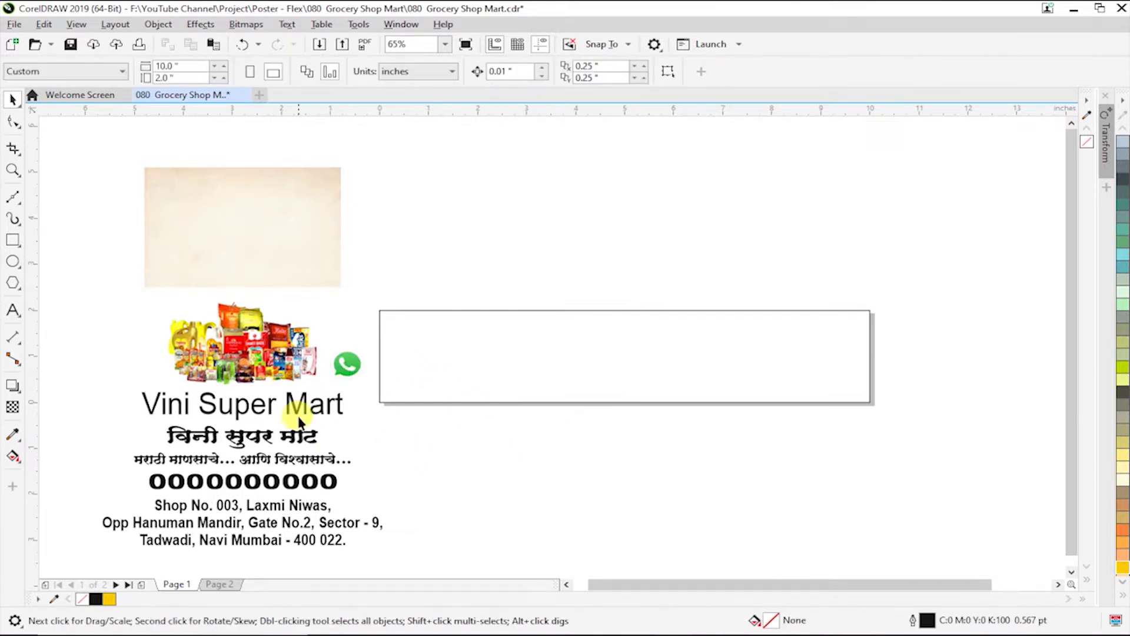
mouse_move(311, 410)
left_mouse_down()
mouse_move(613, 362)
mouse_move(570, 354)
mouse_move(559, 365)
left_mouse_up()
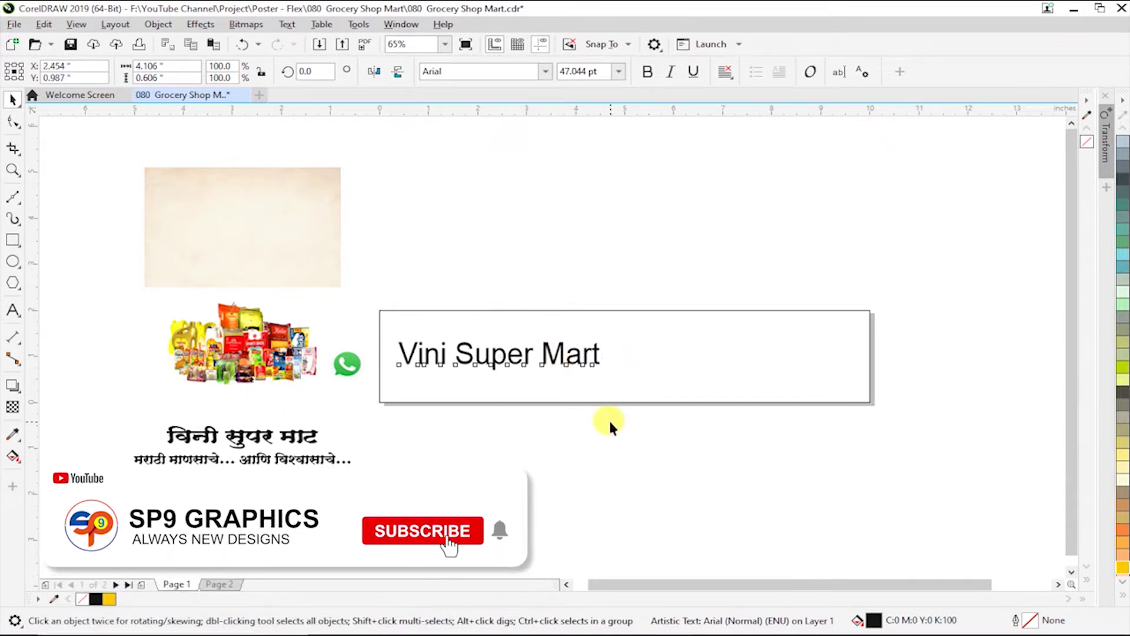
key("z")
left_click_drag(328, 283, 910, 431)
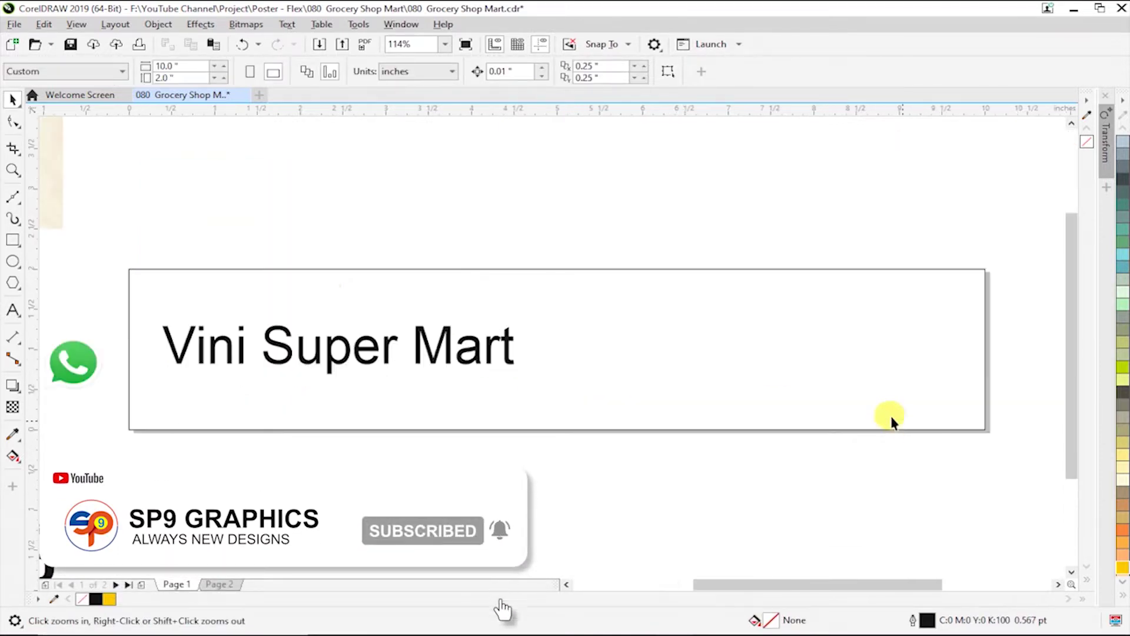
key("space")
key("ctrl+s")
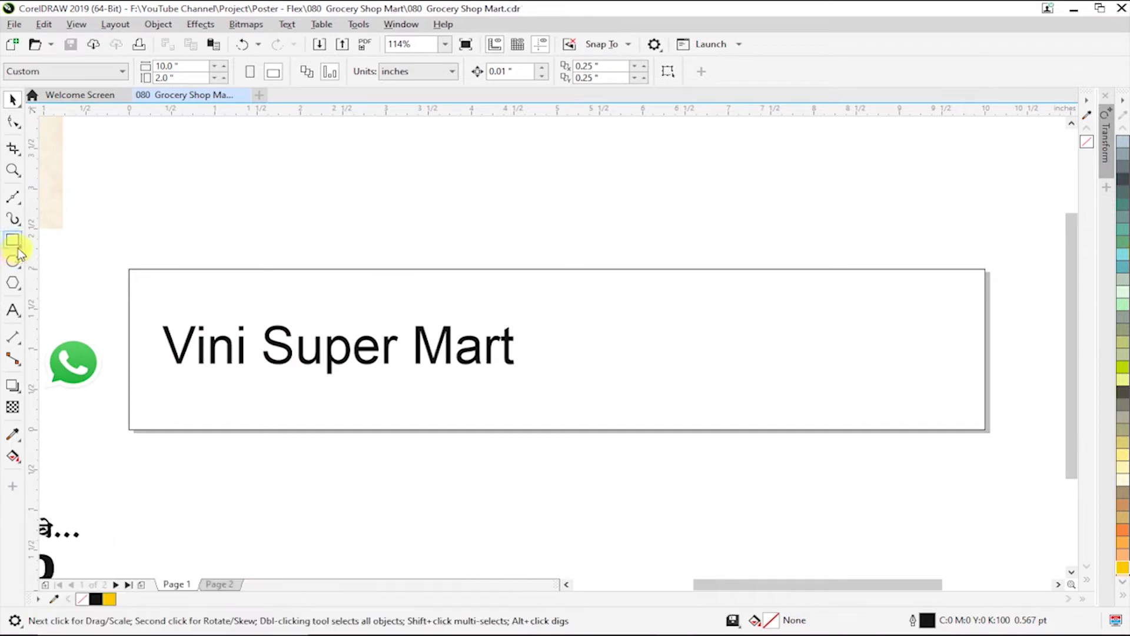
Start a Bézier outline at the frame's top edge, zigzagging through the middle to the right
left_click(13, 198)
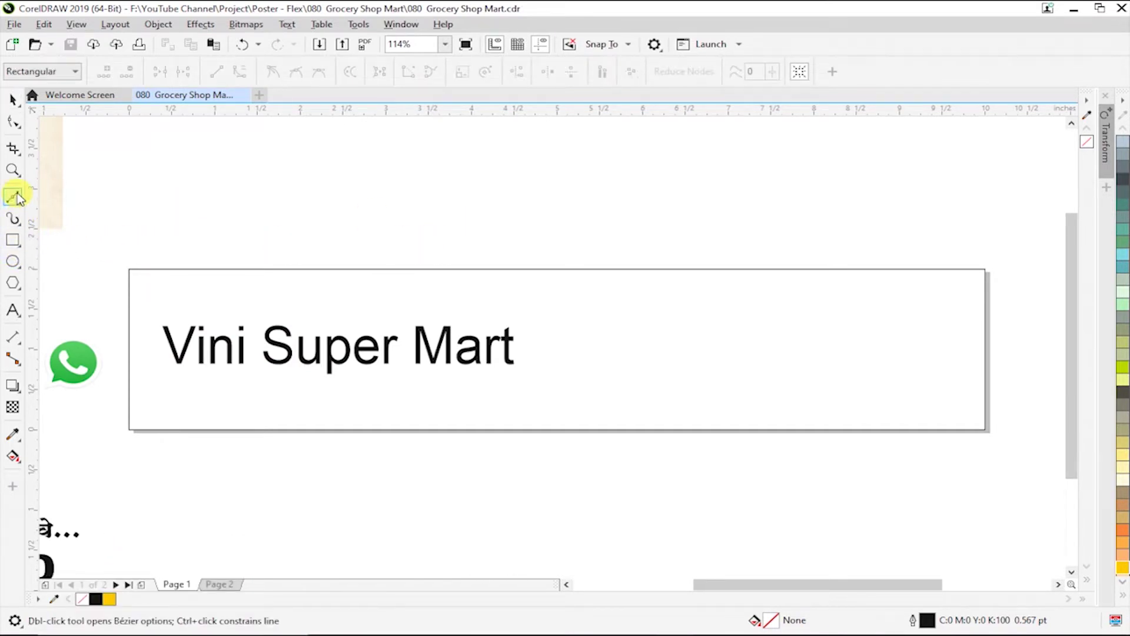
left_click(481, 266)
left_click(624, 348)
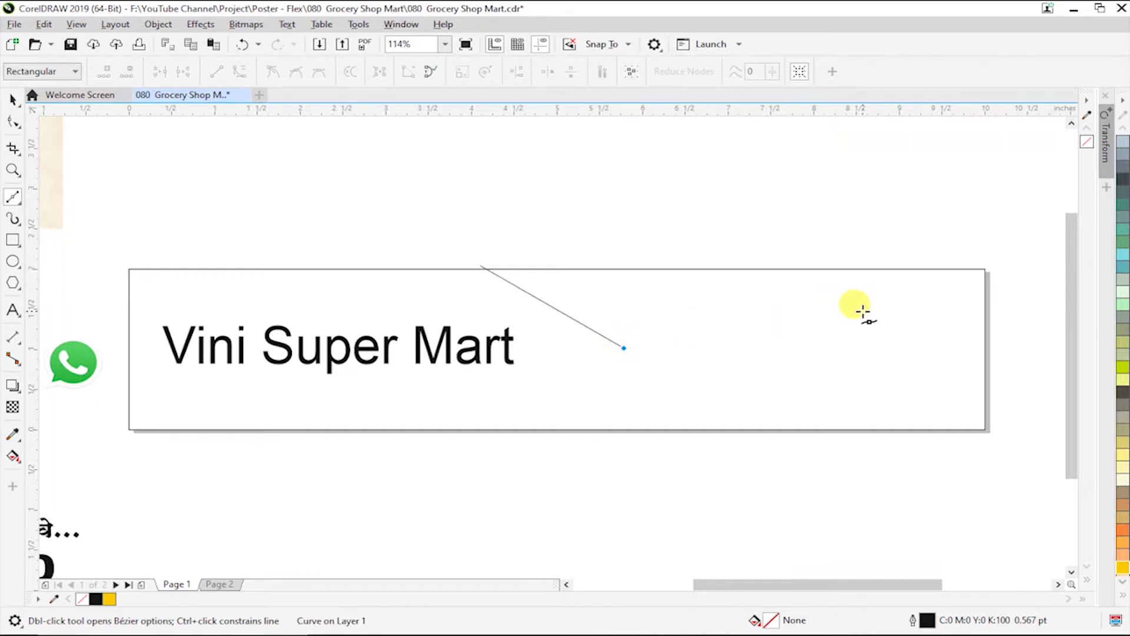
left_click(862, 312)
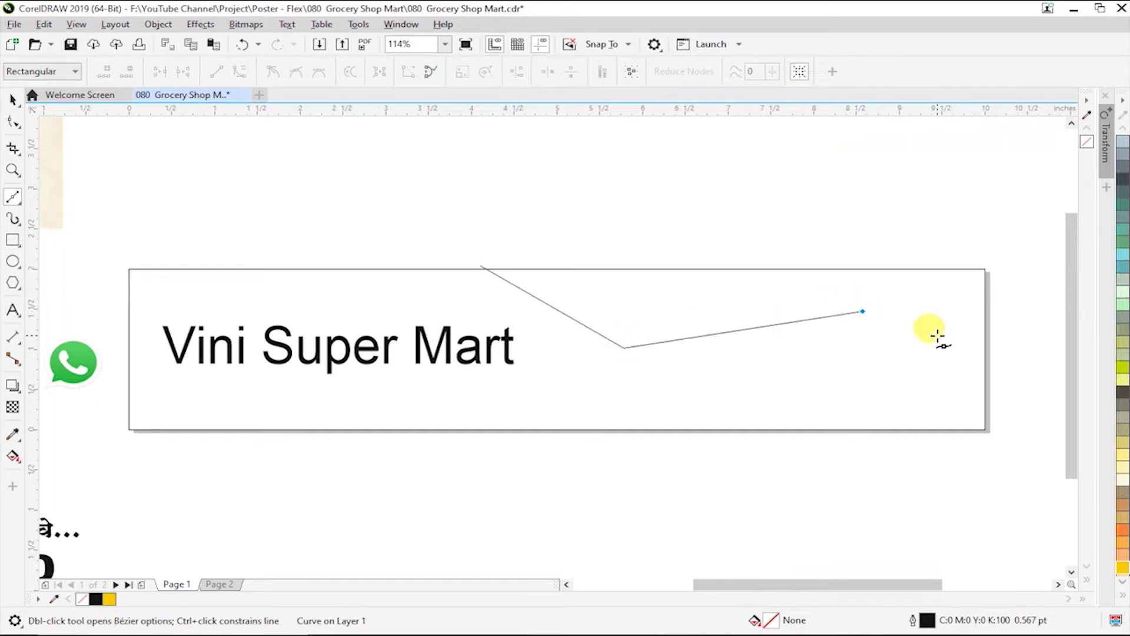
key("ctrl+z")
left_click(902, 303)
left_click(935, 353)
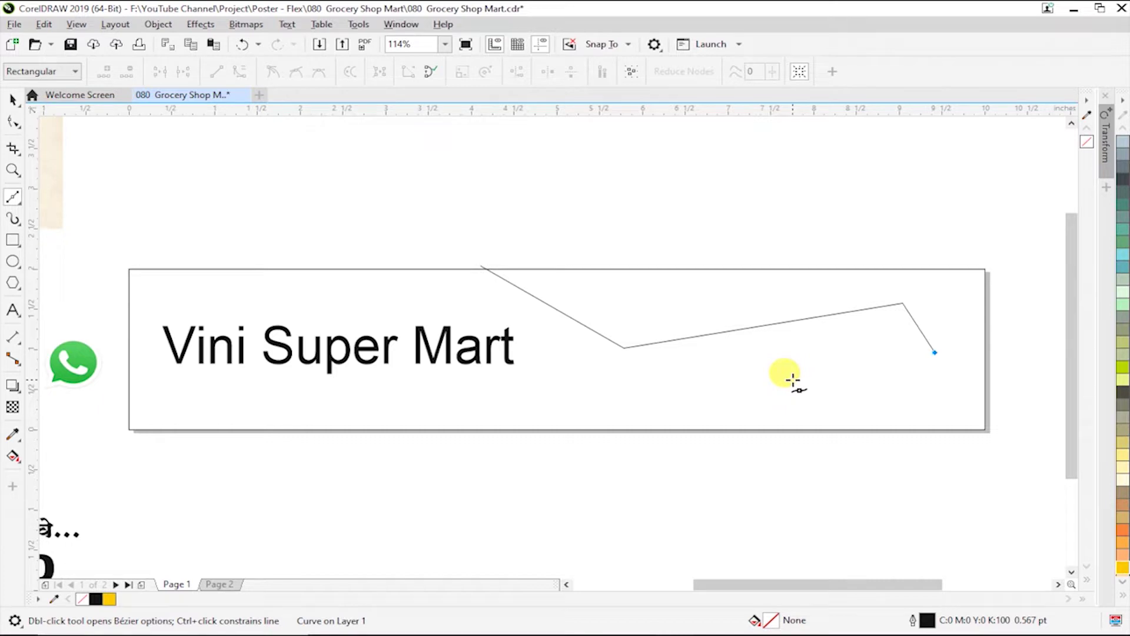
Continue the outline to the bottom edge and past the top-right corner, closing it at the start
left_click(797, 381)
left_click(798, 438)
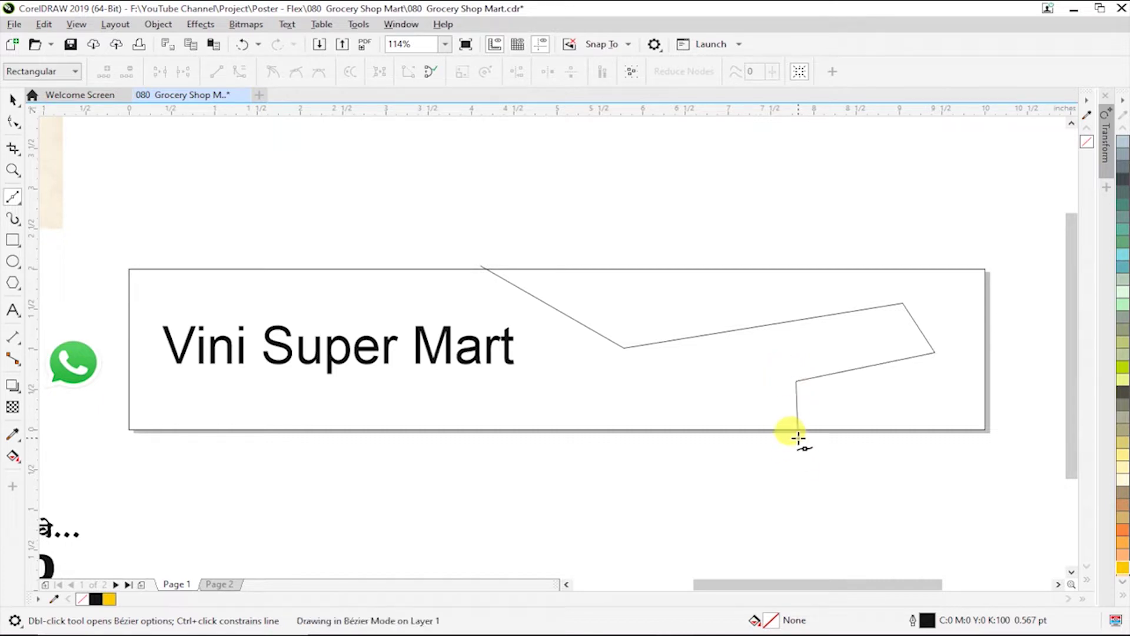
left_click(1013, 438)
left_click(1008, 249)
left_click(480, 257)
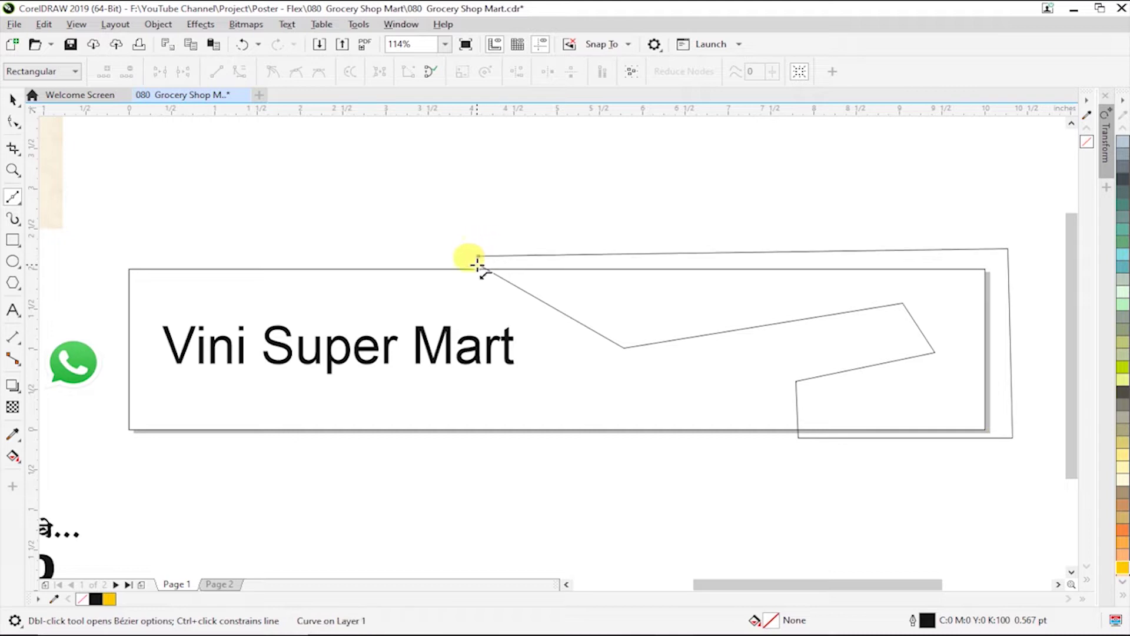
key("space")
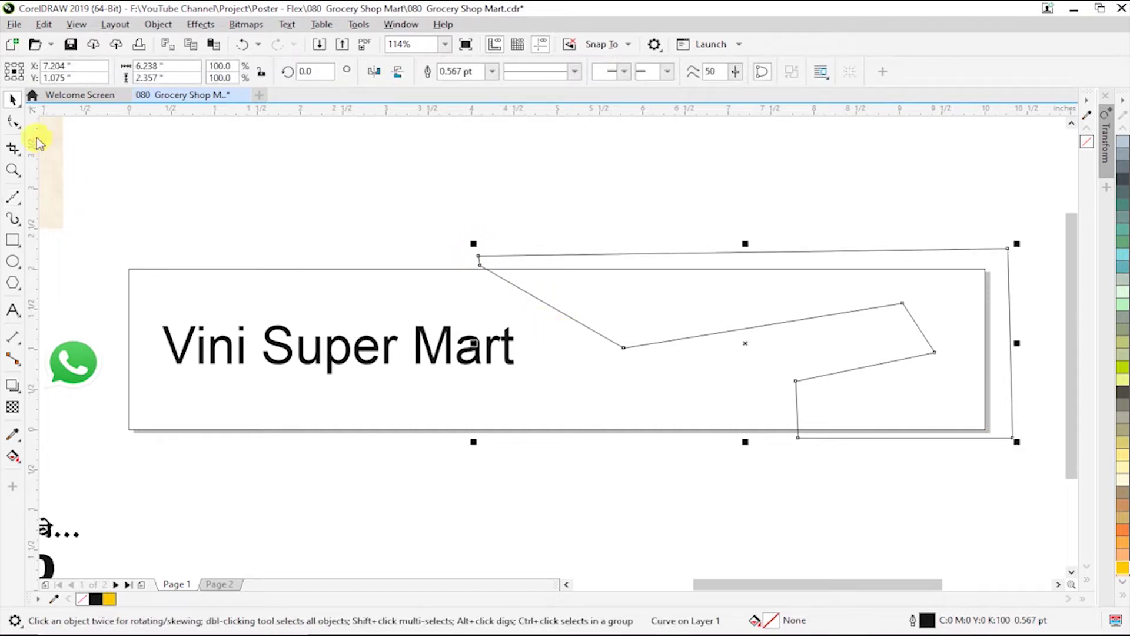
left_click(14, 125)
Select all nodes and drag the outline's straight edges into smooth curves
key("ctrl+a")
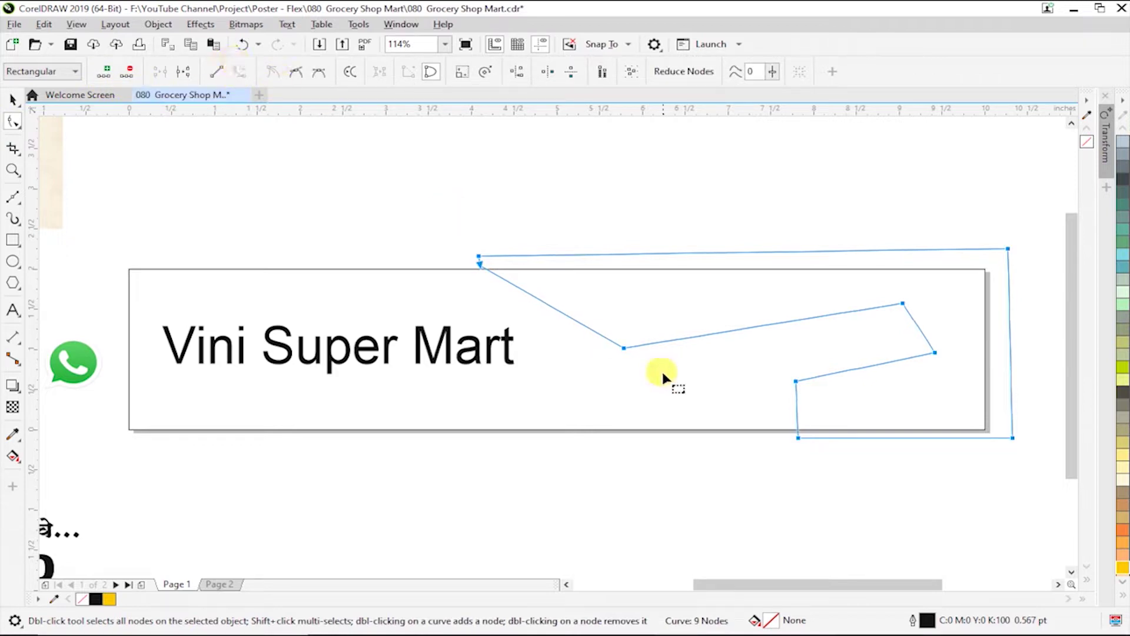
left_click_drag(573, 331, 674, 351)
left_click_drag(895, 306, 808, 320)
mouse_move(896, 303)
left_mouse_down()
mouse_move(818, 285)
mouse_move(938, 357)
mouse_move(905, 323)
mouse_move(936, 364)
mouse_move(916, 326)
left_mouse_up()
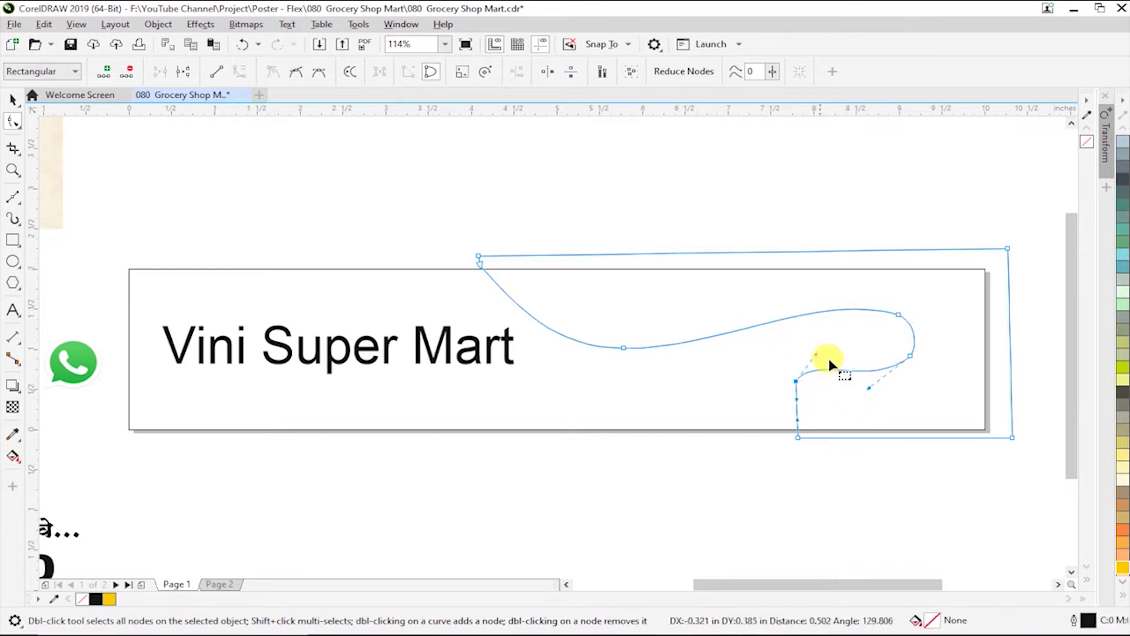
left_click_drag(797, 382, 792, 403)
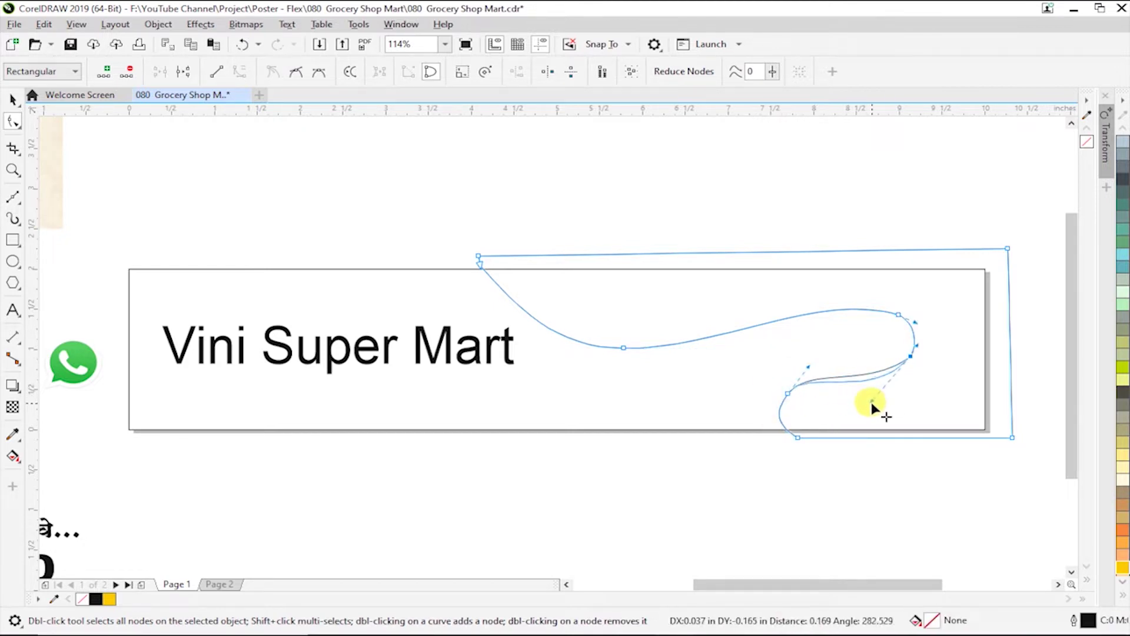
left_click_drag(872, 402, 878, 402)
left_click_drag(899, 320, 897, 318)
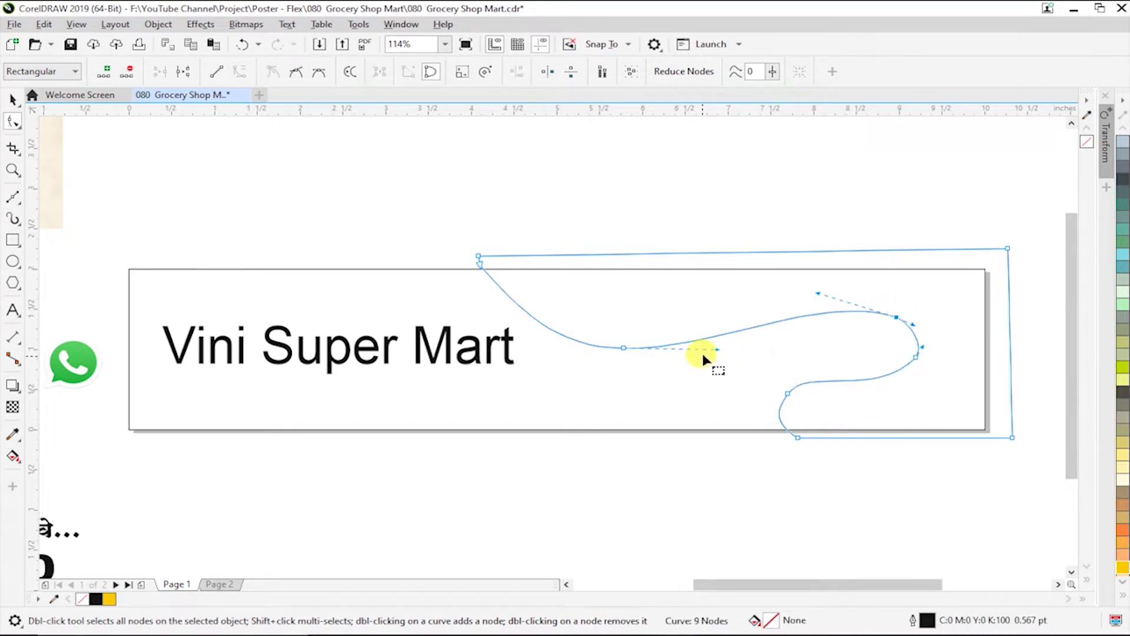
Fine-tune the curve nodes, shifting the lower loop node slightly left
left_click(625, 349)
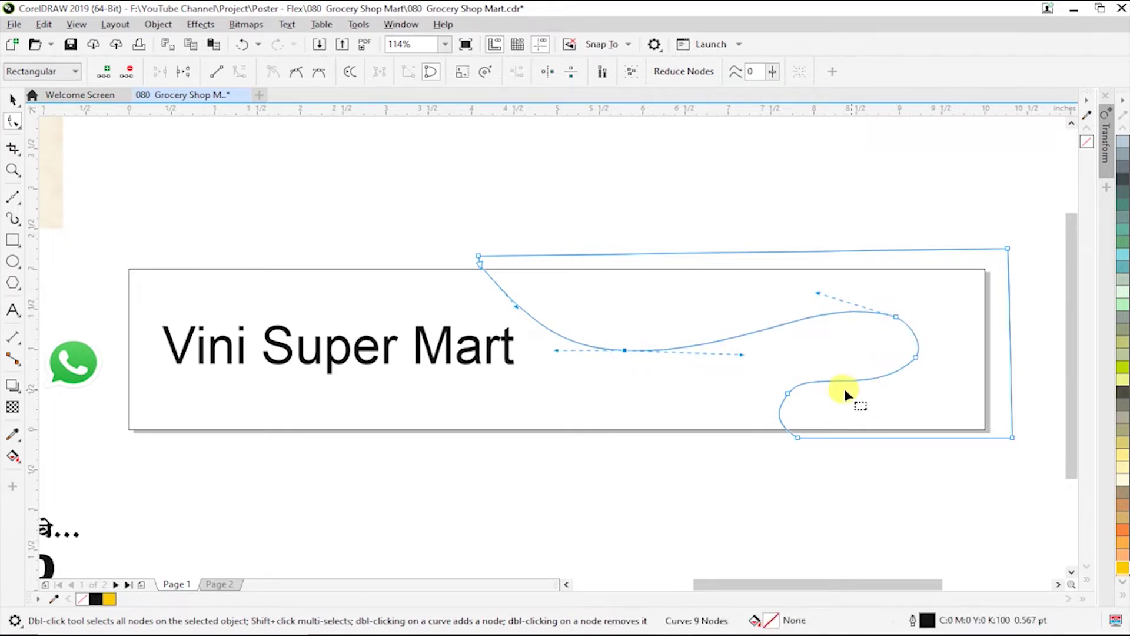
left_click_drag(787, 392, 777, 393)
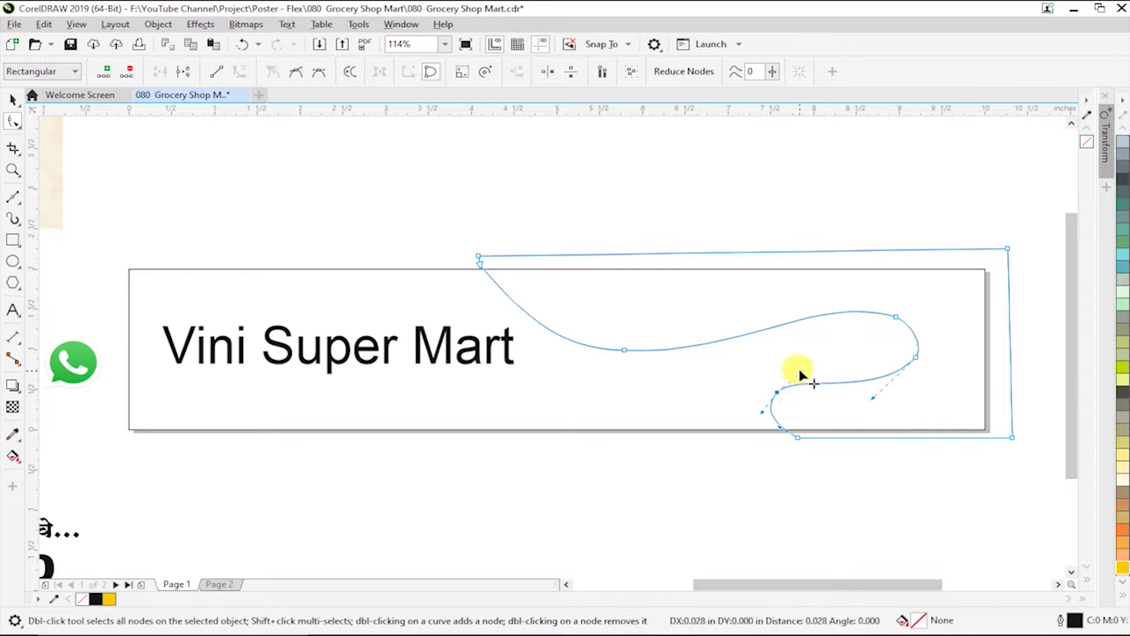
left_click(897, 317)
left_click(777, 392)
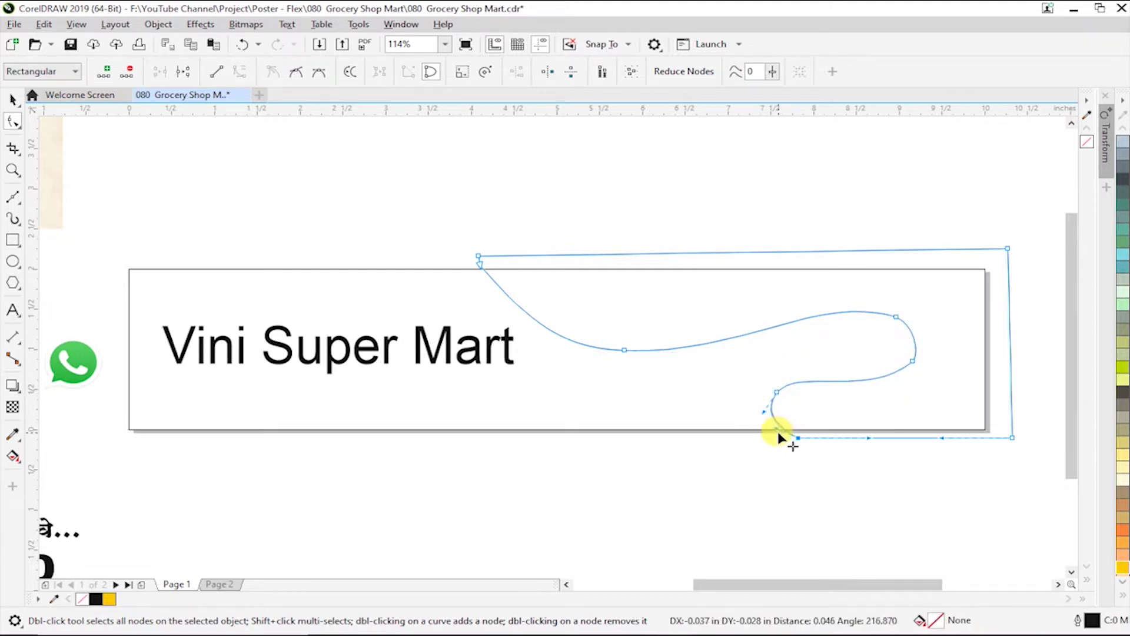
left_click(913, 473)
left_click(912, 361)
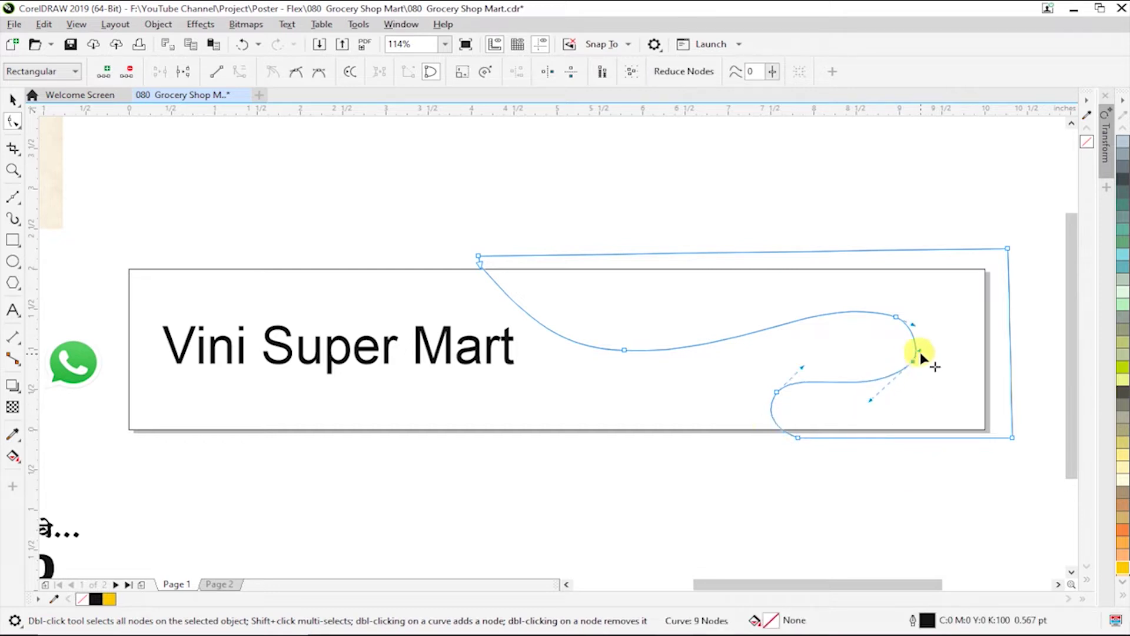
left_click(930, 406)
key("space")
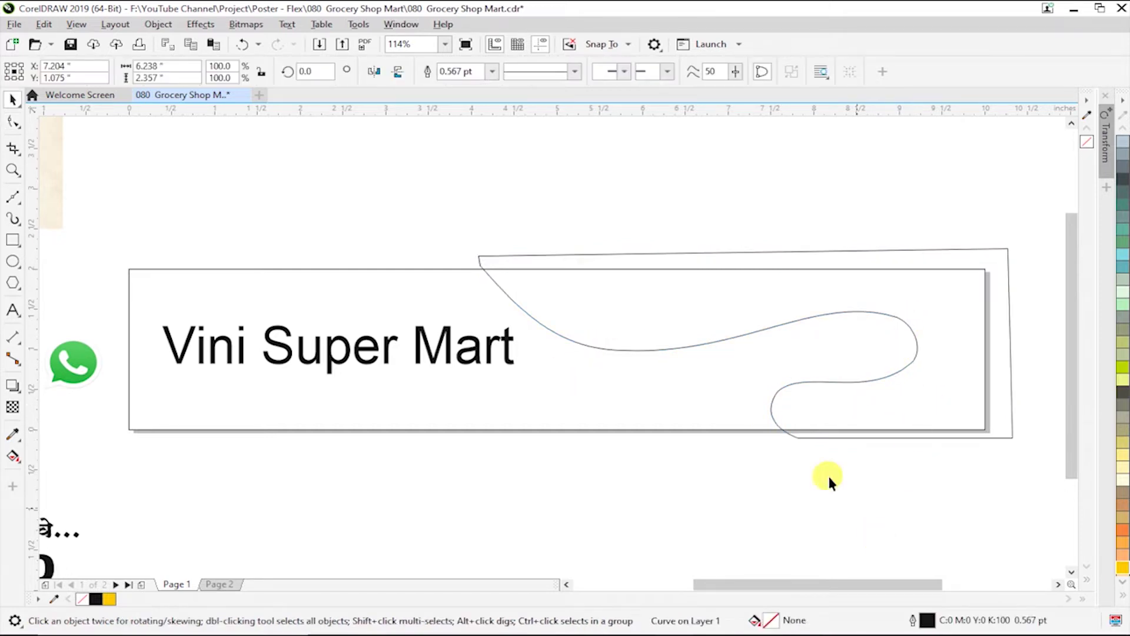
Fill the swoosh with the Blue + Megenda fountain gradient preset
double_click(771, 621)
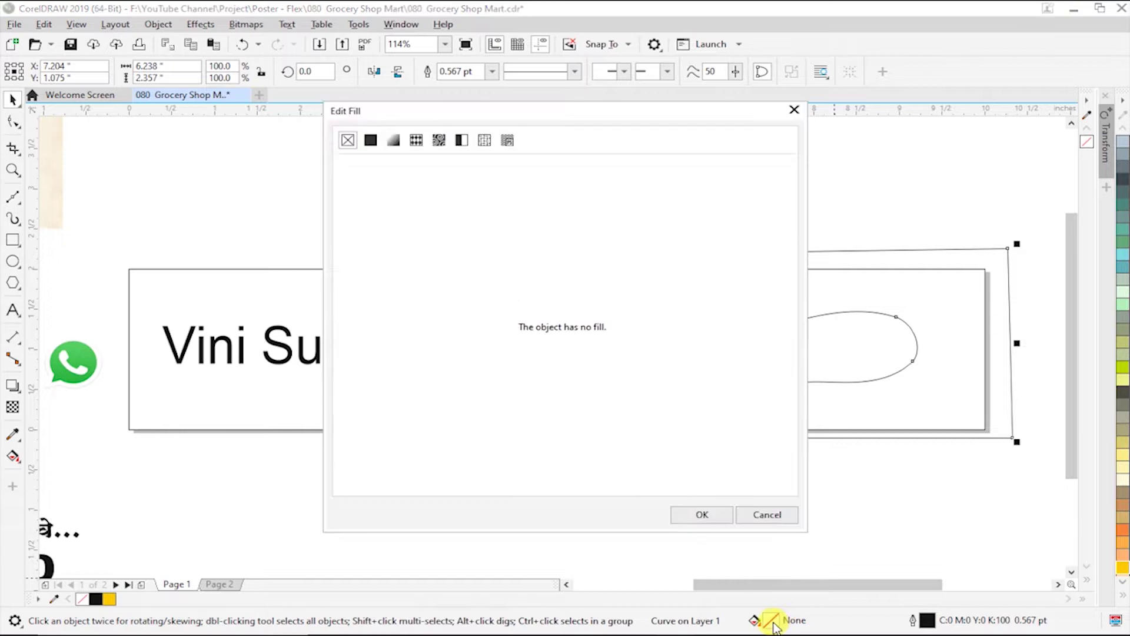
left_click(393, 141)
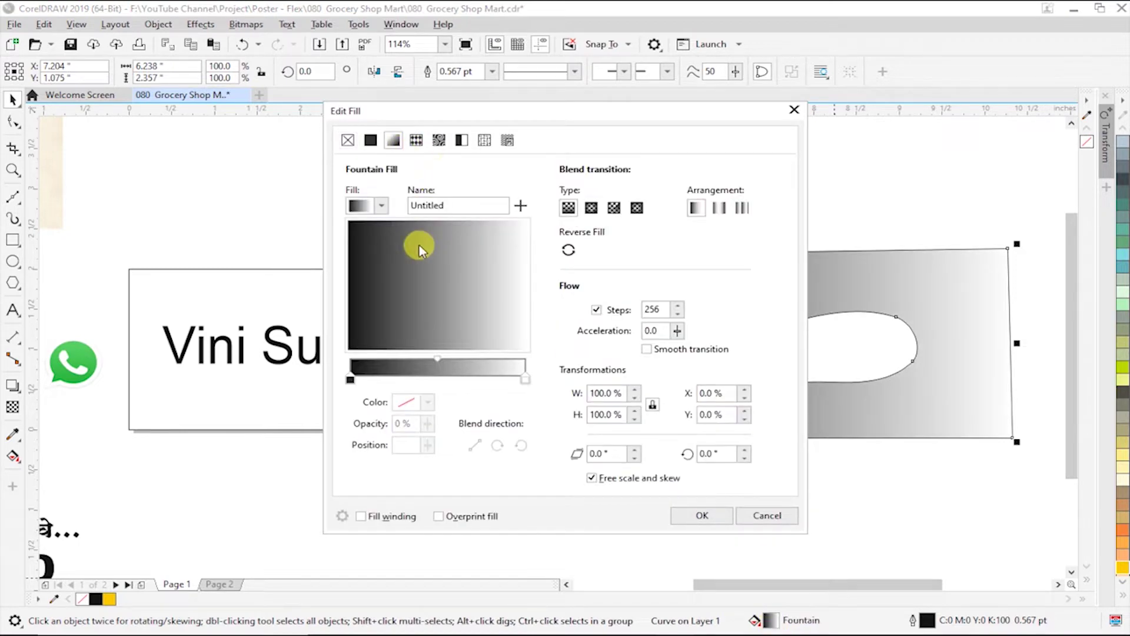
left_click_drag(596, 112, 368, 103)
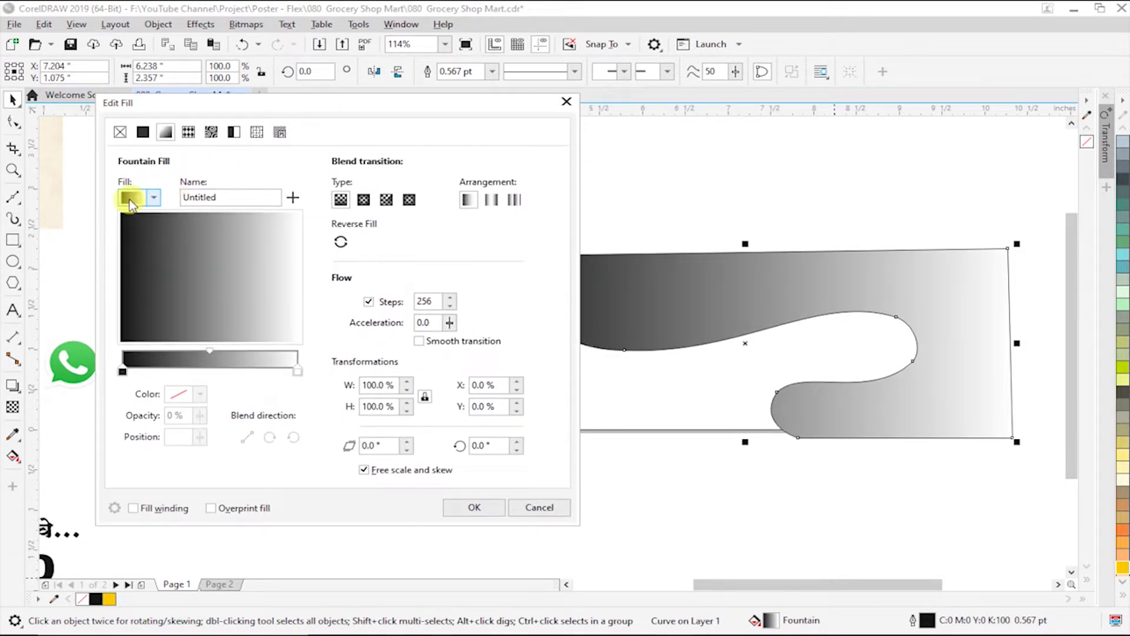
left_click(154, 198)
left_click(248, 299)
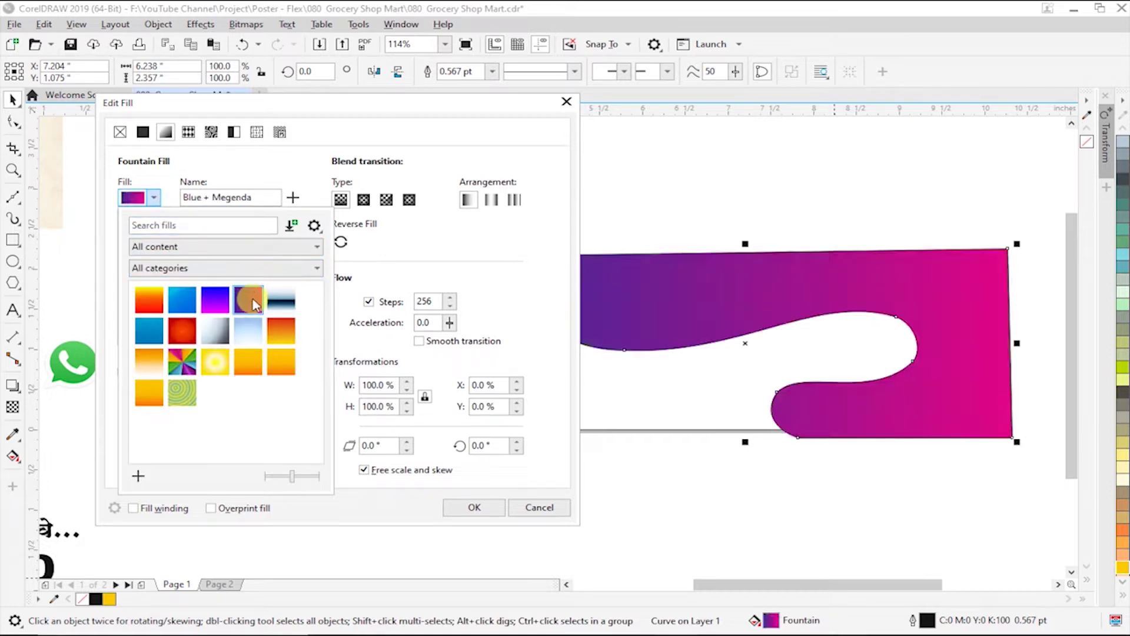
left_click(469, 508)
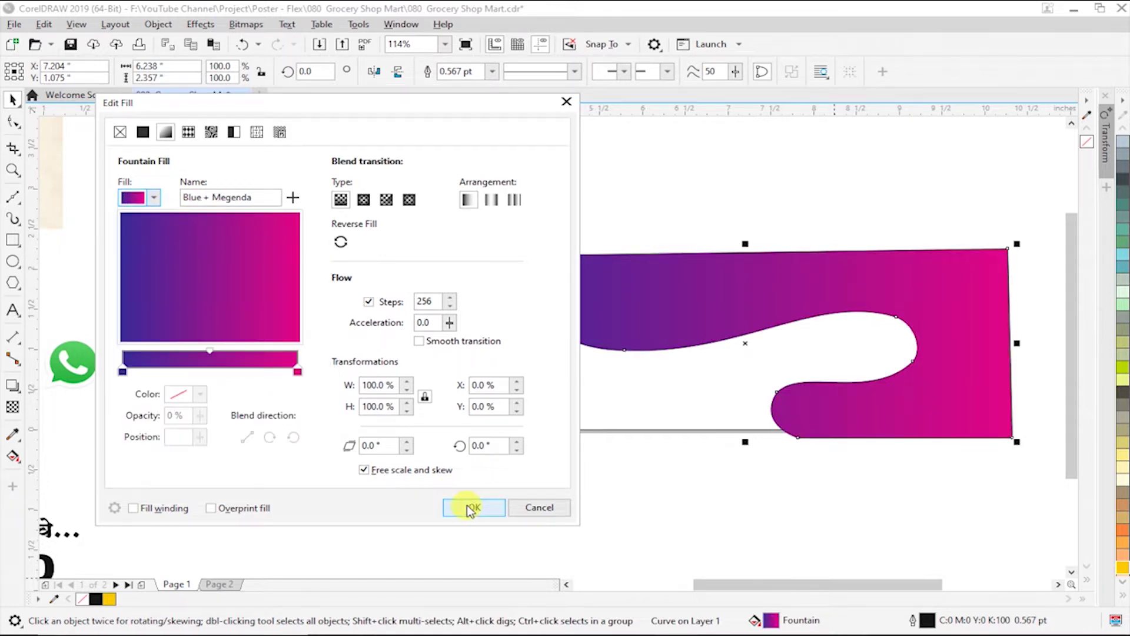
left_click(471, 510)
Remove the gradient swoosh's outline
left_click(707, 319)
right_click(1087, 144)
left_click(742, 291)
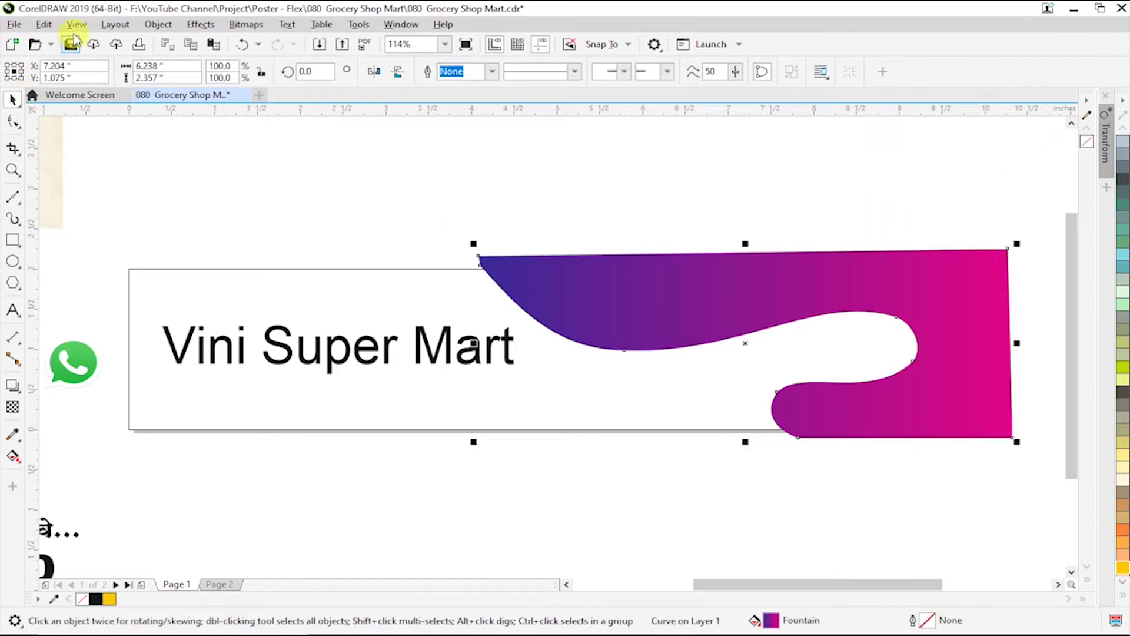
Place the gradient swoosh inside the banner rectangle with Object > PowerClip > Place Inside Frame
left_click(157, 24)
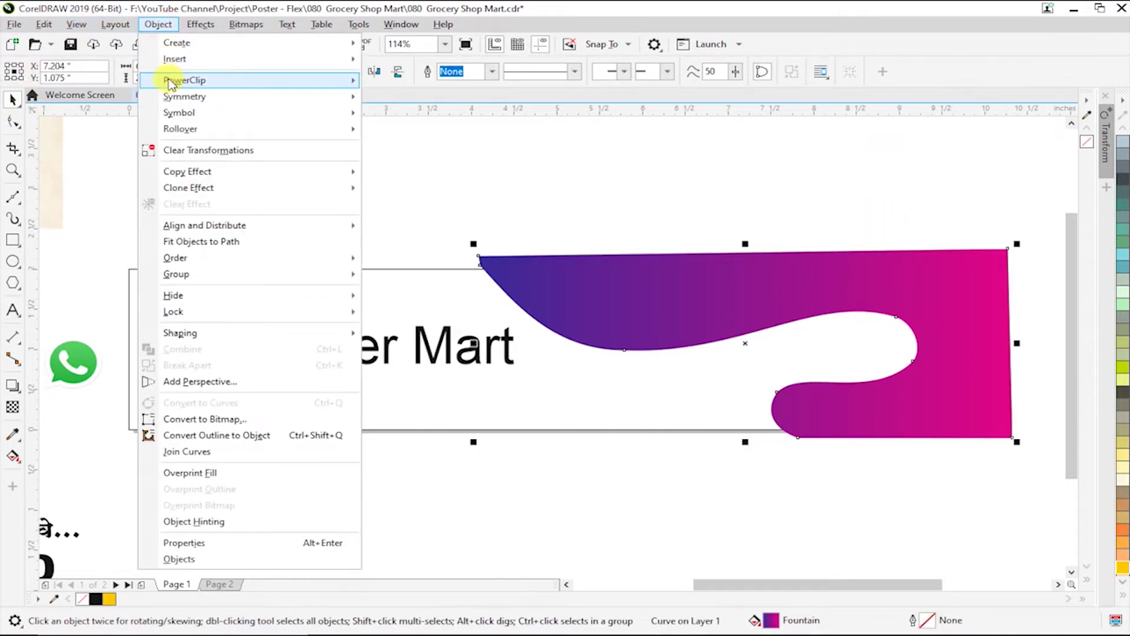
mouse_move(185, 80)
left_click(398, 85)
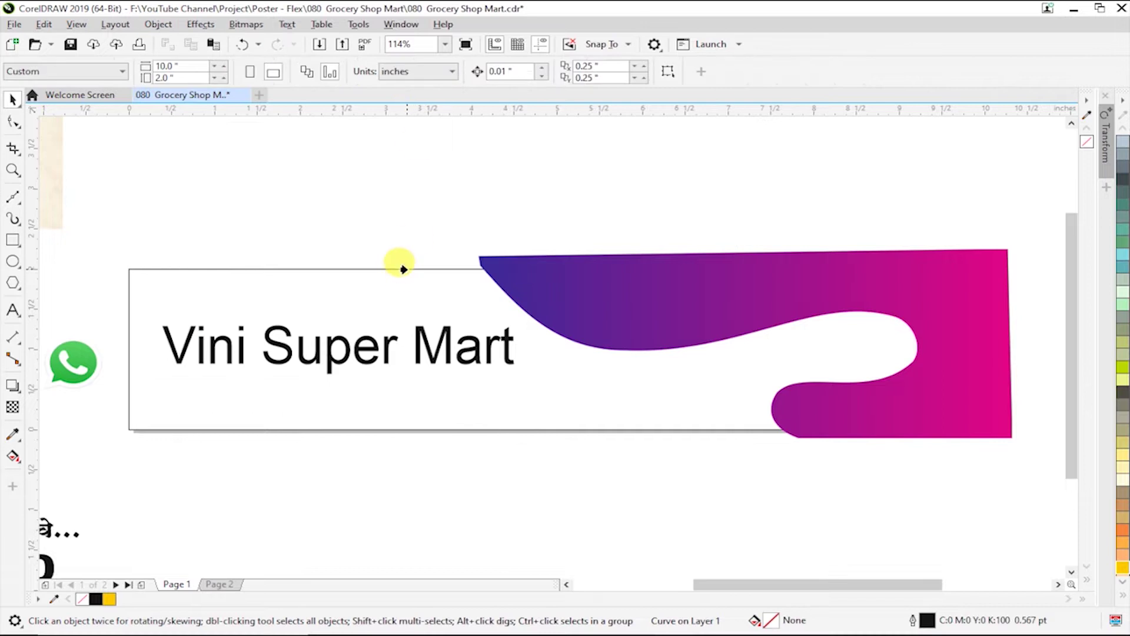
left_click(403, 268)
Select the clipped banner and open its PowerClip contents for editing
left_click(618, 215)
left_click(621, 316)
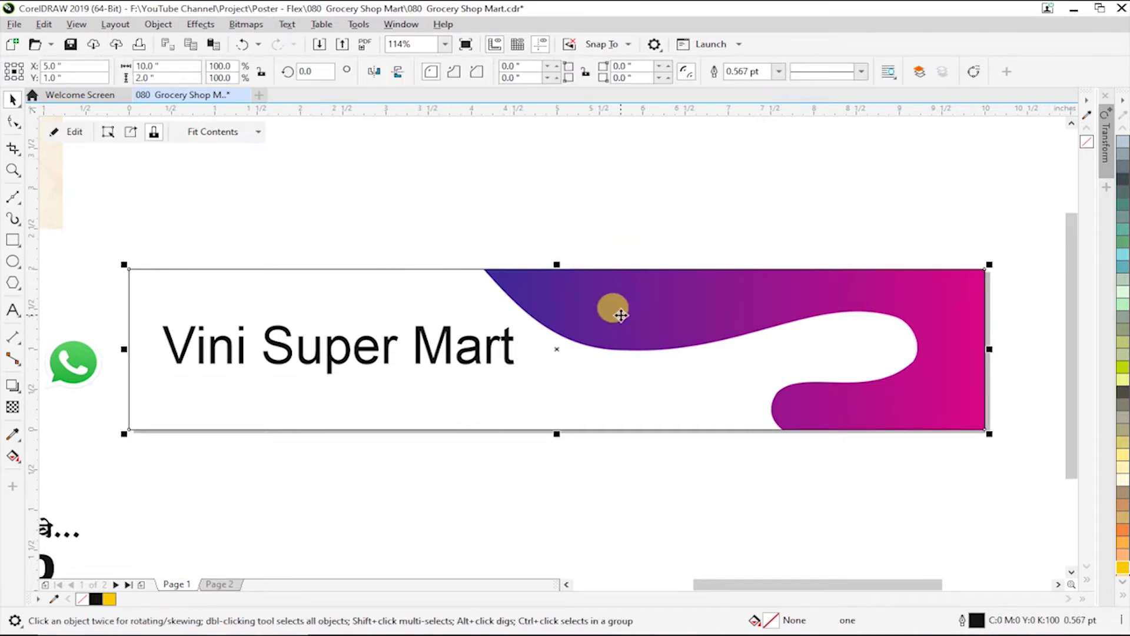
left_click(619, 310, "ctrl")
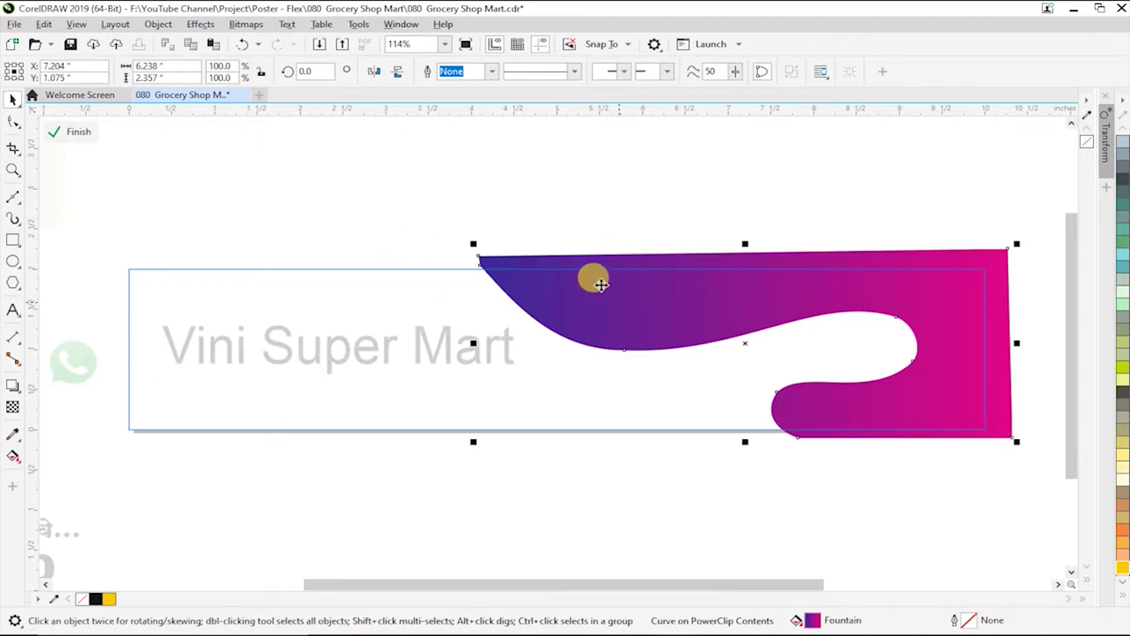
left_click(287, 25)
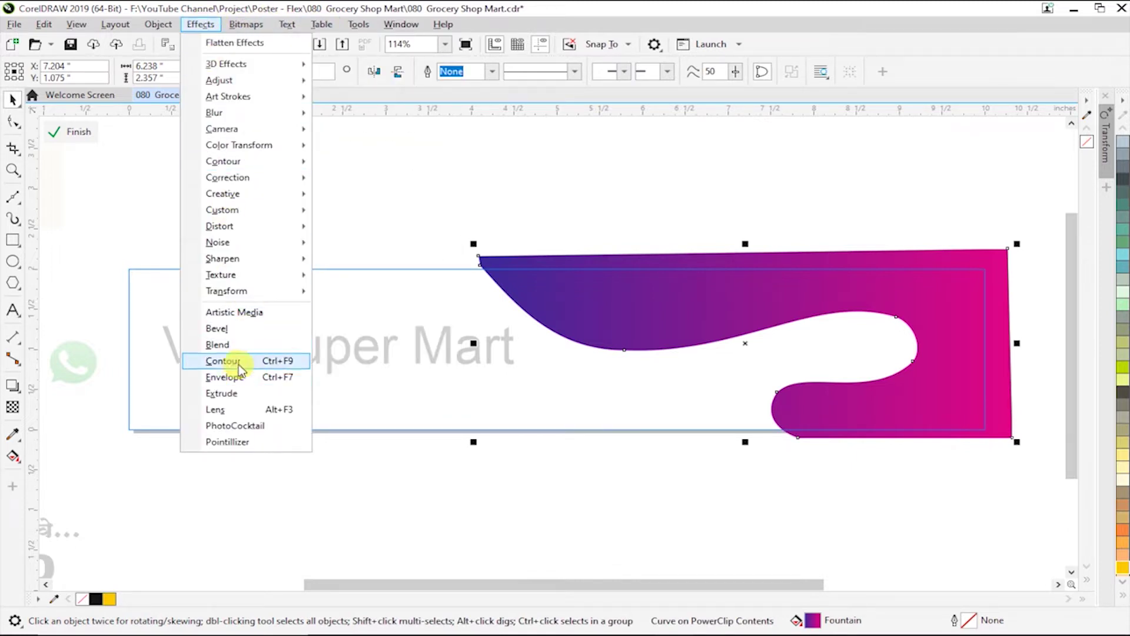
Open the Contour settings, choose the contour alignment, and switch units to millimetres
left_click(238, 365)
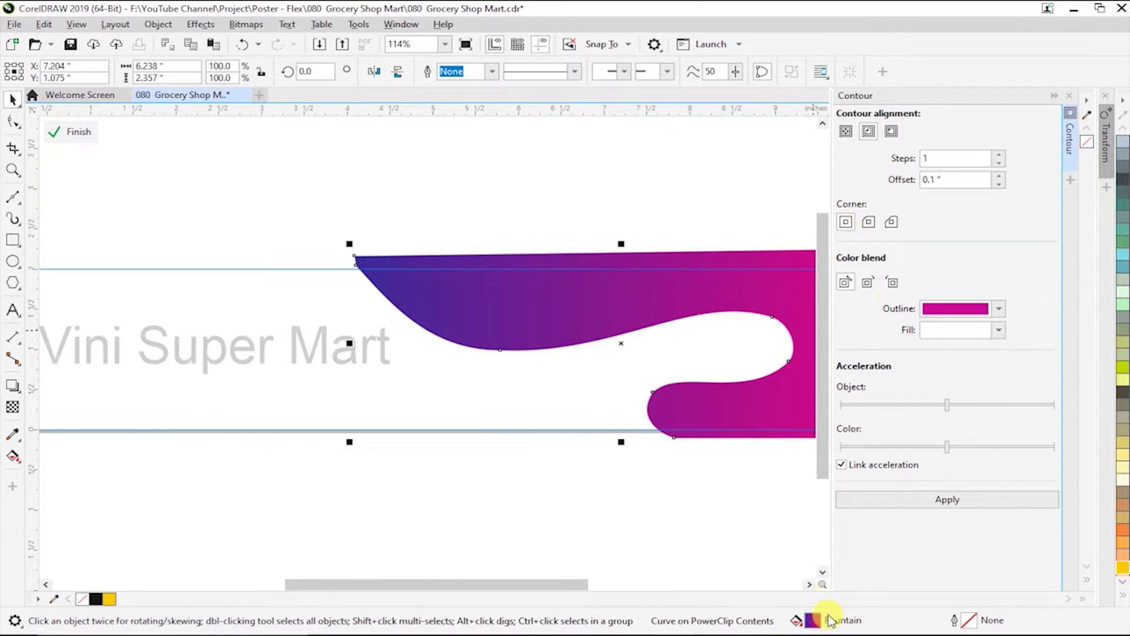
scroll(810, 596, "right", 3)
left_click(695, 412)
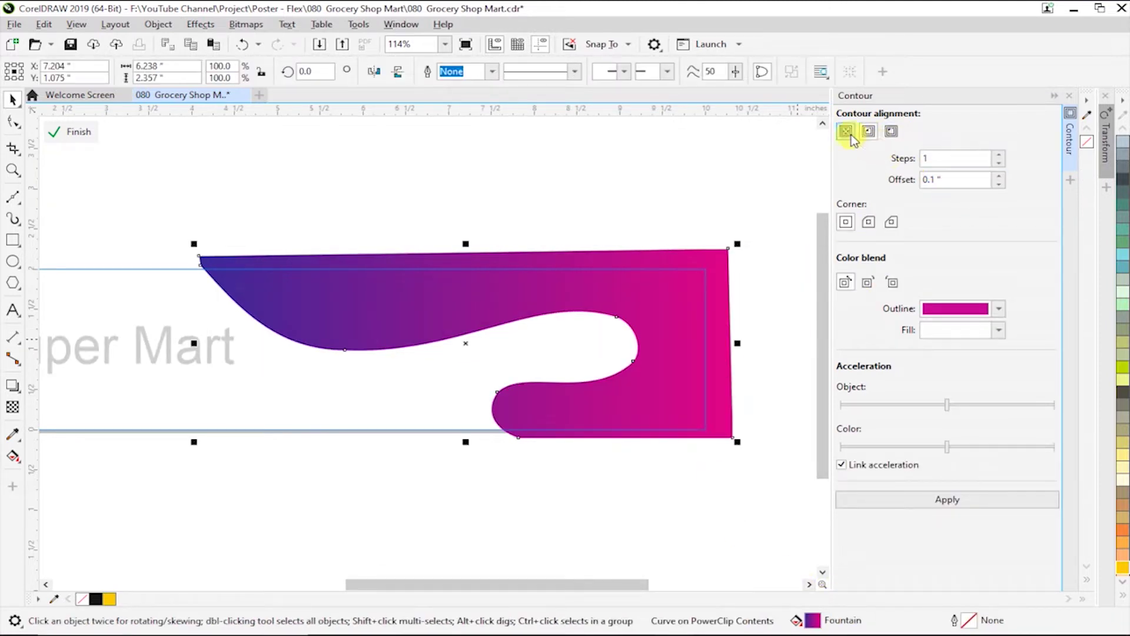
left_click(892, 132)
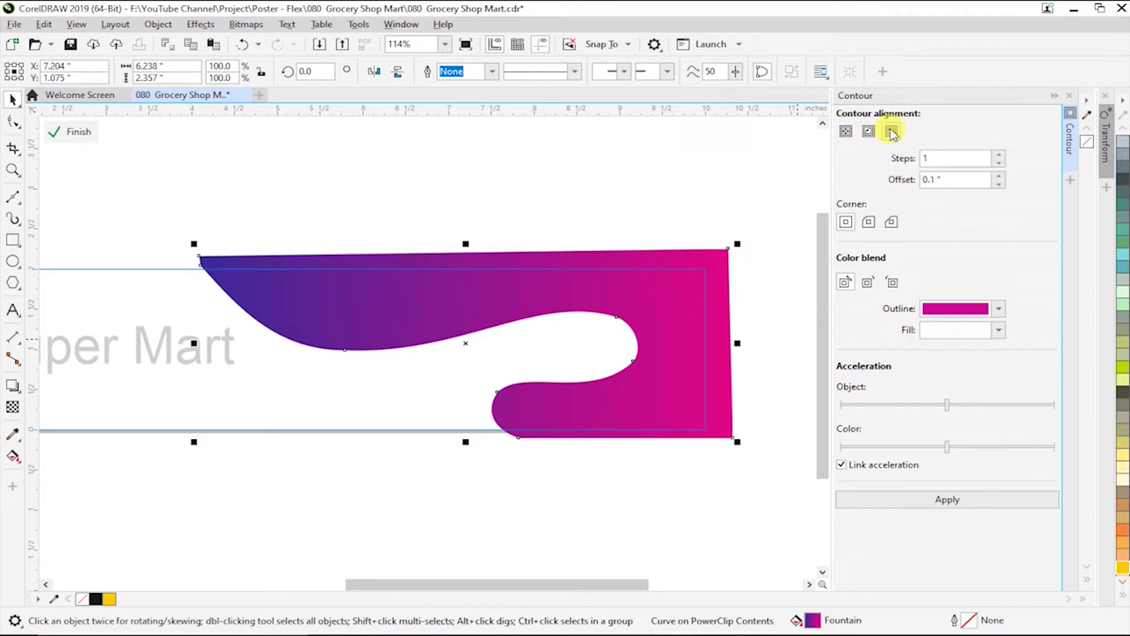
left_click(717, 168)
left_click(452, 71)
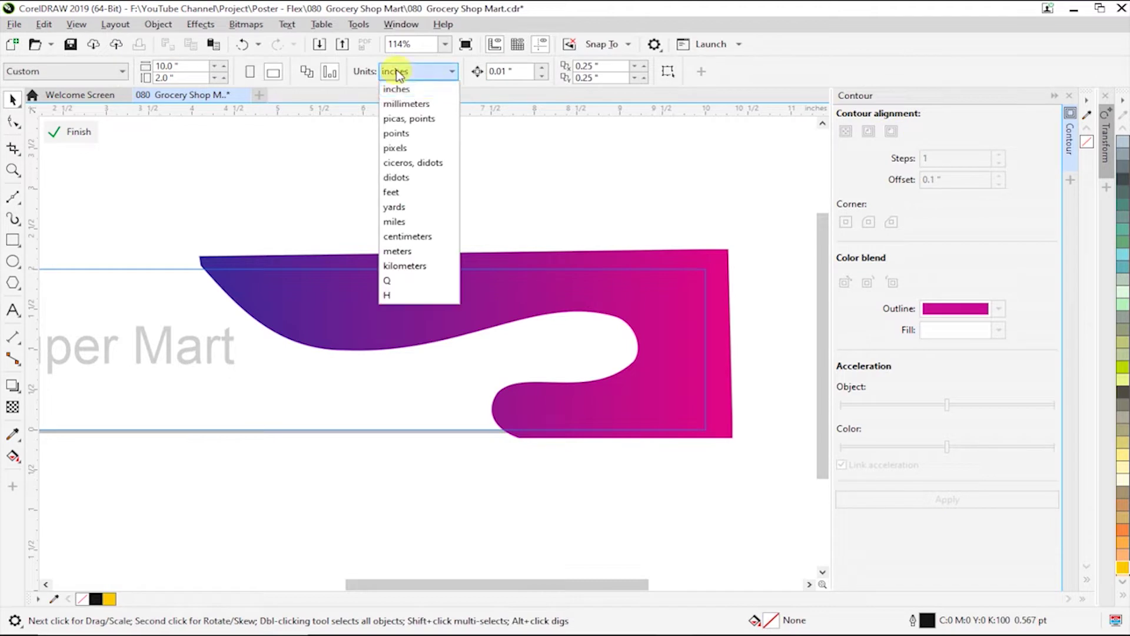
left_click(405, 103)
Set a one-step contour offset of 1.3 mm and apply it to the swoosh
left_click(500, 284)
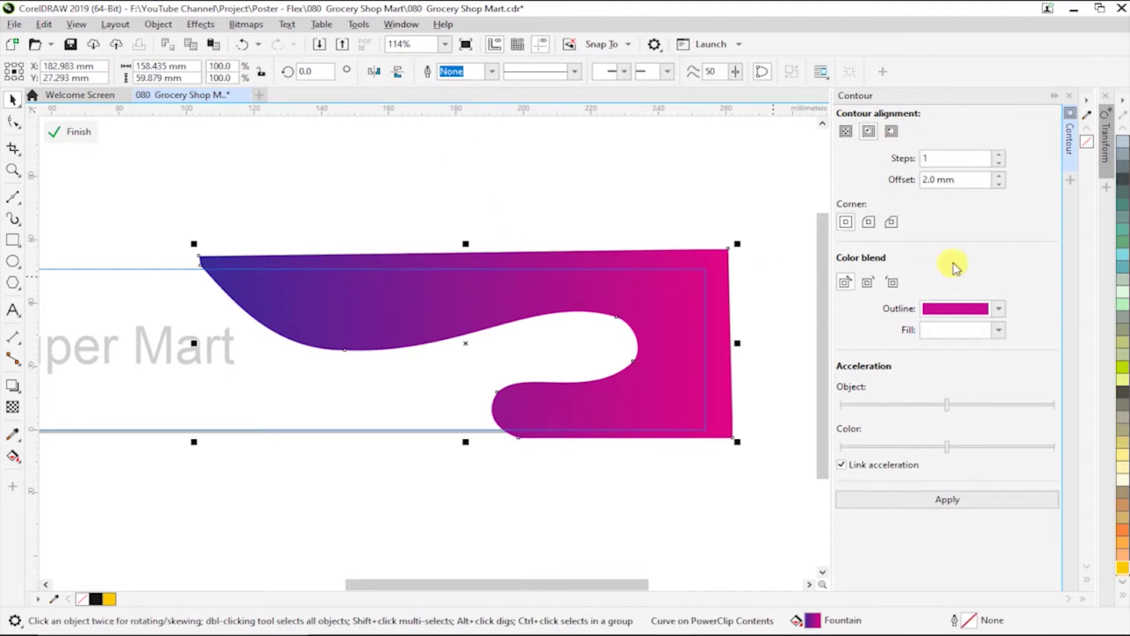
left_click(969, 180)
type("1")
left_click(948, 501)
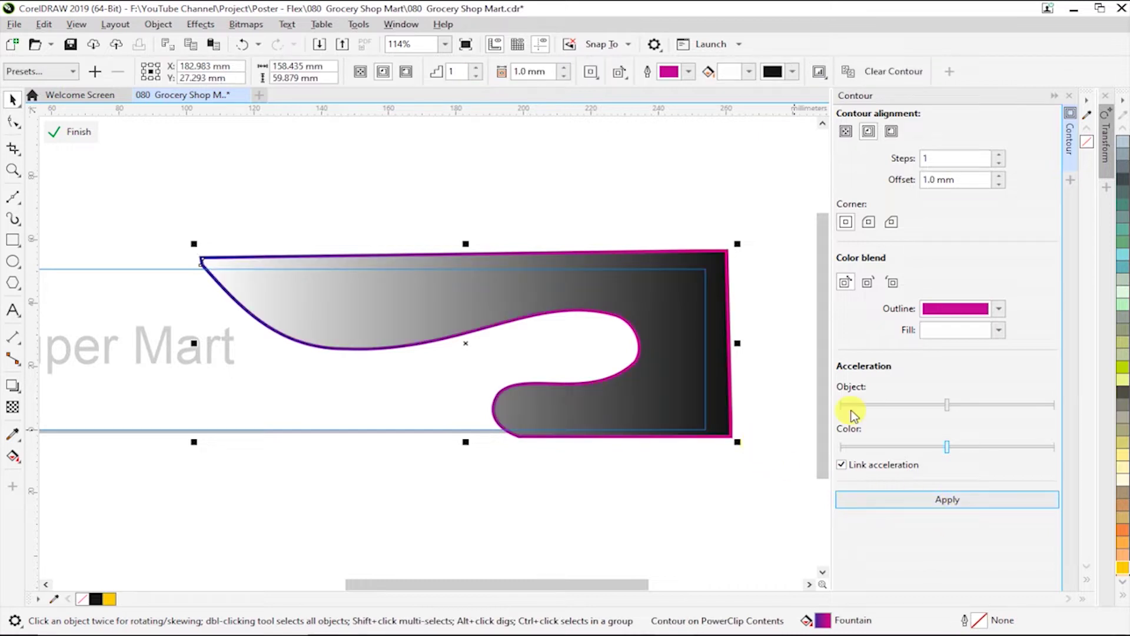
key("ctrl+z")
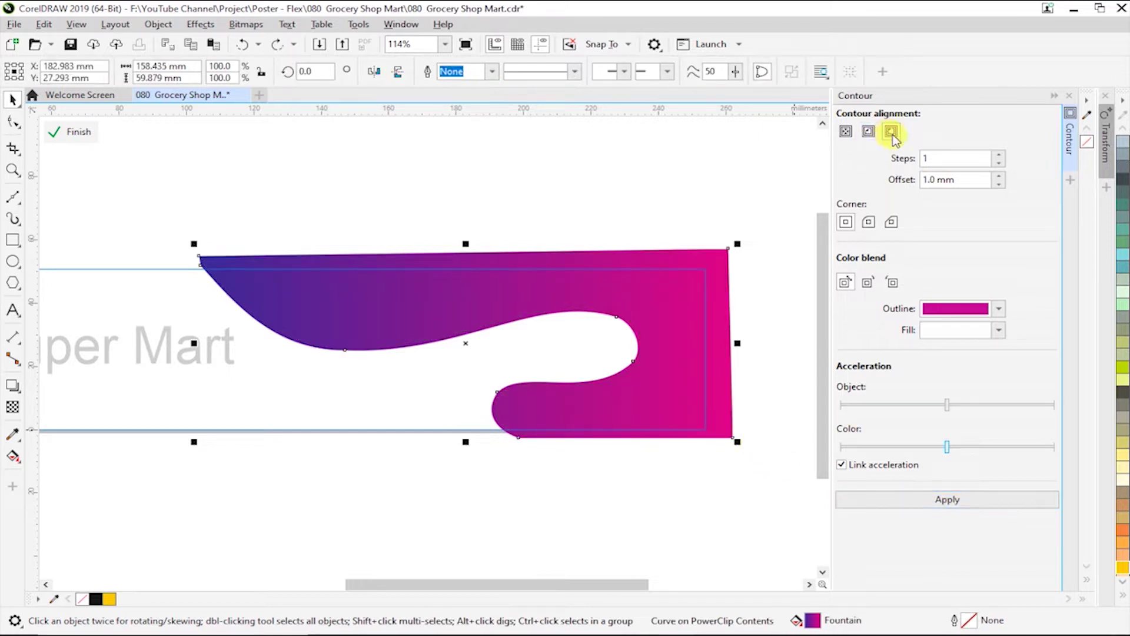
left_click(920, 500)
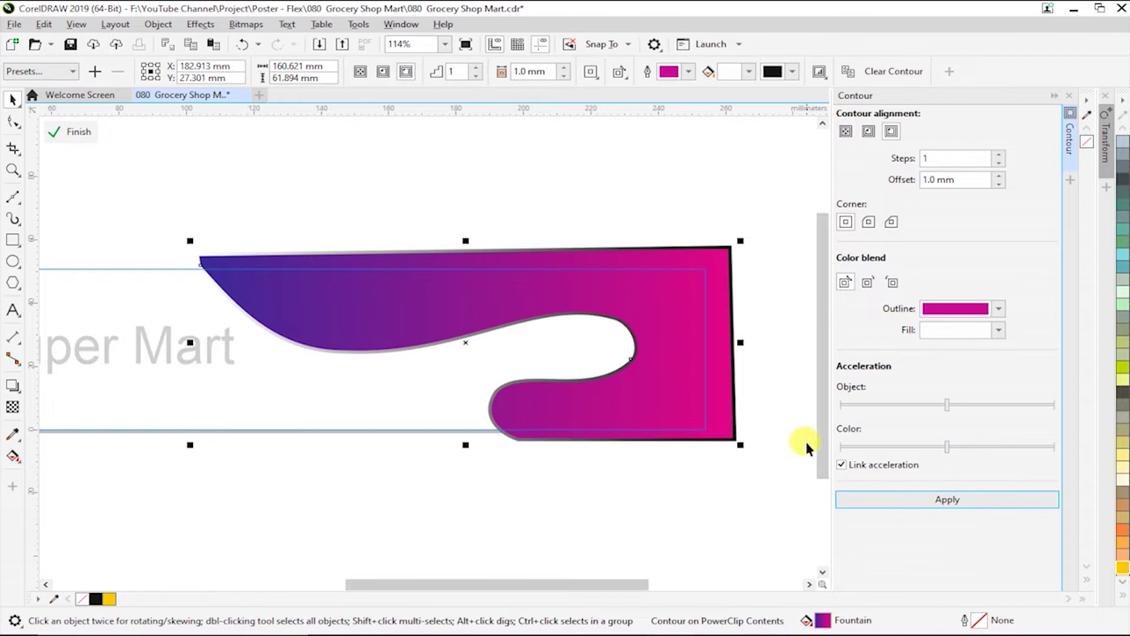
left_click(956, 180)
type("1.3")
key("Return")
left_click(609, 218)
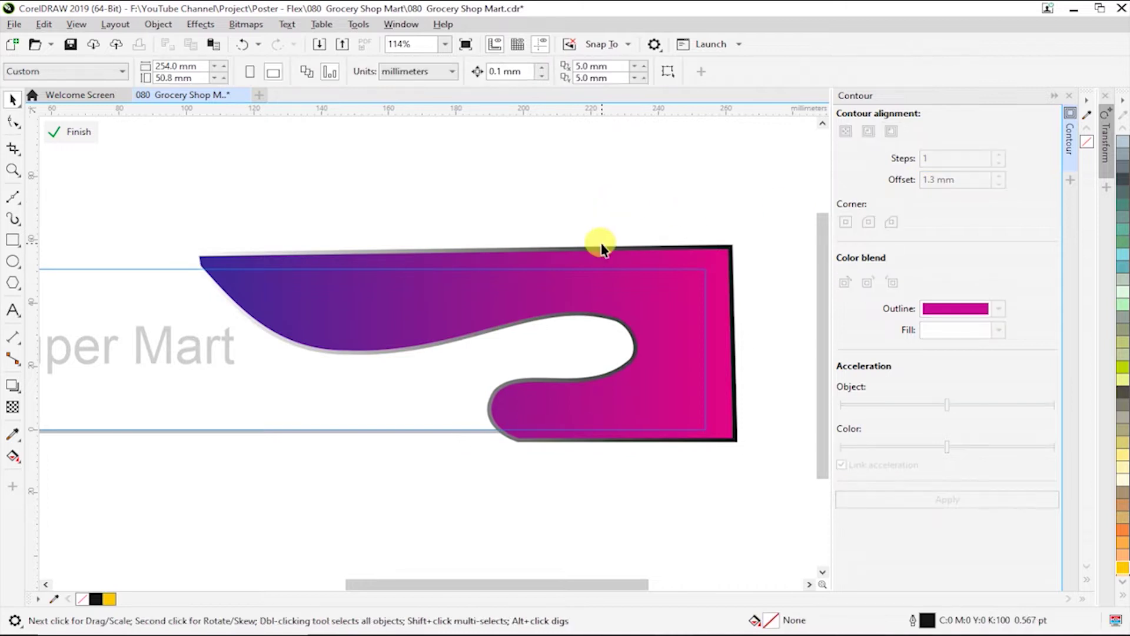
left_click(599, 251)
Break the contour apart from the gradient swoosh
right_click(600, 252)
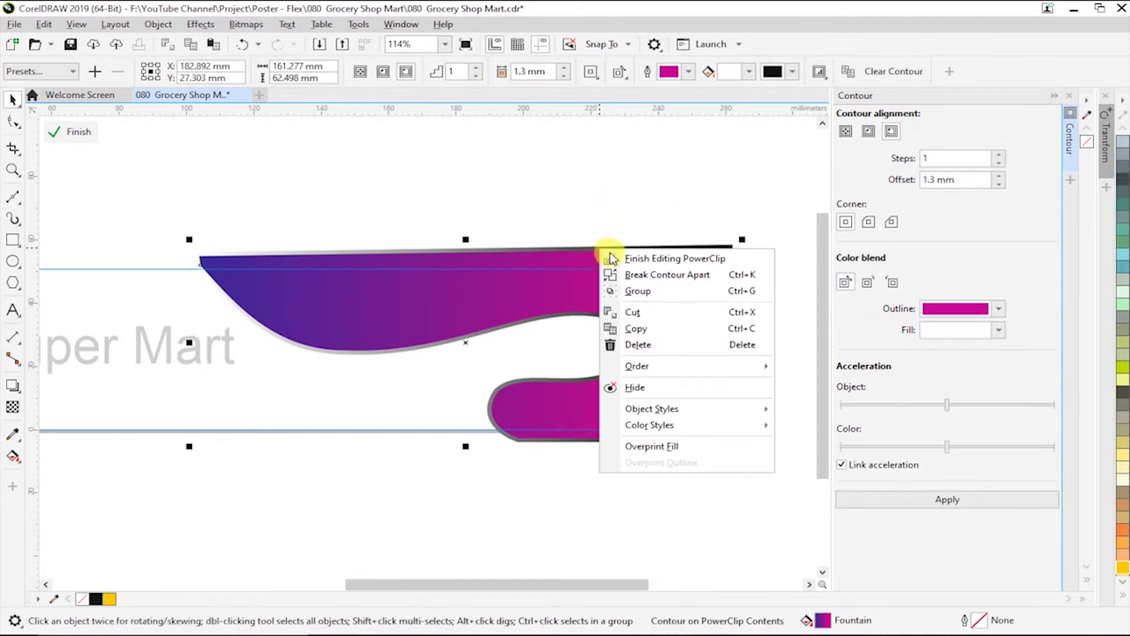
left_click(740, 274)
left_click(730, 247)
left_click_drag(732, 245, 729, 275)
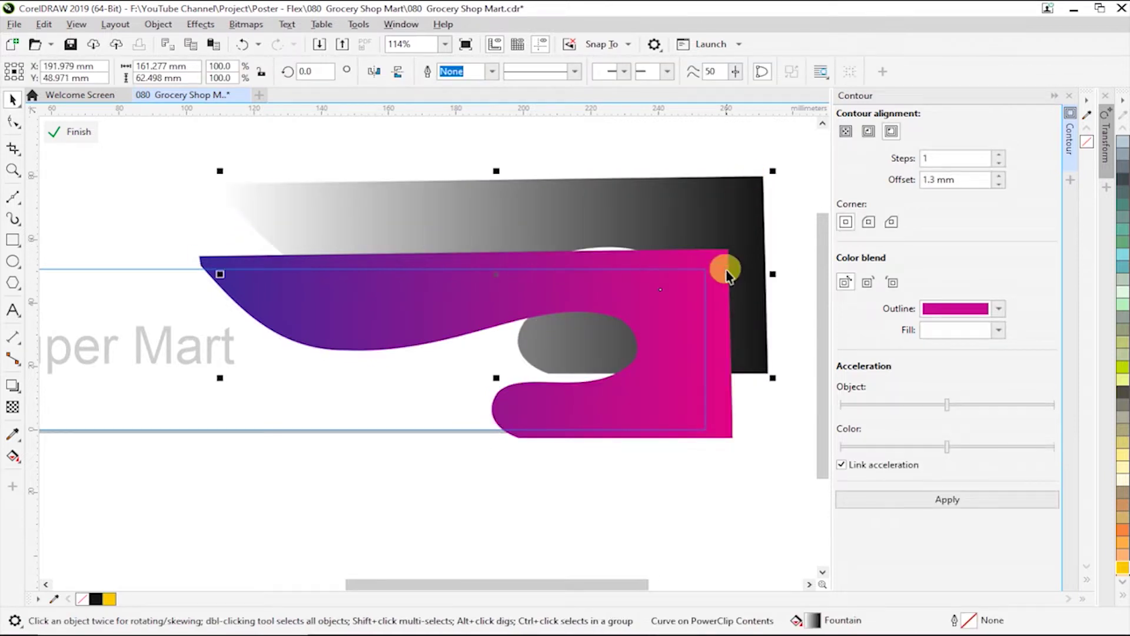
key("ctrl+z")
key("ctrl+shift+z")
key("ctrl+z")
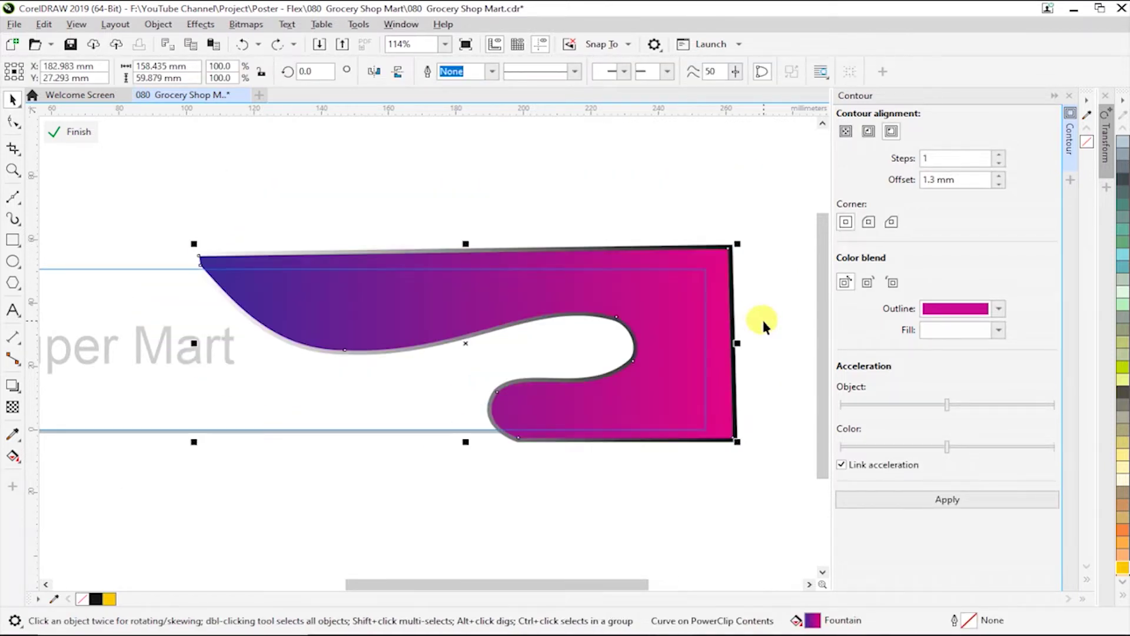
Give the separated contour curve a yellow outline
left_click(764, 321)
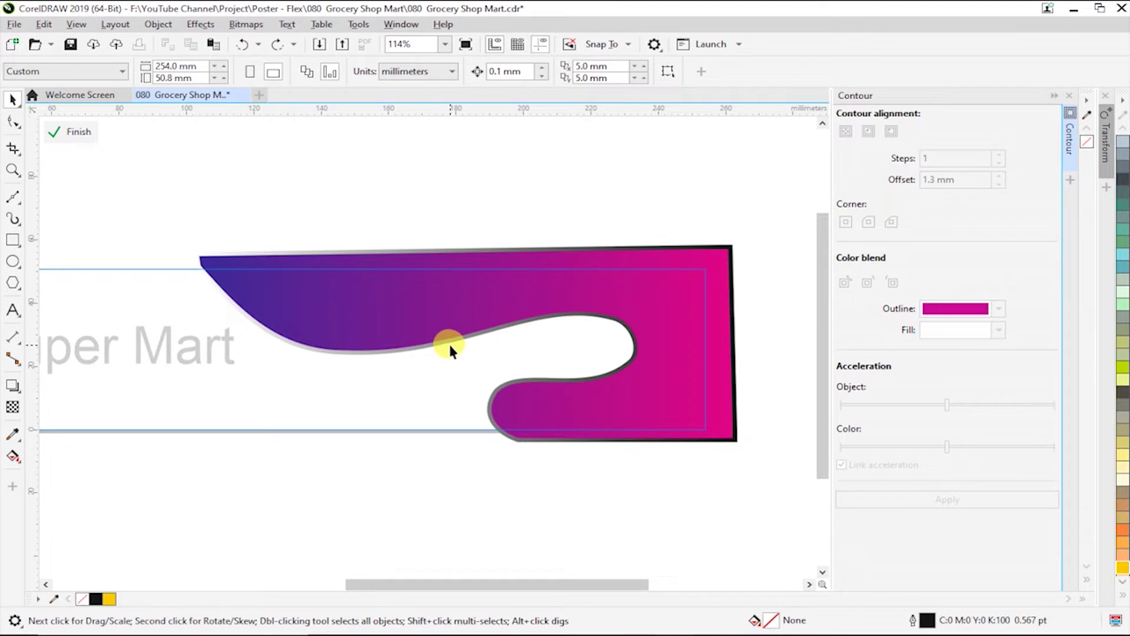
left_click(449, 346)
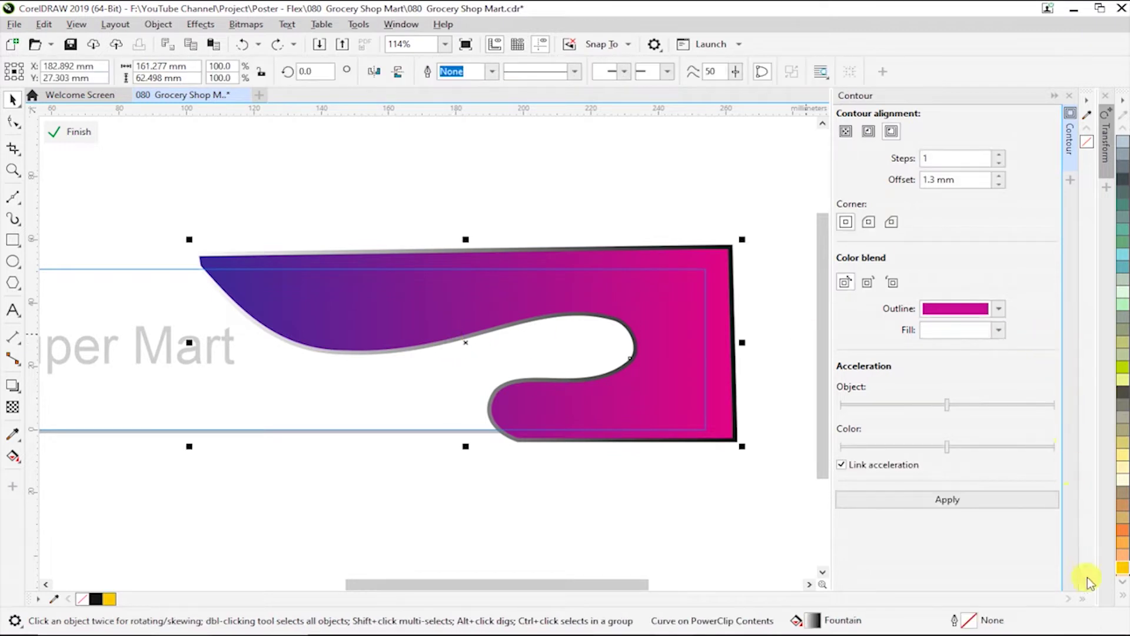
right_click(1123, 570)
left_click(665, 500)
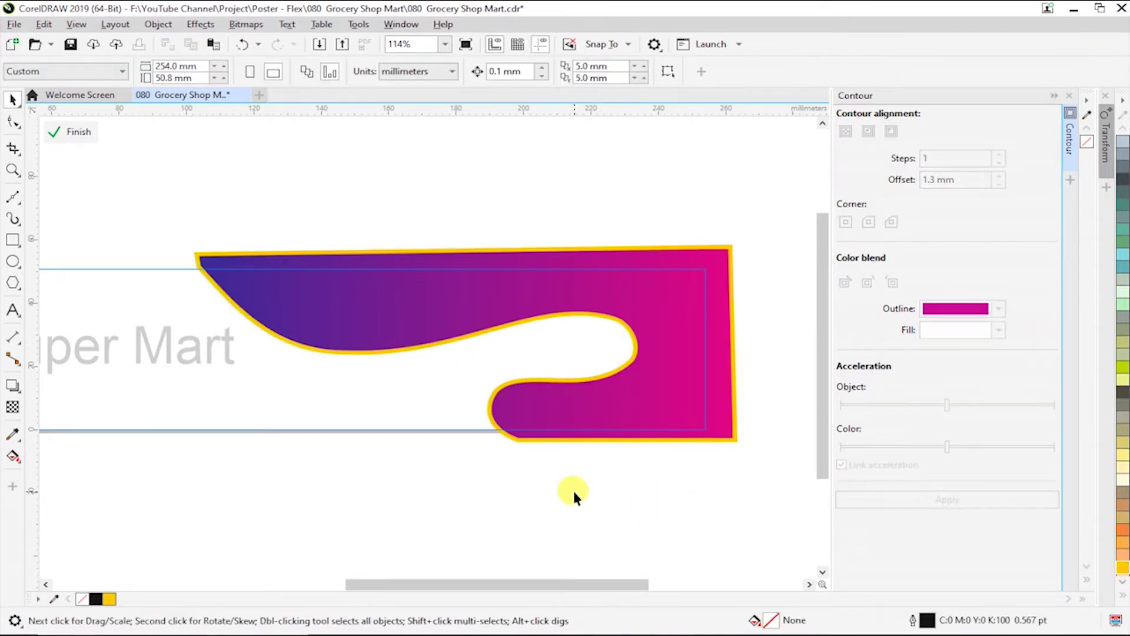
Finish PowerClip editing, close the Contour docker, and zoom in on the banner
scroll(380, 446, "down", 2)
key("F2")
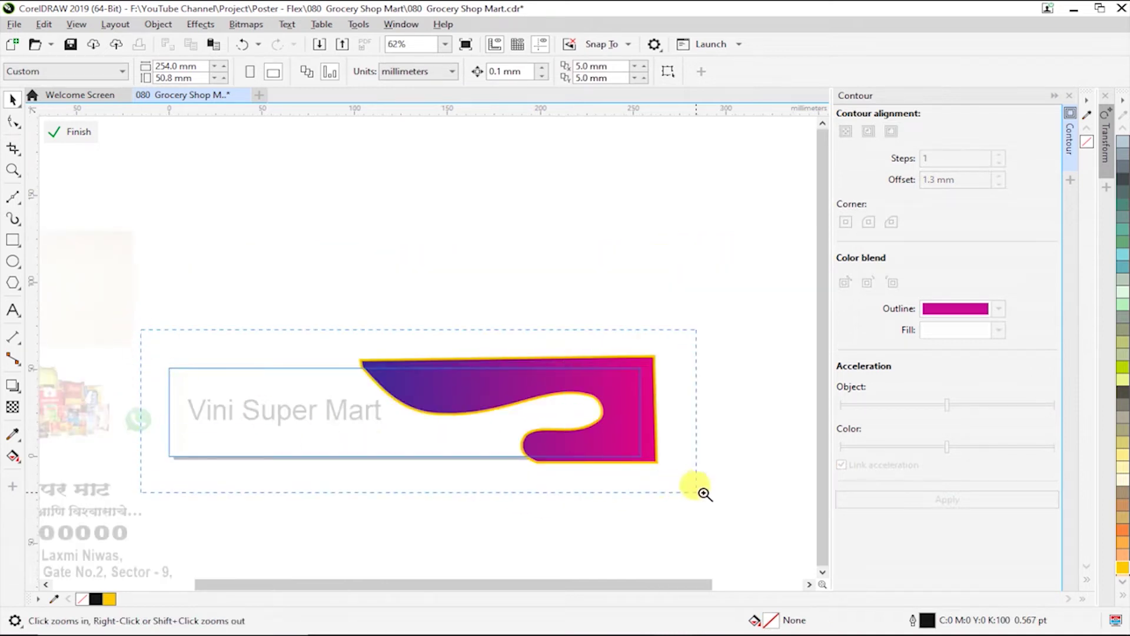
left_click_drag(143, 333, 706, 492)
left_click(776, 279, "ctrl")
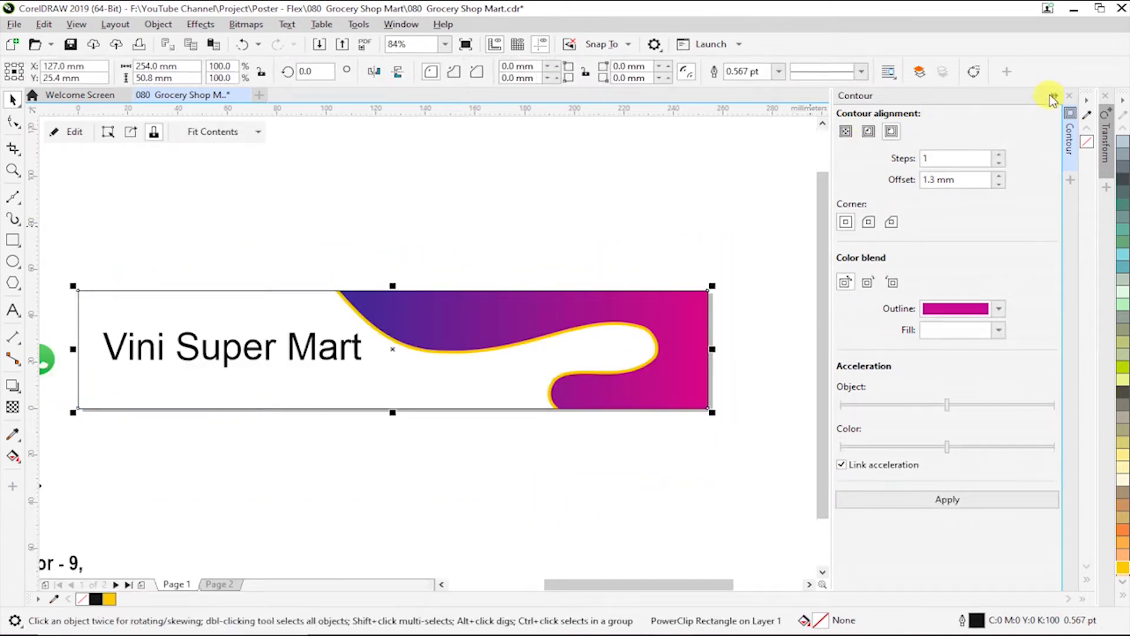
left_click(1052, 100)
left_click(714, 494)
key("F2")
left_click_drag(154, 255, 832, 460)
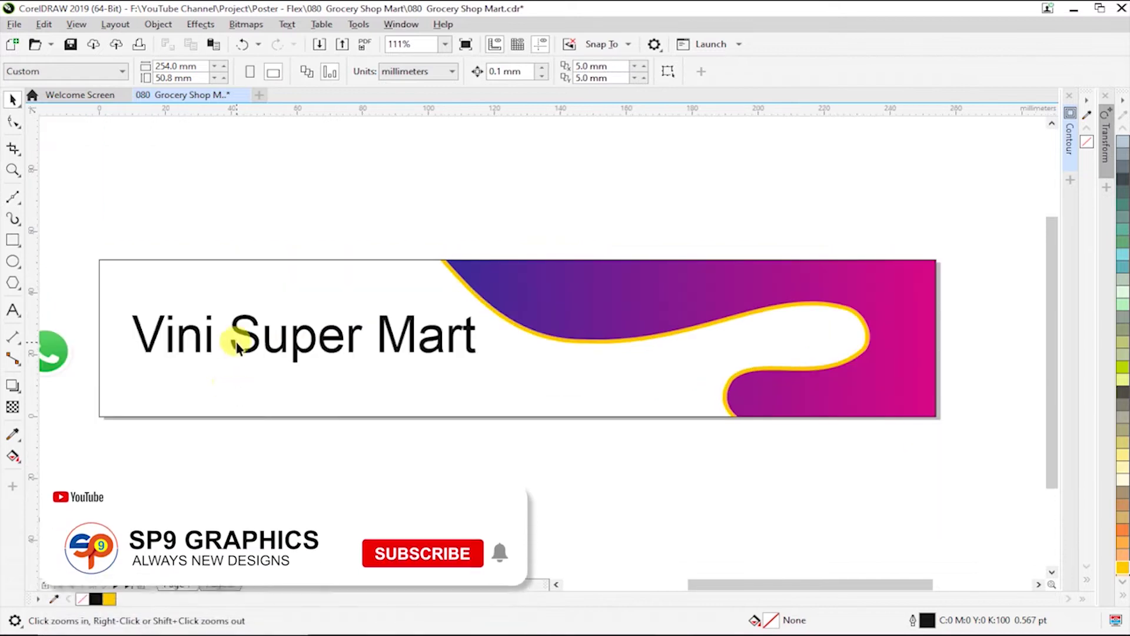
Delete 'Super Mart' from the shop name, leaving just 'Vini'
left_click(238, 348)
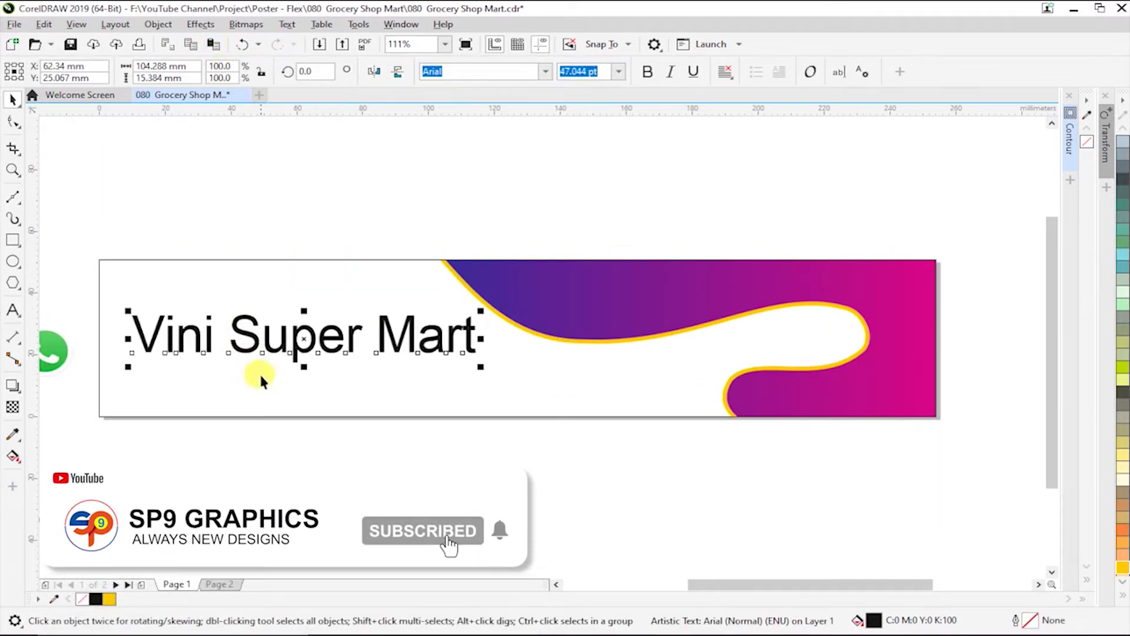
double_click(247, 330)
key("shift+End")
key("Delete")
key("BackSpace")
key("ctrl+space")
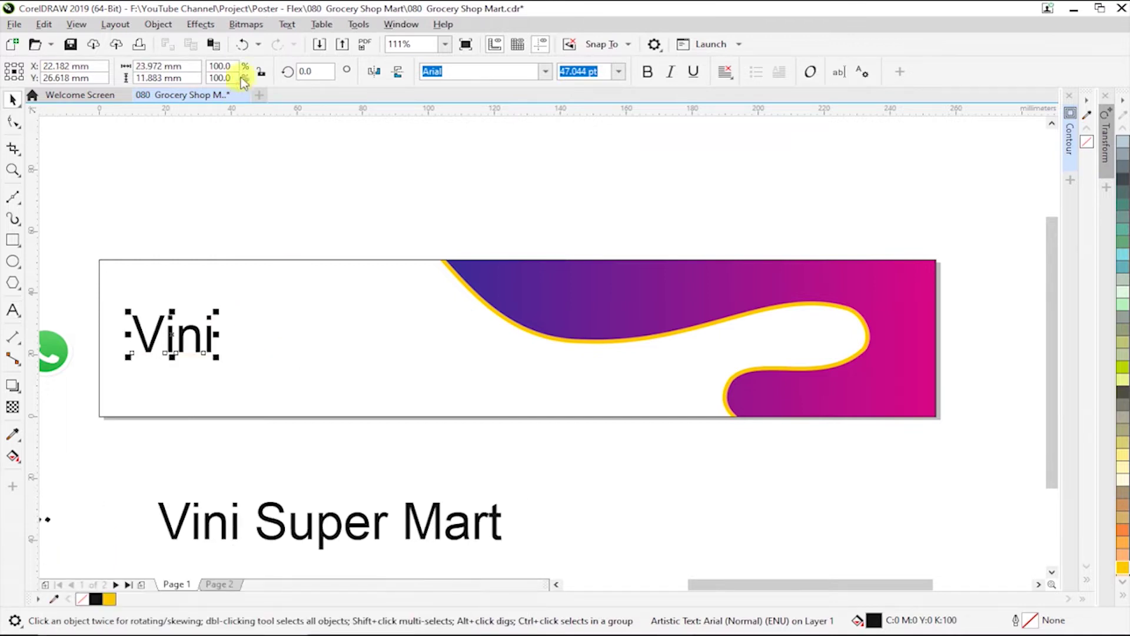
Change 'Vini' to uppercase VINI and stretch it larger
left_click(288, 24)
left_click(322, 331)
left_click(518, 309)
left_click(546, 368)
mouse_move(234, 310)
left_mouse_down()
mouse_move(332, 278)
mouse_move(343, 329)
mouse_move(315, 329)
left_mouse_up()
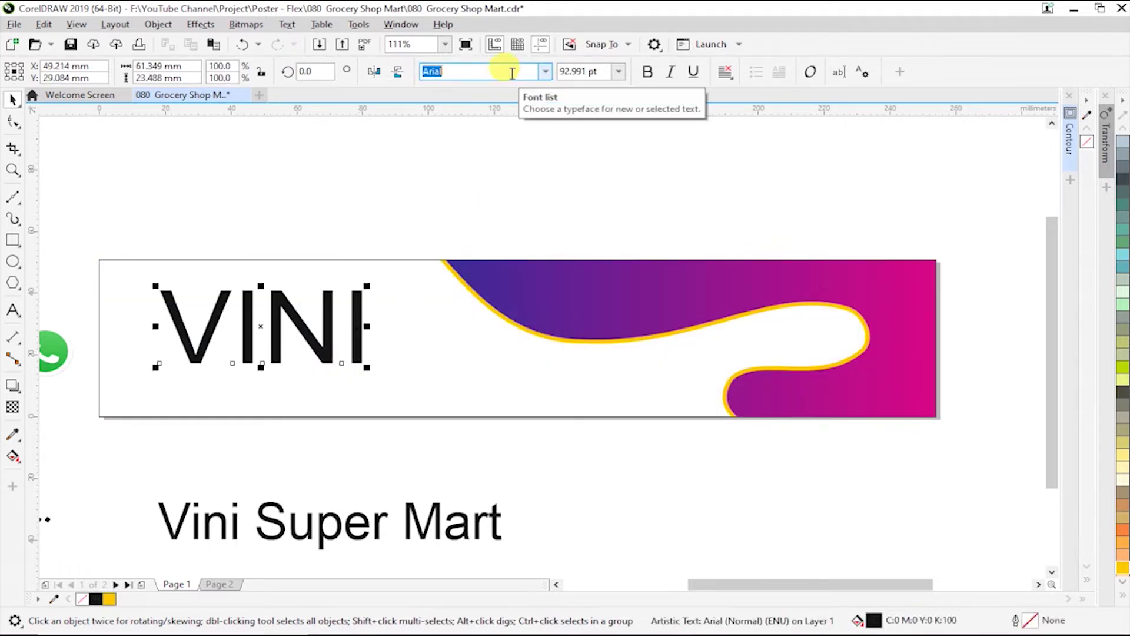
Set VINI in Cooper Black and scale it down compactly at the top left
key("BackSpace")
key("BackSpace")
type("Coop")
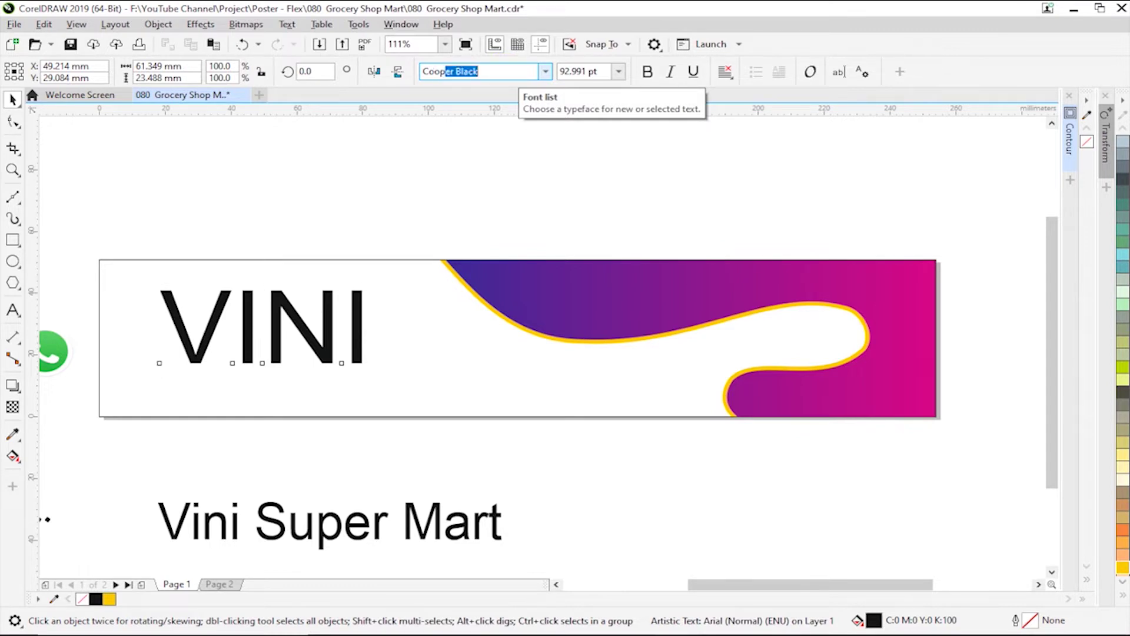
key("Return")
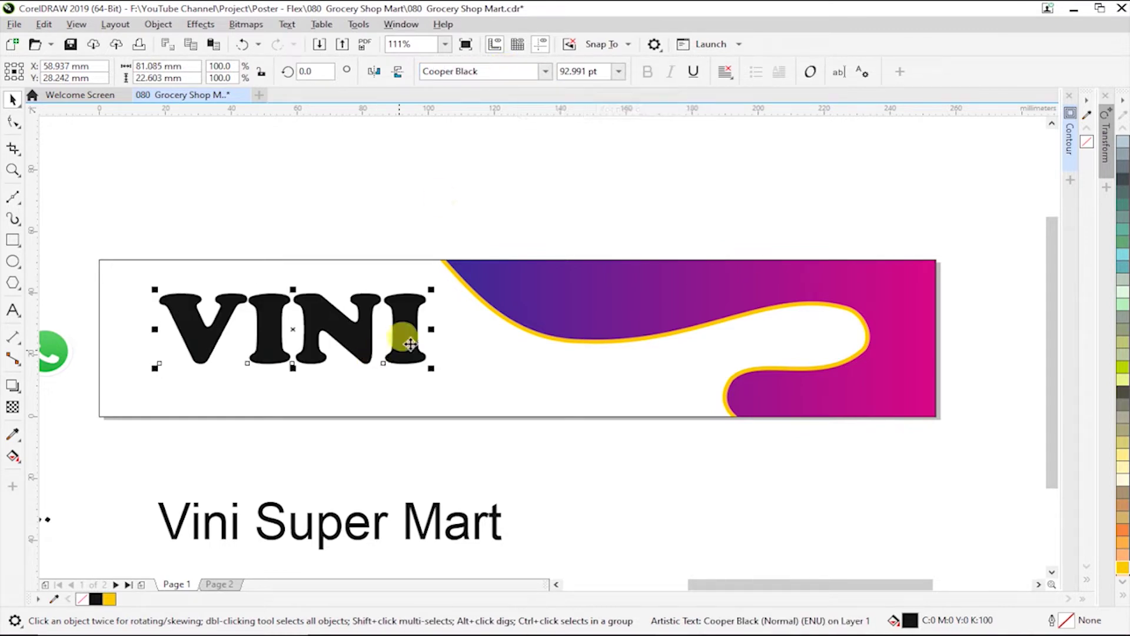
left_click_drag(432, 330, 402, 329)
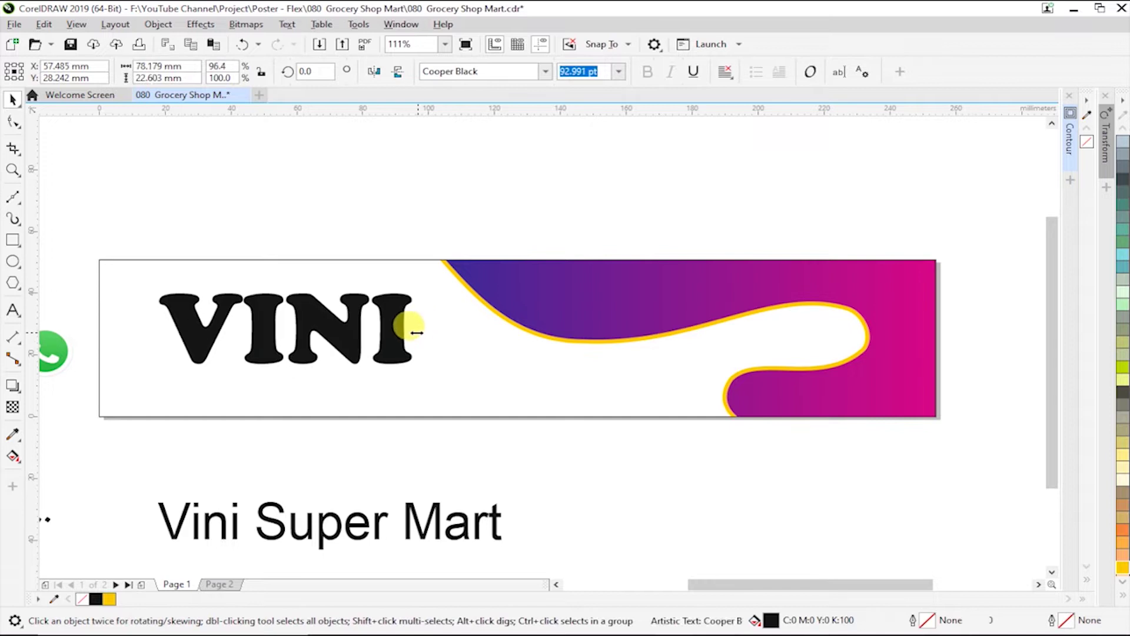
left_click_drag(403, 368, 382, 360)
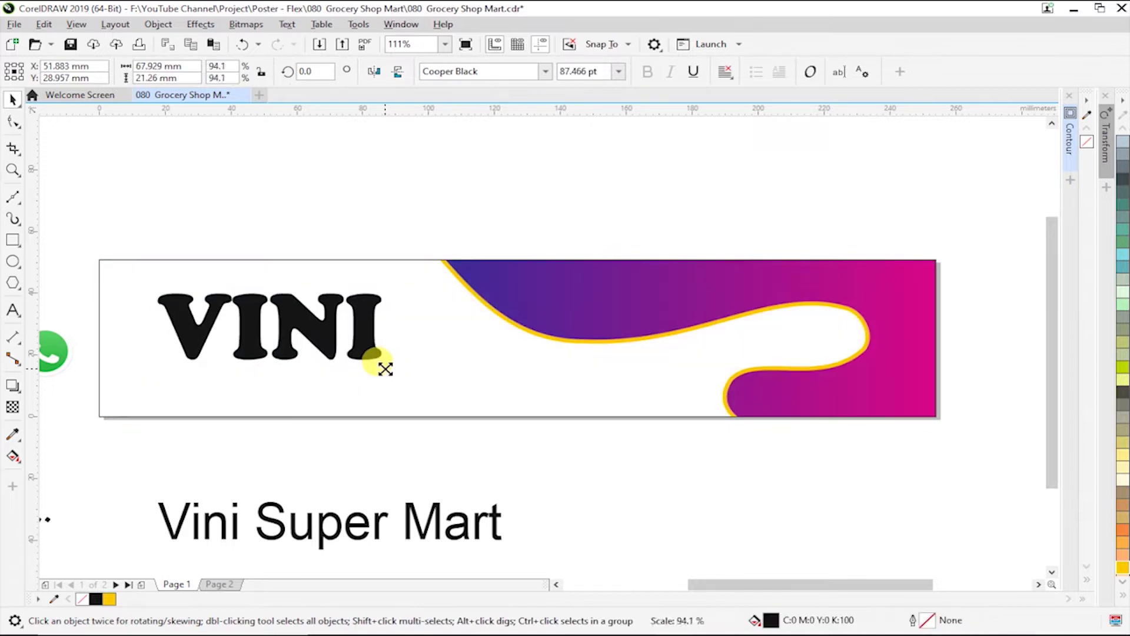
left_click(363, 341)
left_click_drag(378, 318, 346, 340)
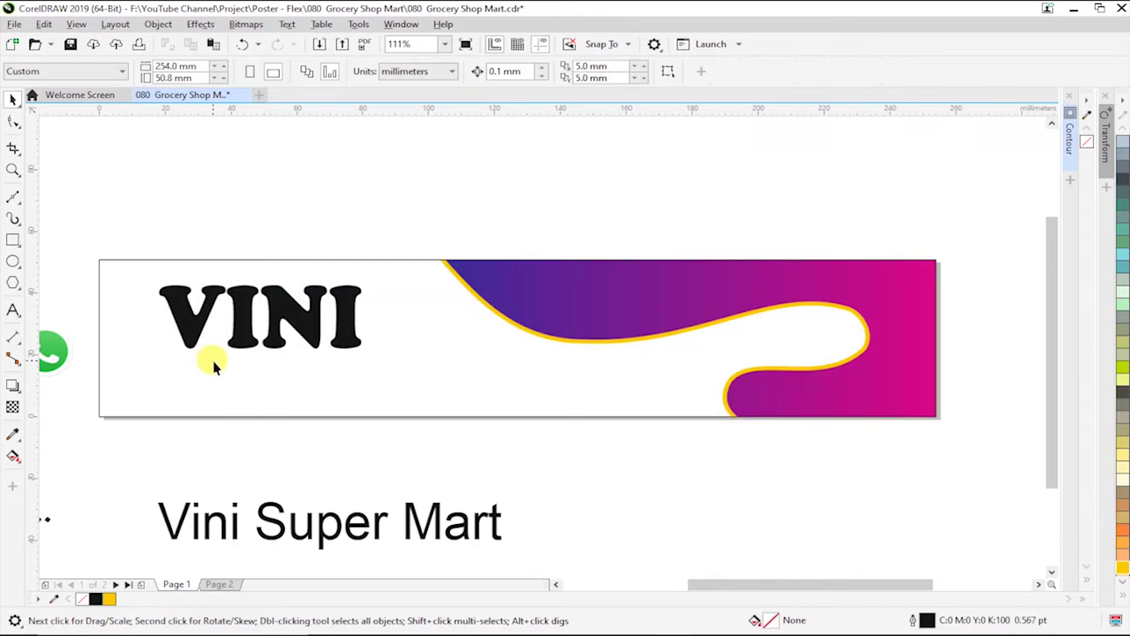
scroll(214, 359, "down", 3)
left_click_drag(128, 276, 512, 444)
Delete 'Vini' from the second text copy and move 'Super Mart' under VINI
double_click(359, 519)
left_click(345, 521)
key("BackSpace")
key("BackSpace")
key("BackSpace")
key("ctrl+space")
mouse_move(341, 533)
left_mouse_down()
mouse_move(419, 372)
mouse_move(412, 388)
left_mouse_up()
Trim that copy to 'Super' in Script MT Bold, placed just beneath a slightly smaller VINI
double_click(480, 374)
key("Delete")
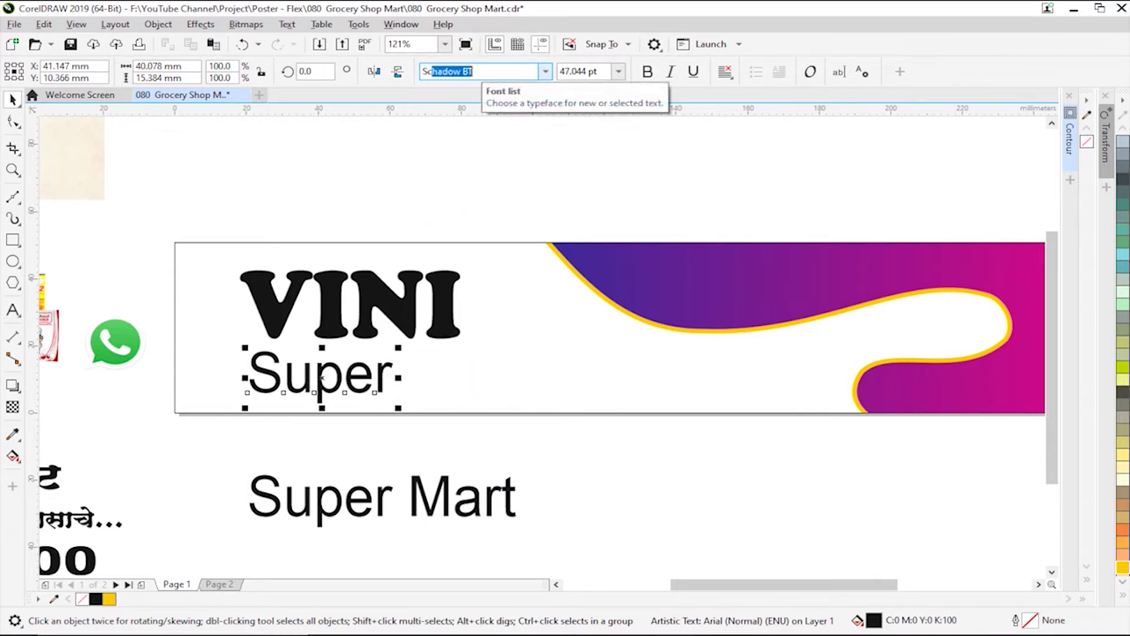
type("ript MT Bold")
key("Return")
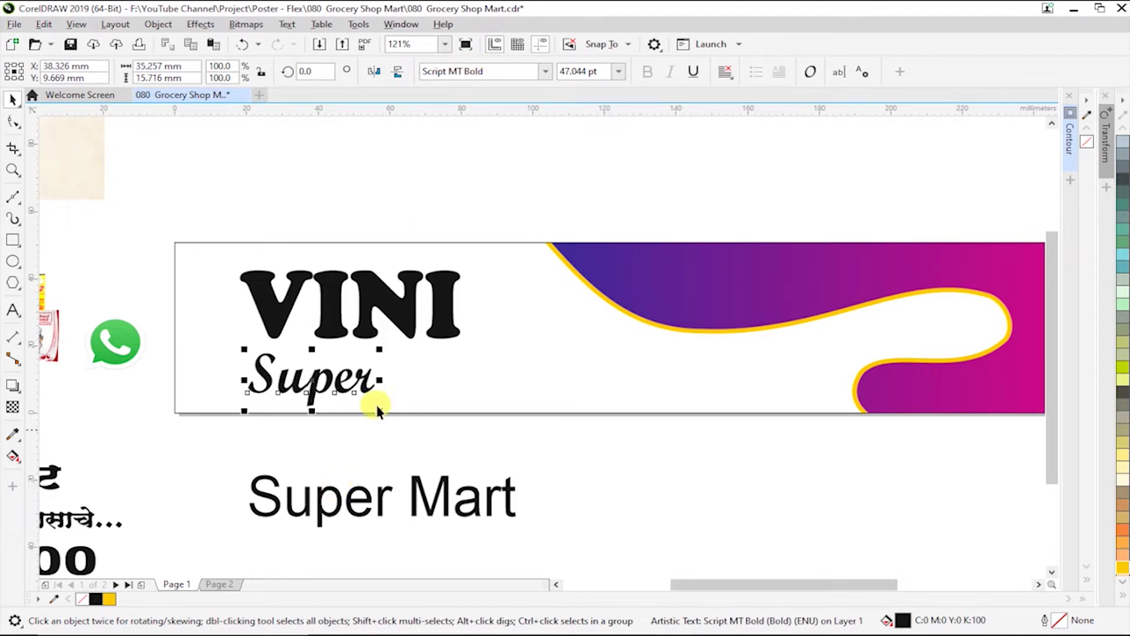
left_click(361, 314)
left_click_drag(465, 343, 455, 339)
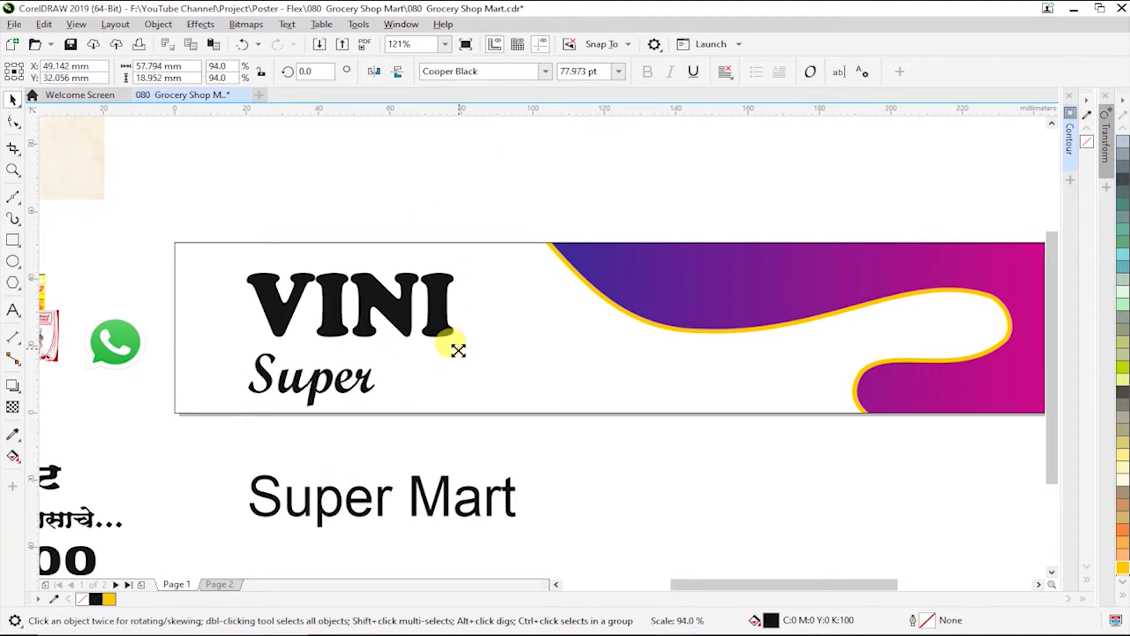
mouse_move(341, 381)
left_mouse_down()
mouse_move(366, 372)
mouse_move(402, 405)
left_mouse_up()
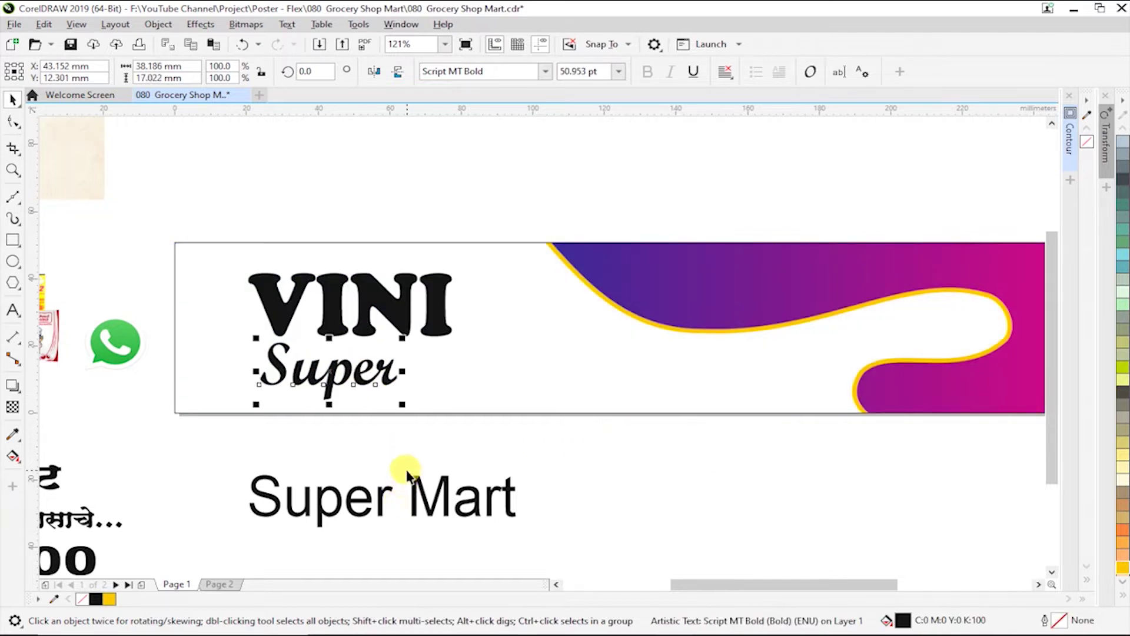
left_click(408, 474)
Reduce the remaining copy to 'Mart' in Cooper Black beside Super, then open the PowerClip contents
double_click(415, 504)
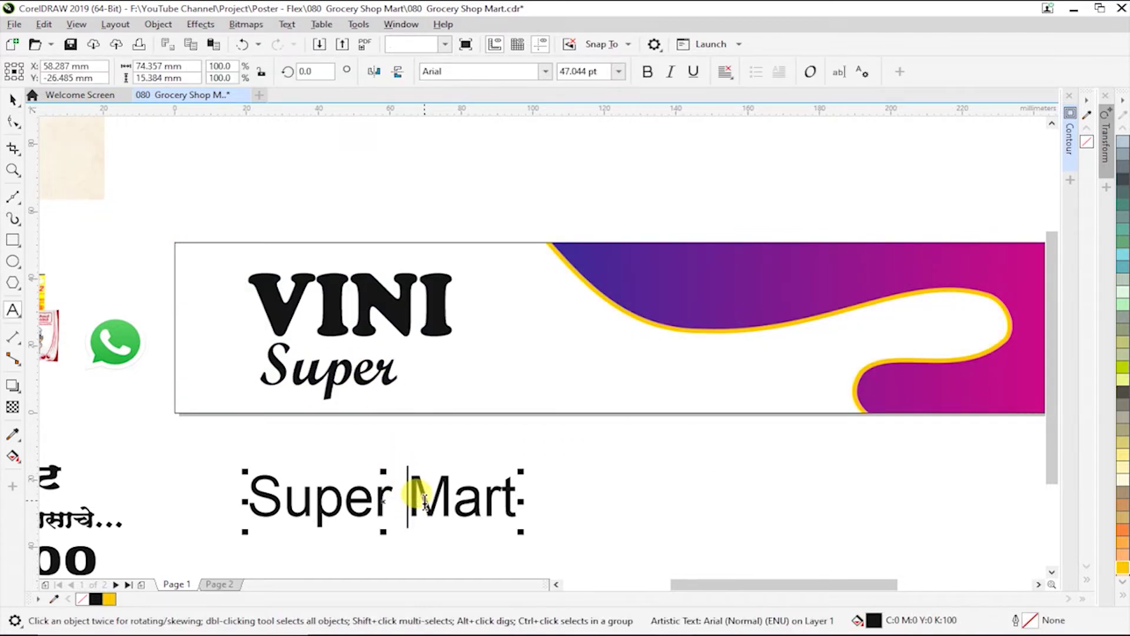
key("BackSpace")
key("BackSpace")
key("BackSpace")
key("ctrl+space")
left_click(489, 73)
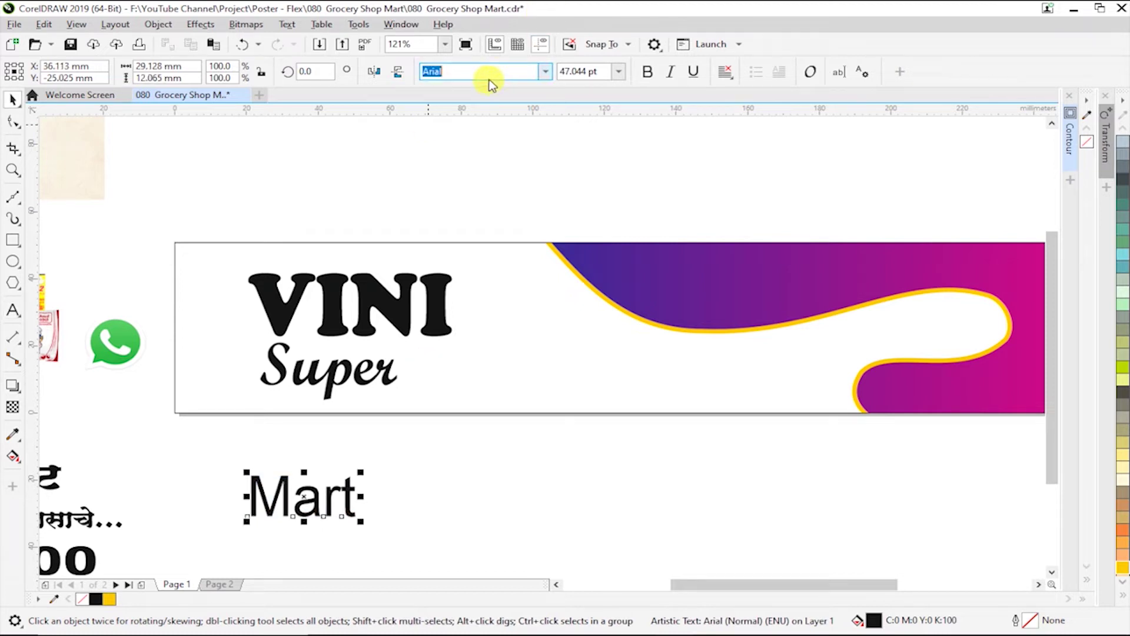
type("Cooper Black")
key("Return")
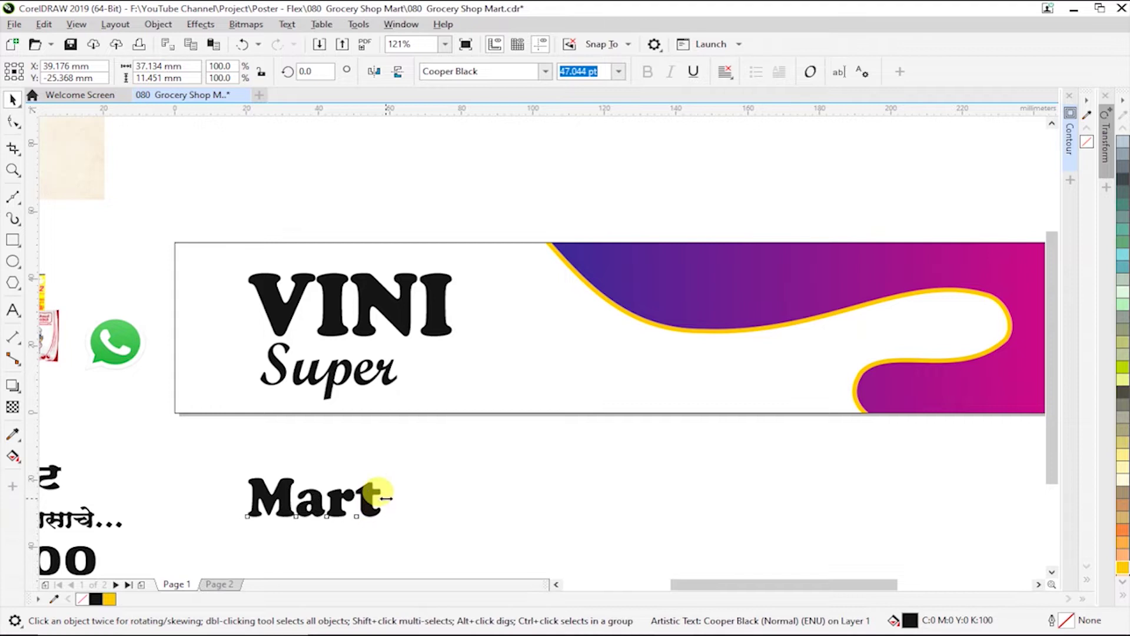
mouse_move(368, 504)
left_mouse_down()
mouse_move(518, 383)
mouse_move(510, 390)
left_mouse_up()
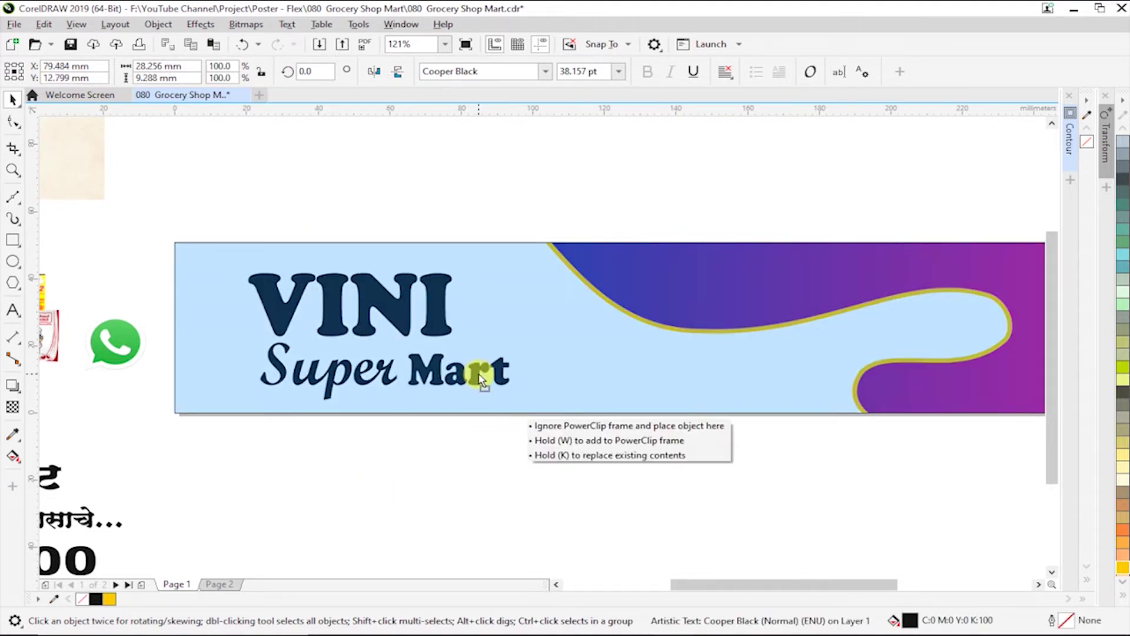
left_click(395, 312)
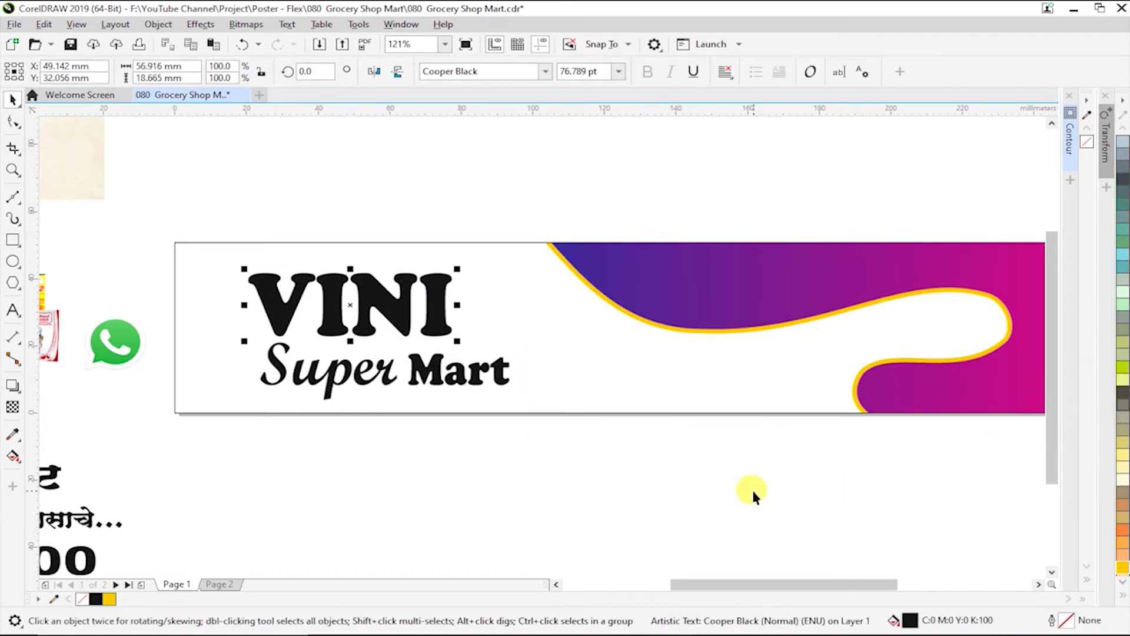
left_click(751, 309)
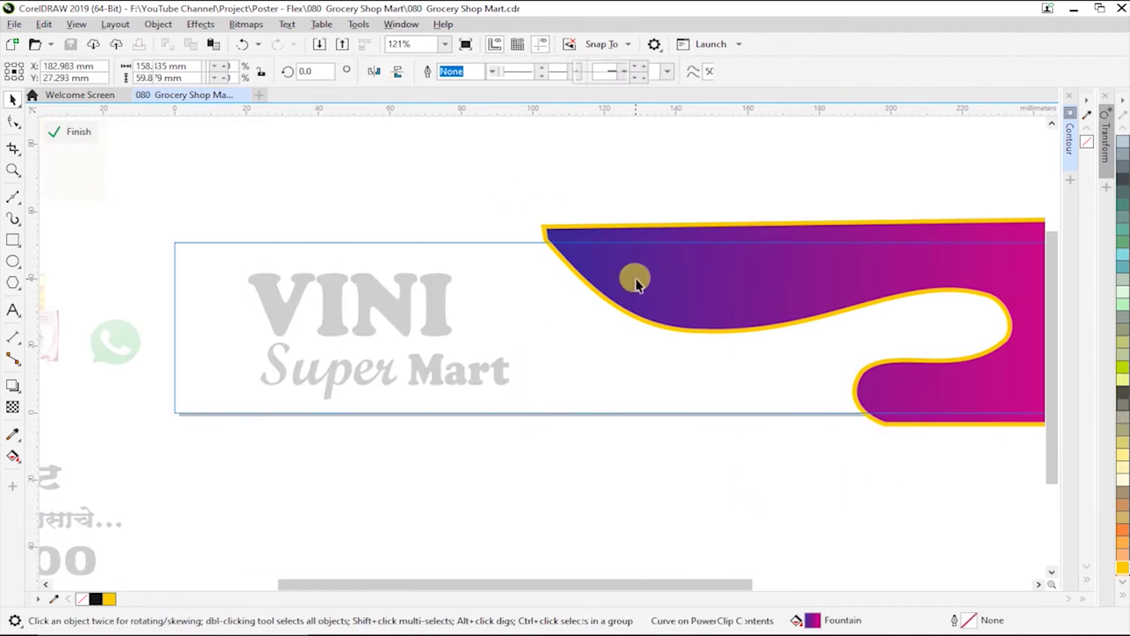
Drag the purple swoosh's nodes leftward and delete an unneeded node on its lower curve
key("F10")
mouse_move(510, 189)
left_mouse_down()
mouse_move(783, 333)
mouse_move(714, 333)
left_mouse_up()
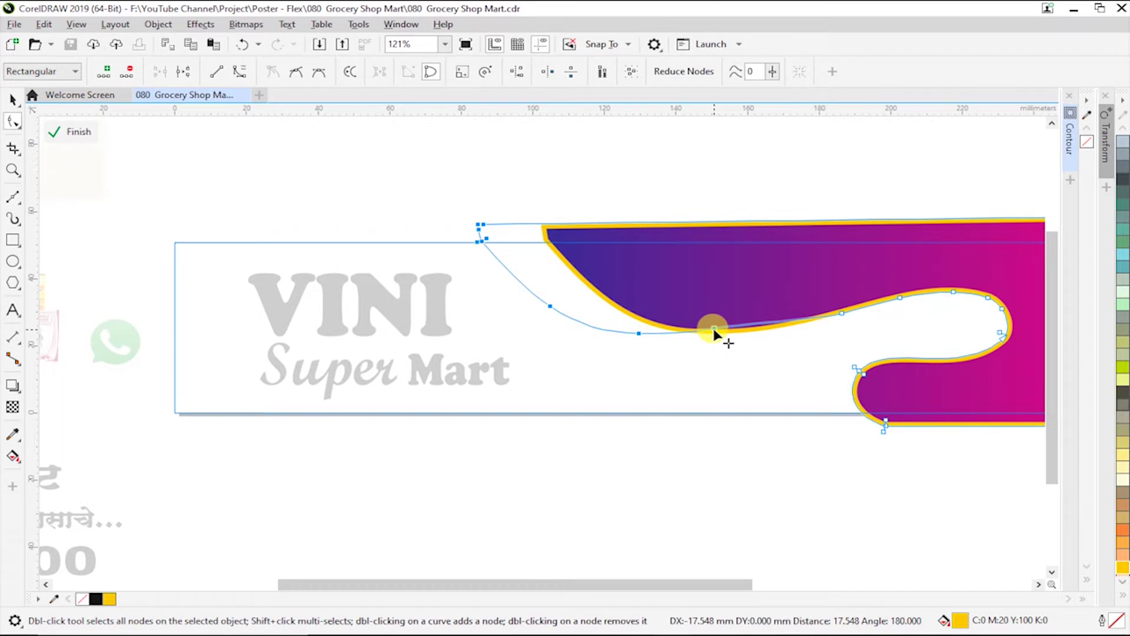
mouse_move(469, 209)
left_mouse_down()
mouse_move(725, 330)
mouse_move(692, 330)
left_mouse_up()
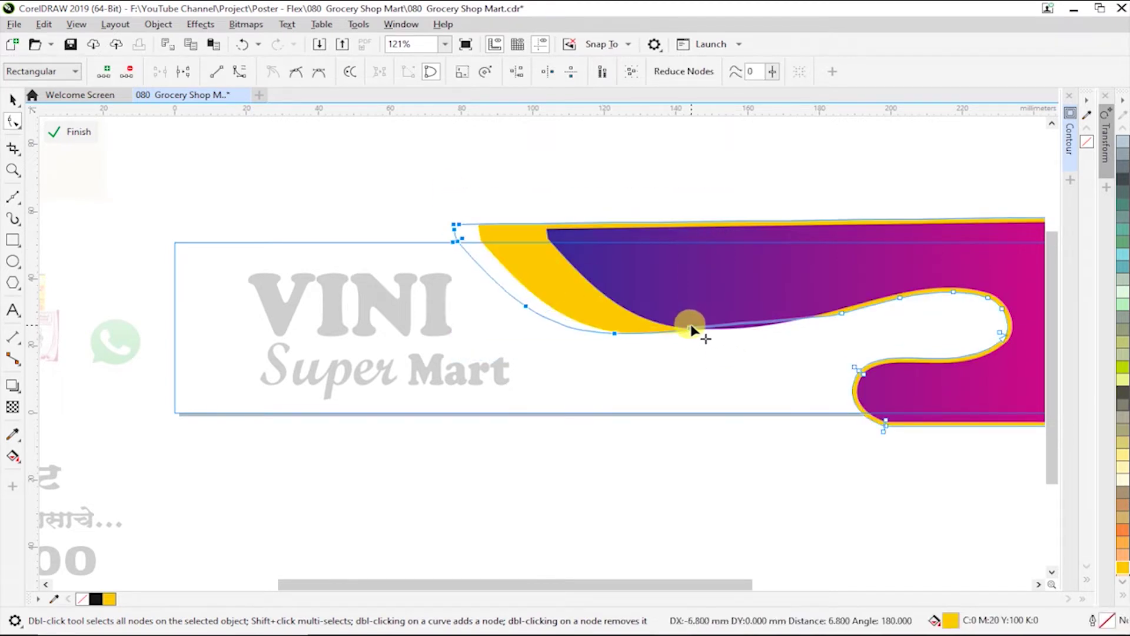
left_click_drag(503, 171, 776, 337)
left_click_drag(700, 332, 614, 332)
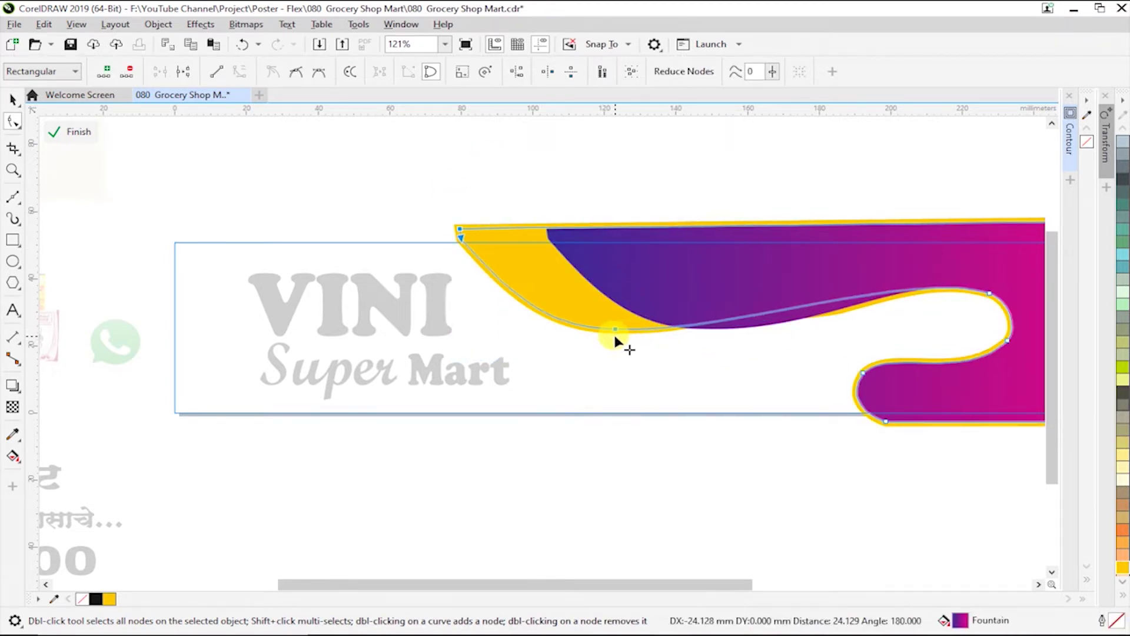
left_click_drag(849, 313, 736, 340)
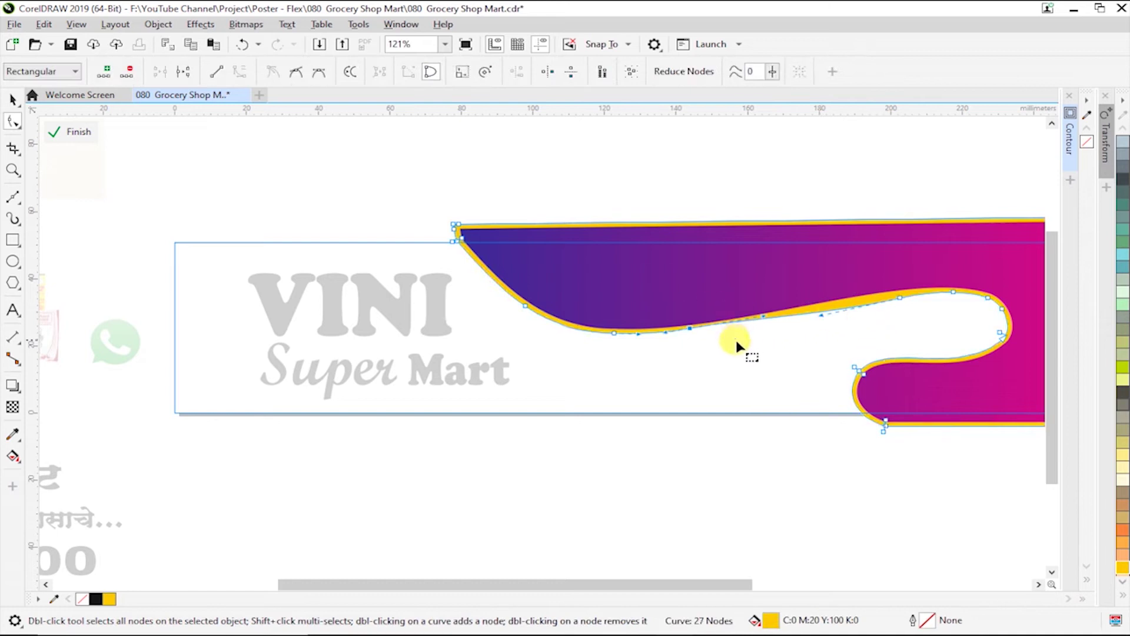
key("Delete")
left_click_drag(871, 317, 864, 307)
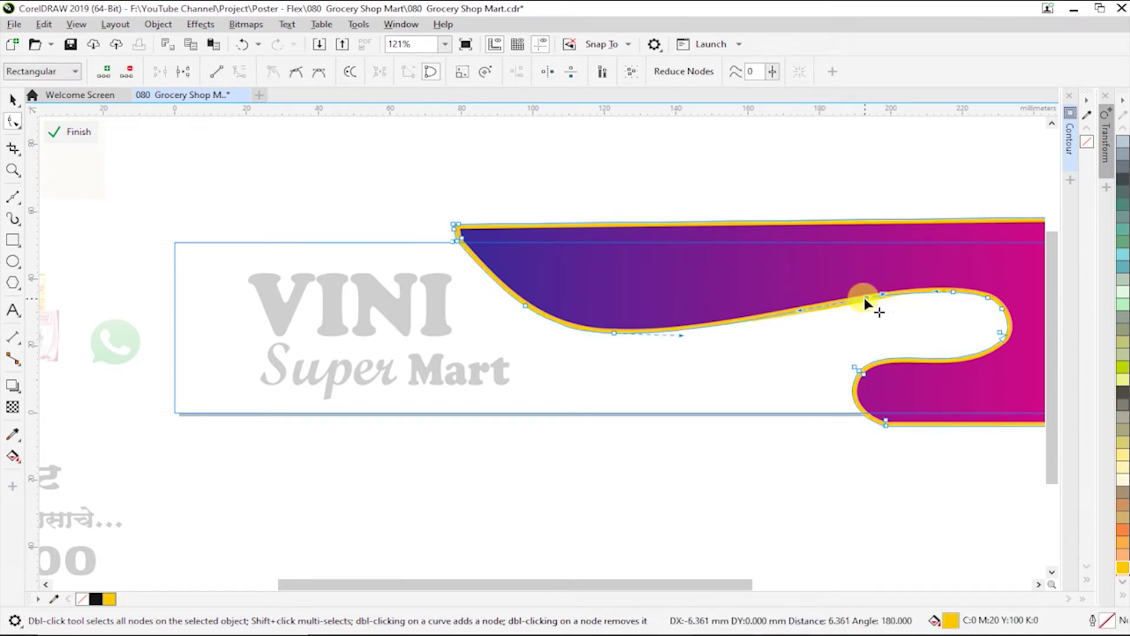
left_click_drag(683, 341, 680, 343)
key("space")
scroll(736, 412, "down", 2)
scroll(645, 501, "up", 1)
Bend the swoosh's top-left edge into a smooth curve, then finish editing and save
left_click(505, 291)
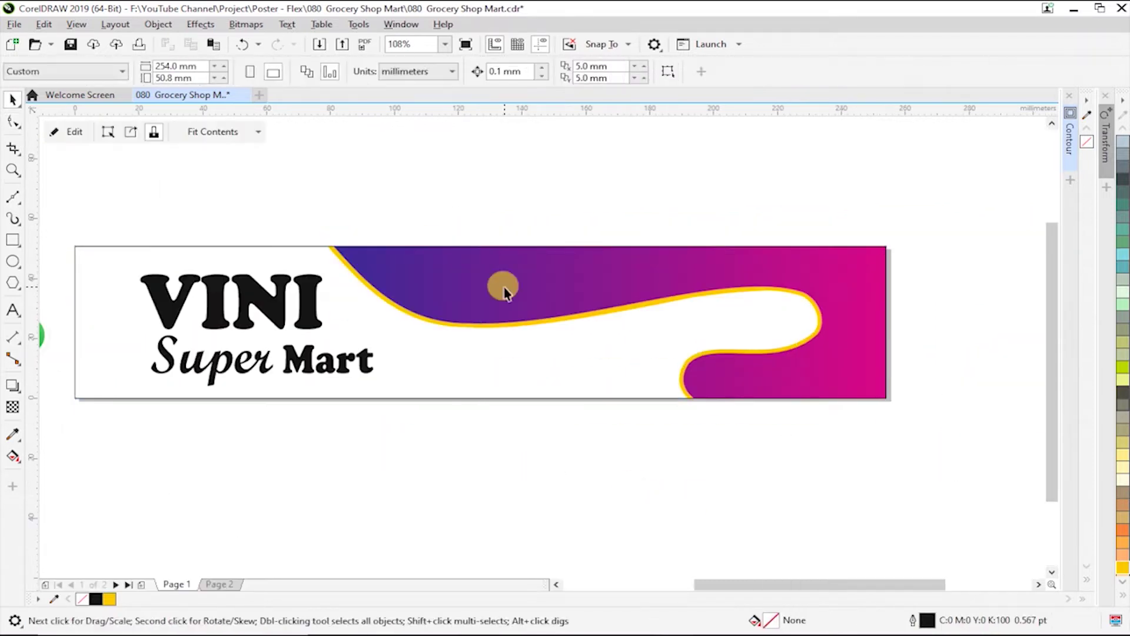
key("space")
left_click_drag(369, 286, 350, 289)
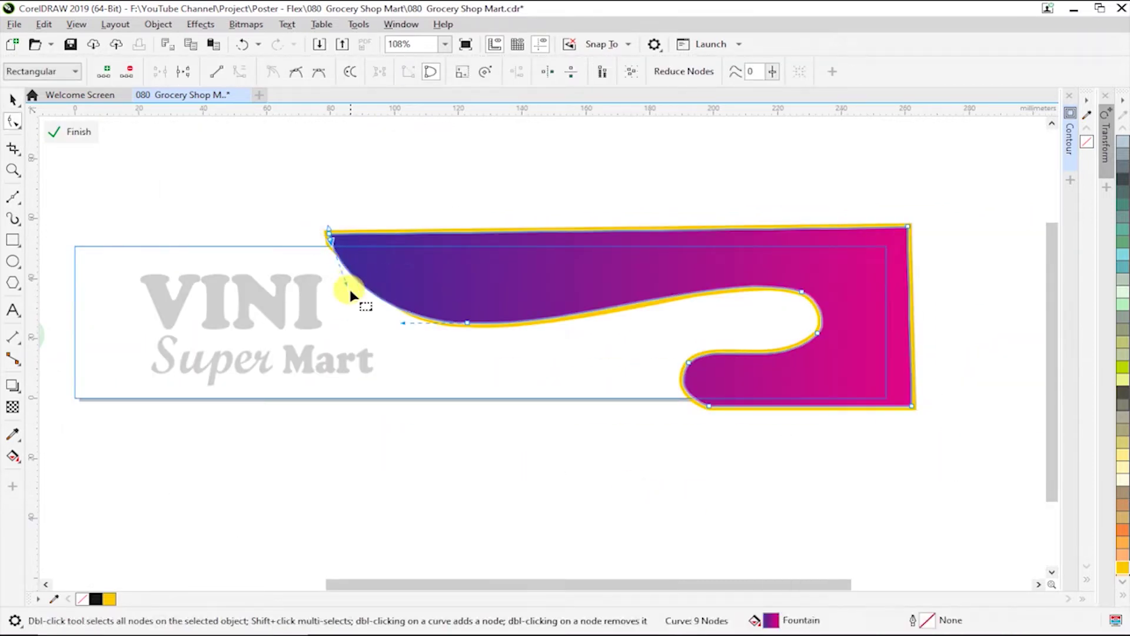
left_click(438, 324)
left_click_drag(322, 244, 339, 303)
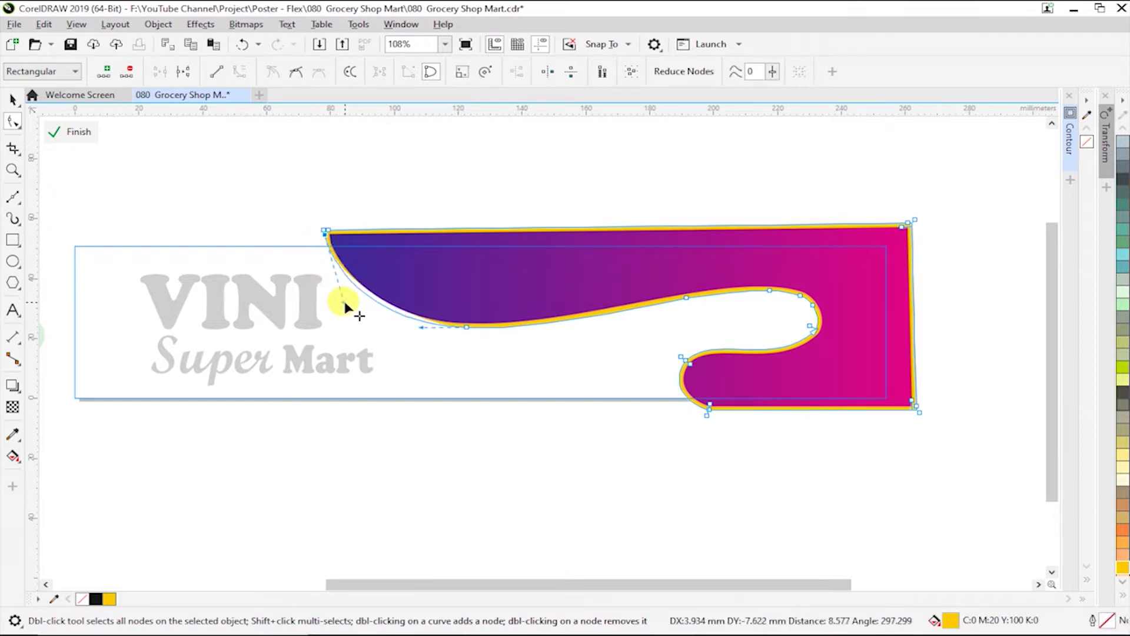
key("space")
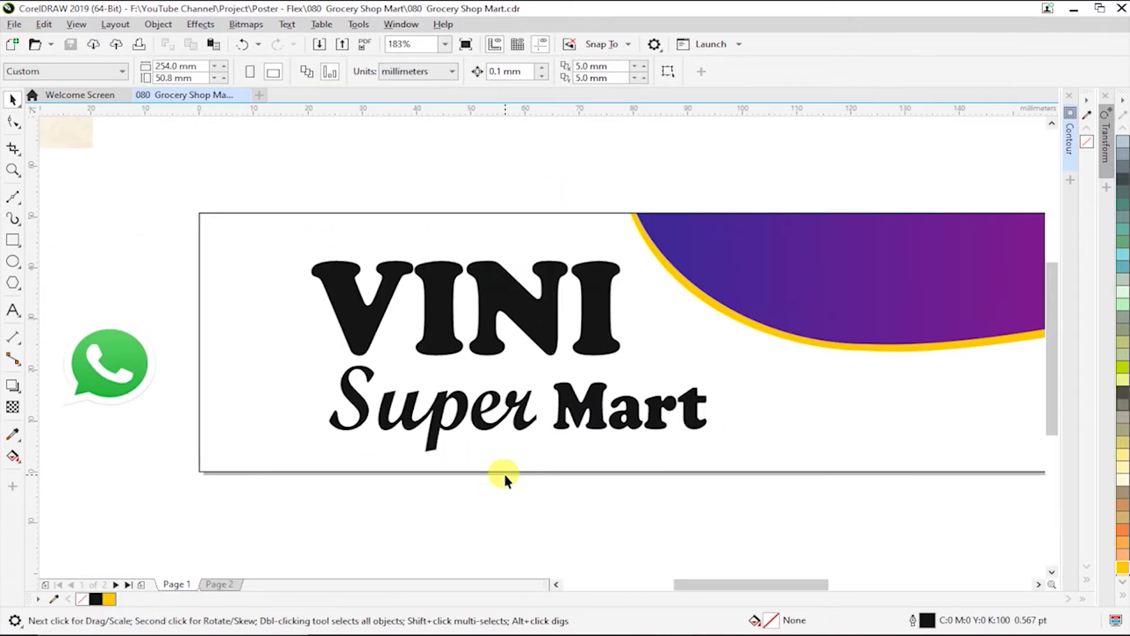
Move VINI slightly left, save the banner, and colour VINI red
left_click(465, 362)
left_click_drag(466, 362, 606, 360)
key("ctrl+s")
left_click(1123, 581)
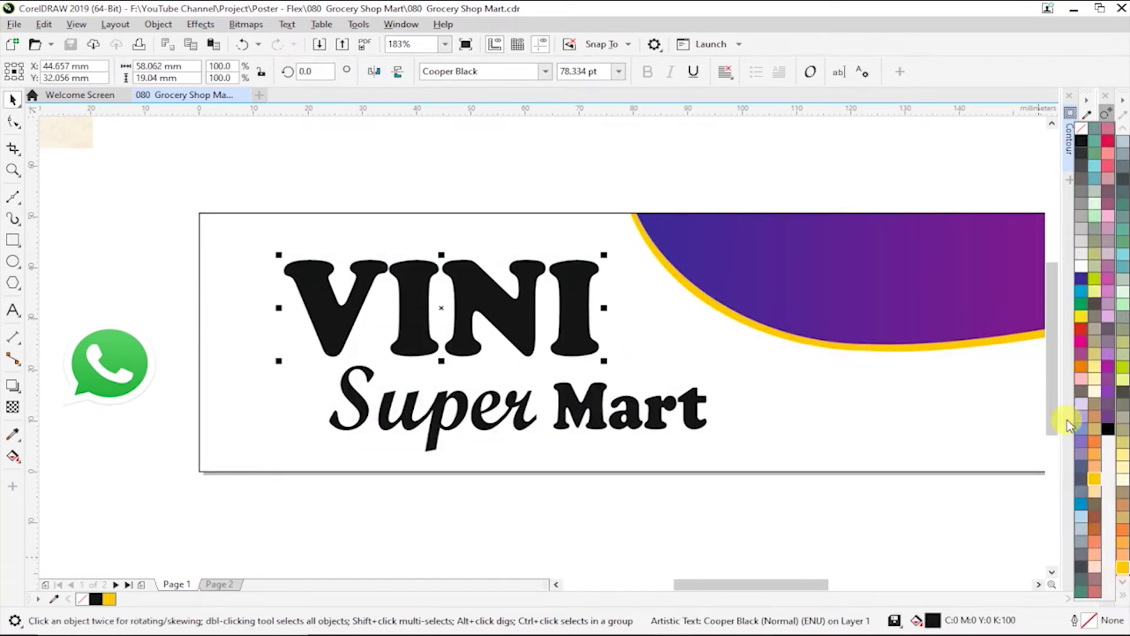
left_click(1084, 333)
left_click(118, 244)
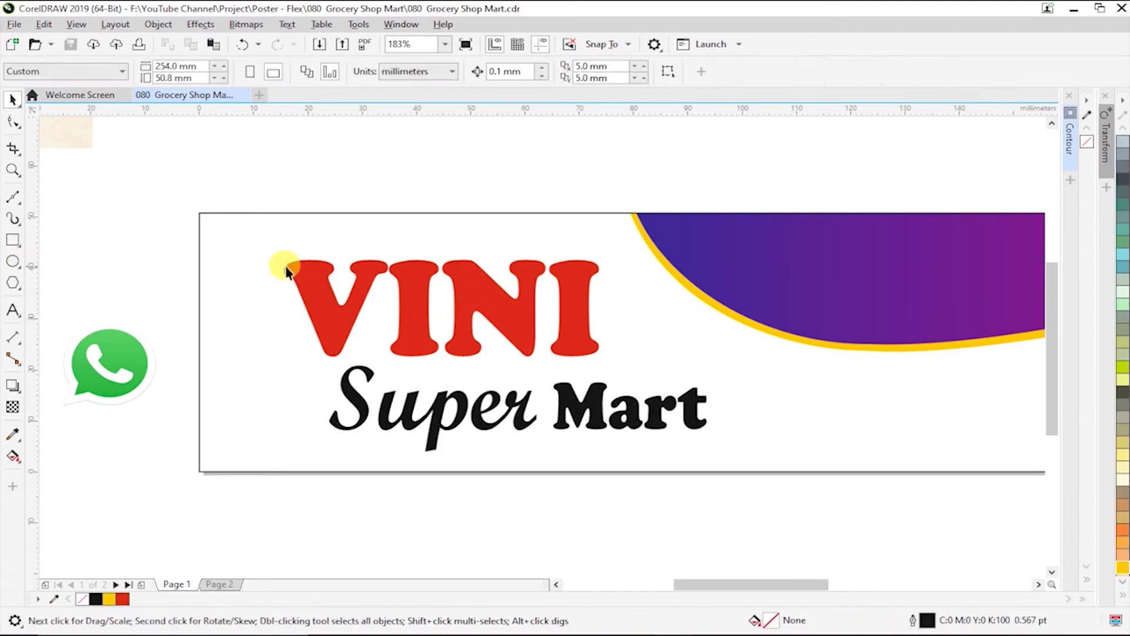
Draw an ellipse across the top of VINI and convert VINI to curves
left_click(13, 262)
left_click_drag(235, 166, 650, 310)
key("space")
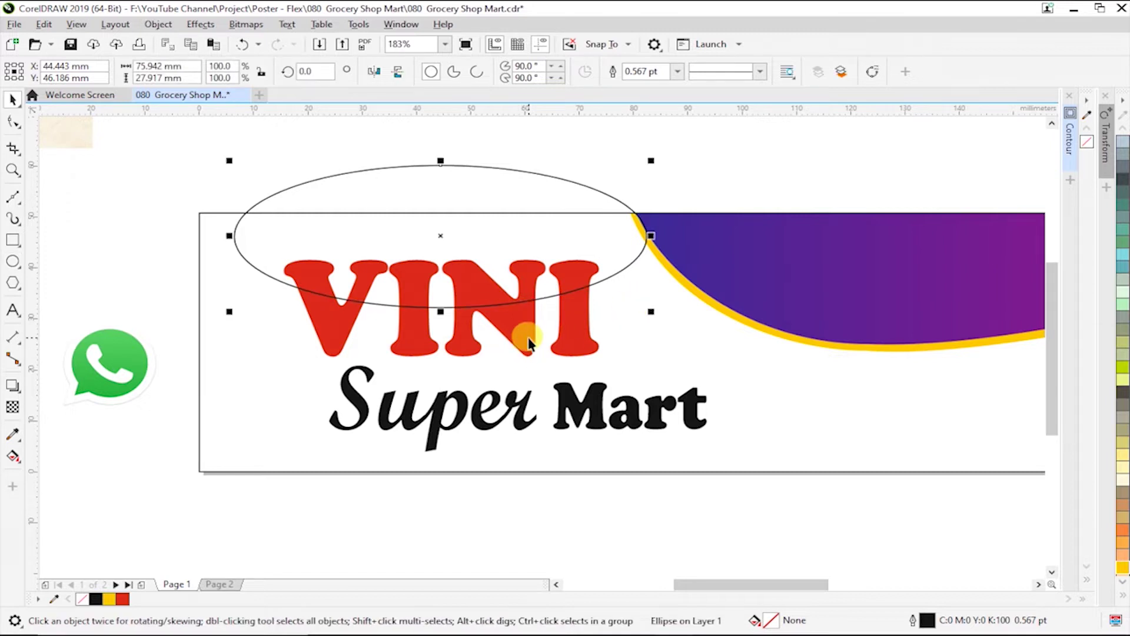
left_click(526, 355)
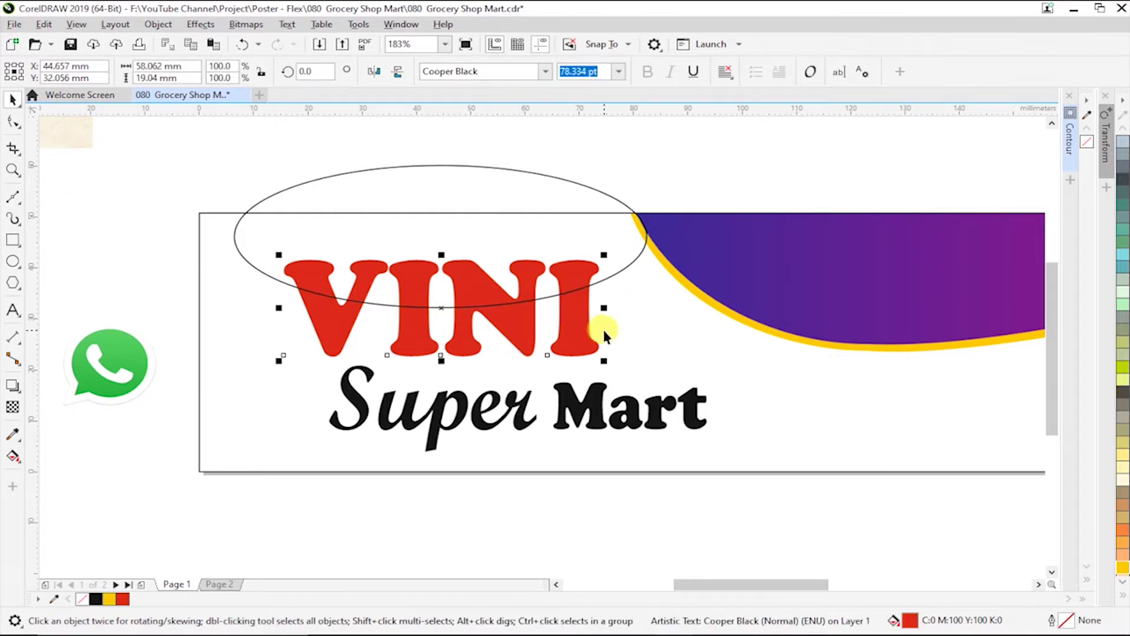
right_click(519, 336)
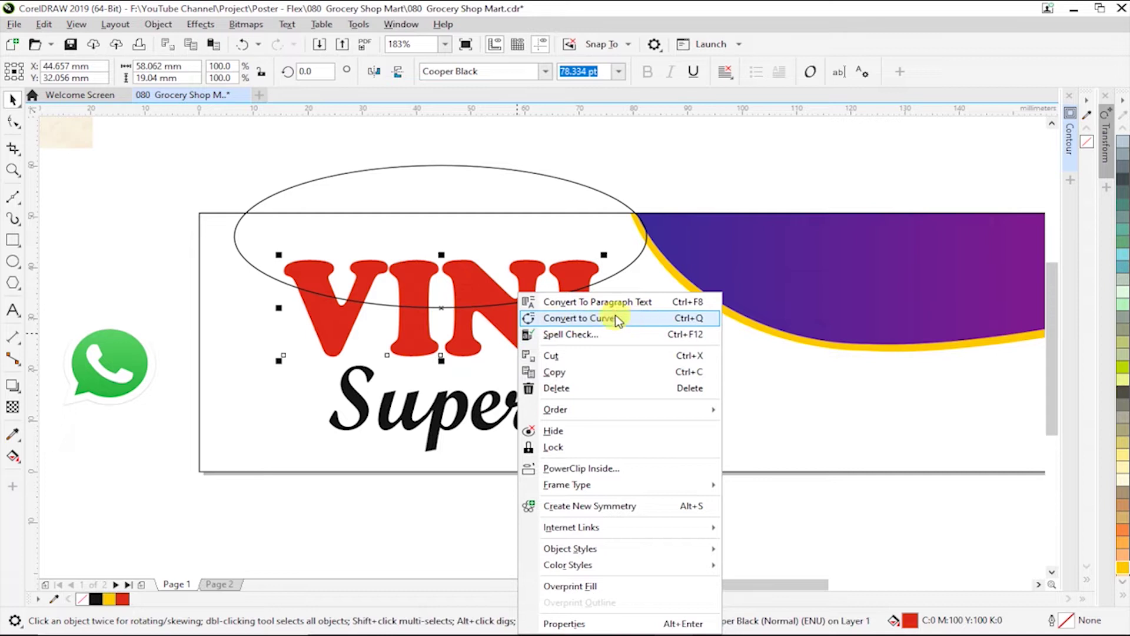
left_click(601, 319)
Fill the ellipse deep yellow with no outline and stretch it over the VINI letters
left_click(551, 297)
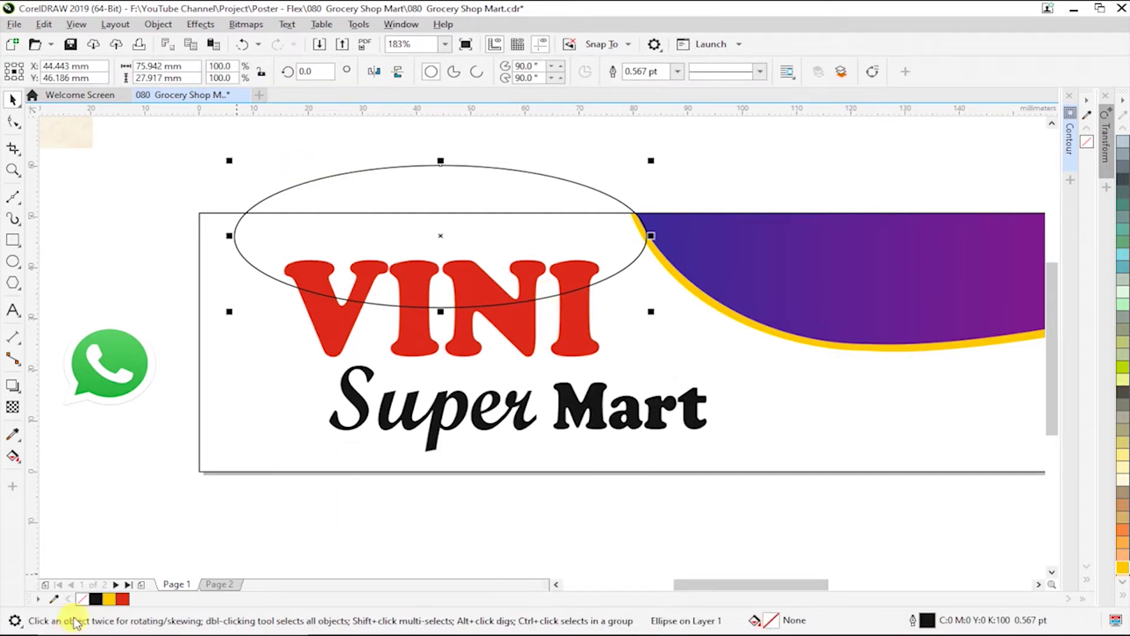
left_click(109, 599)
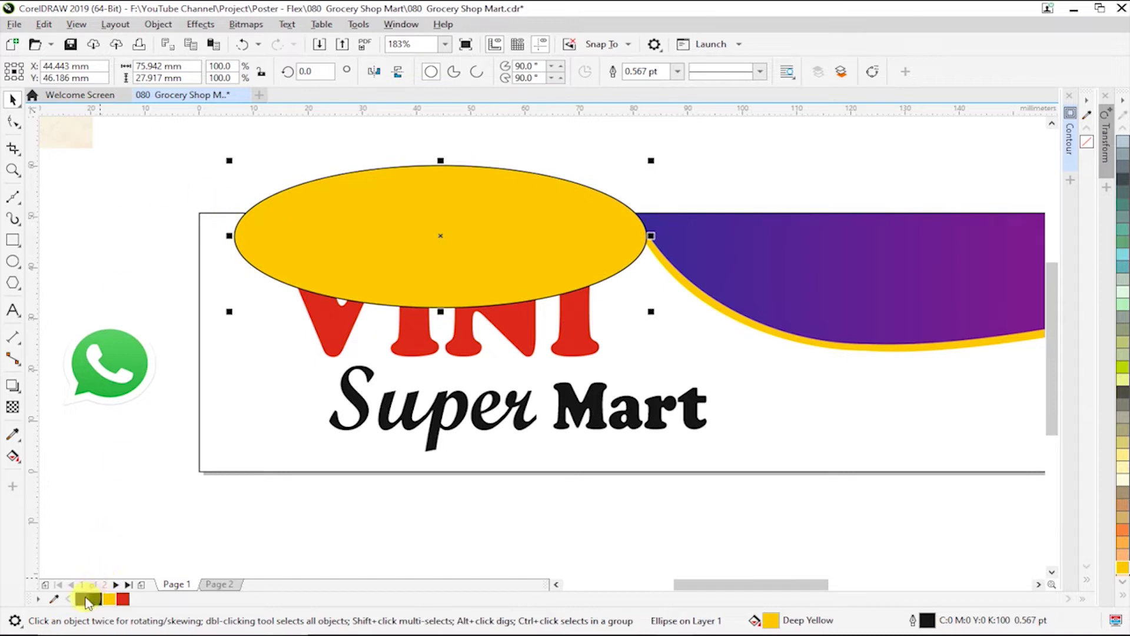
right_click(86, 599)
left_click(424, 245)
left_click_drag(434, 232, 448, 242)
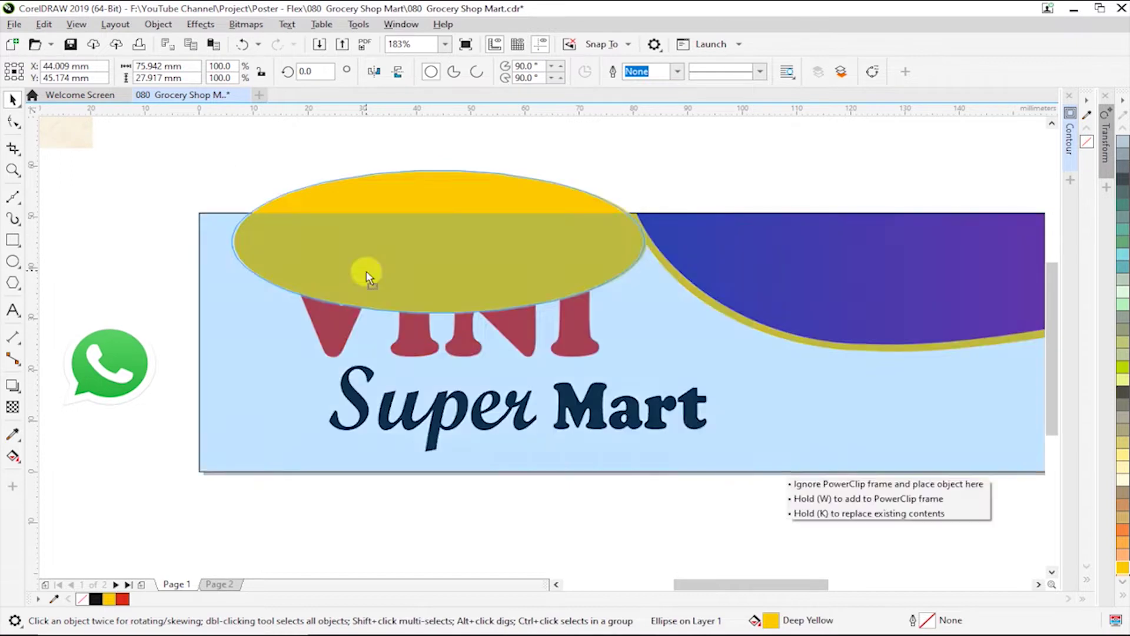
left_click_drag(369, 271, 369, 272)
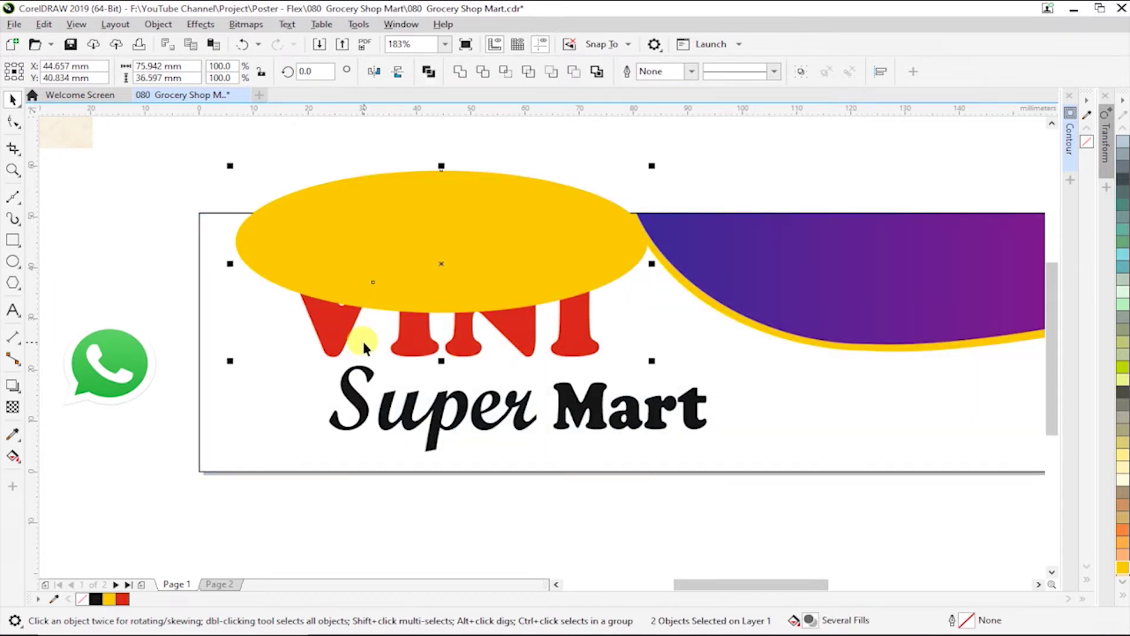
mouse_move(441, 317)
left_mouse_down()
mouse_move(452, 319)
mouse_move(442, 222)
left_mouse_up()
Give the ellipse a transparency that fades it out toward its top
left_click(13, 406)
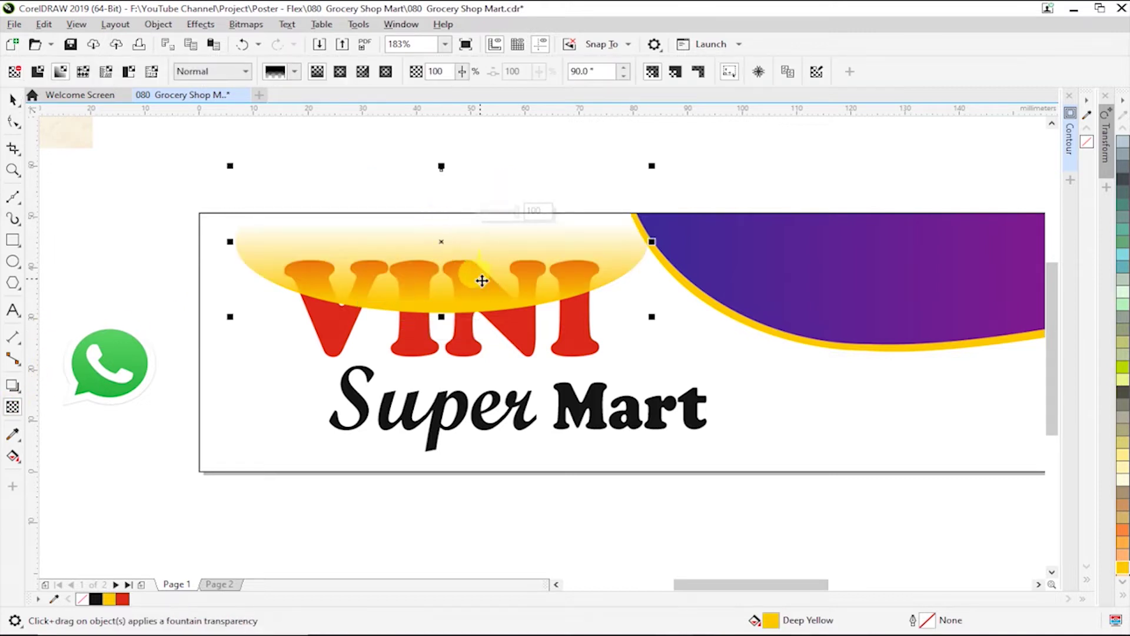
key("space")
left_click(158, 24)
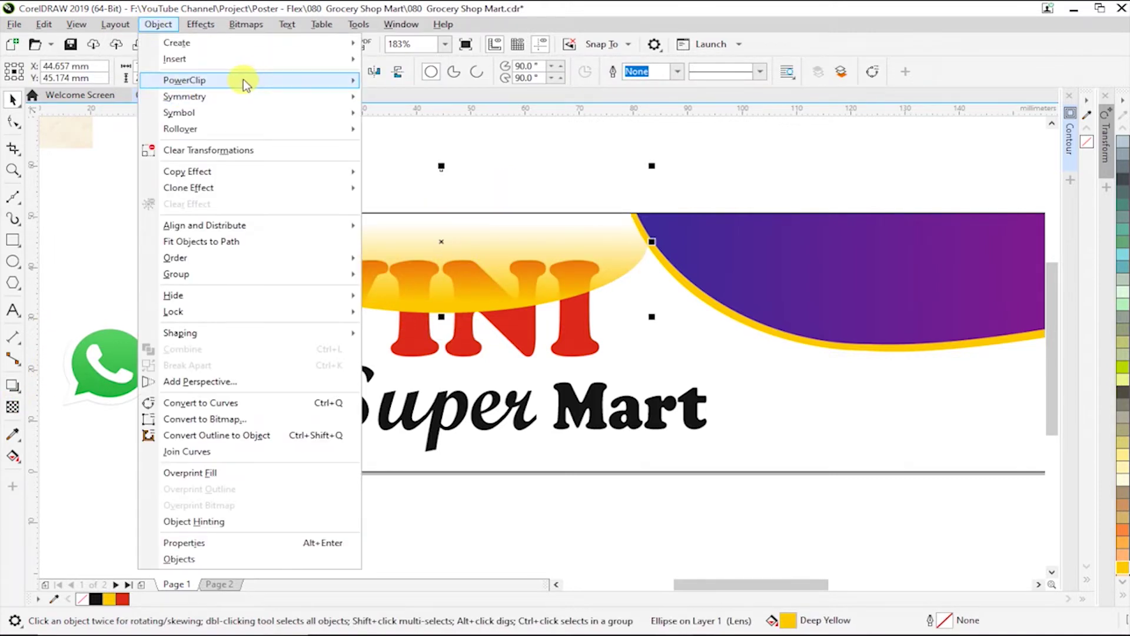
Place the fading ellipse inside the VINI letters as a PowerClip
left_click(406, 79)
left_click(322, 315)
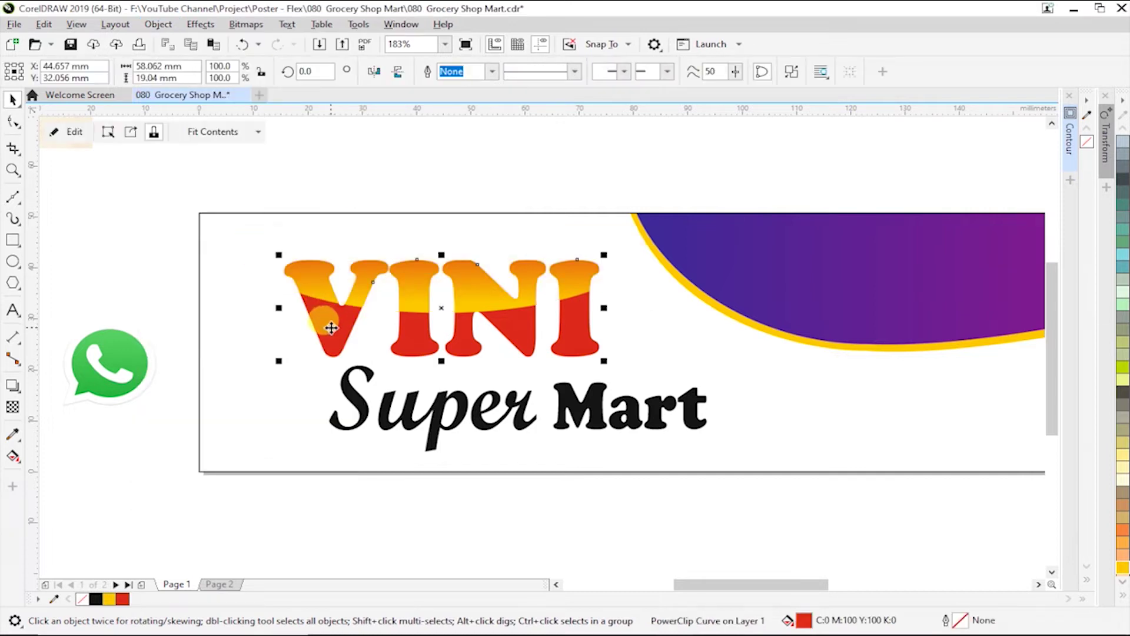
double_click(492, 306)
left_click(492, 308)
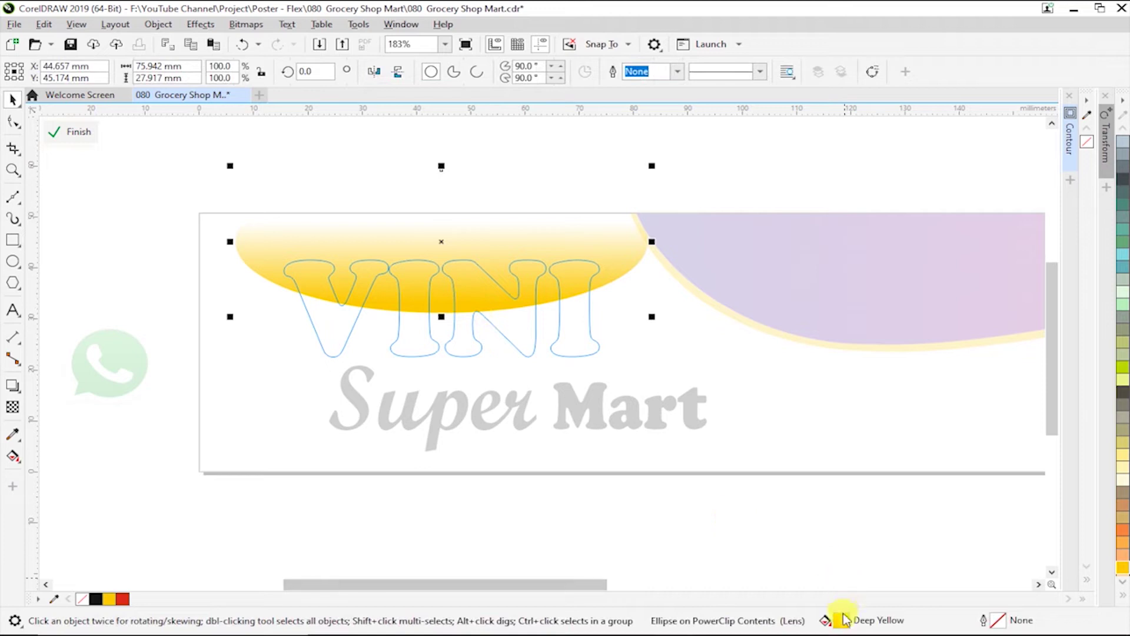
left_click(850, 488, "ctrl")
Recolour the clipped ellipse from yellow to a deeper orange inside VINI
double_click(470, 291)
left_click(469, 291)
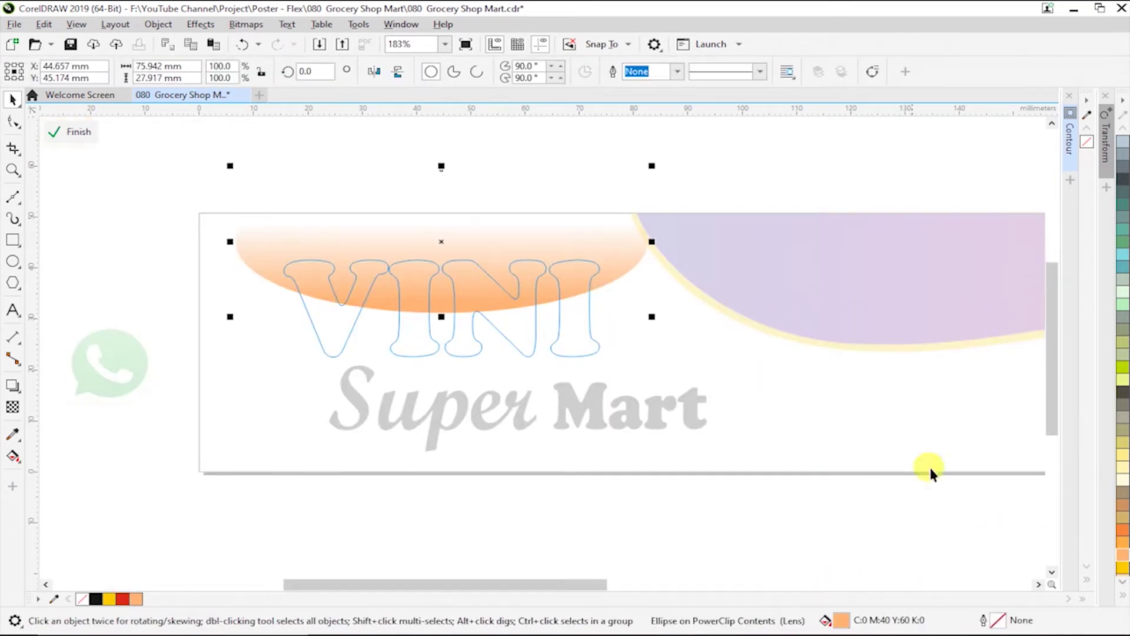
left_click(1123, 612)
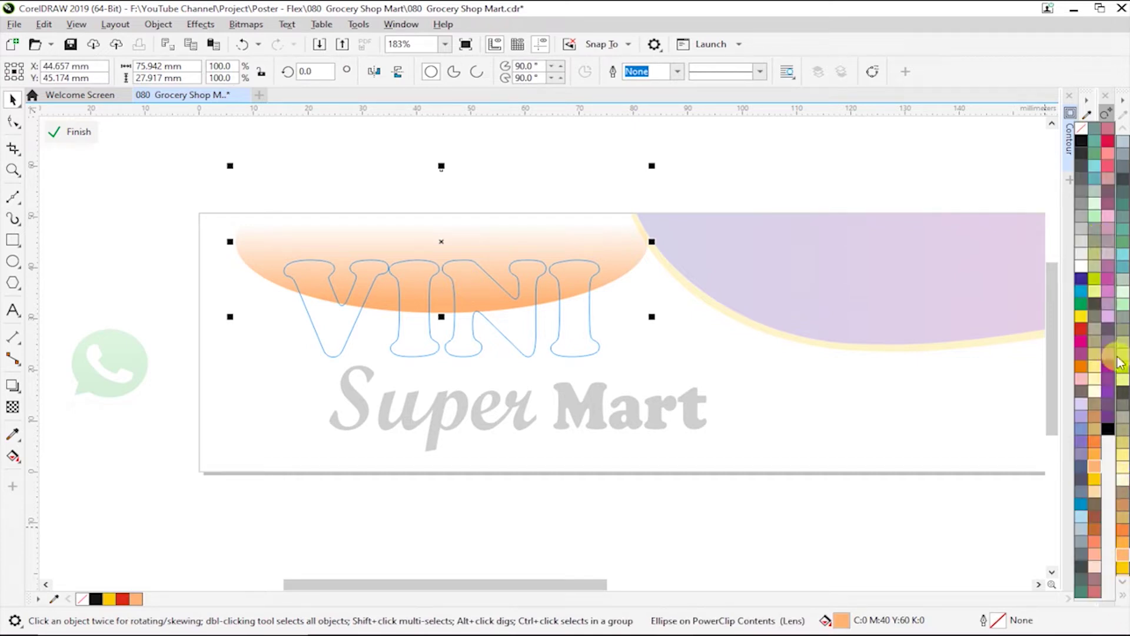
left_click(1123, 570)
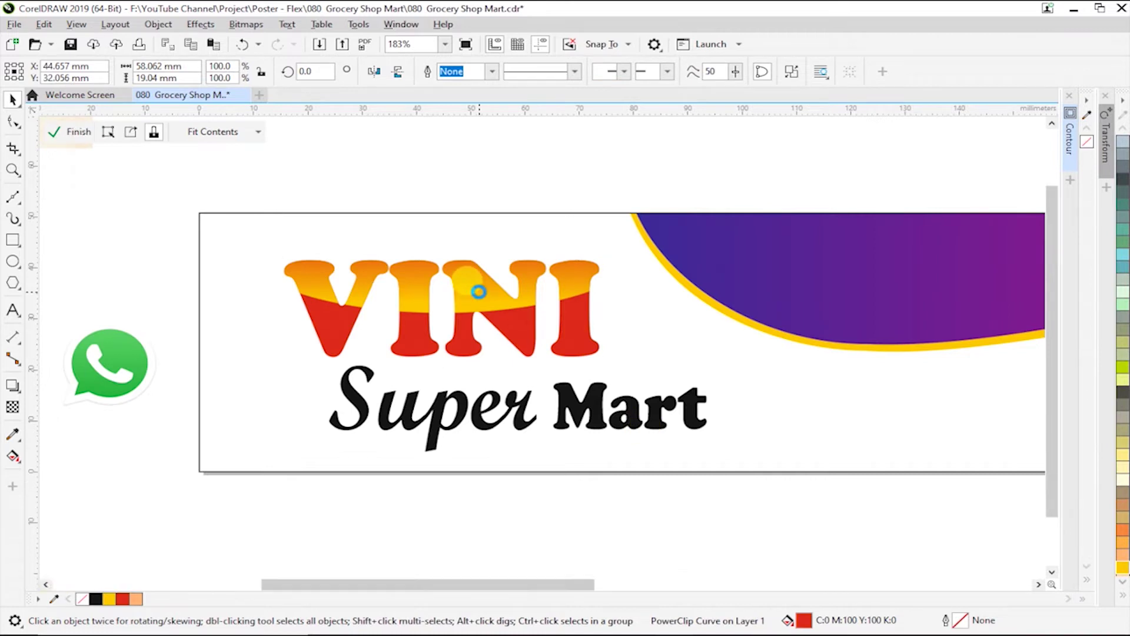
key("Escape")
left_click(469, 287)
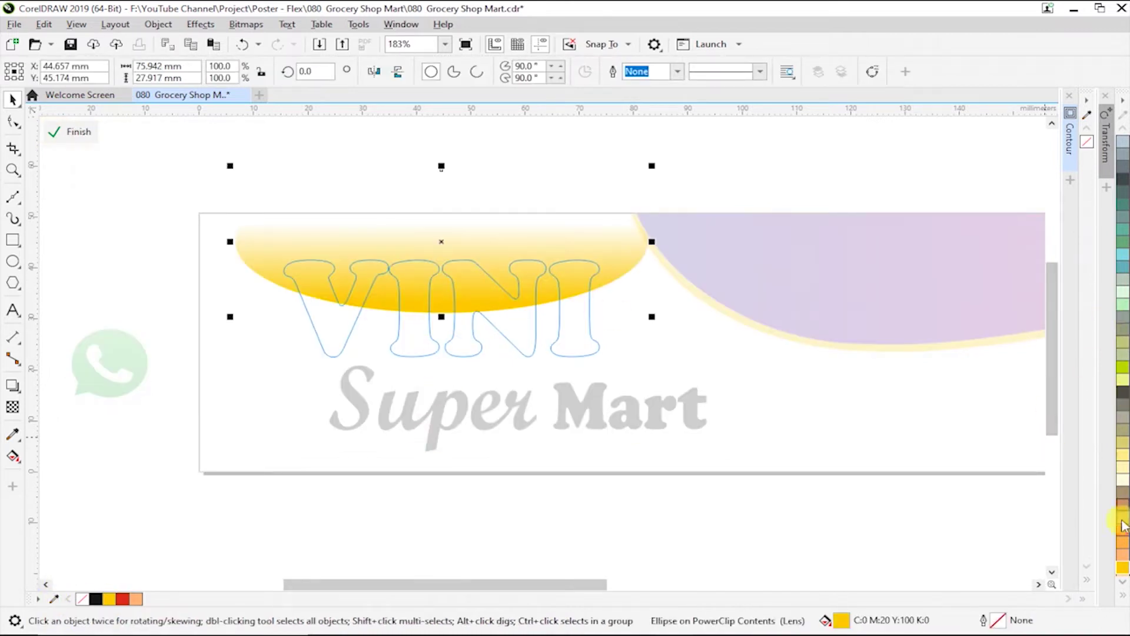
left_click(1123, 597)
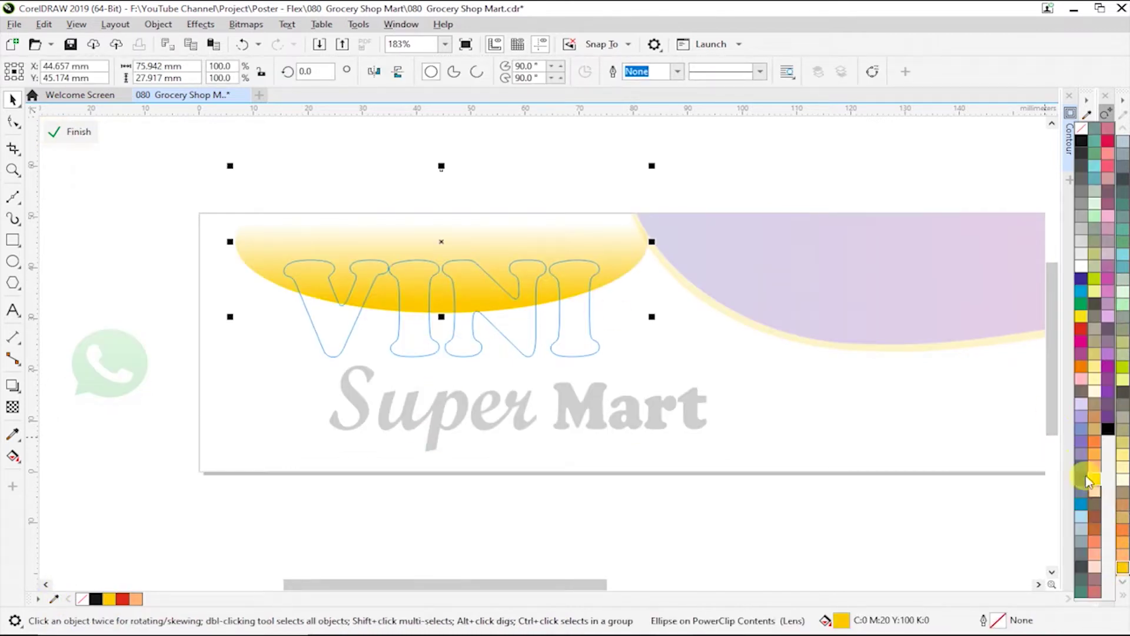
left_click(1084, 335)
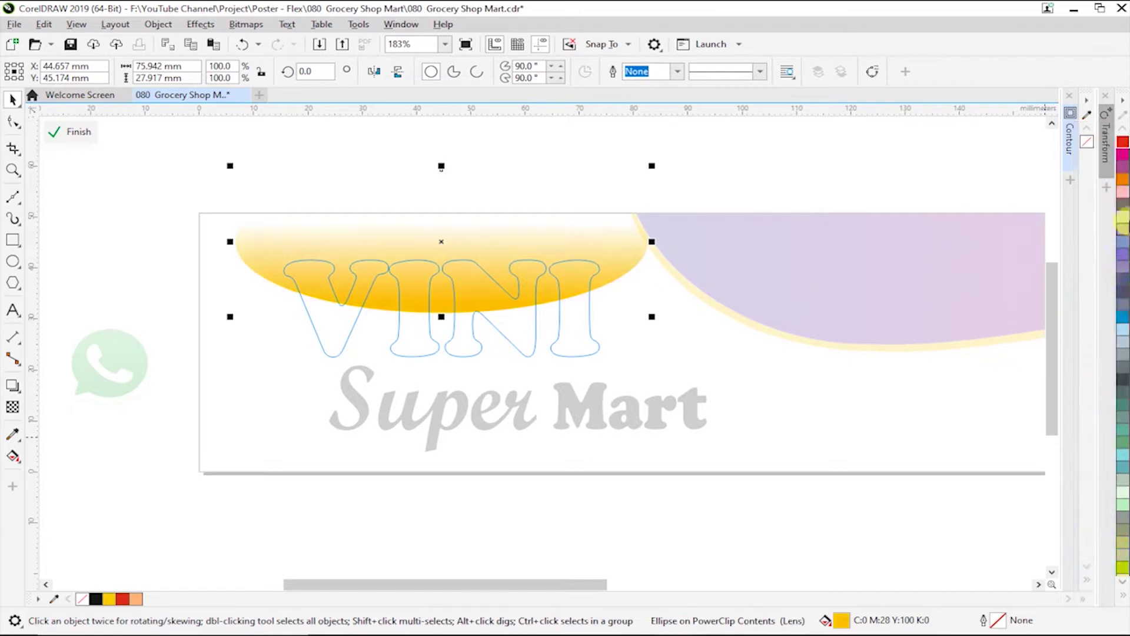
left_click(1124, 146, "ctrl")
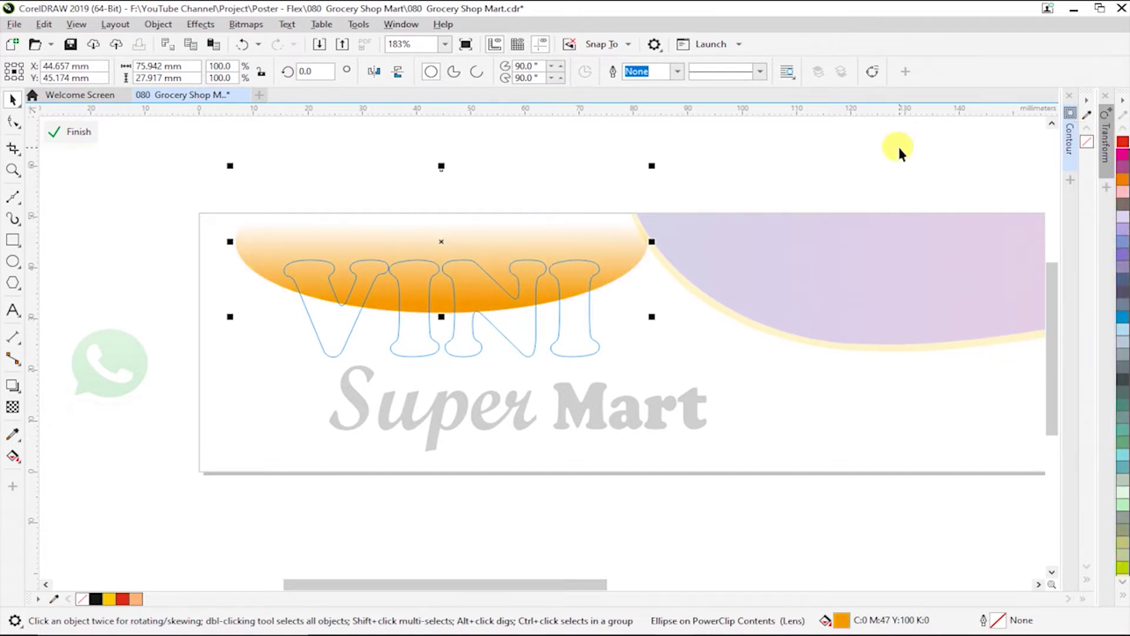
left_click(899, 145, "ctrl")
Set the clipped ellipse to orange, finish editing, and reselect VINI
left_click(501, 300, "ctrl")
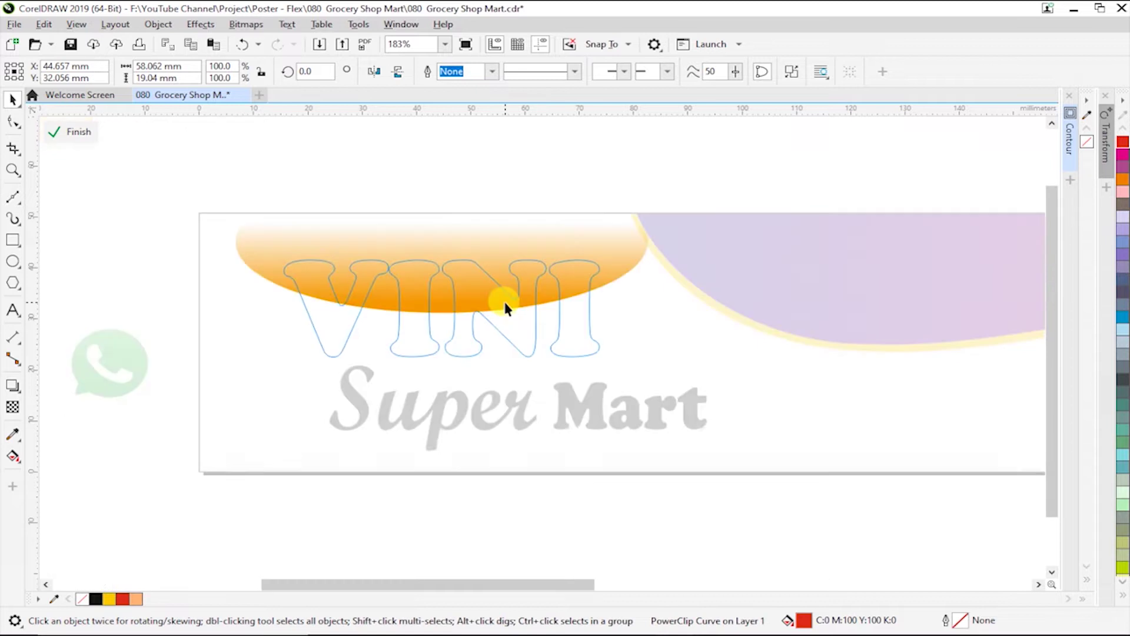
left_click(489, 292)
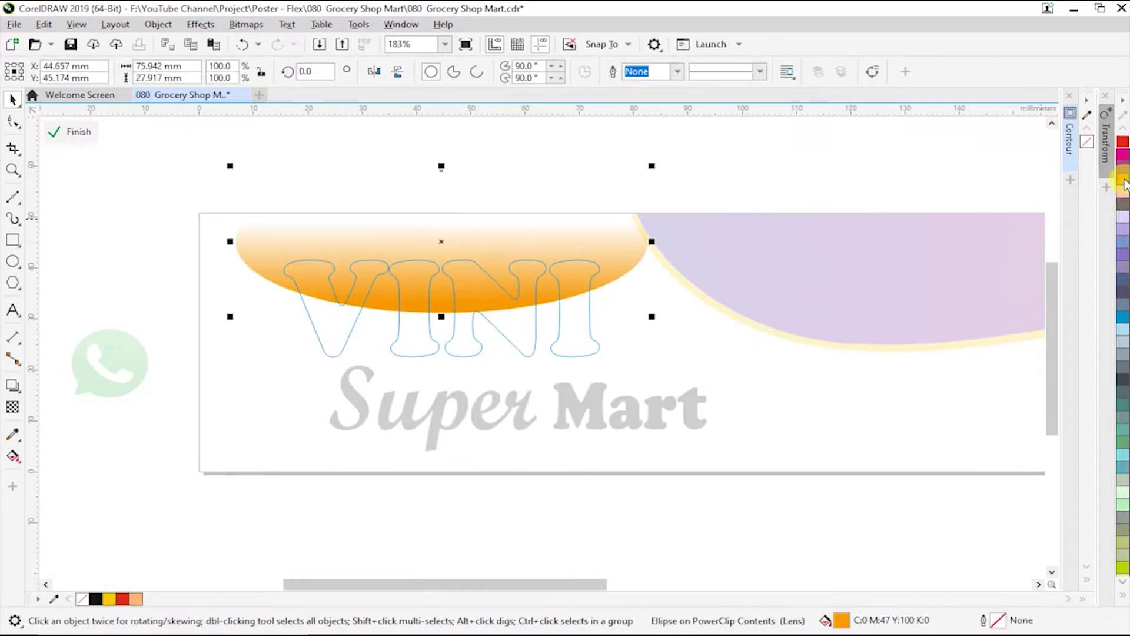
left_click(1124, 182)
left_click(768, 394, "ctrl")
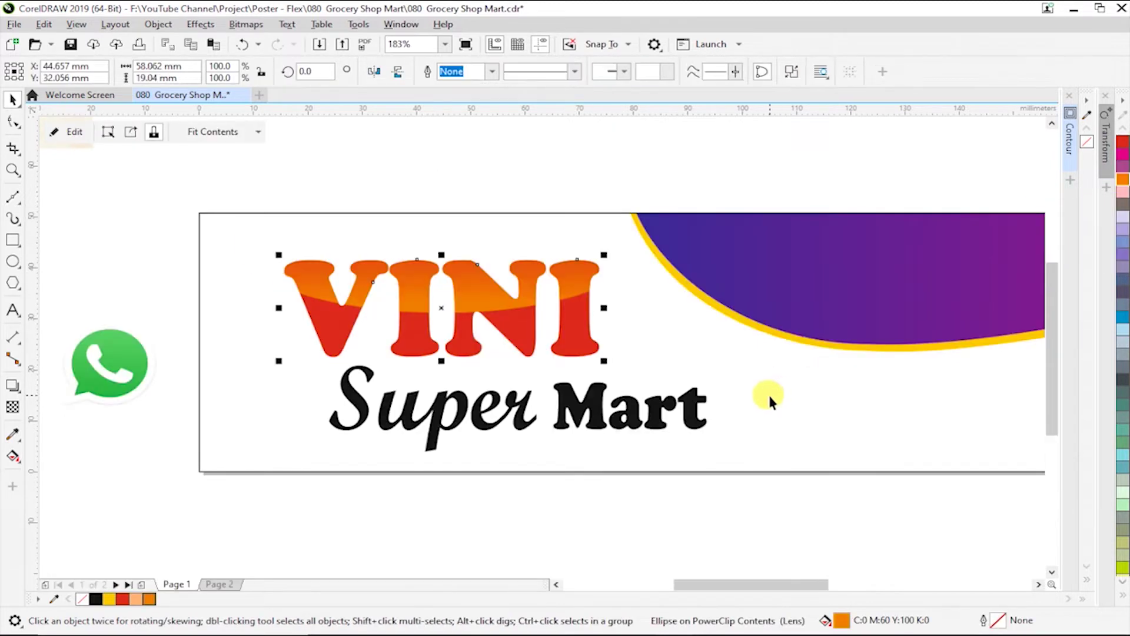
left_click(805, 407)
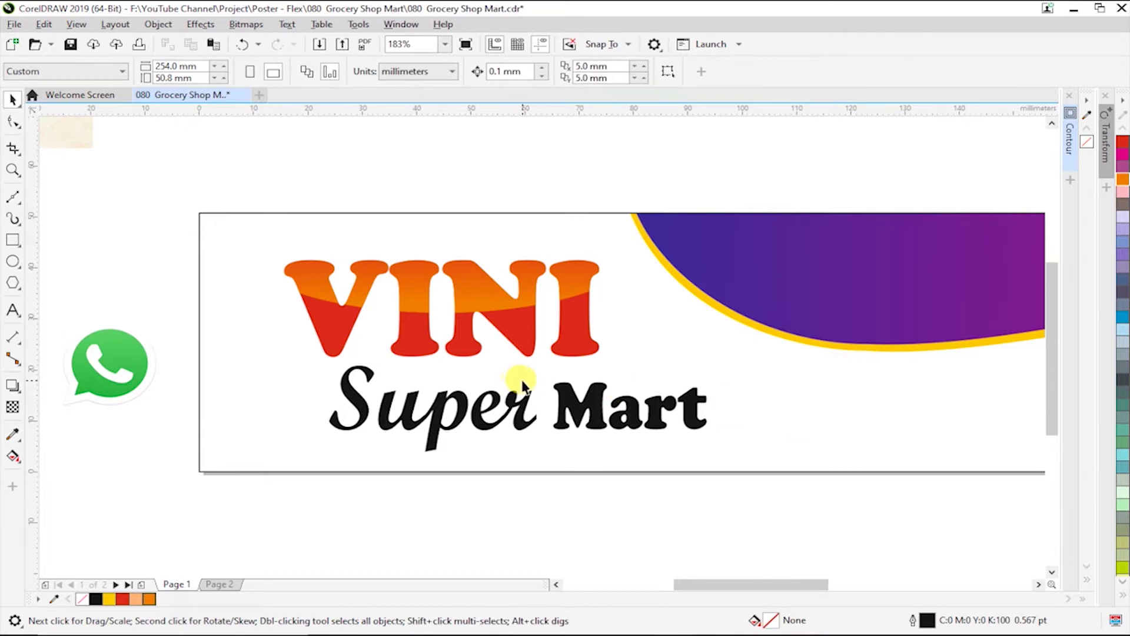
left_click(497, 298)
Apply a Gaussian blur of about 6.7 px to the orange ellipse clipped inside VINI
left_click(492, 307, "ctrl")
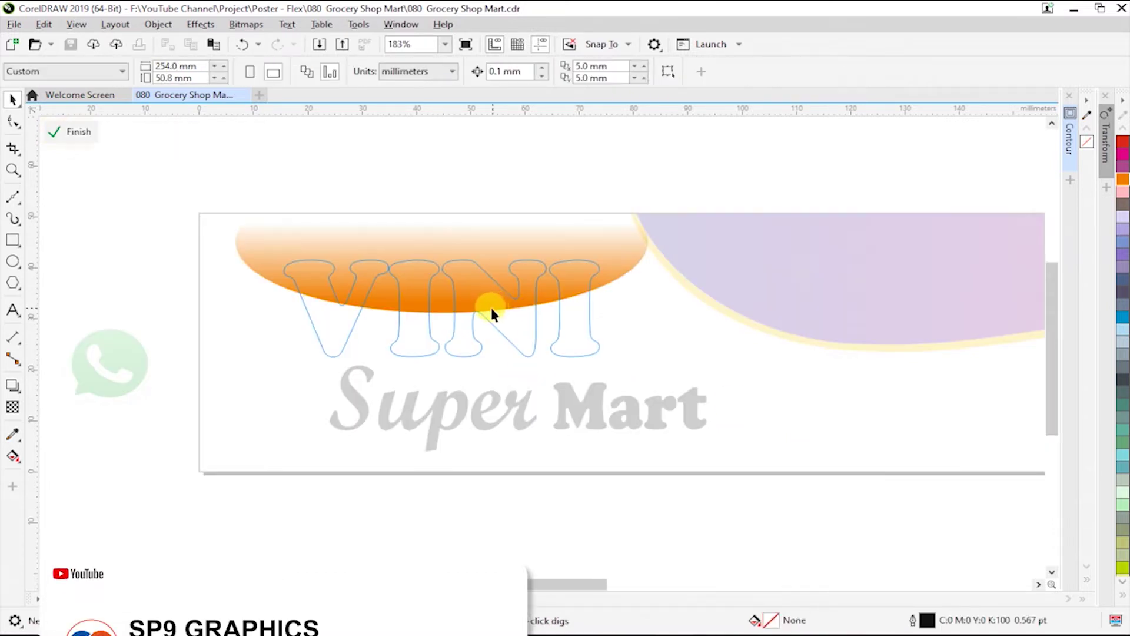
left_click(208, 30)
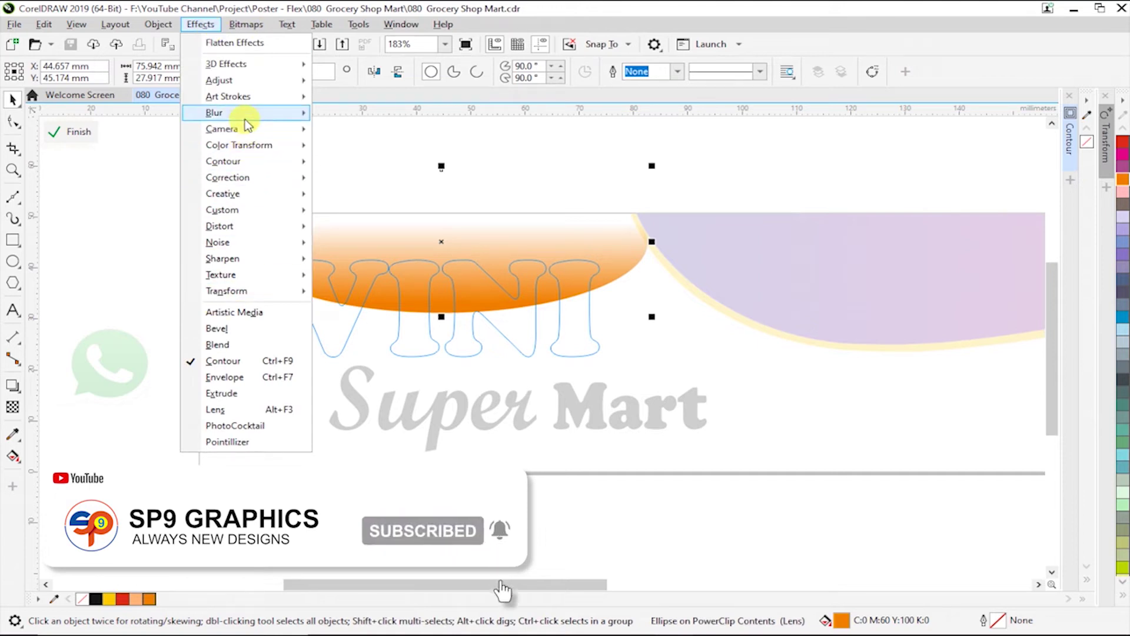
mouse_move(214, 113)
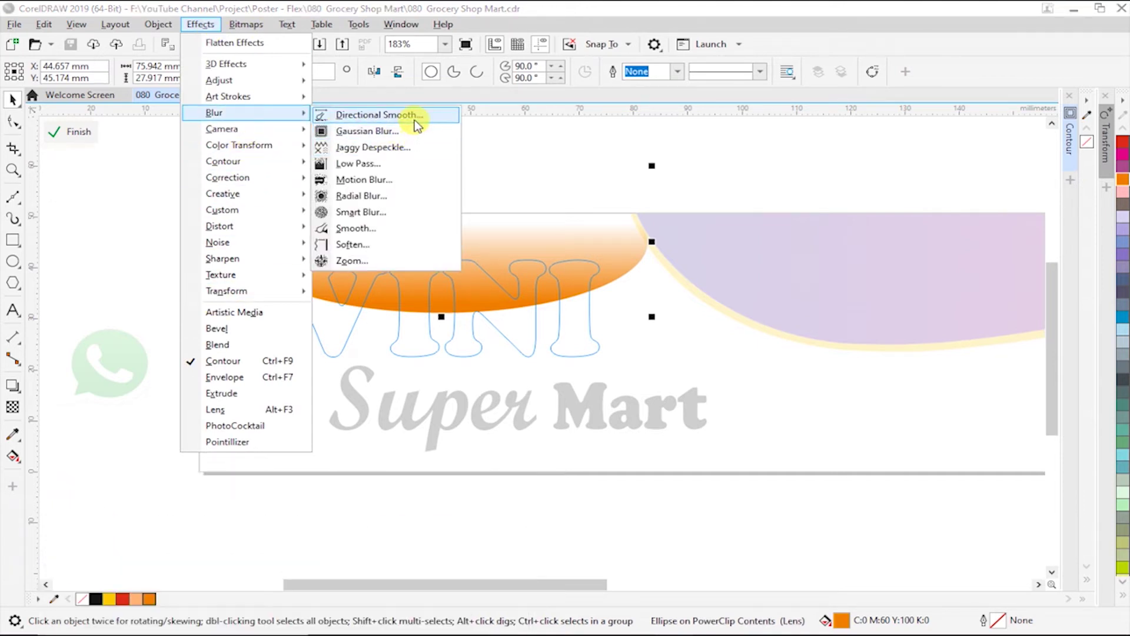
left_click(367, 131)
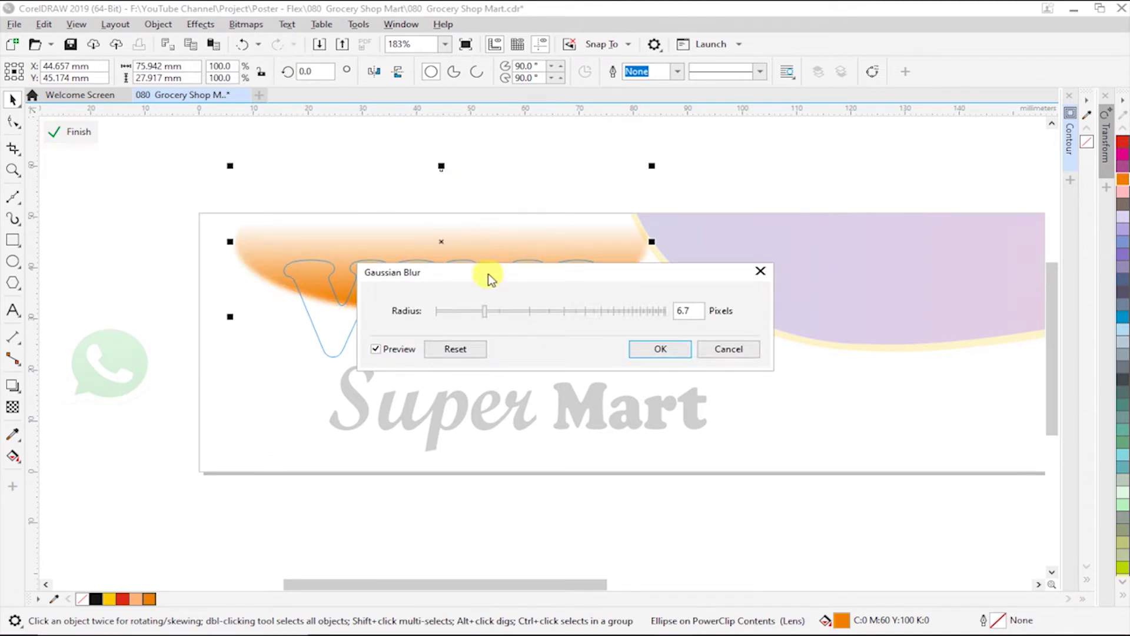
left_click_drag(487, 272, 787, 135)
left_click(949, 203)
left_click(790, 171)
left_click(732, 155)
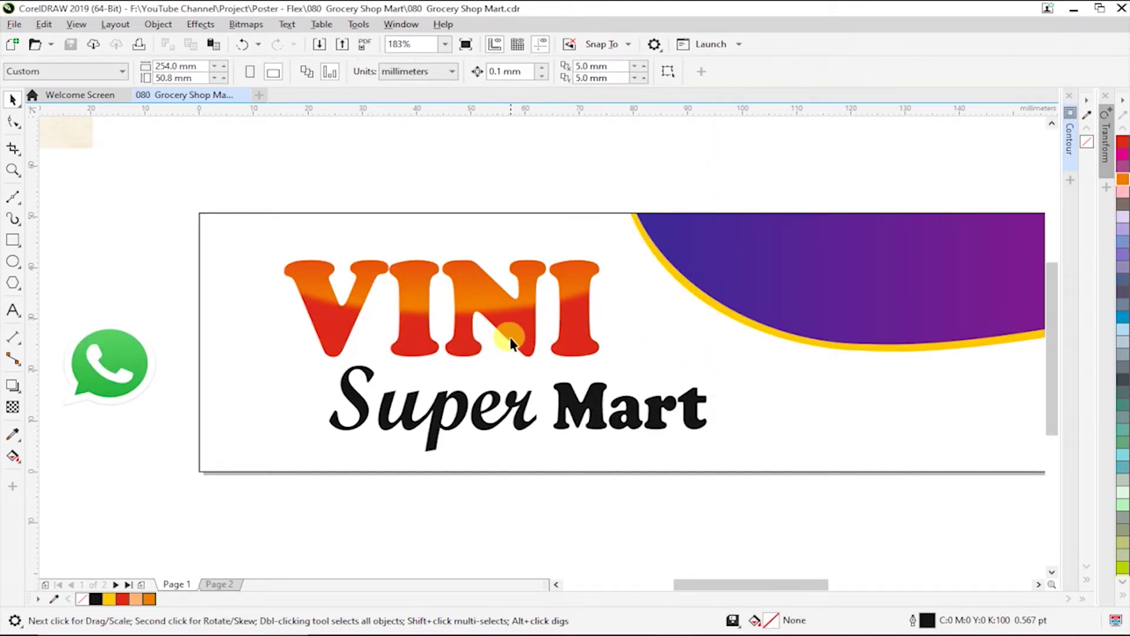
scroll(510, 337, "down", 2)
Zoom to fit the banner and colour the words Super and Mart dark blue
key("z")
left_click_drag(304, 244, 1041, 443)
left_click(217, 383)
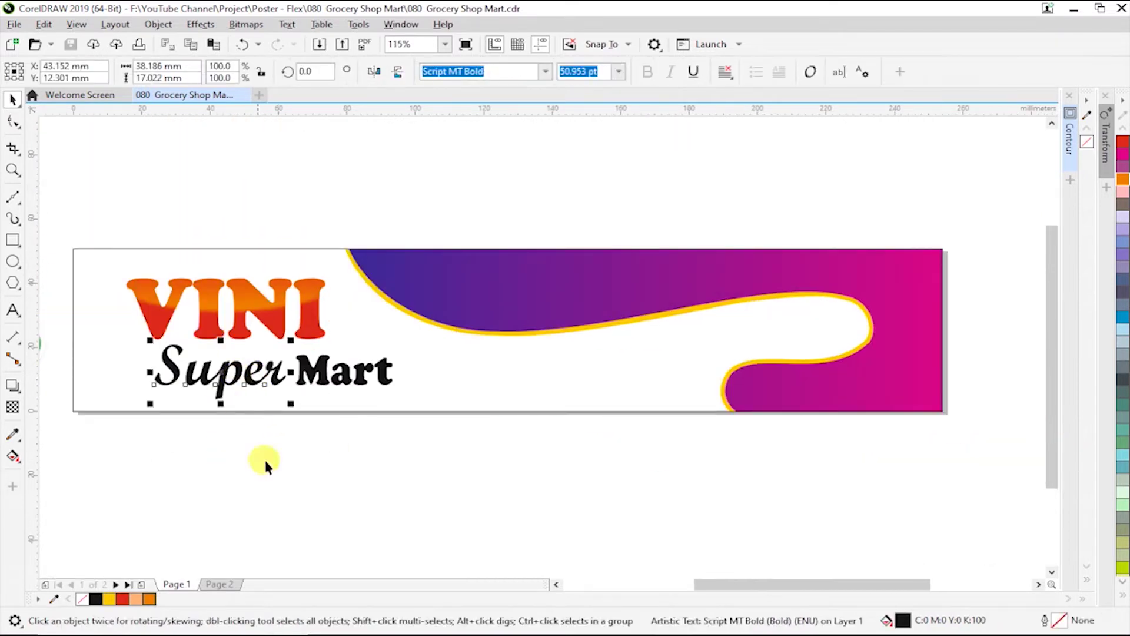
left_click(1123, 596)
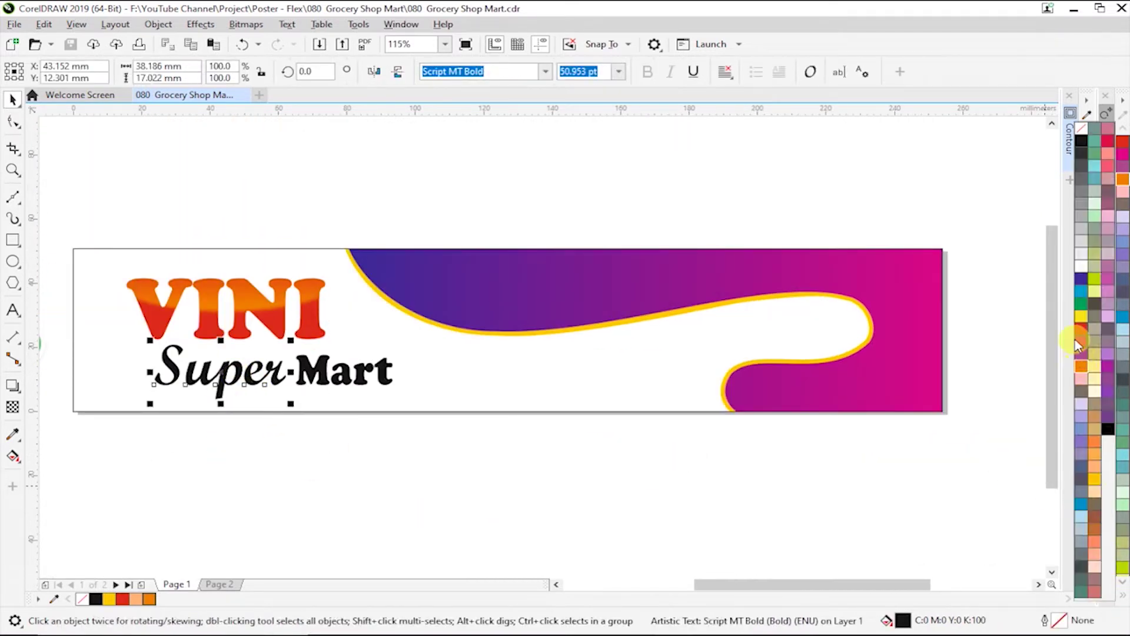
left_click(338, 374, "shift")
left_click(1123, 596)
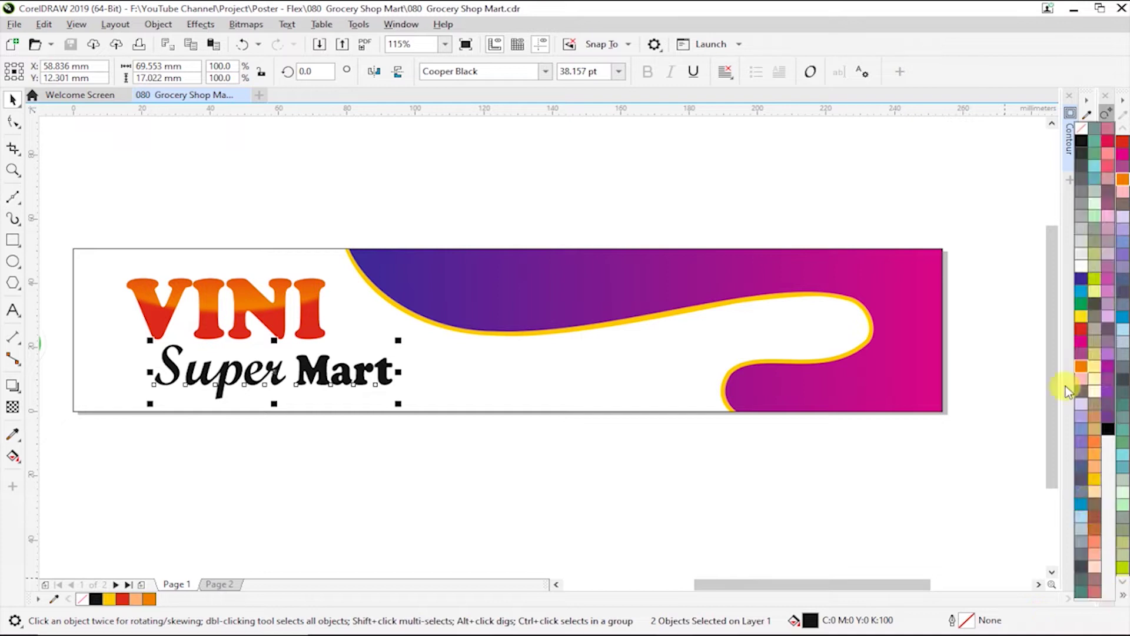
left_click(1082, 284)
left_click(478, 501)
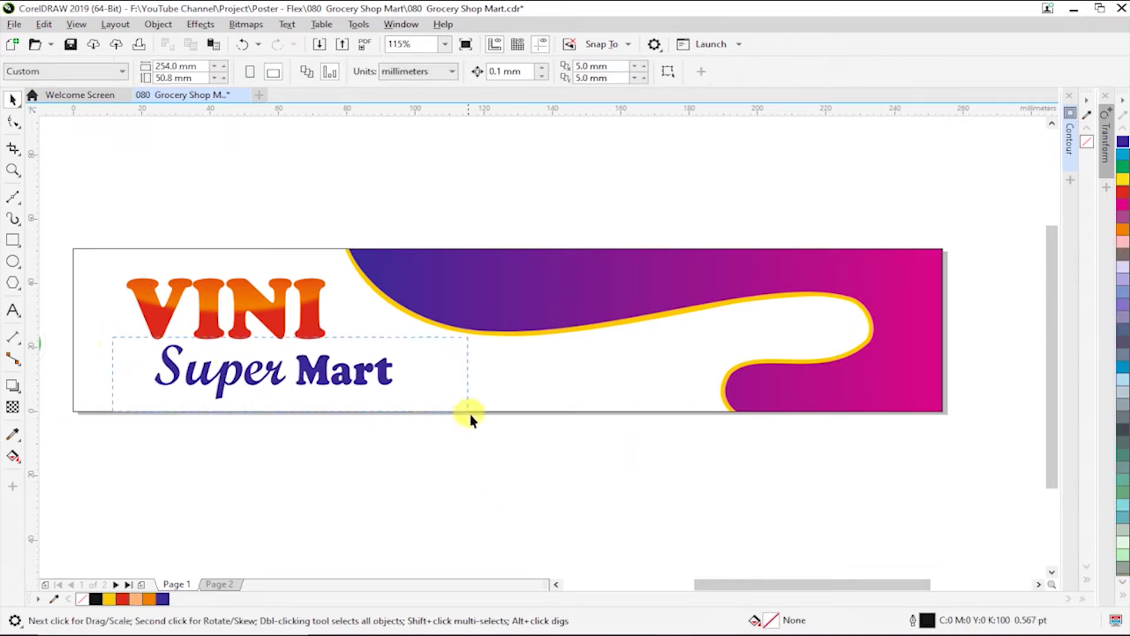
left_click_drag(470, 418, 470, 418)
Set the Super Mart fill to CMYK C100 M80 Y0 K0 in Edit Fill
key("shift+F11")
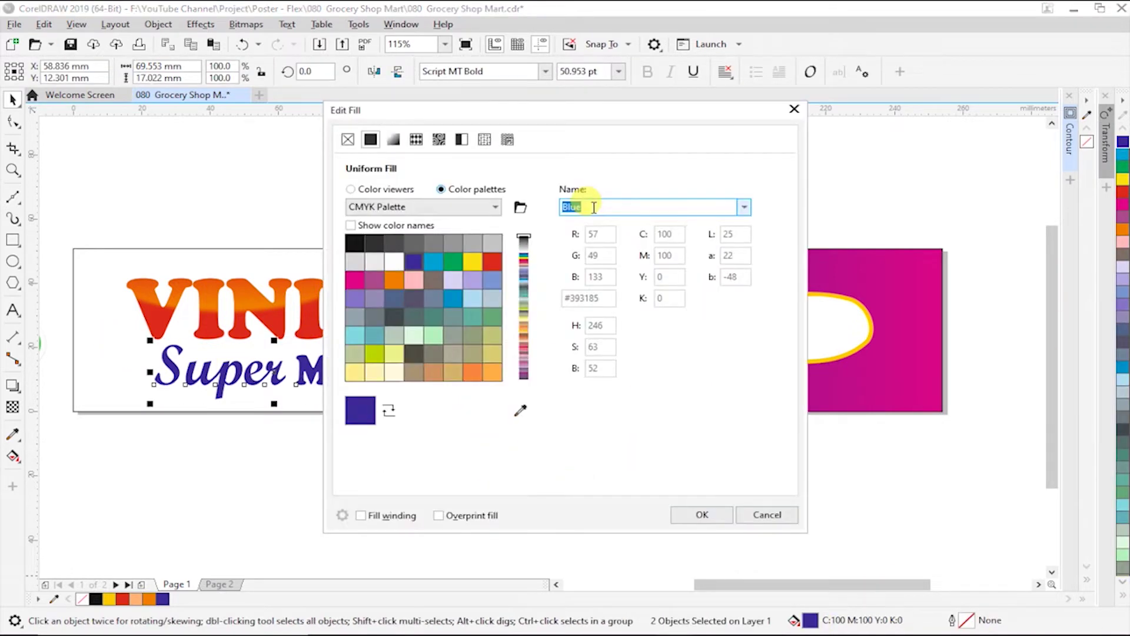
left_click_drag(592, 114, 829, 114)
left_click(591, 187)
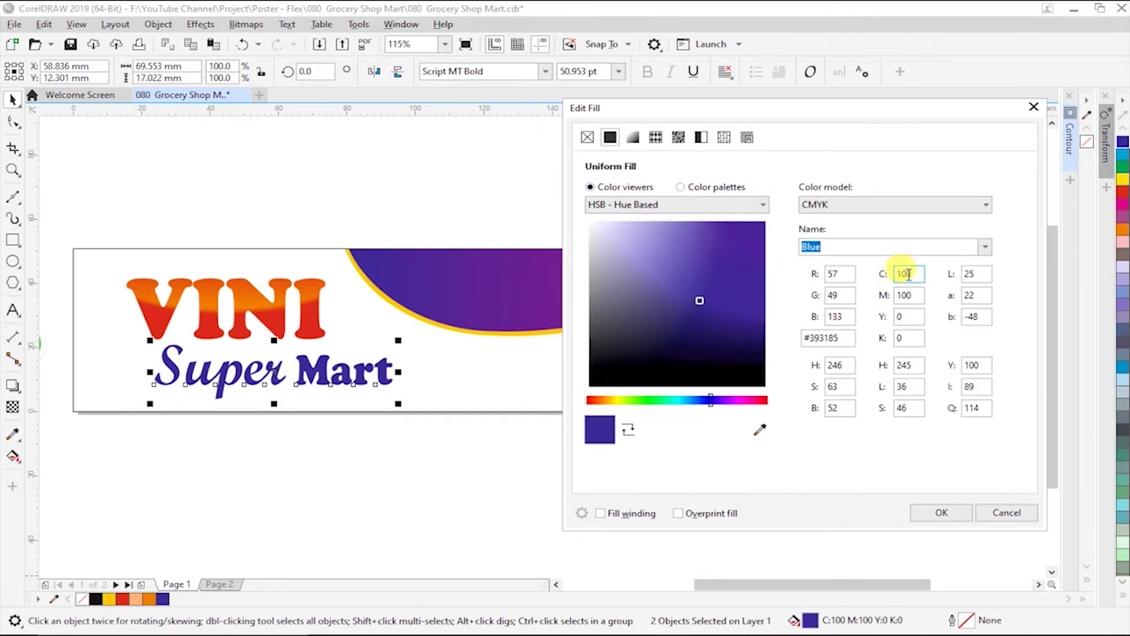
left_click(909, 274)
type("80")
key("Tab")
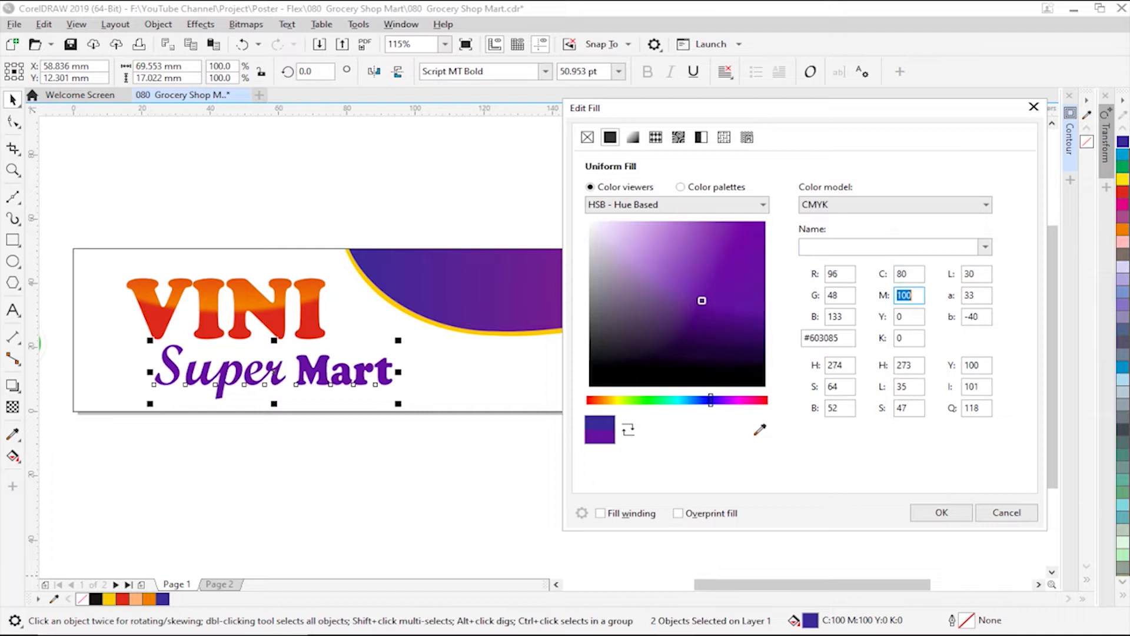
left_click(910, 274)
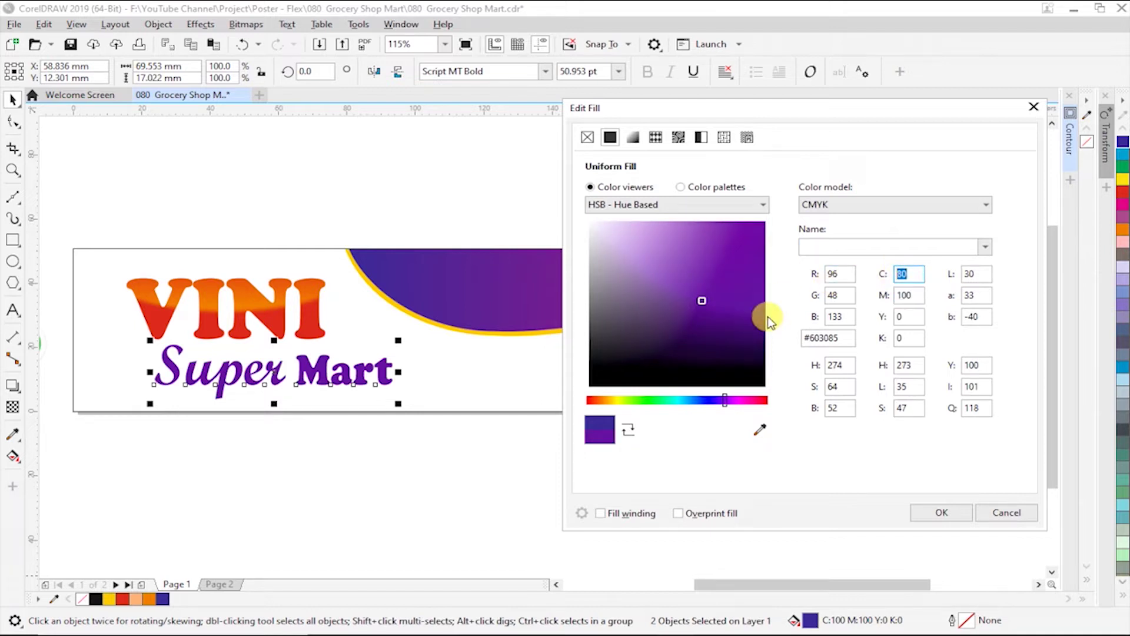
type("100")
key("Tab")
type("8")
key("Return")
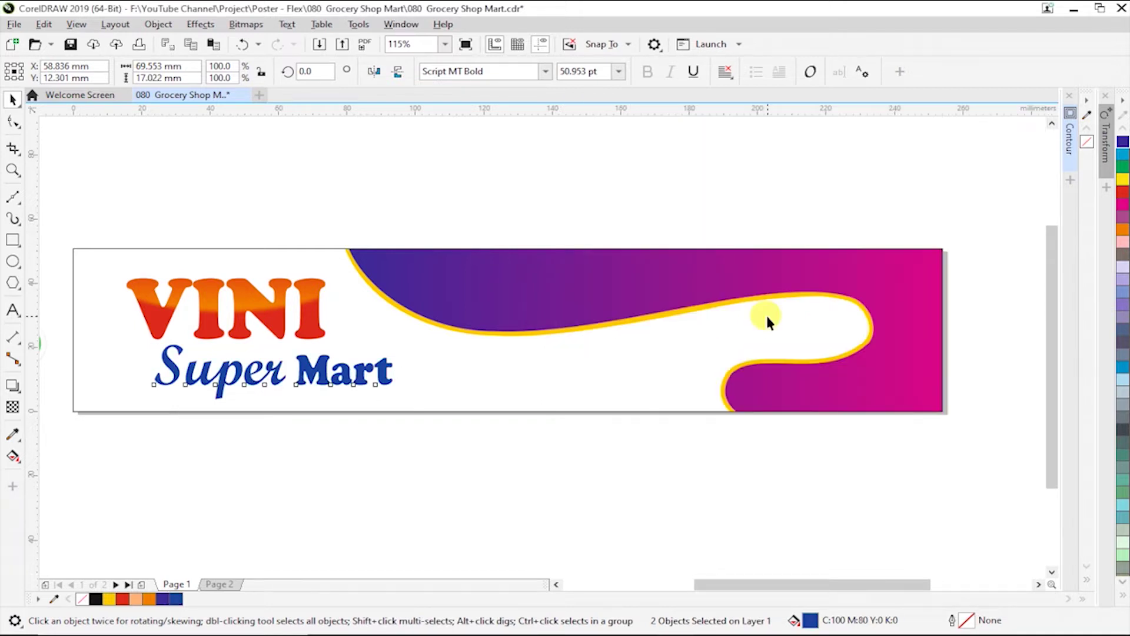
Draw a thin rectangle below the word Super and convert it to curves
left_click(372, 428)
scroll(372, 429, "up", 3)
left_click(13, 240)
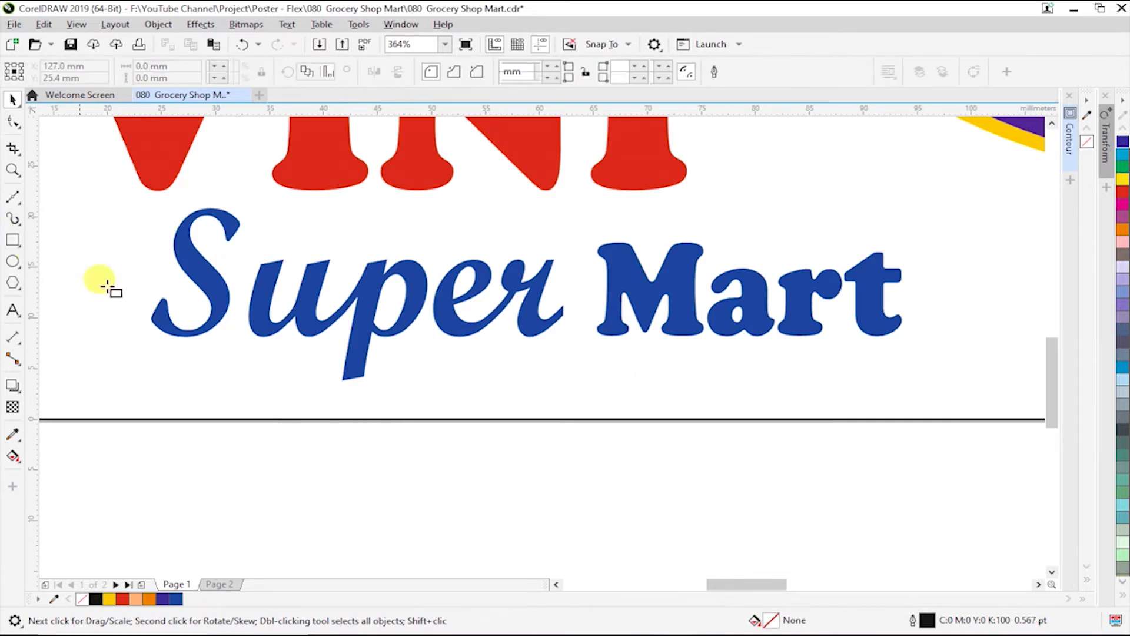
left_click_drag(151, 353, 560, 372)
key("space")
key("F10")
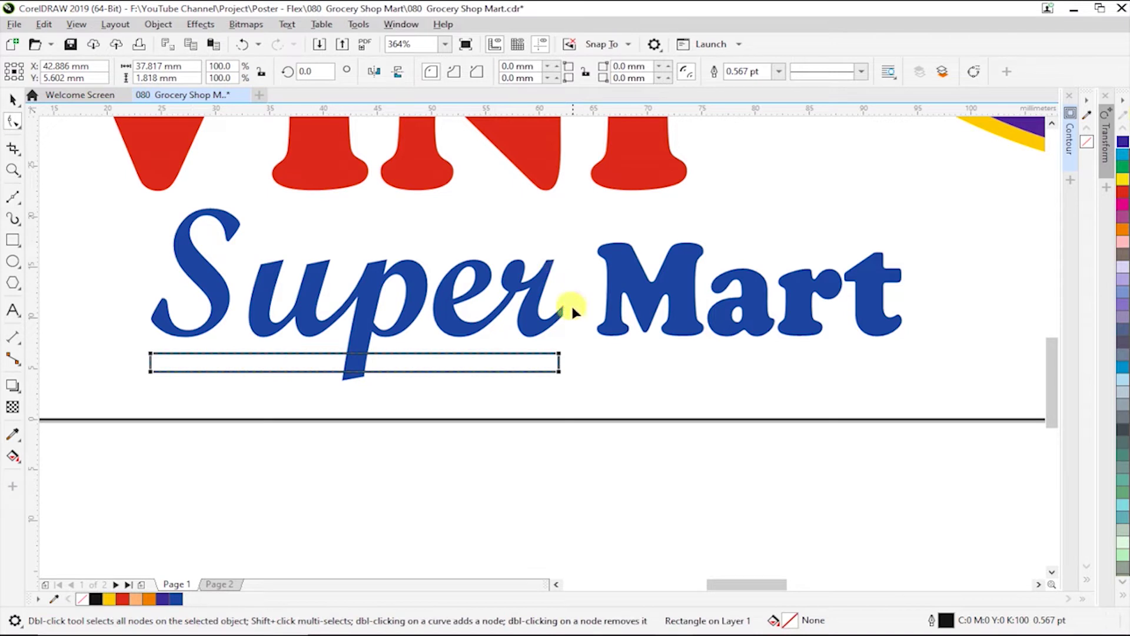
left_click(974, 71)
Reshape the curve's nodes into a tapered point with a rounded left end
double_click(557, 362)
key("Delete")
double_click(553, 368)
left_click(151, 361)
left_click_drag(187, 373, 262, 98)
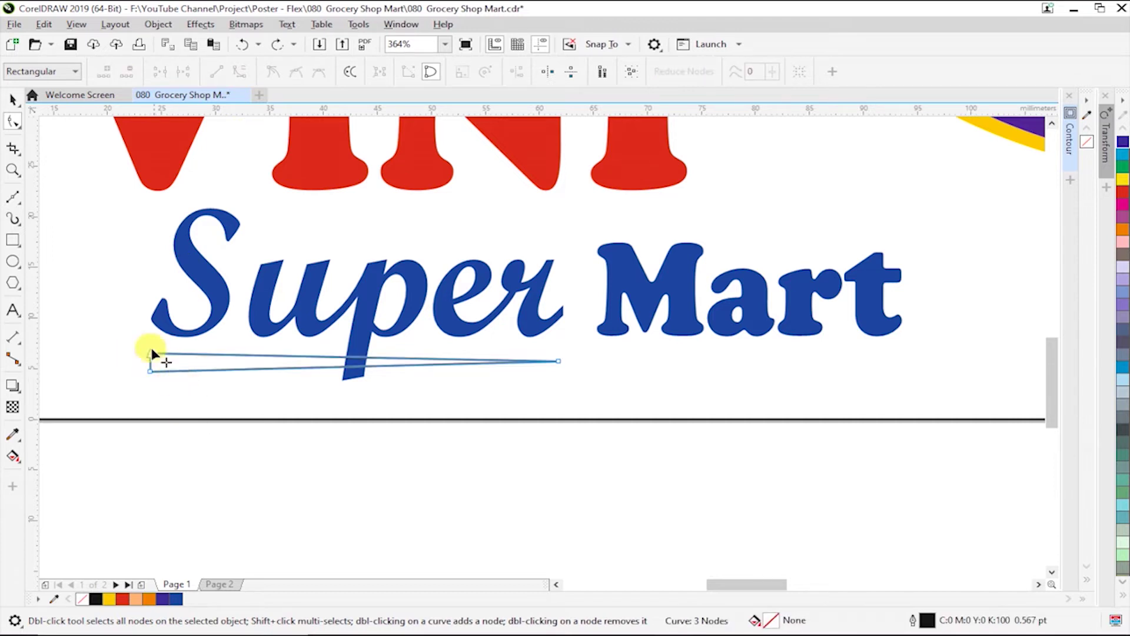
scroll(156, 356, "up", 5)
mouse_move(212, 350)
left_mouse_down()
mouse_move(181, 318)
mouse_move(183, 351)
left_mouse_up()
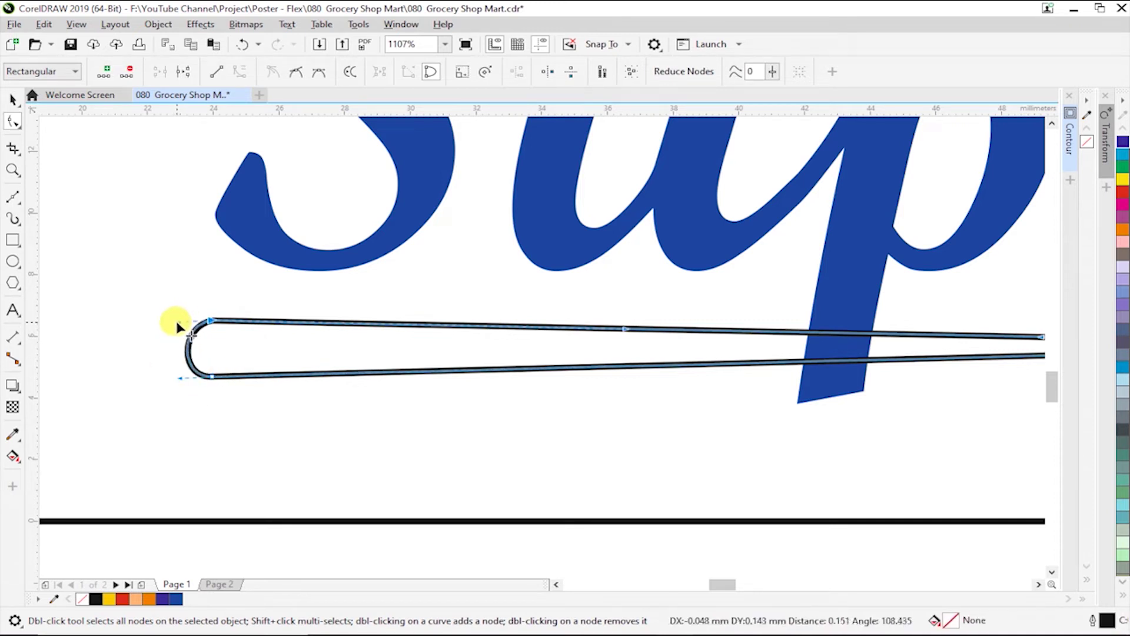
key("space")
scroll(553, 345, "down", 5)
Bend the swoosh's upper edge into an arc beneath Super
key("z")
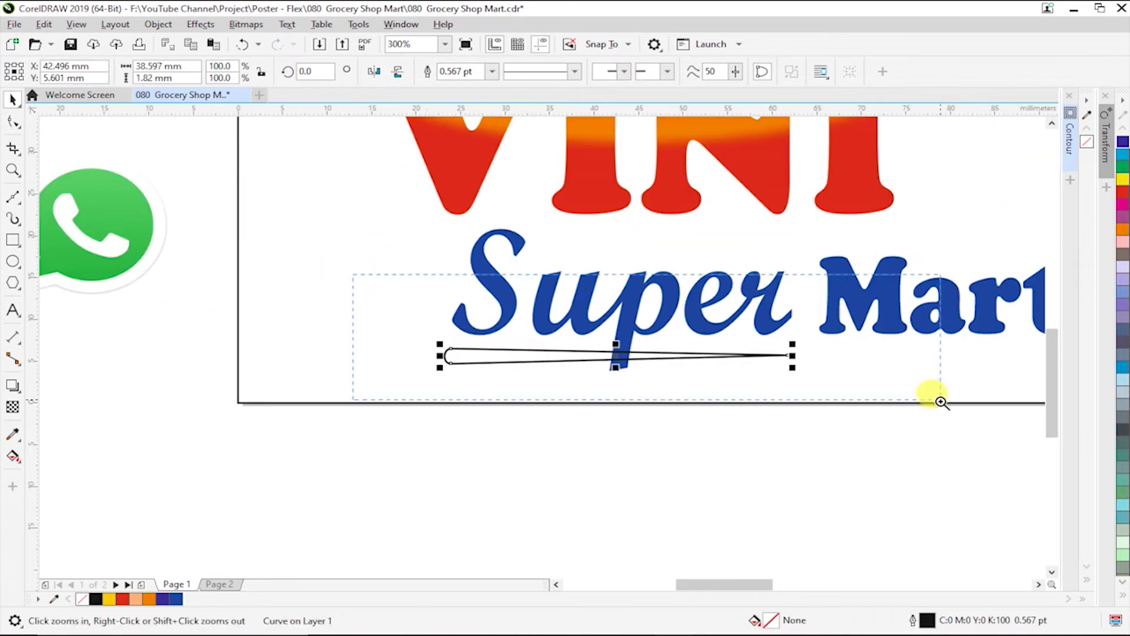
left_click_drag(354, 277, 934, 397)
key("F10")
mouse_move(461, 376)
left_mouse_down()
mouse_move(466, 356)
mouse_move(455, 365)
mouse_move(514, 372)
left_mouse_up()
key("space")
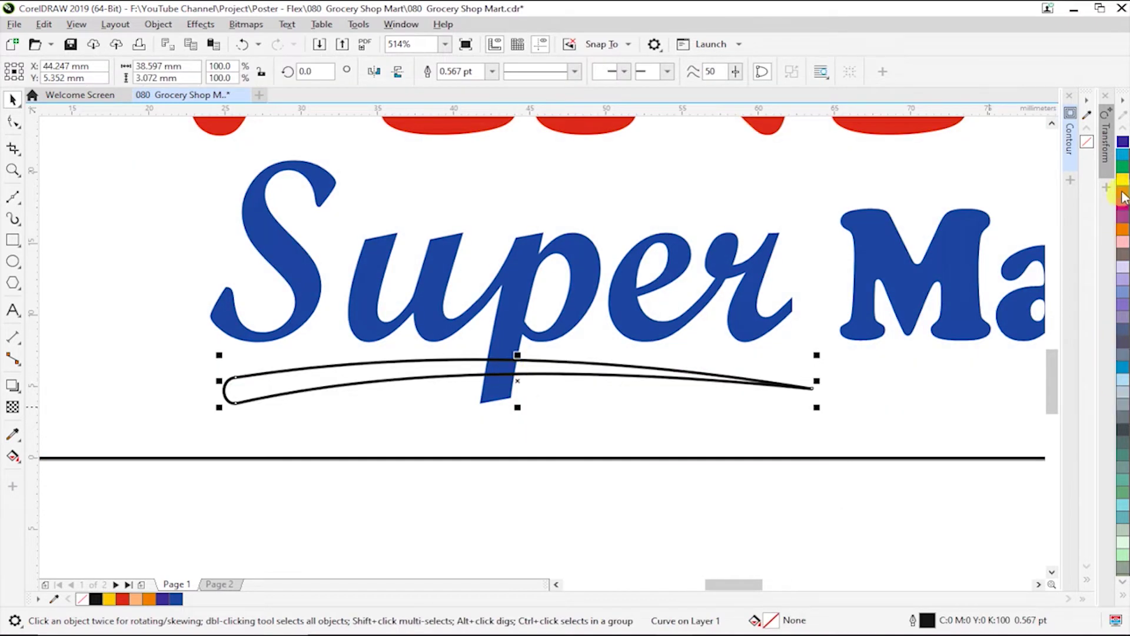
Fill the swoosh red and remove its black outline
left_click(1123, 192)
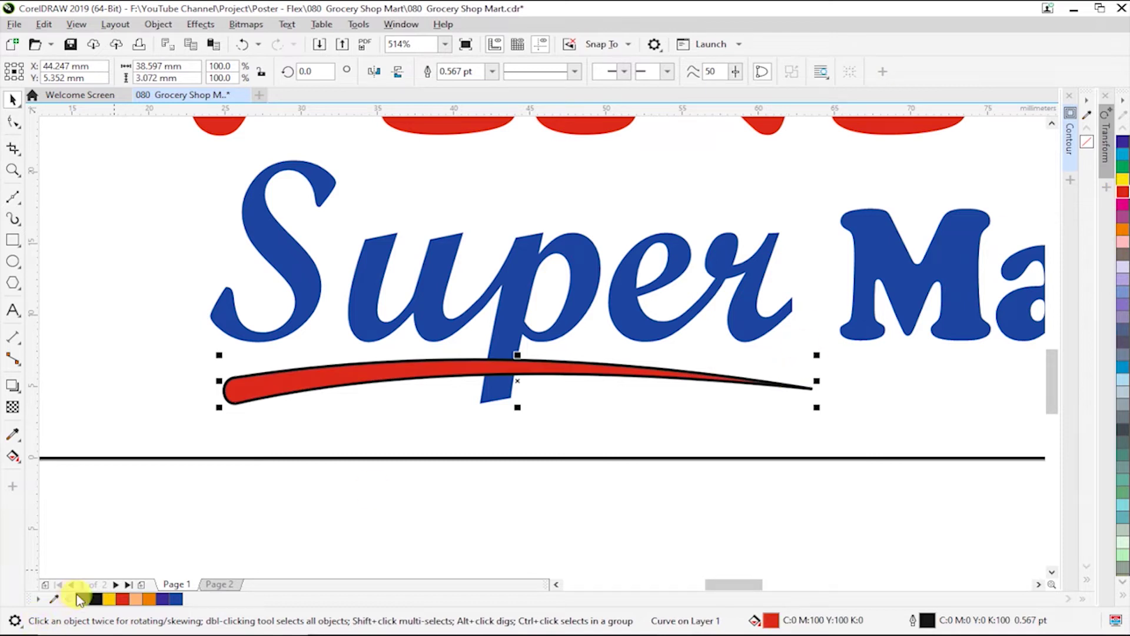
right_click(78, 598)
left_click(635, 465)
scroll(634, 497, "down", 2)
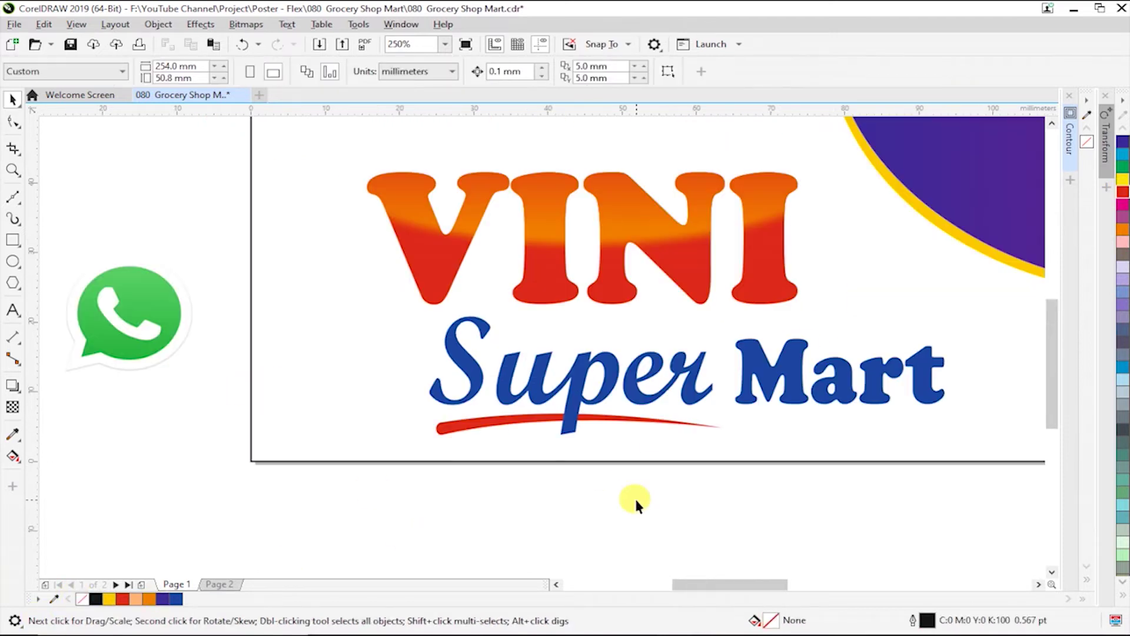
scroll(633, 493, "down", 2)
Apply a 0.5 mm contour to the Super Mart text
key("z")
left_click_drag(369, 286, 876, 508)
key("space")
left_click(498, 438)
left_click(1073, 137)
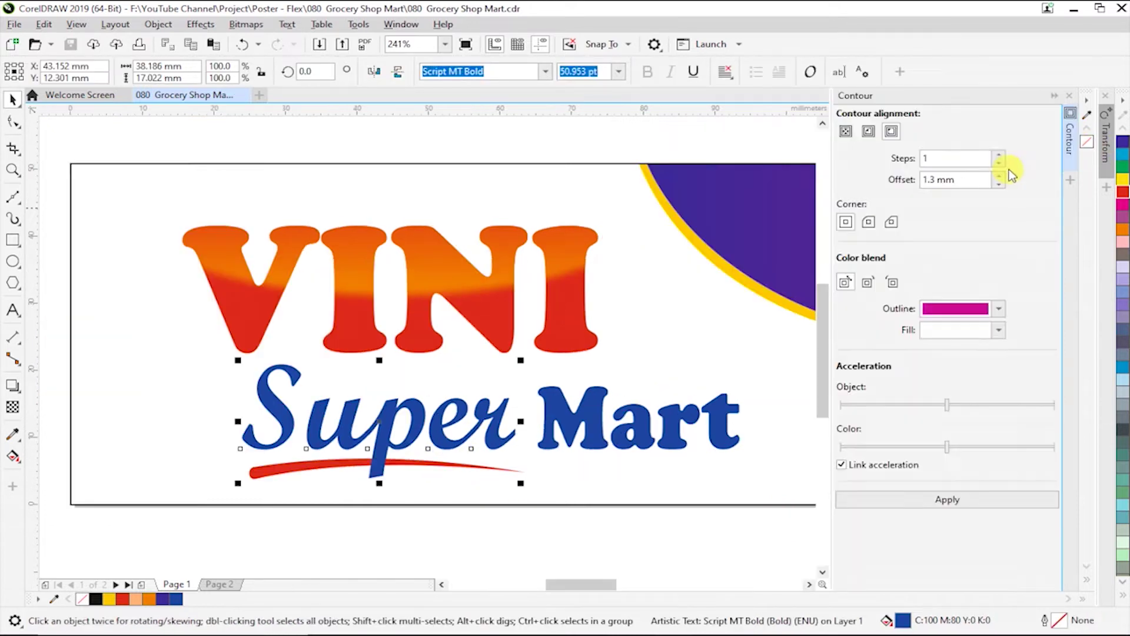
double_click(954, 180)
type("0.5")
key("Return")
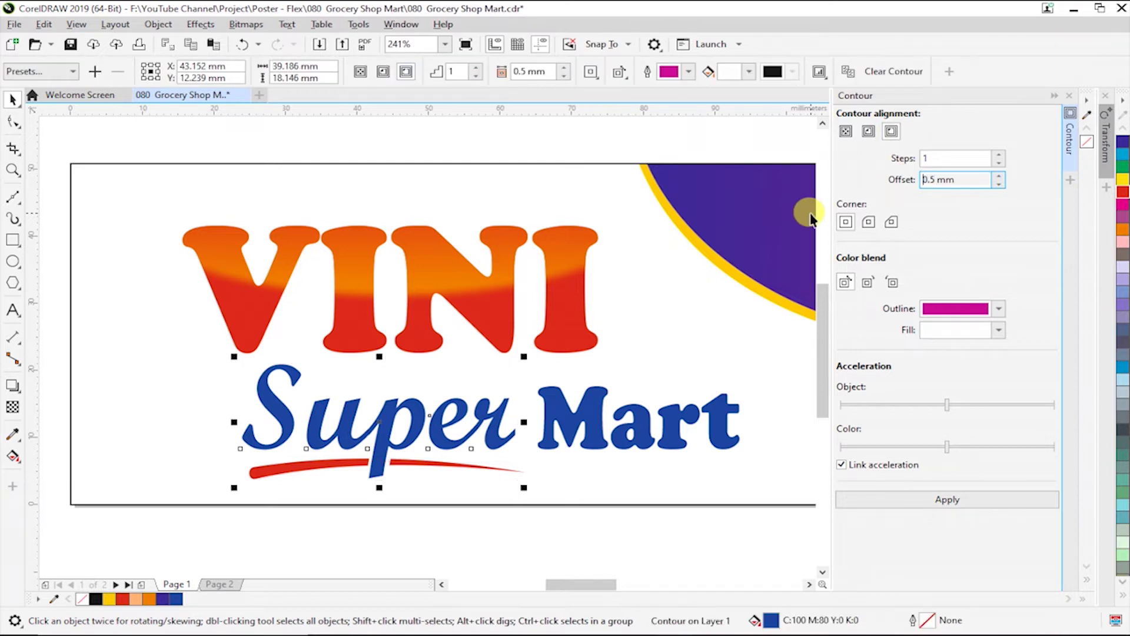
left_click(415, 543)
Zoom in and inspect the new contour around Super near the swoosh
key("z")
left_click_drag(337, 466, 558, 515)
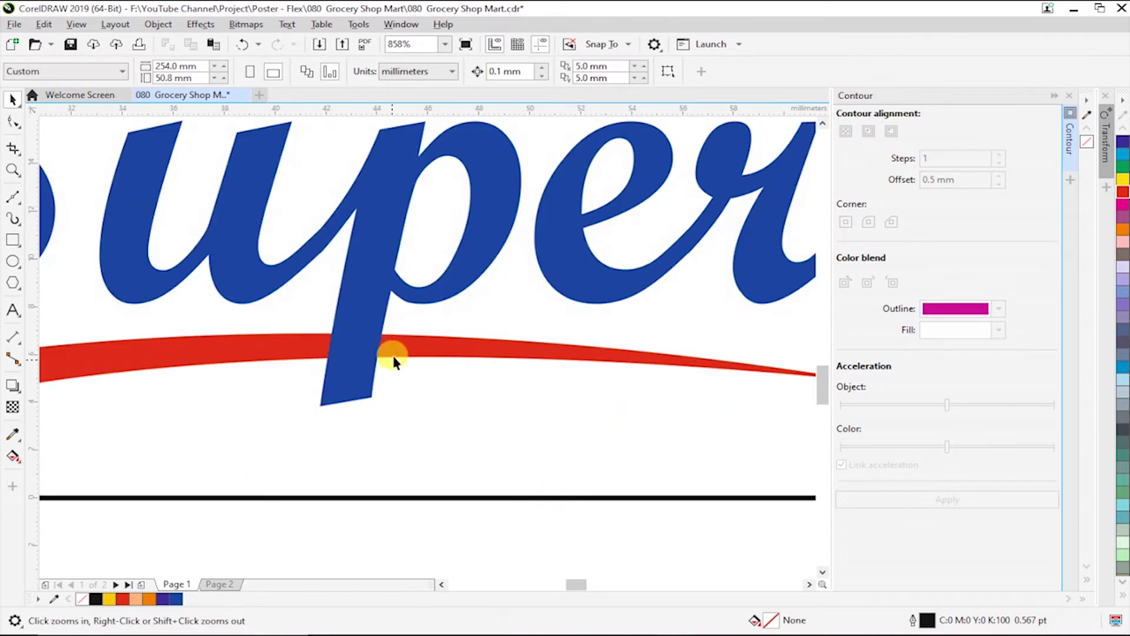
key("space")
left_click(396, 362)
left_click(415, 433)
left_click(471, 428)
scroll(471, 429, "down", 4)
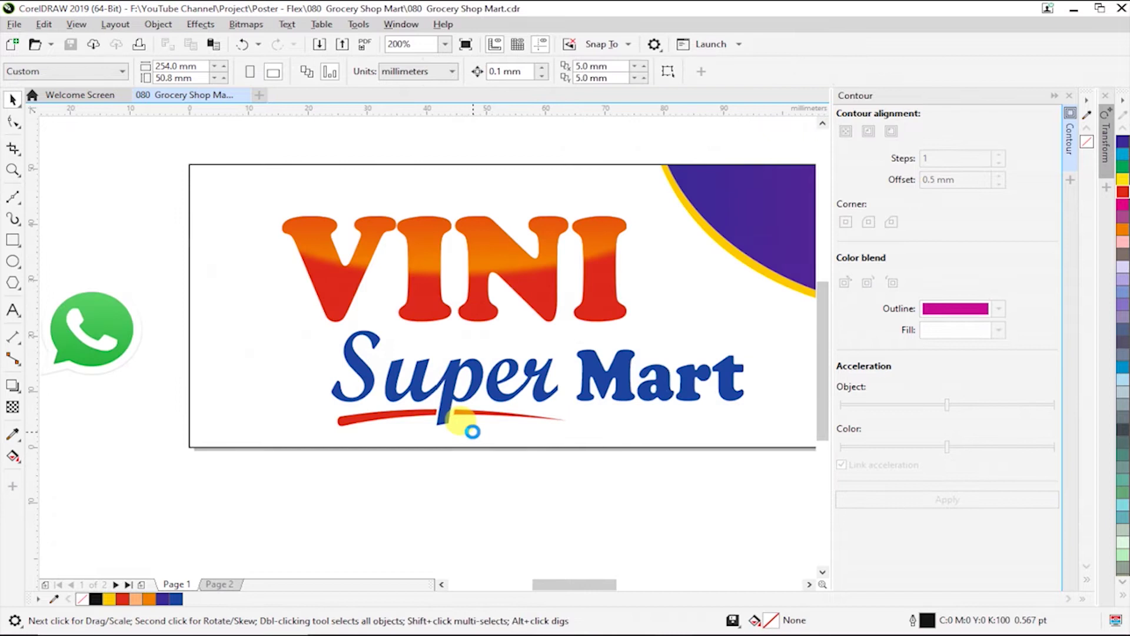
scroll(471, 429, "down", 2)
Move Super Mart and the red swoosh up closer beneath VINI
key("z")
mouse_move(308, 298)
left_mouse_down()
mouse_move(716, 506)
mouse_move(142, 362)
left_mouse_up()
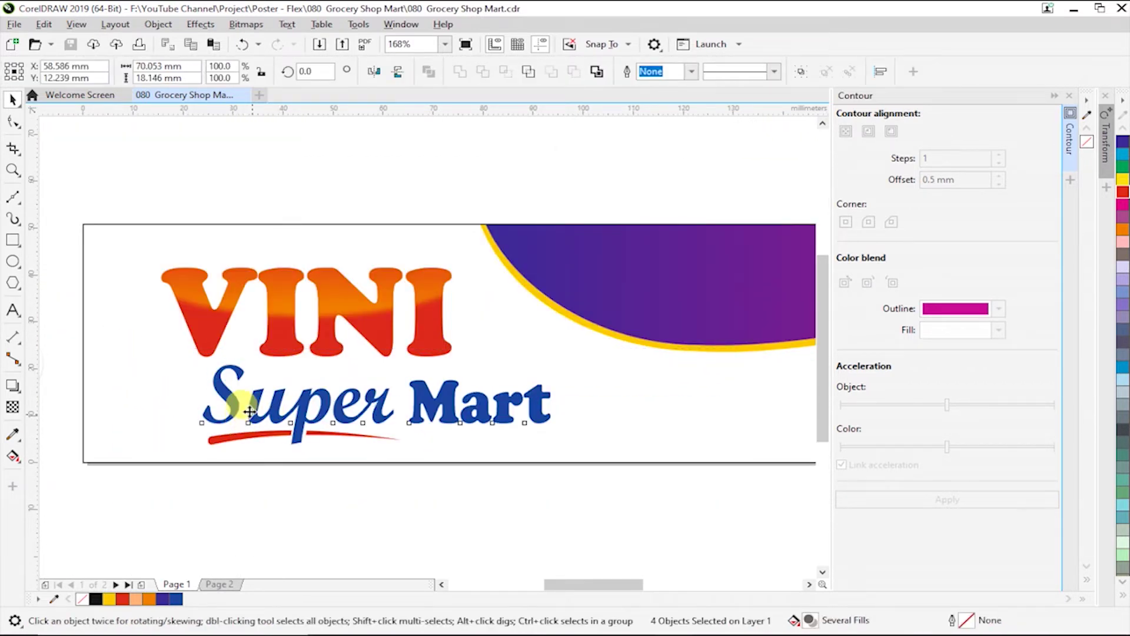
left_click_drag(250, 411, 195, 395)
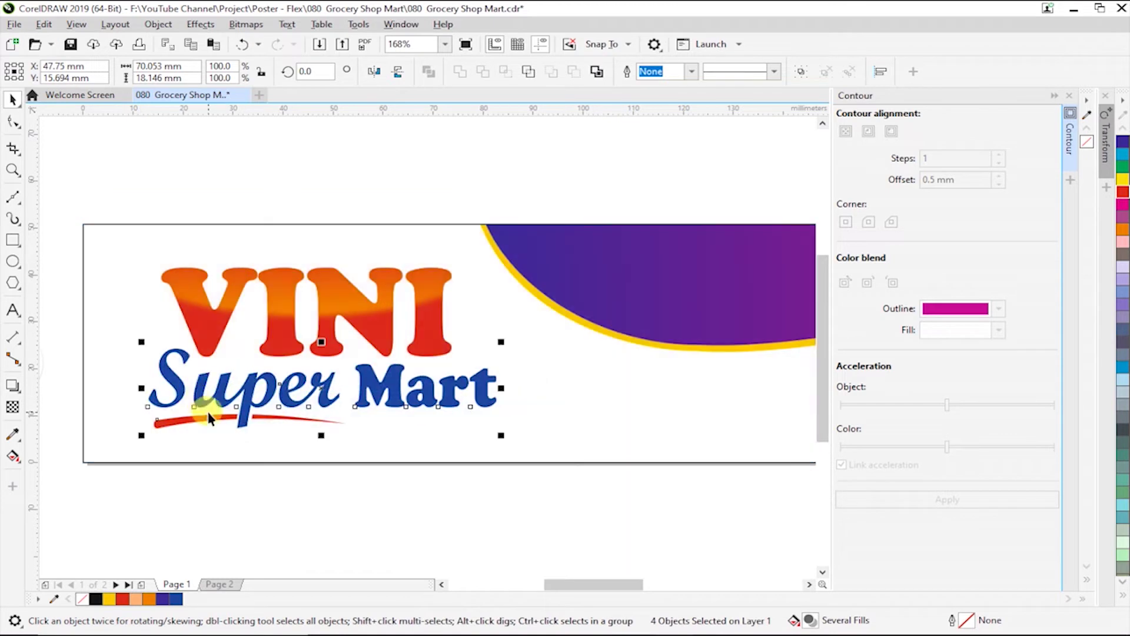
left_click(316, 250)
scroll(316, 250, "up", 2)
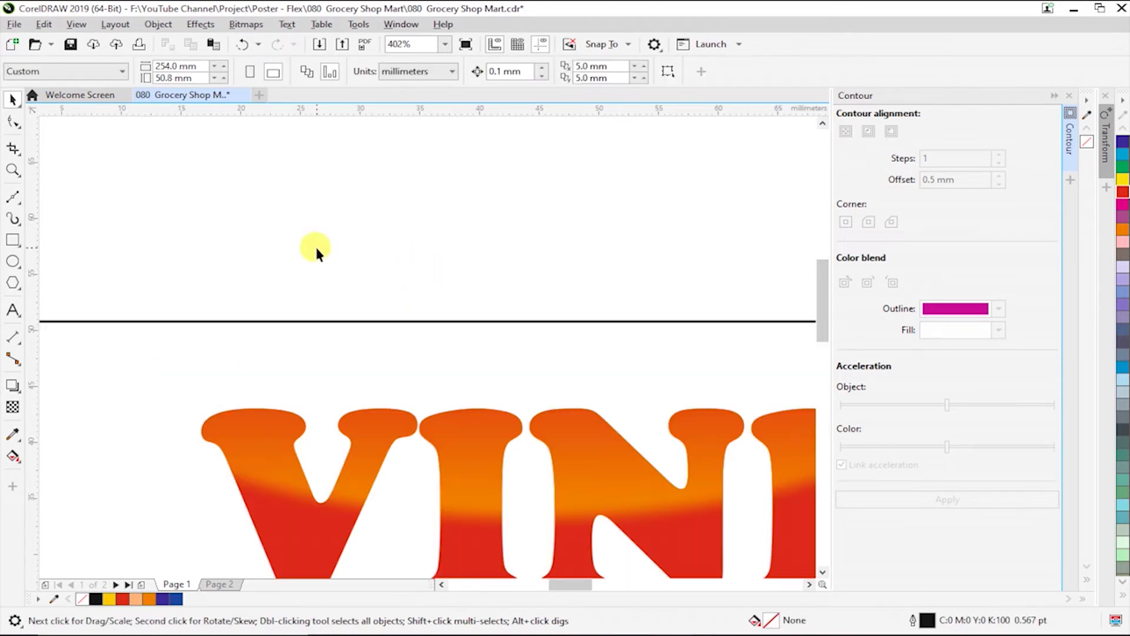
Draw a small rectangle above the VINI lettering and convert it to curves
left_click(12, 241)
left_click_drag(165, 188, 393, 280)
key("space")
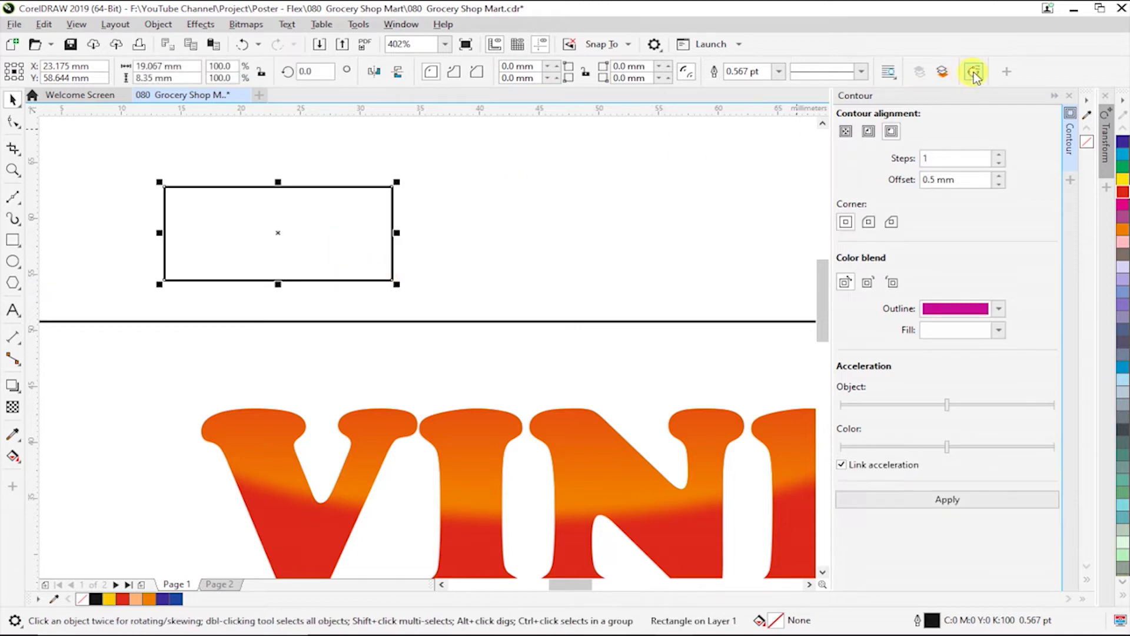
left_click(975, 72)
Reshape the nodes into a rough teardrop with curved sides, S-curved top and bowed bottom
left_click(14, 122)
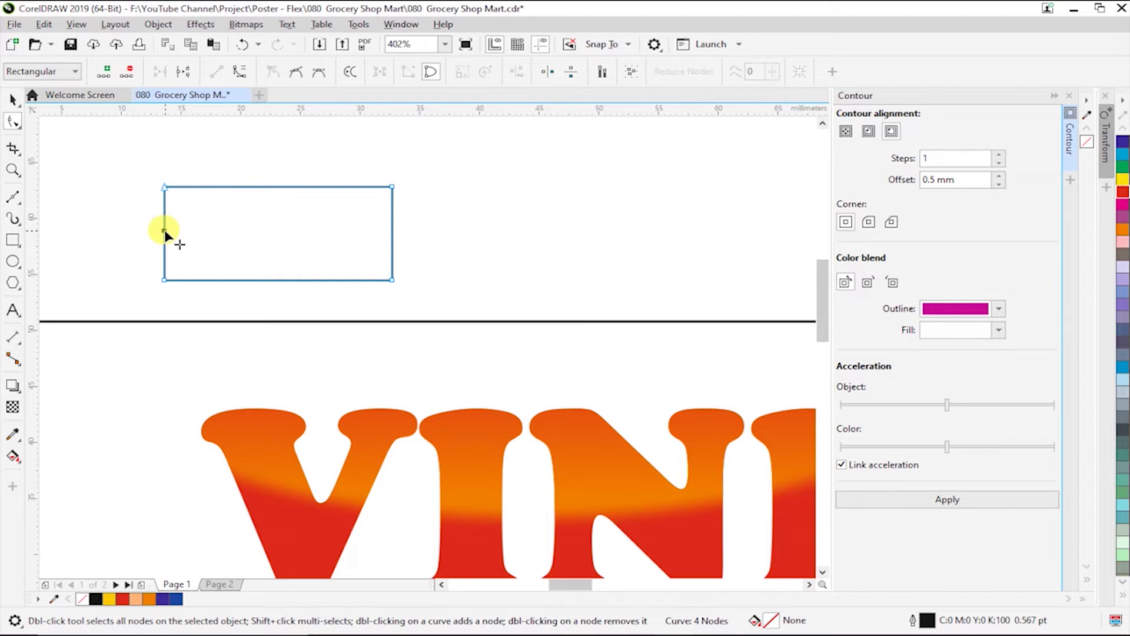
left_click(310, 187)
left_click_drag(90, 171, 211, 217)
left_click_drag(126, 156, 400, 288)
mouse_move(127, 166)
left_mouse_down()
mouse_move(180, 218)
mouse_move(139, 239)
left_mouse_up()
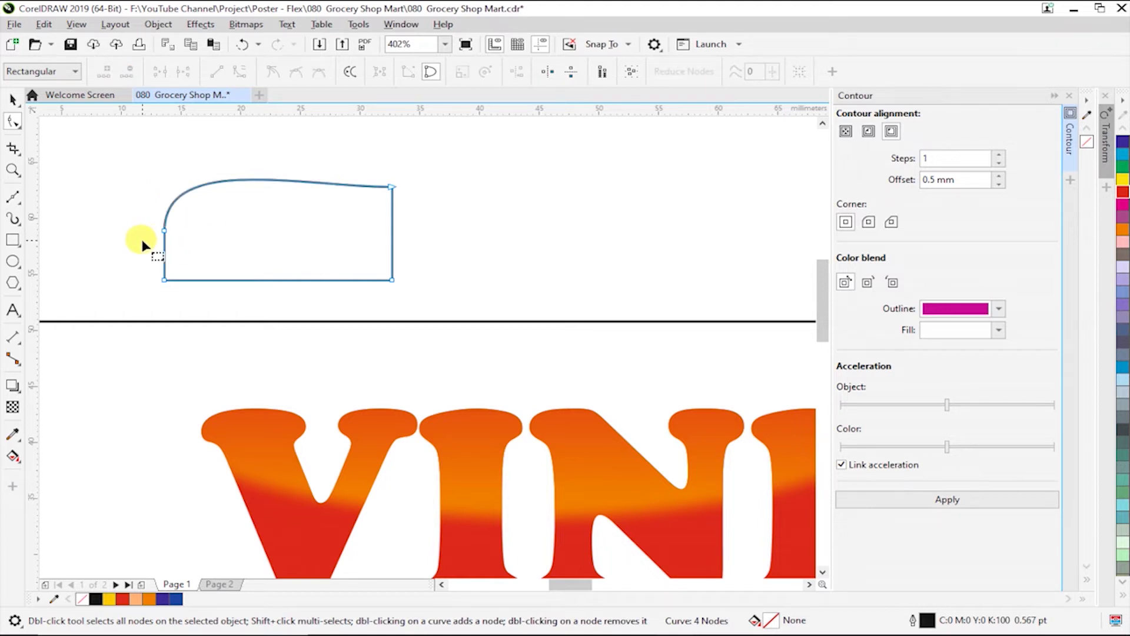
mouse_move(189, 182)
left_mouse_down()
mouse_move(235, 219)
mouse_move(232, 252)
left_mouse_up()
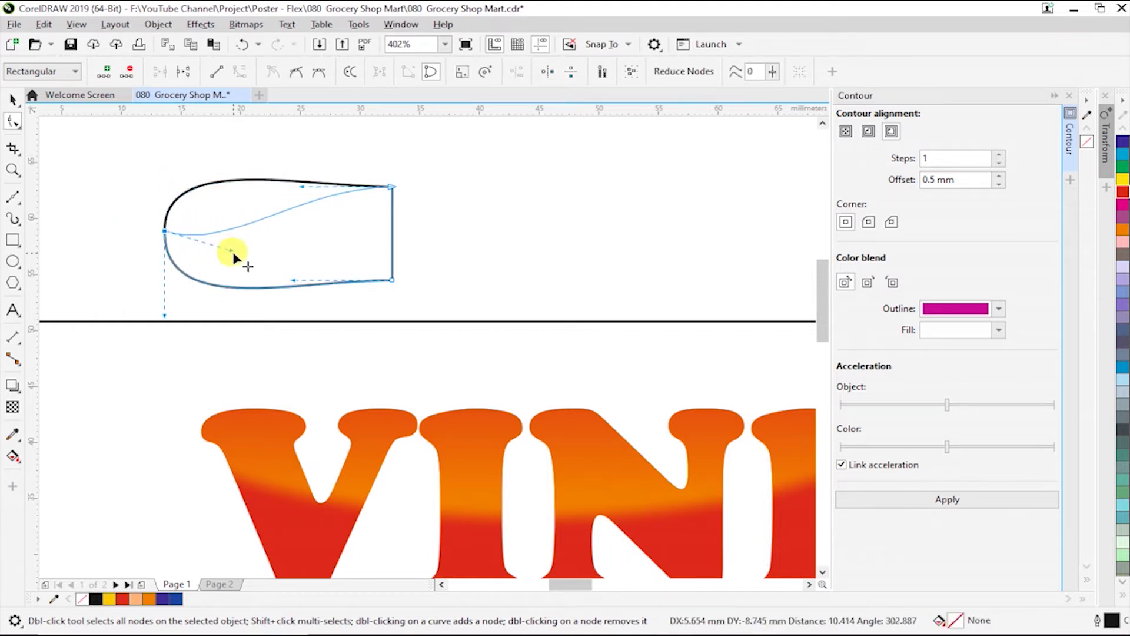
left_click_drag(164, 231, 153, 216)
left_click_drag(245, 218, 222, 157)
left_click_drag(227, 243, 231, 246)
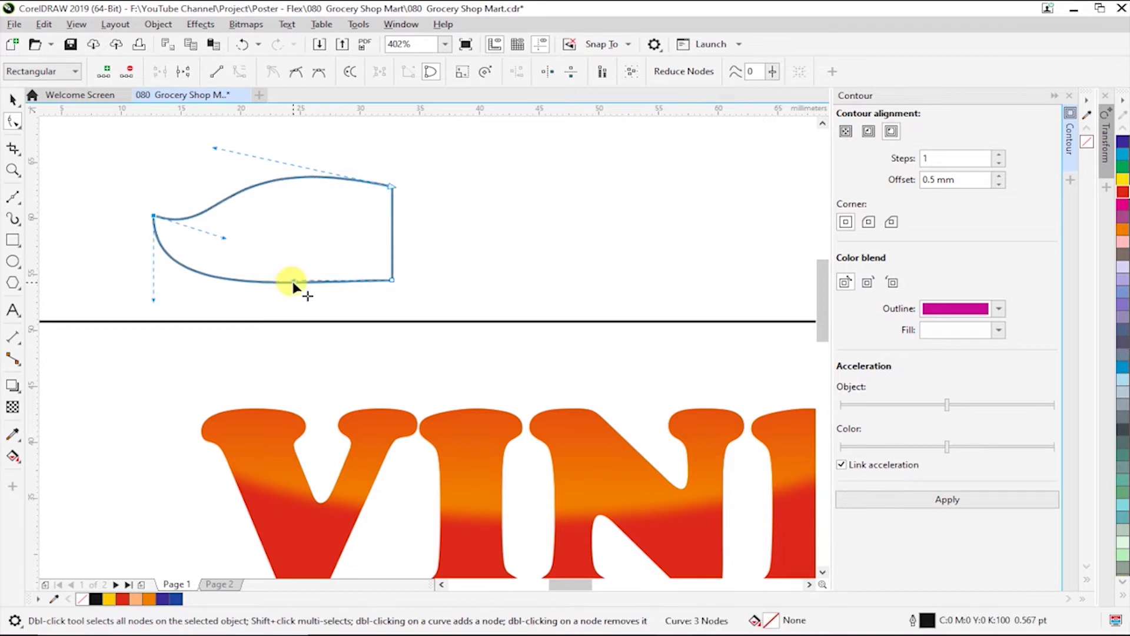
left_click_drag(294, 287, 328, 323)
left_click_drag(393, 236, 423, 235)
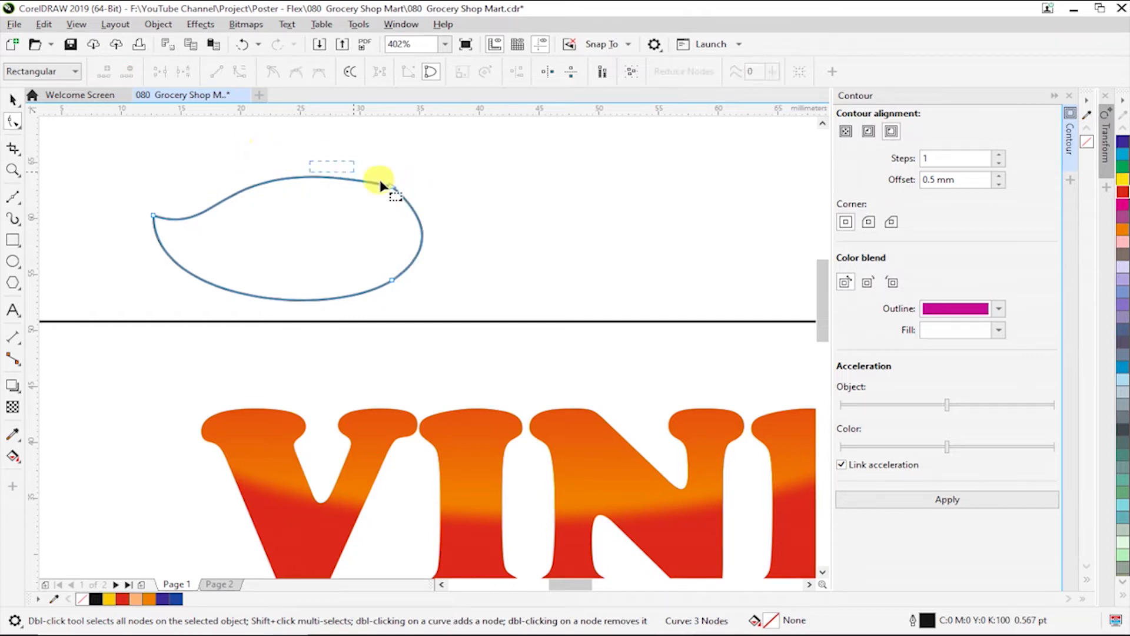
Refine the teardrop's top edge, left point and top-right corner
left_click_drag(217, 148, 262, 132)
left_click_drag(228, 239, 218, 227)
mouse_move(262, 133)
left_mouse_down()
mouse_move(297, 129)
mouse_move(292, 172)
left_mouse_up()
left_click_drag(218, 288, 206, 299)
left_click_drag(293, 172, 265, 170)
left_click(404, 282)
left_click_drag(394, 250, 399, 236)
Reselect the teardrop and flatten its top curve near the left tip
left_click(442, 361)
key("space")
left_click(373, 246)
key("space")
key("space")
Fine-tune the teardrop's top-right curve to finish the outlined shape
key("space")
left_click_drag(134, 255, 218, 295)
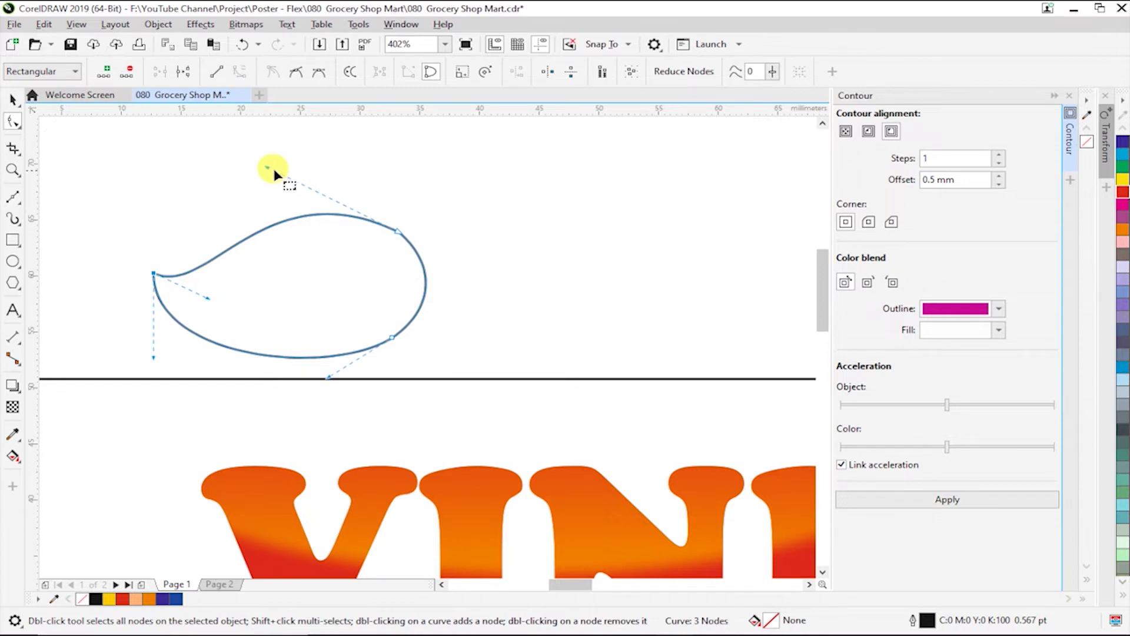
left_click_drag(272, 171, 282, 194)
left_click_drag(211, 299, 221, 293)
key("space")
left_click(391, 216)
key("space")
left_click_drag(269, 181, 293, 191)
key("space")
key("space")
left_click_drag(437, 268, 440, 270)
left_click(443, 291)
left_click(13, 240)
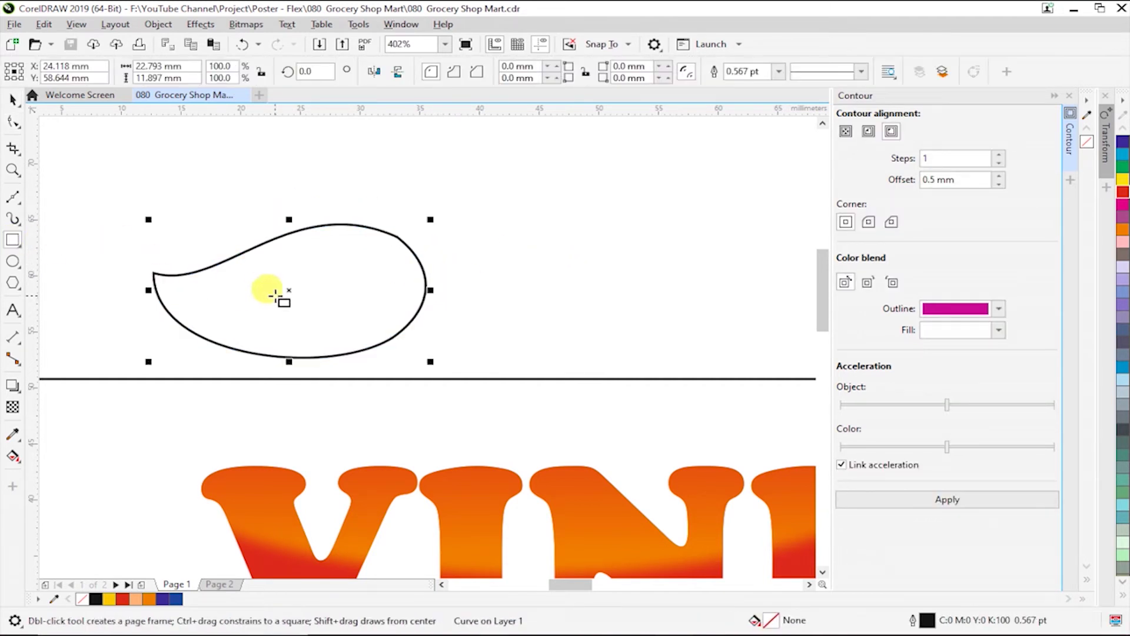
key("space")
key("space")
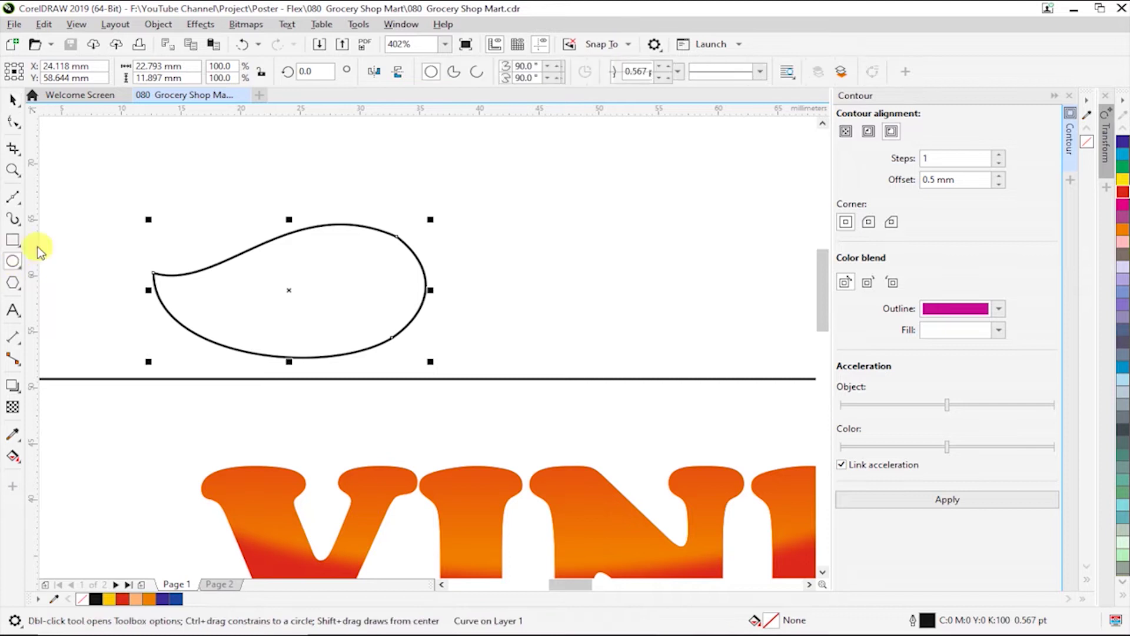
Draw a thin rectangle across the teardrop and shape it into a pointed, bent stem
left_click_drag(272, 270, 459, 296)
left_click(13, 122)
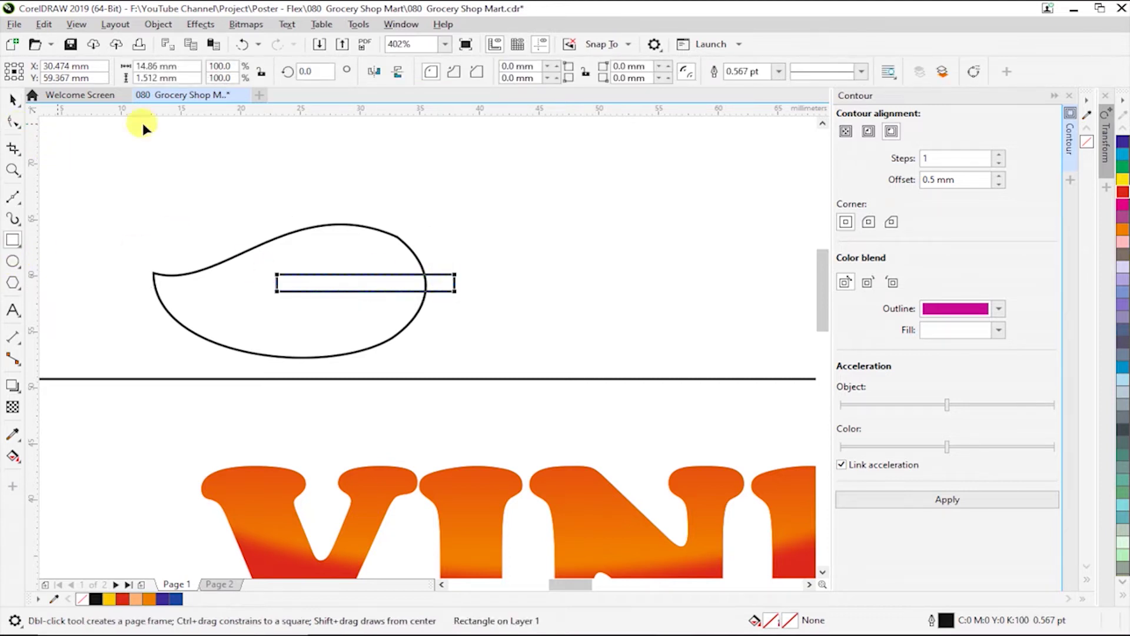
left_click(974, 71)
double_click(278, 285)
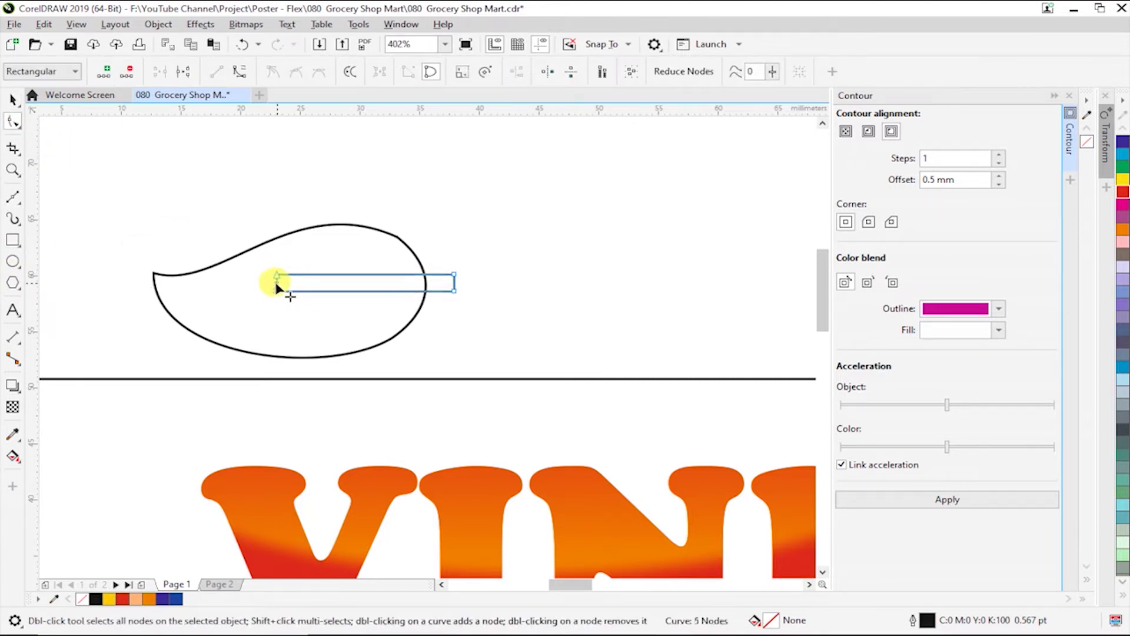
left_click_drag(277, 286, 265, 284)
key("Delete")
left_click_drag(268, 292, 257, 284)
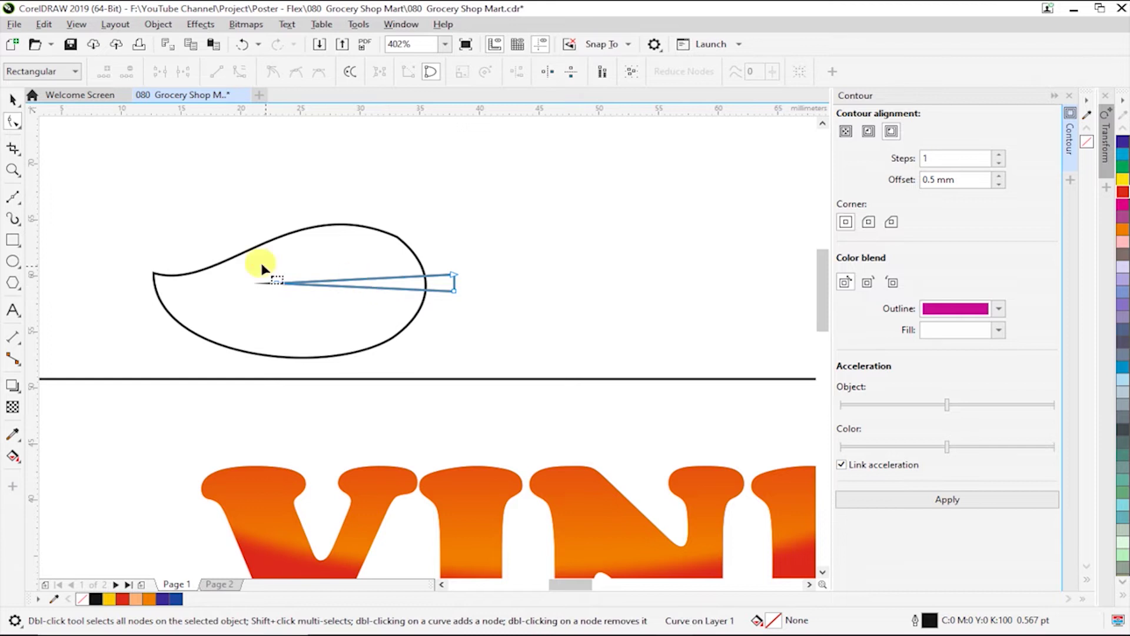
left_click_drag(378, 286, 386, 298)
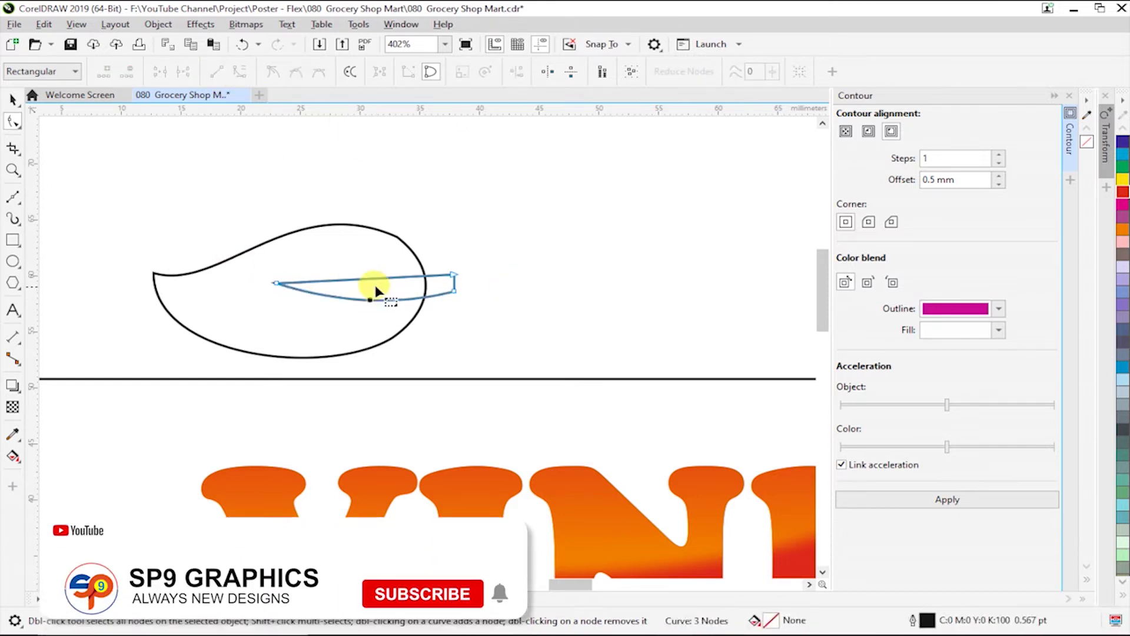
Tilt the stem about 12.6 degrees and cut it out of the leaf with Back Minus Front
key("space")
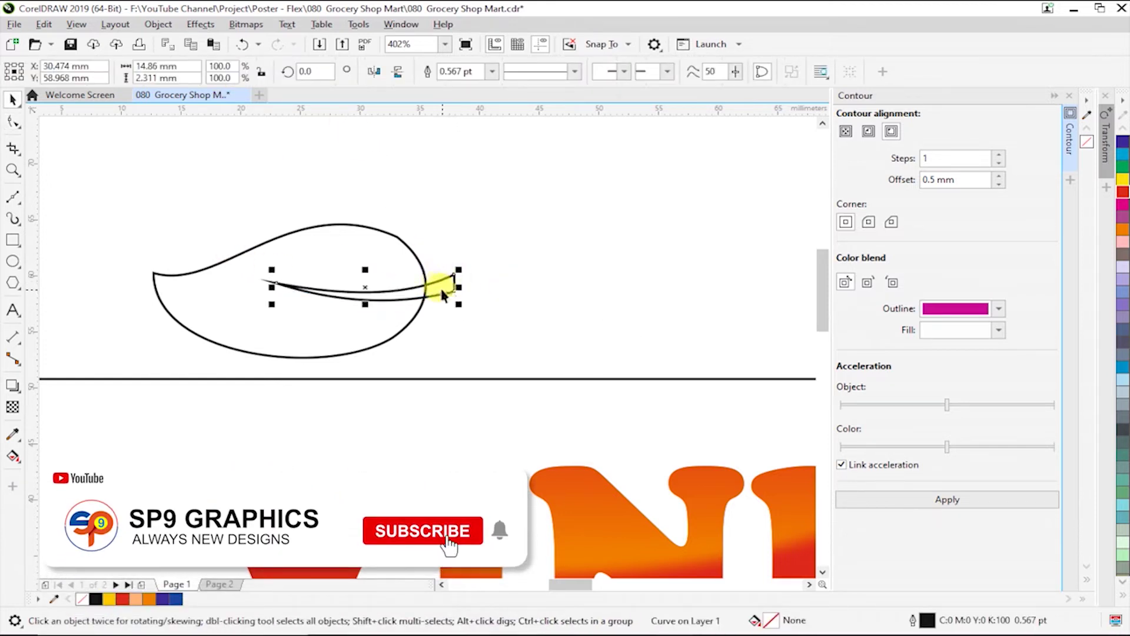
left_click(450, 302)
left_click_drag(451, 301, 433, 289)
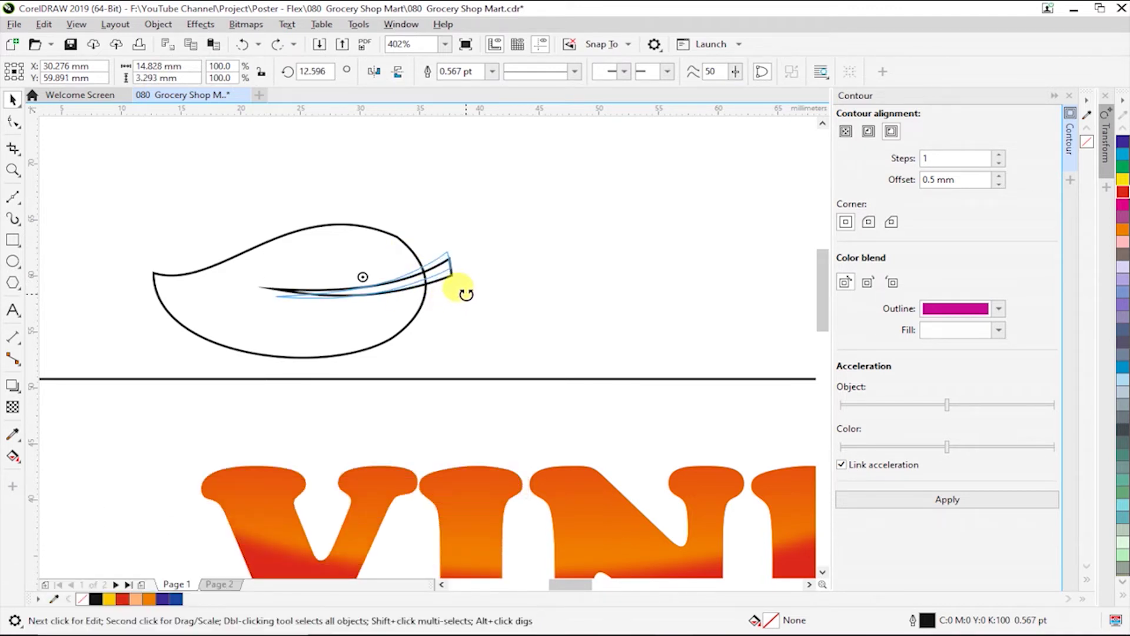
left_click_drag(455, 298, 421, 309)
left_click(420, 309, "shift")
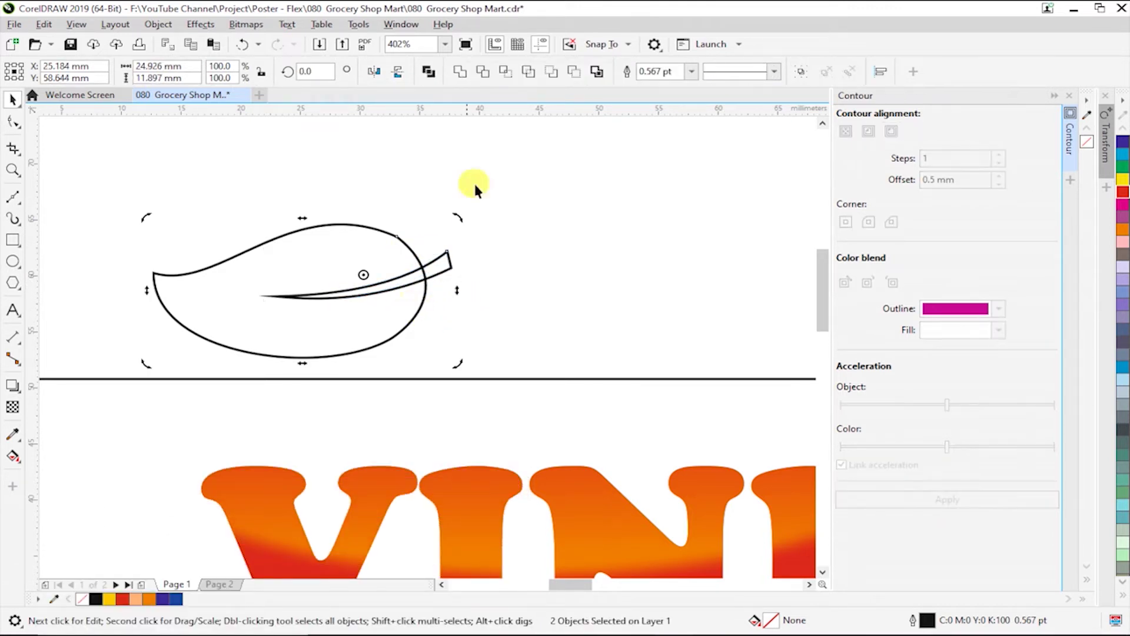
left_click(574, 73)
Zoom to the cut leaf and rotate it so its tip points up-left
scroll(448, 321, "down", 3)
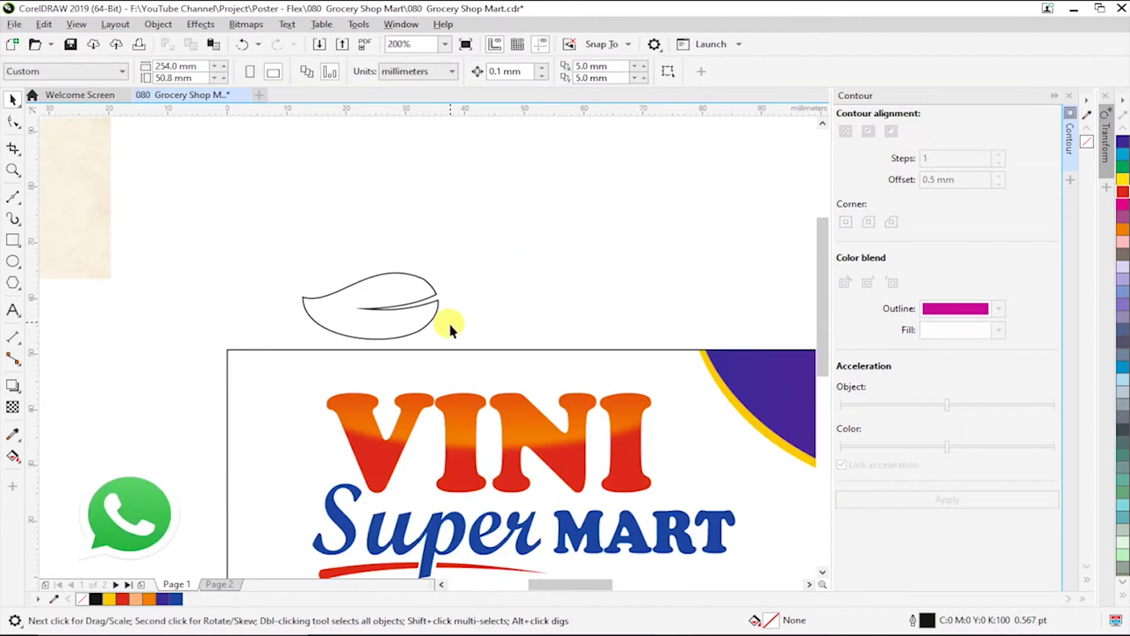
scroll(404, 318, "down", 2)
key("z")
left_click_drag(334, 271, 531, 448)
key("space")
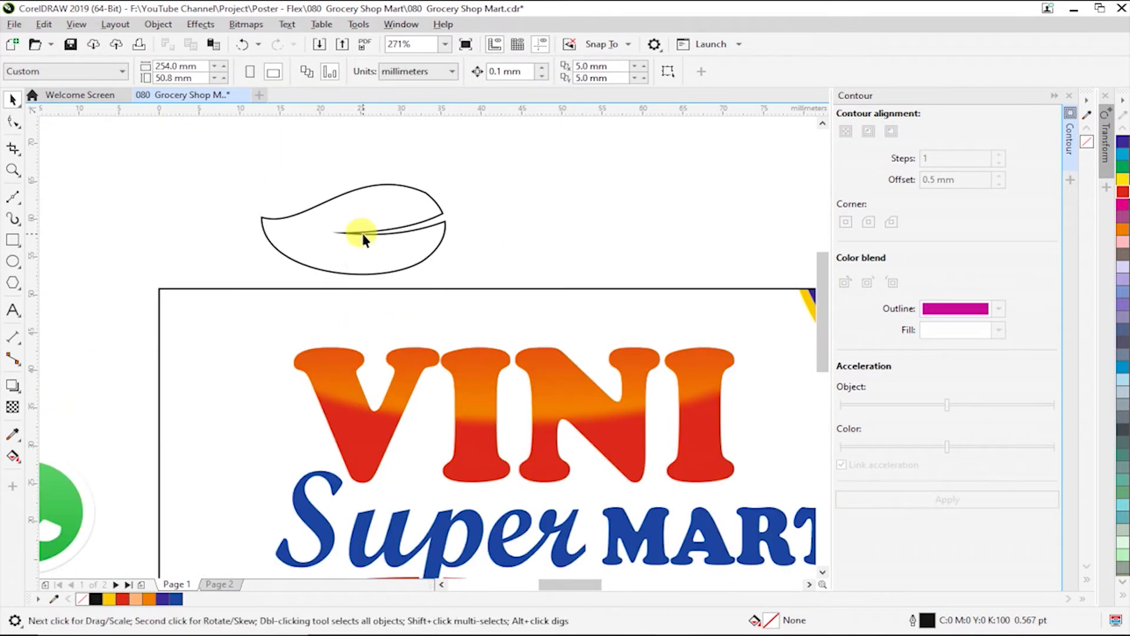
left_click(361, 232)
left_click(424, 260)
left_click(429, 278)
left_click(425, 262)
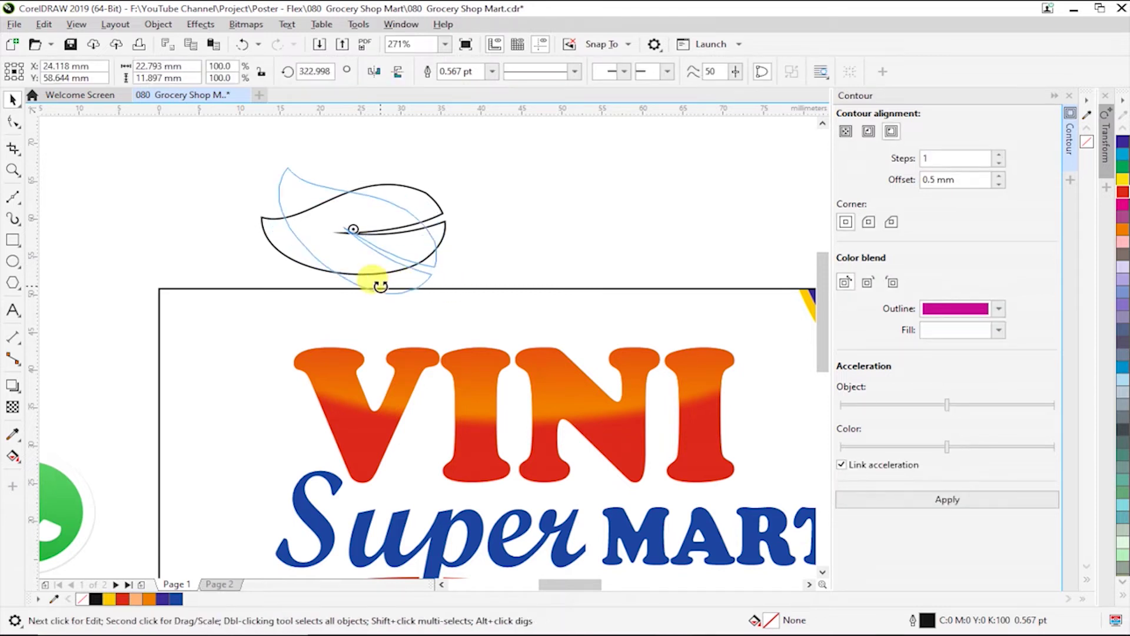
left_click_drag(448, 280, 378, 285)
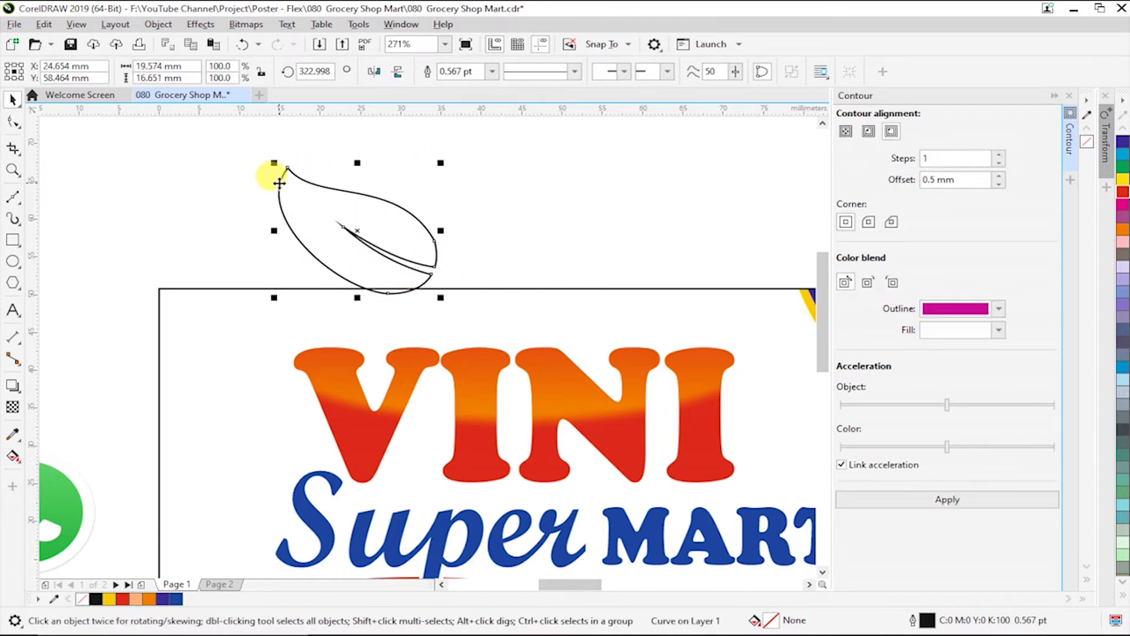
Shrink the leaf and place it beside the V of VINI
key("F10")
left_click(278, 207)
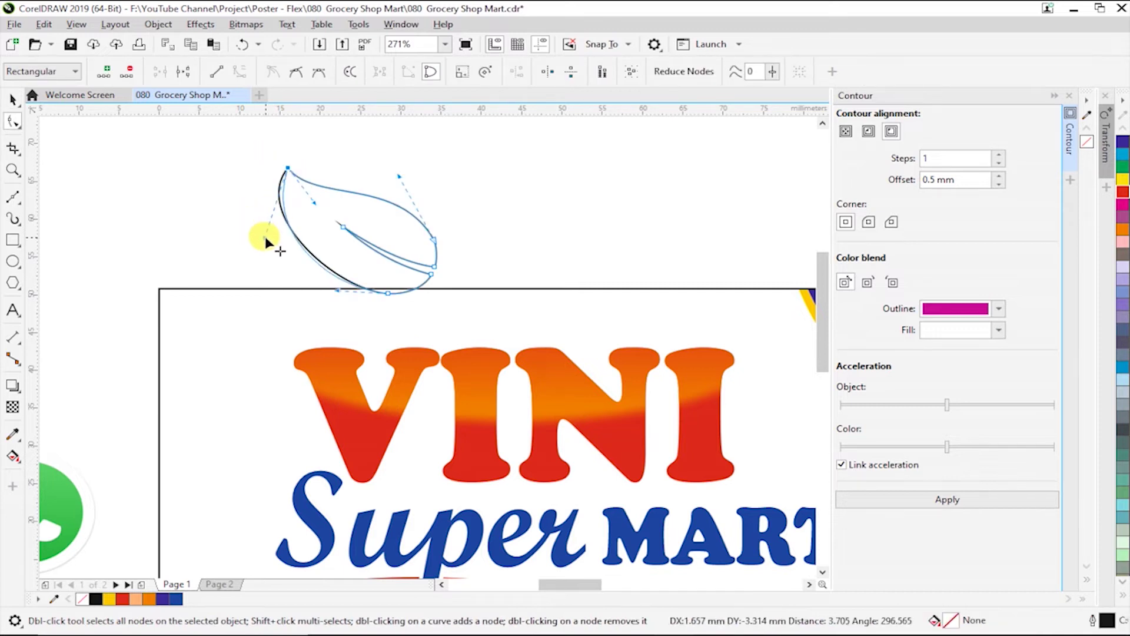
key("space")
key("space")
key("space")
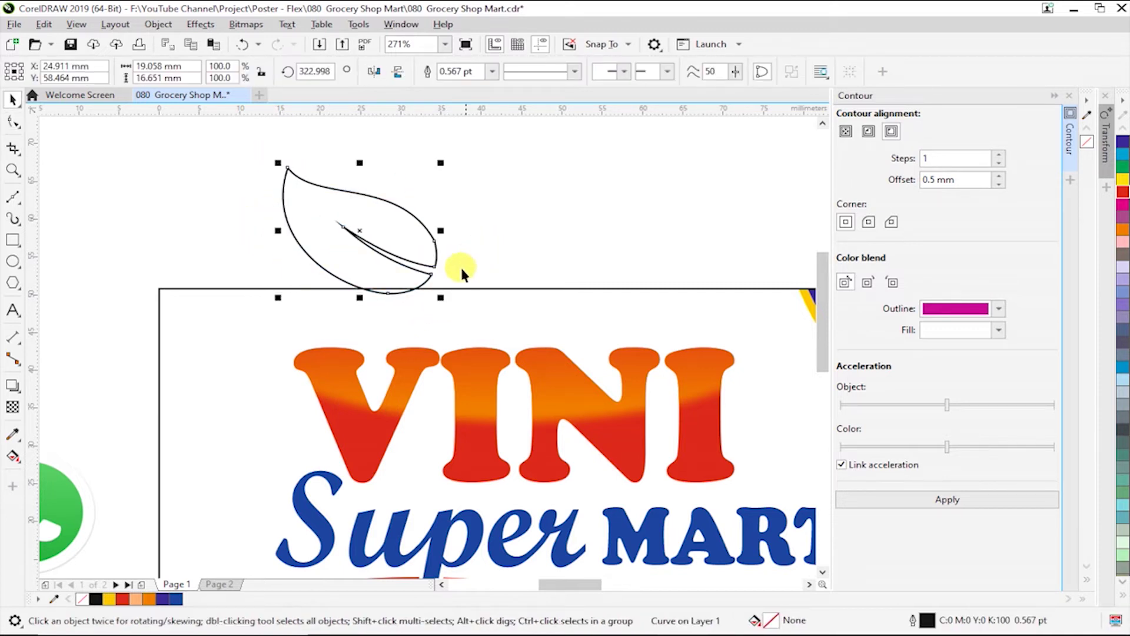
mouse_move(429, 283)
left_mouse_down()
mouse_move(333, 374)
mouse_move(281, 349)
left_mouse_up()
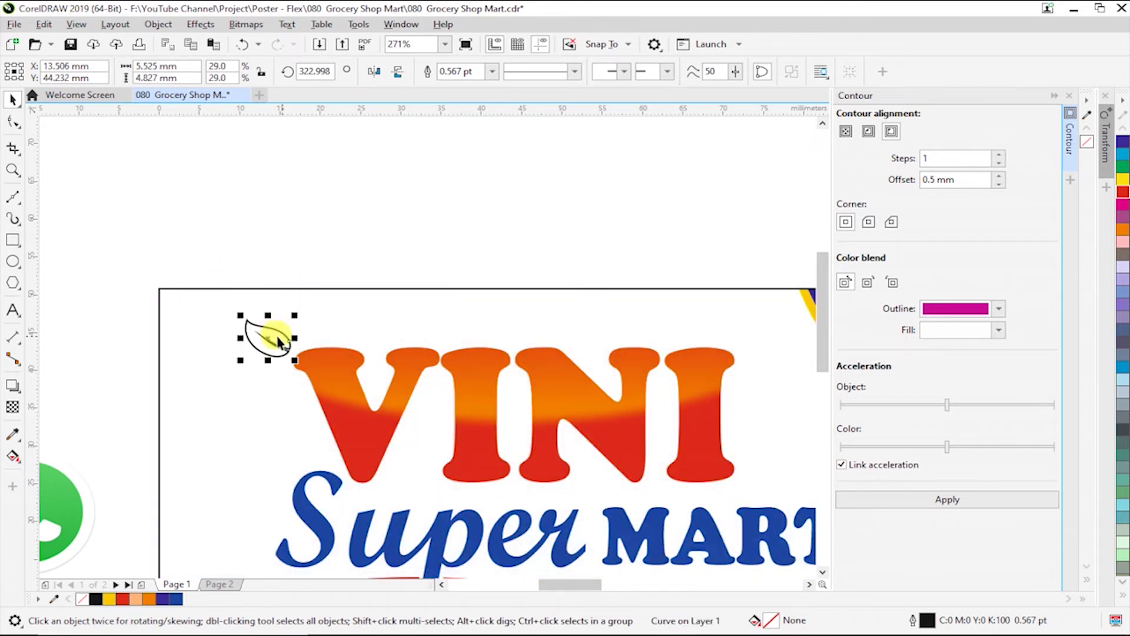
scroll(221, 282, "up", 3)
Give the leaf a 0.1 pt outline and save the document
key("space")
left_click_drag(360, 302, 443, 383)
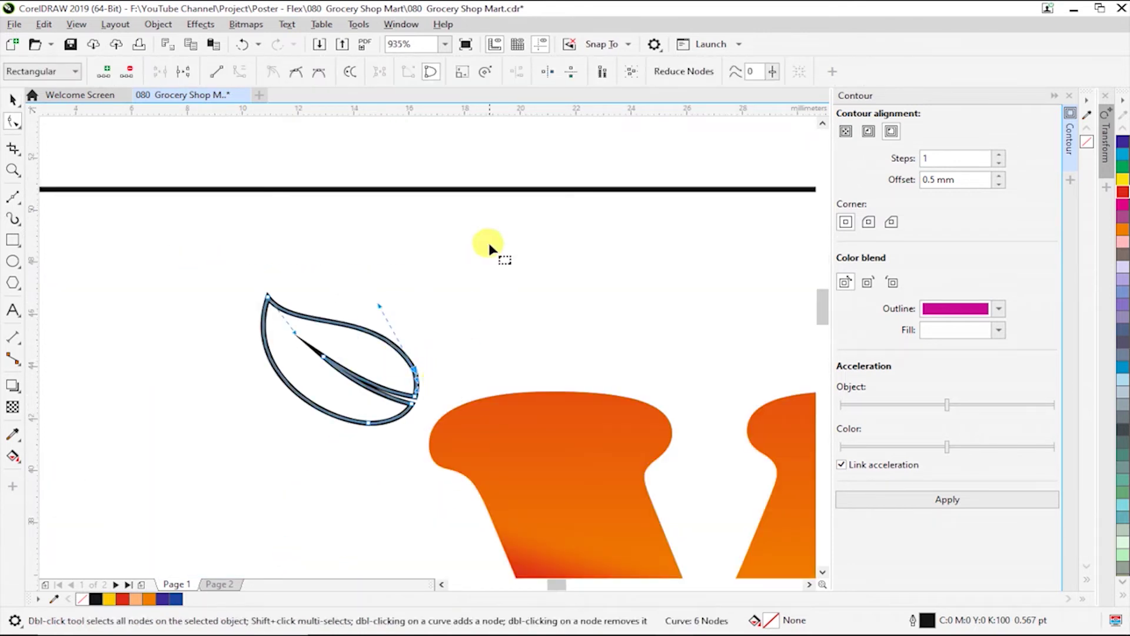
key("space")
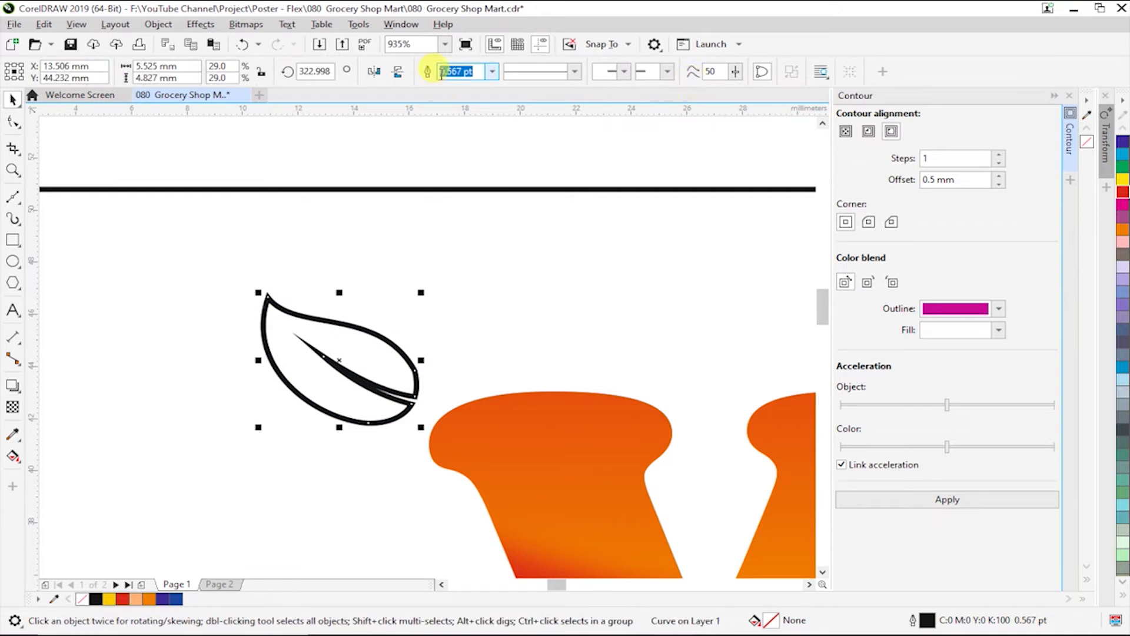
type("0.1")
key("Return")
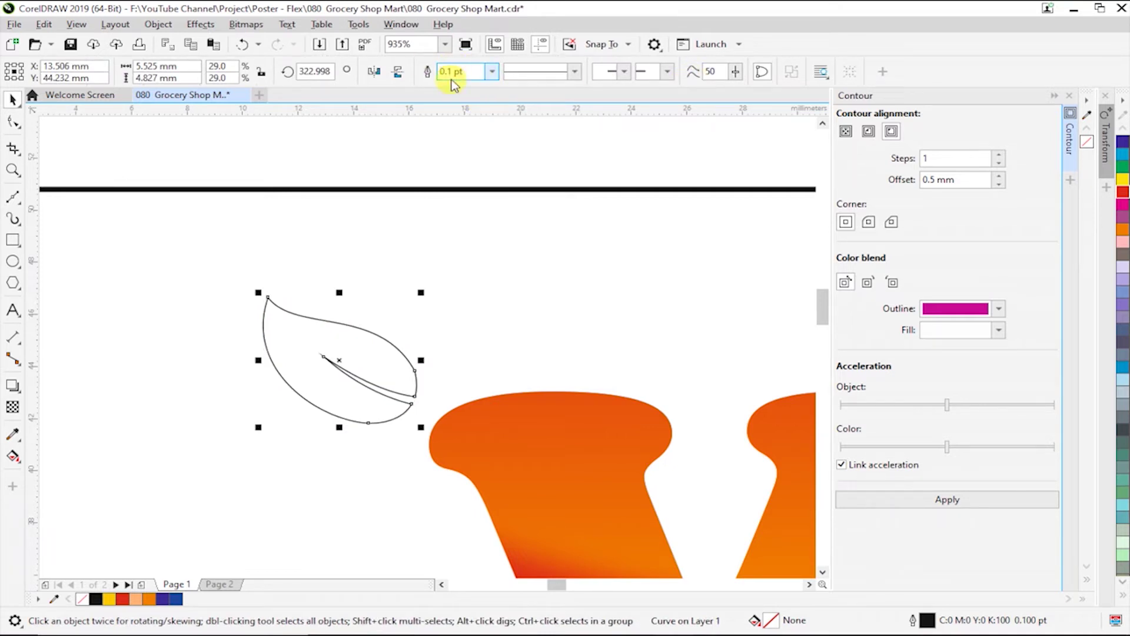
key("ctrl+s")
Fill the leaf with bright yellow-green and nudge it slightly right and down
left_click(1122, 592)
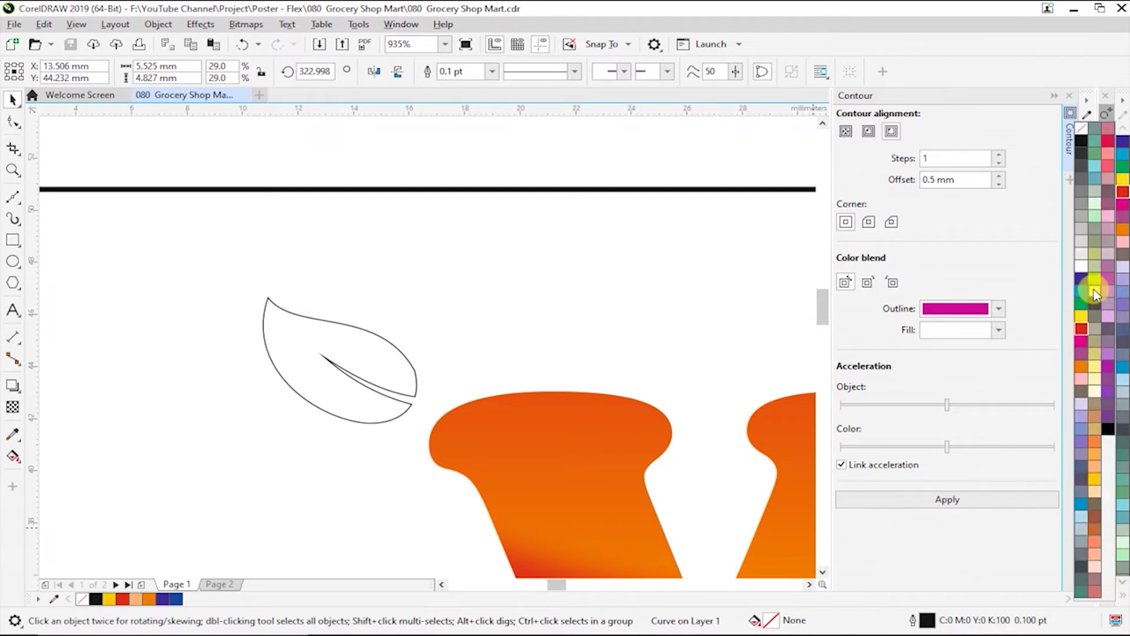
left_click(1098, 259)
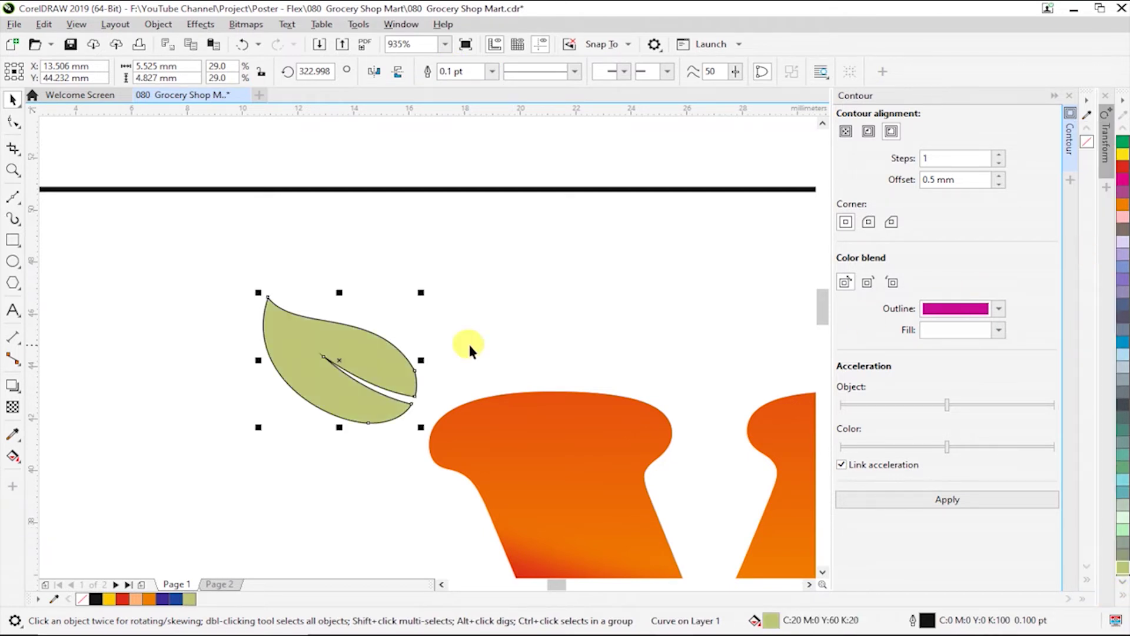
left_click(1120, 598)
left_click(1096, 283)
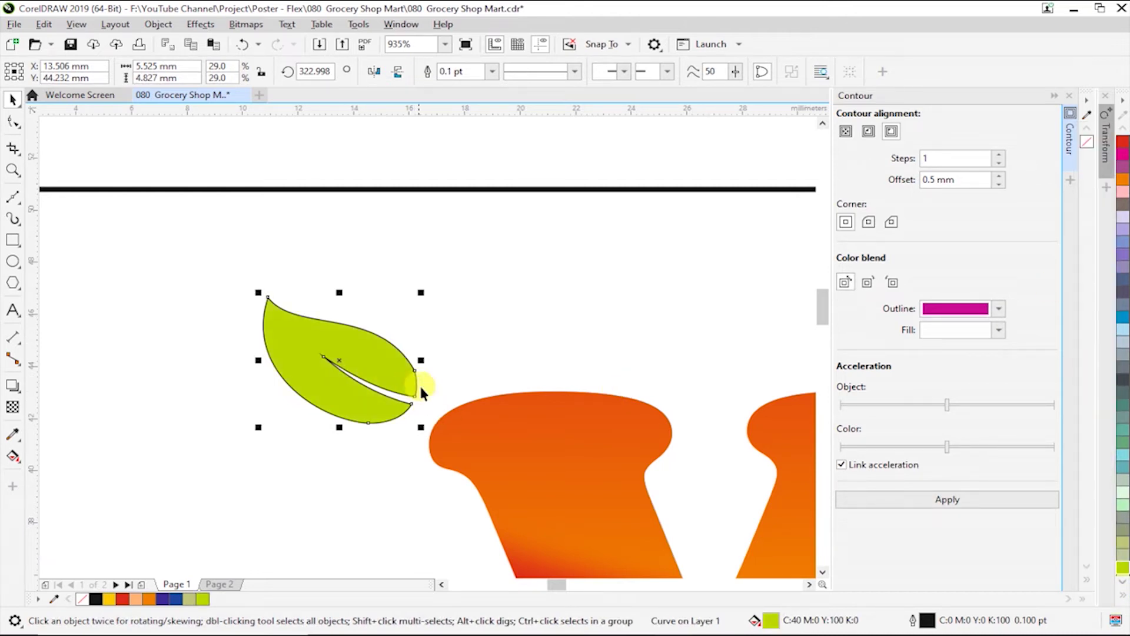
left_click(371, 372)
left_click_drag(398, 378, 411, 390)
Reshape the curve at the leaf's top node
key("F10")
left_click(301, 331)
left_click(257, 373)
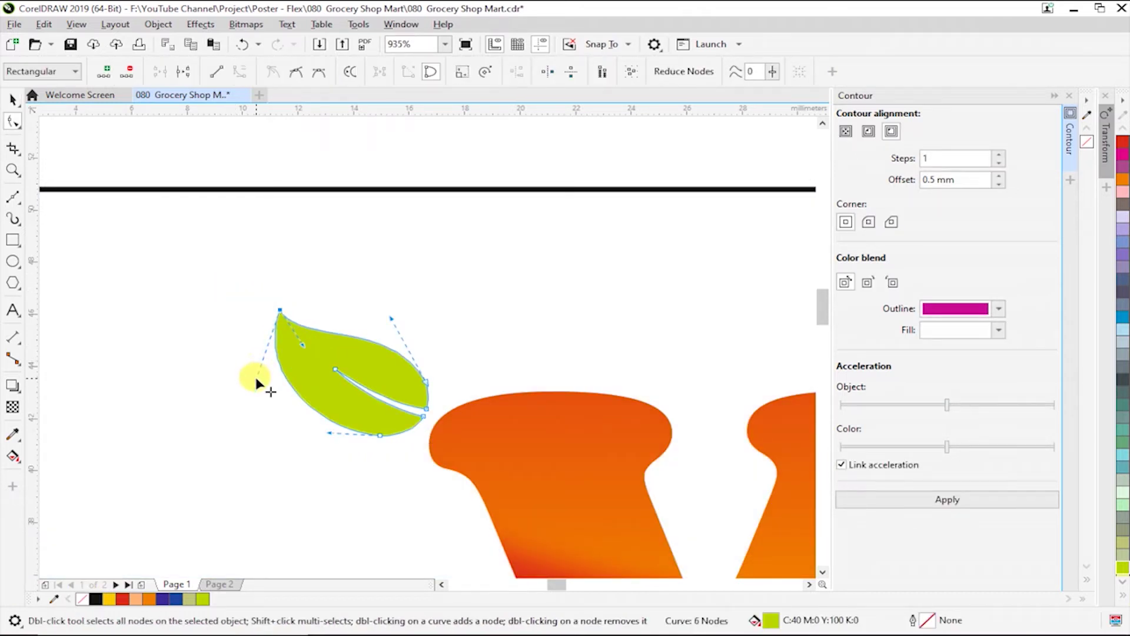
left_click(416, 366)
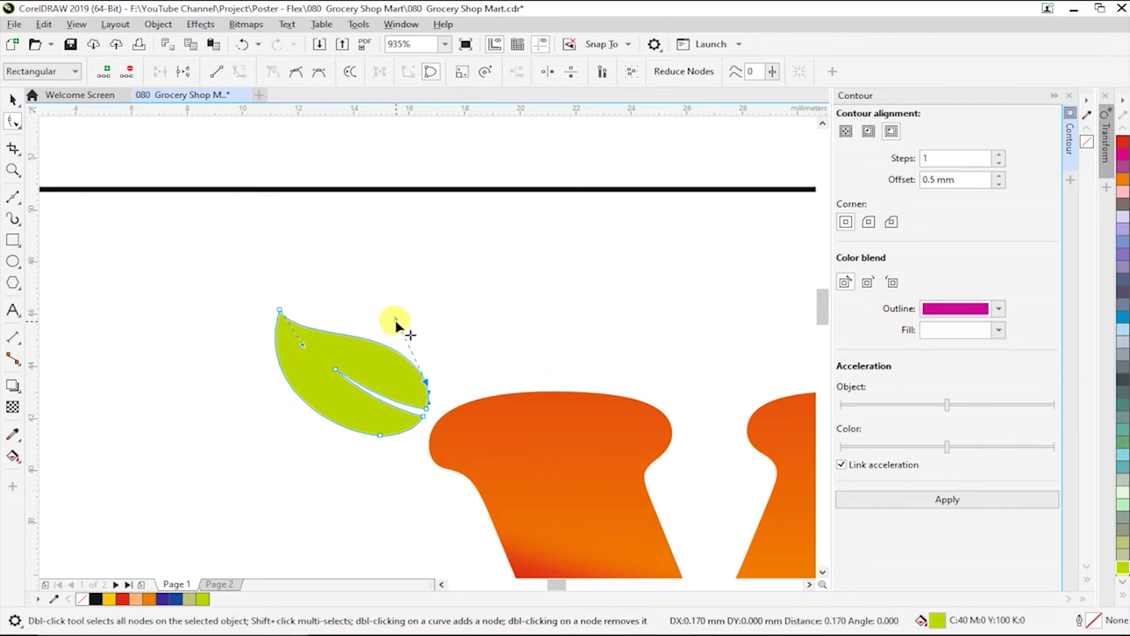
key("space")
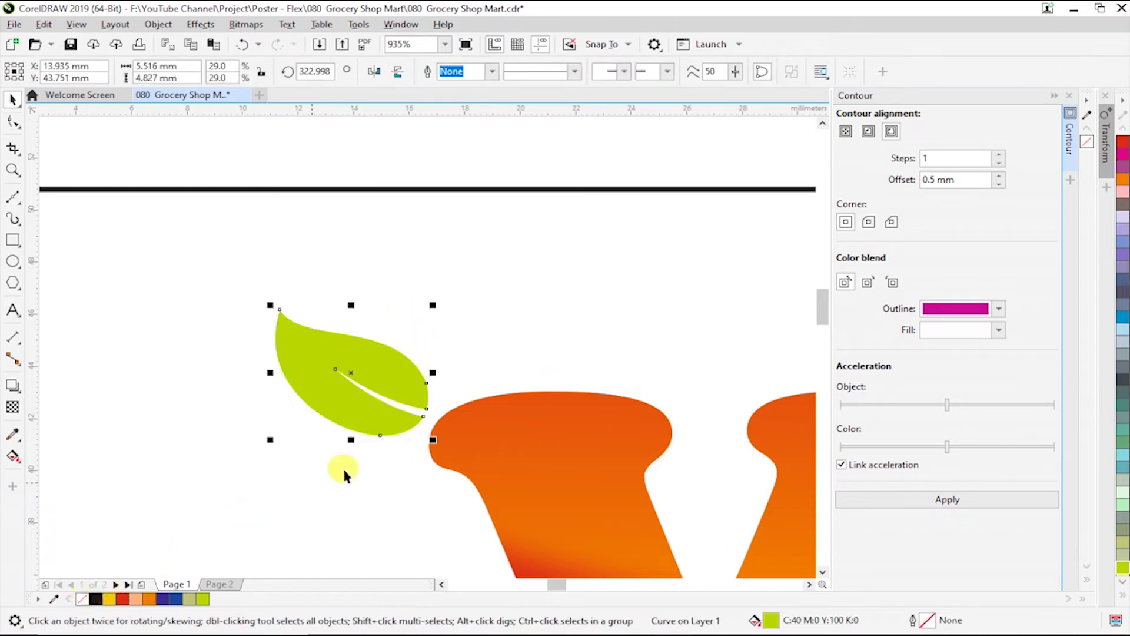
Rotate the leaf further, then duplicate it and shrink the copy into a smaller second leaf
left_click(409, 433)
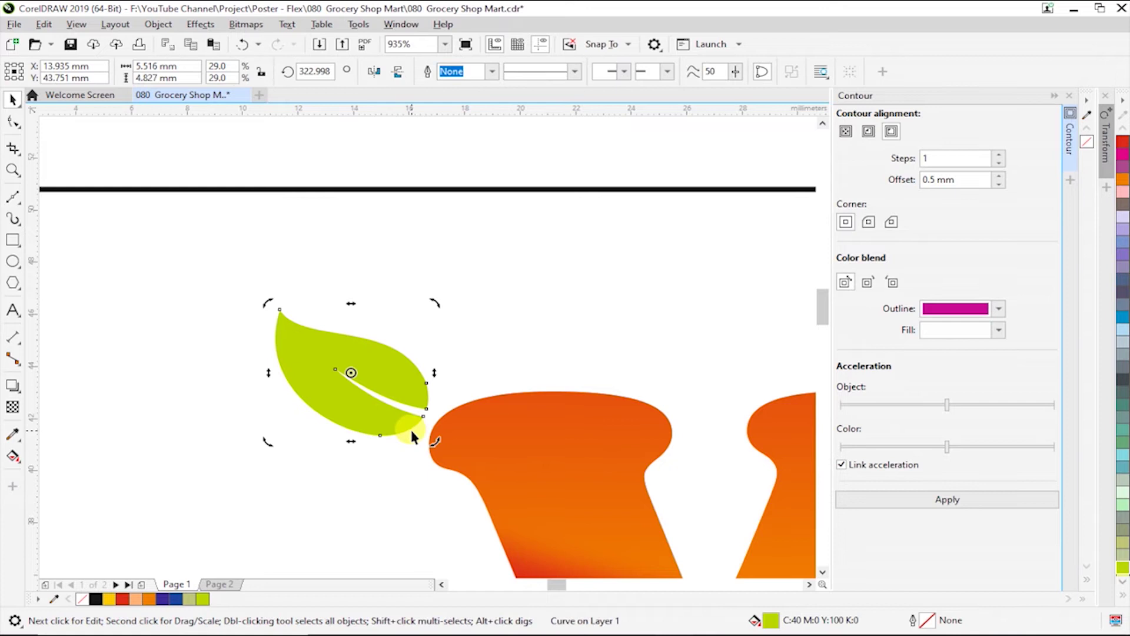
left_click(366, 413)
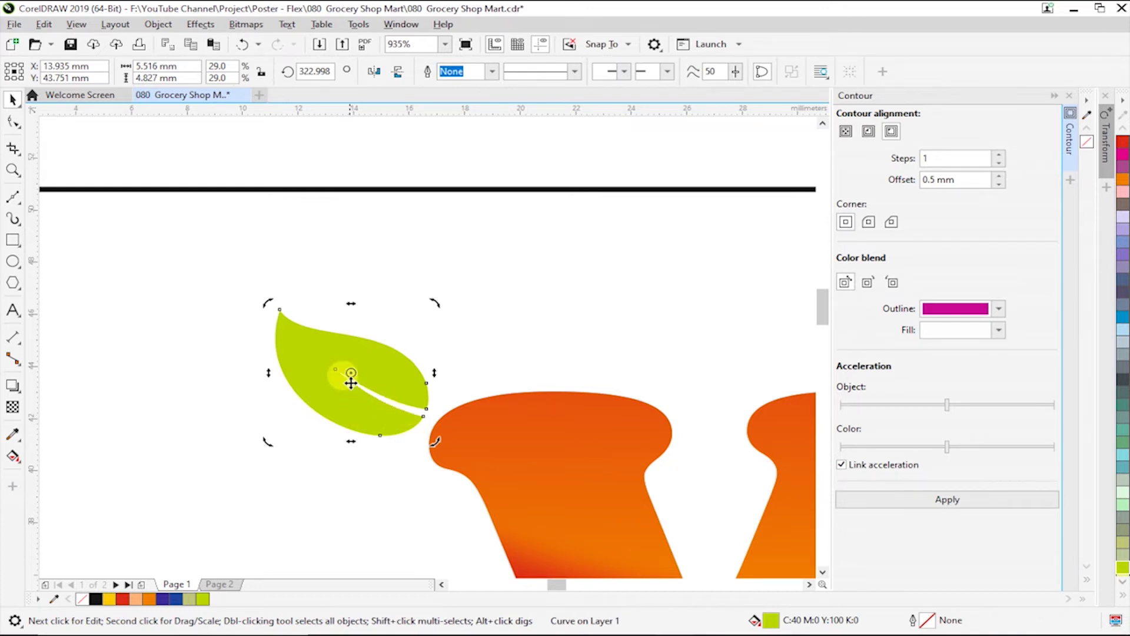
left_click(277, 307)
left_click(303, 325)
left_click_drag(270, 305, 293, 292)
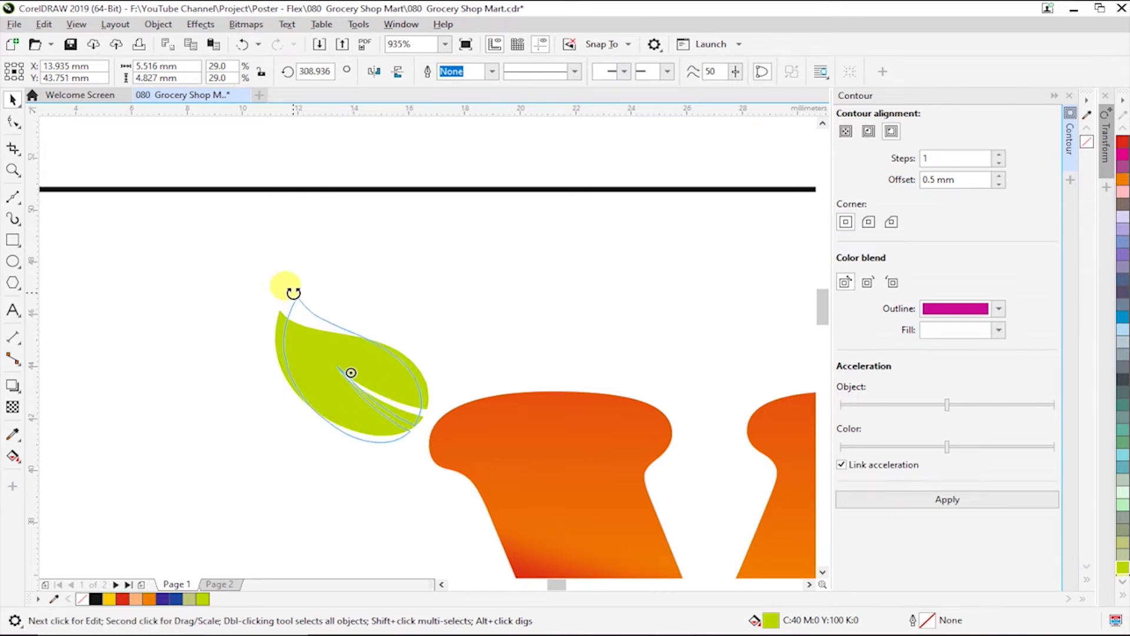
left_click_drag(385, 364, 434, 353)
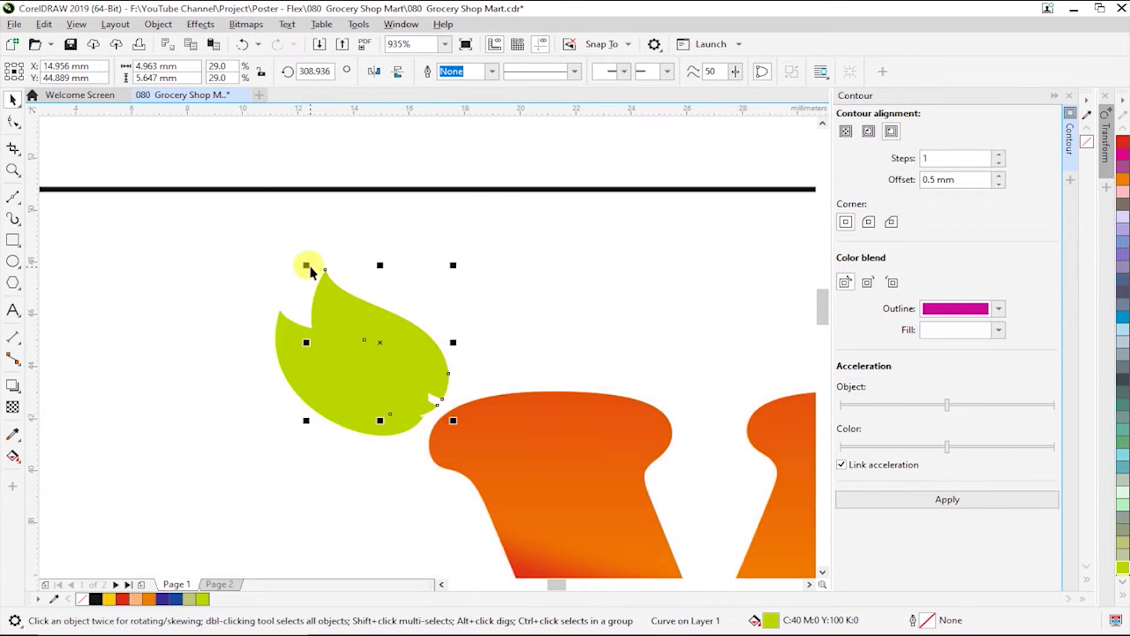
left_click_drag(306, 265, 442, 393)
Apply a 0.2 mm contour around the small leaf
left_click(877, 499)
double_click(977, 181)
type("0.2")
key("Return")
left_click(640, 271)
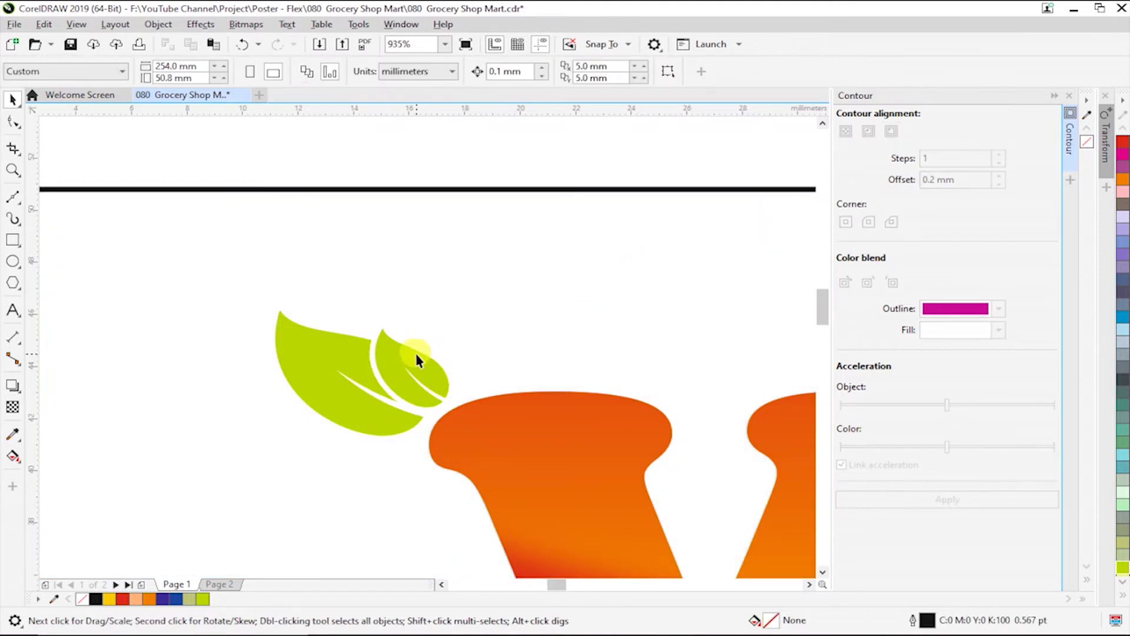
left_click_drag(416, 353, 422, 365)
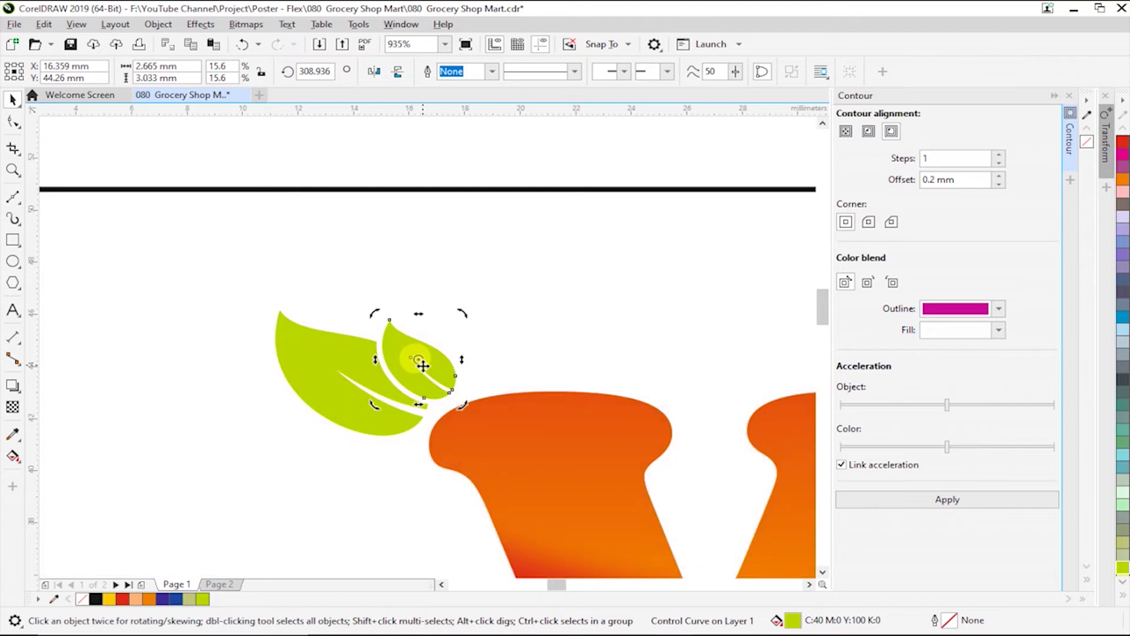
Rotate the small leaf slightly and change its contour to 0.1
left_click(403, 329)
left_click_drag(375, 313, 378, 306)
left_click(437, 387)
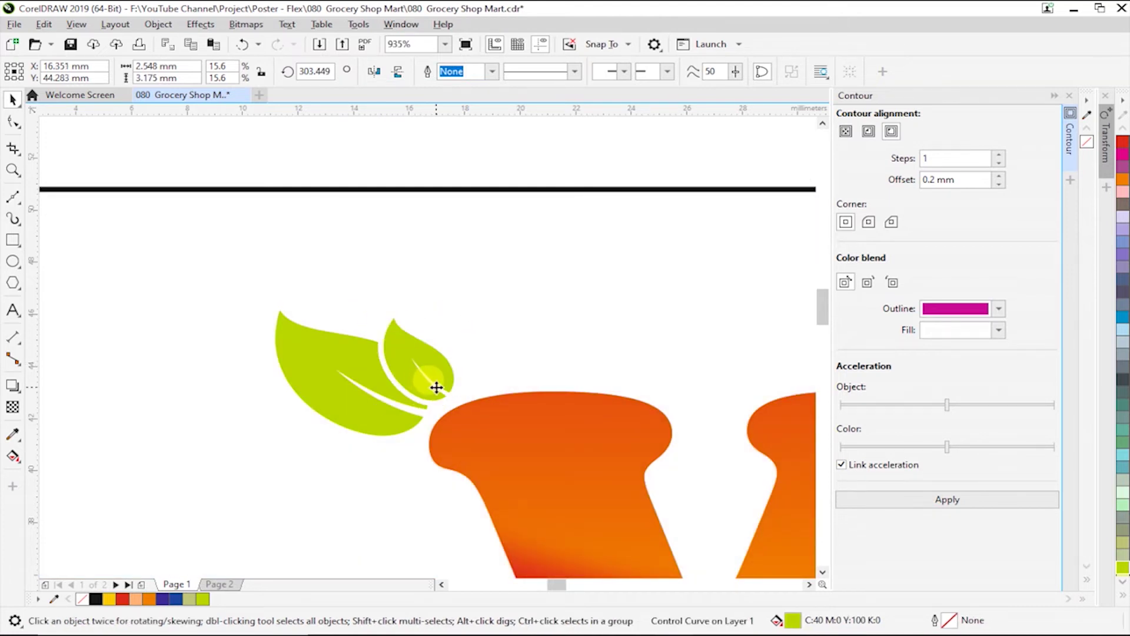
left_click_drag(436, 386, 435, 390)
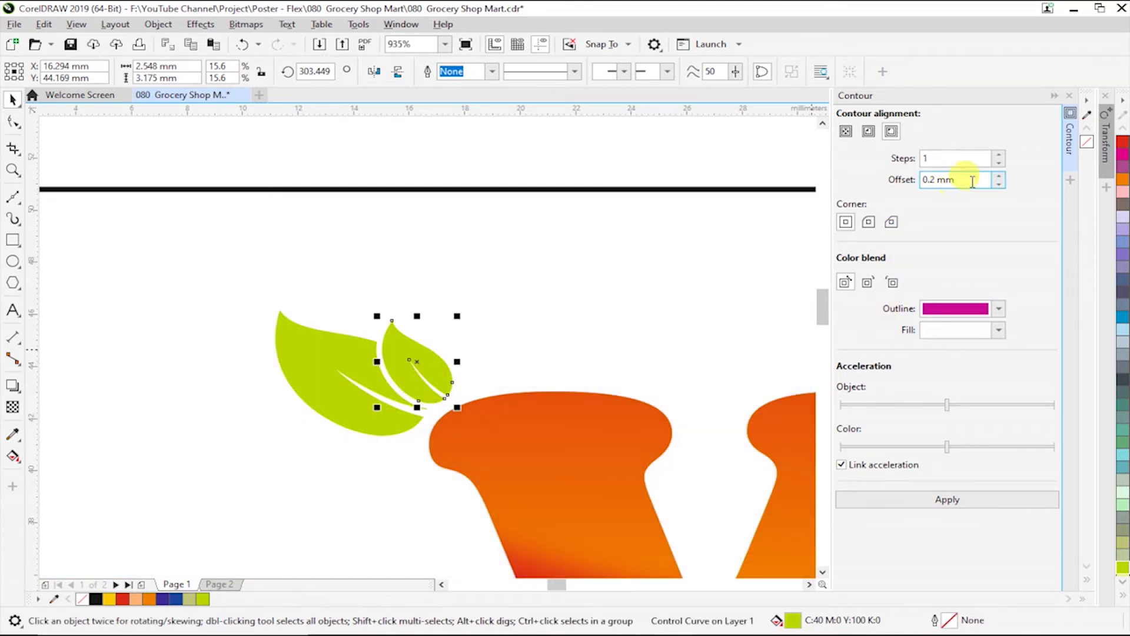
type("0.1")
key("Return")
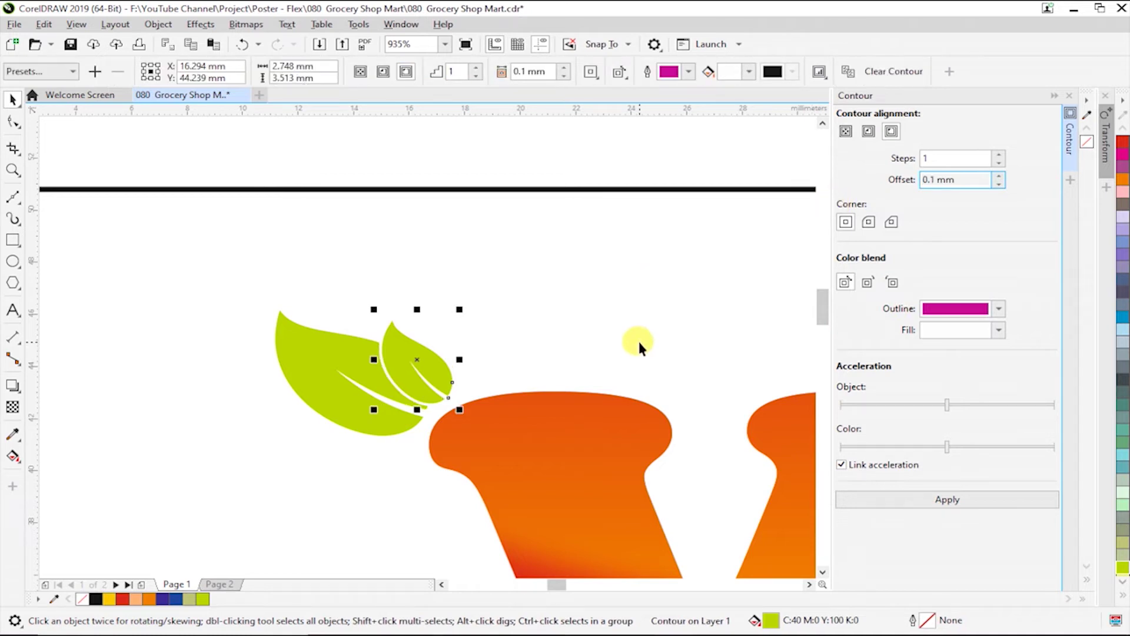
Adjust the small leaf's size and position, then select both leaves and group them
left_click_drag(433, 380, 434, 383)
left_click_drag(374, 318, 363, 309)
left_click(344, 427)
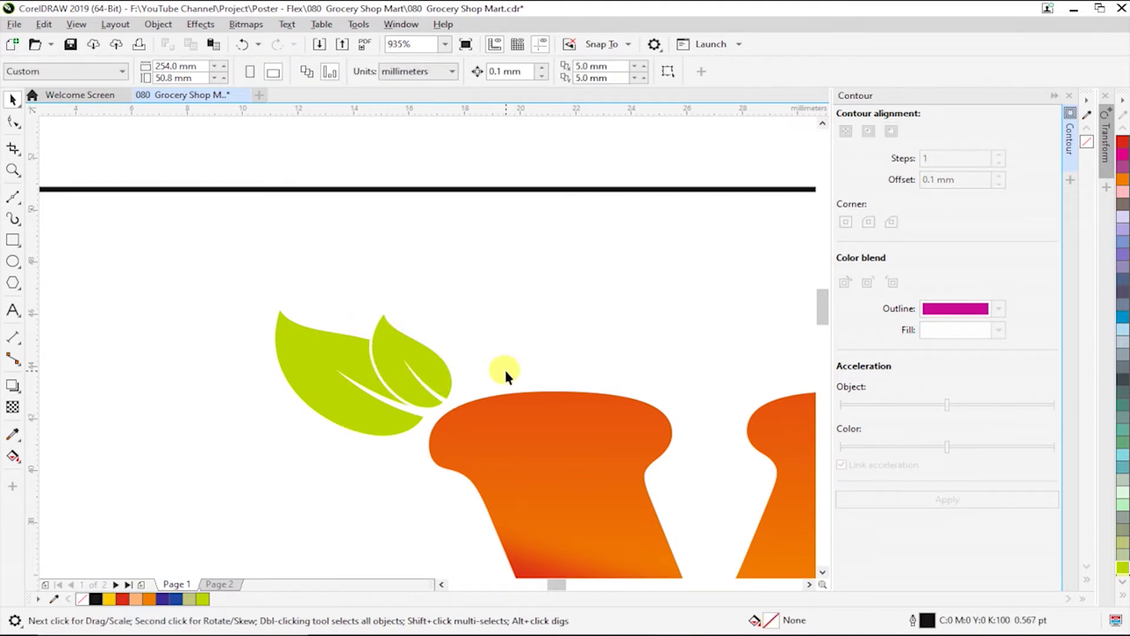
left_click_drag(452, 377, 449, 374)
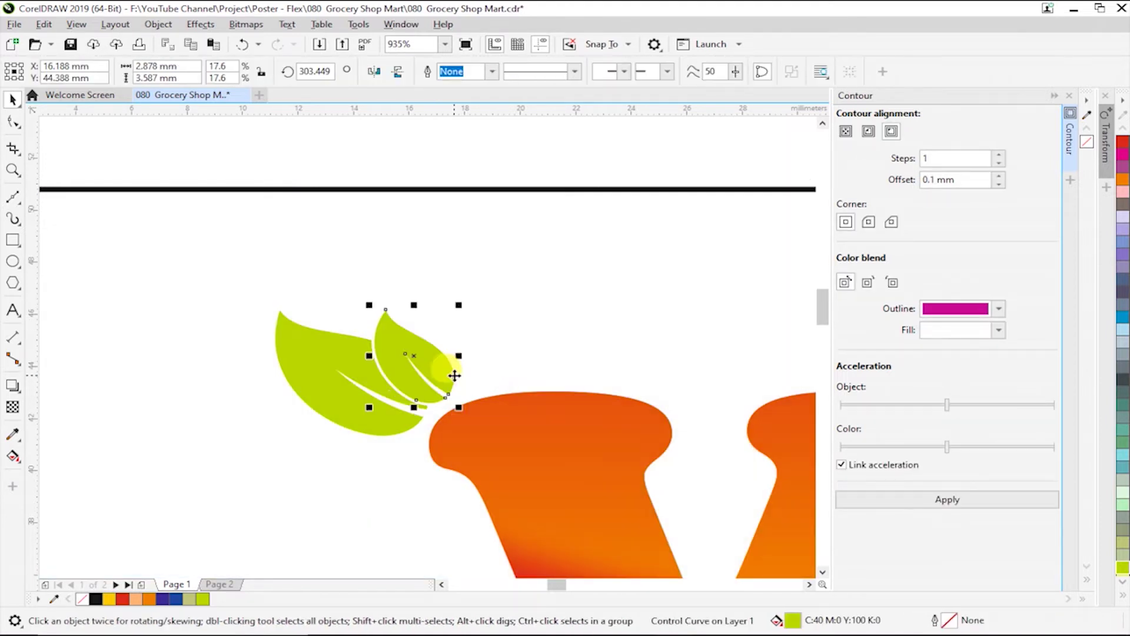
left_click(524, 377)
scroll(528, 395, "down", 2)
mouse_move(351, 332)
left_mouse_down()
mouse_move(497, 413)
mouse_move(490, 402)
left_mouse_up()
key("ctrl+g")
Widen the leaves' contour offset to 0.2 mm and move the leaves onto the V of VINI
left_click(436, 415)
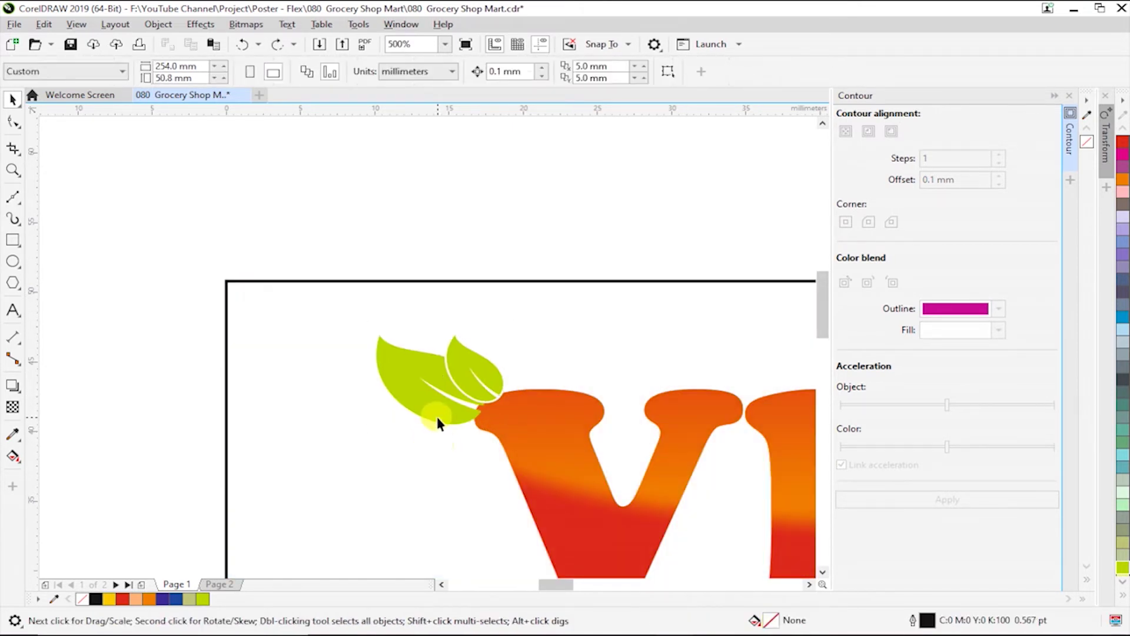
triple_click(972, 180)
type("0.2")
key("Return")
left_click_drag(429, 383, 498, 376)
key("Escape")
Drag the Marathi shop name onto the banner beneath MART
scroll(552, 365, "down", 2)
key("Escape")
scroll(646, 429, "down", 3)
scroll(595, 396, "up", 2)
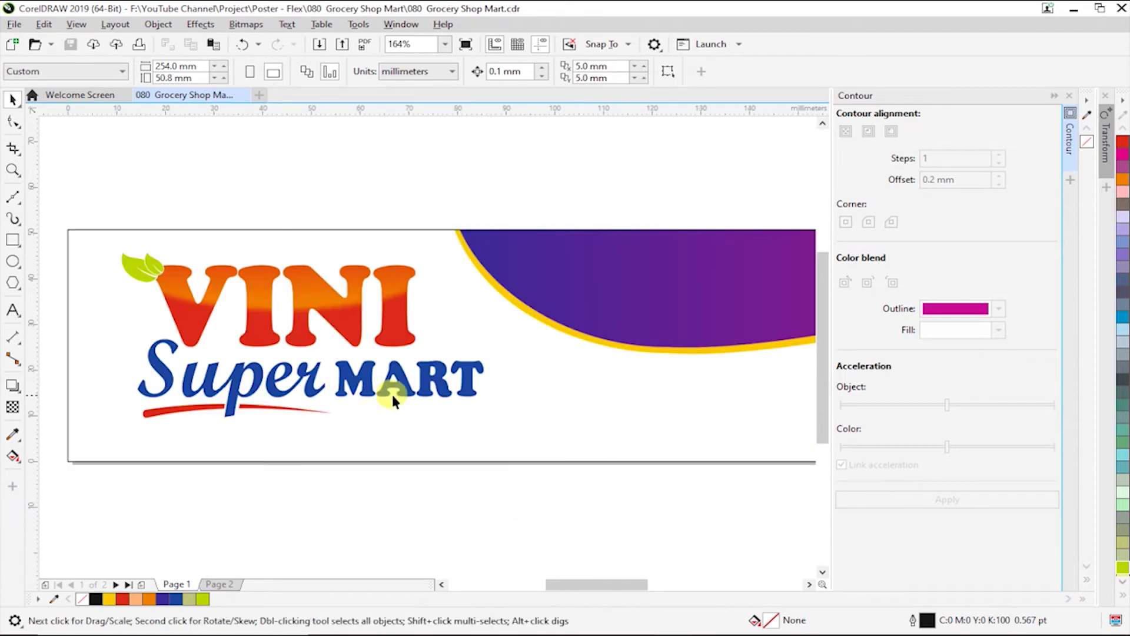
scroll(391, 392, "down", 2)
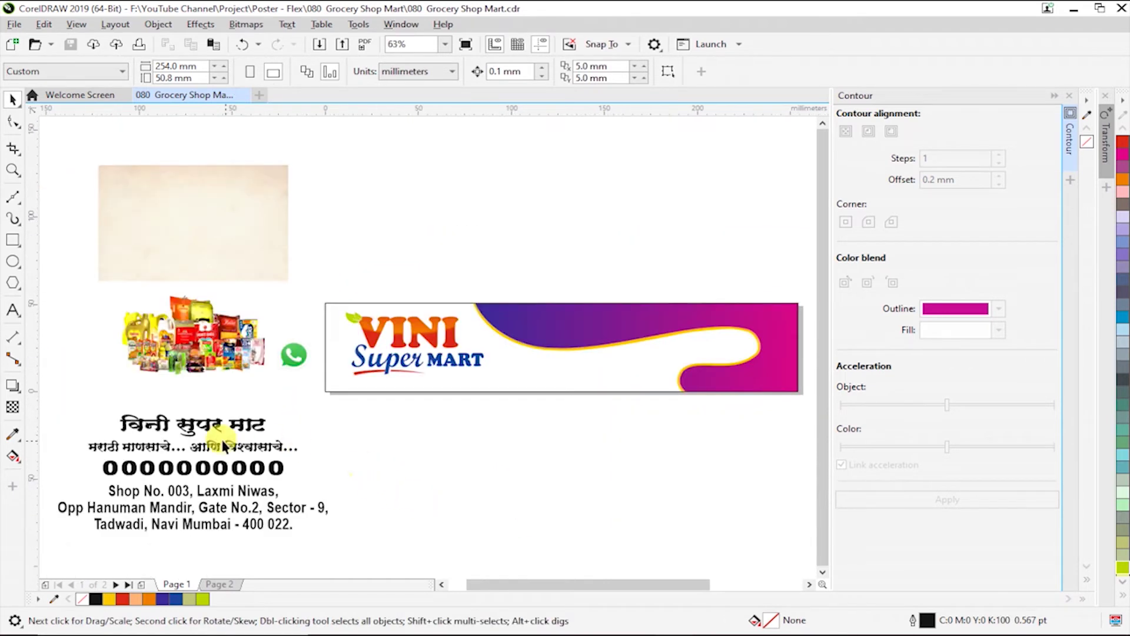
left_click_drag(217, 432, 504, 390)
scroll(532, 455, "up", 2)
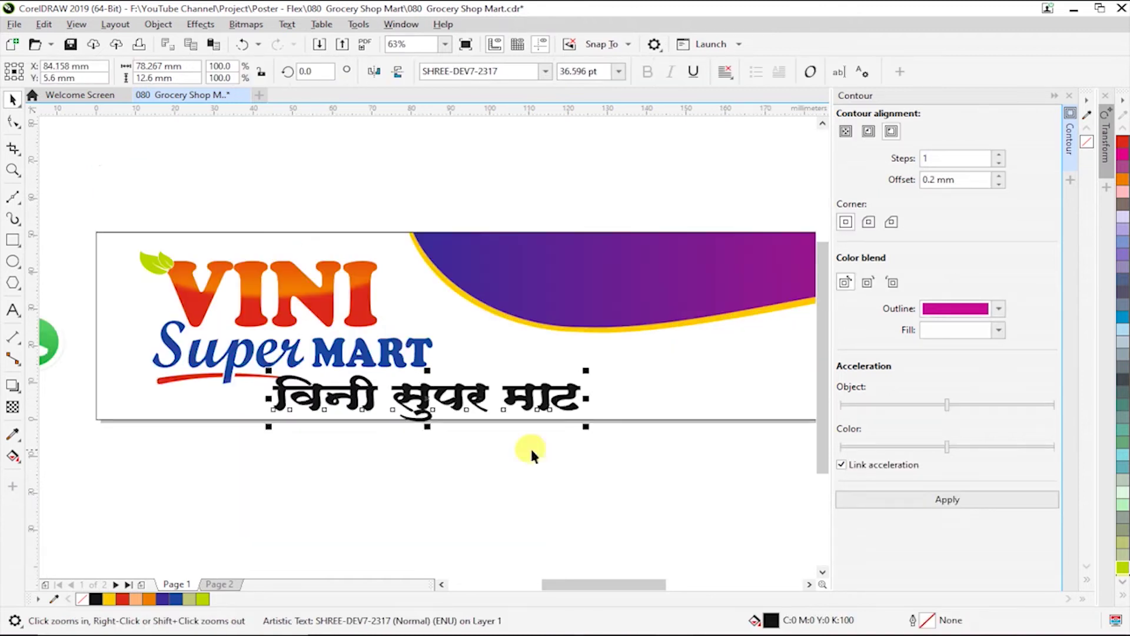
scroll(560, 493, "down", 2)
Shrink the small reph curve above मार्ट
left_click(584, 483)
scroll(584, 483, "up", 5)
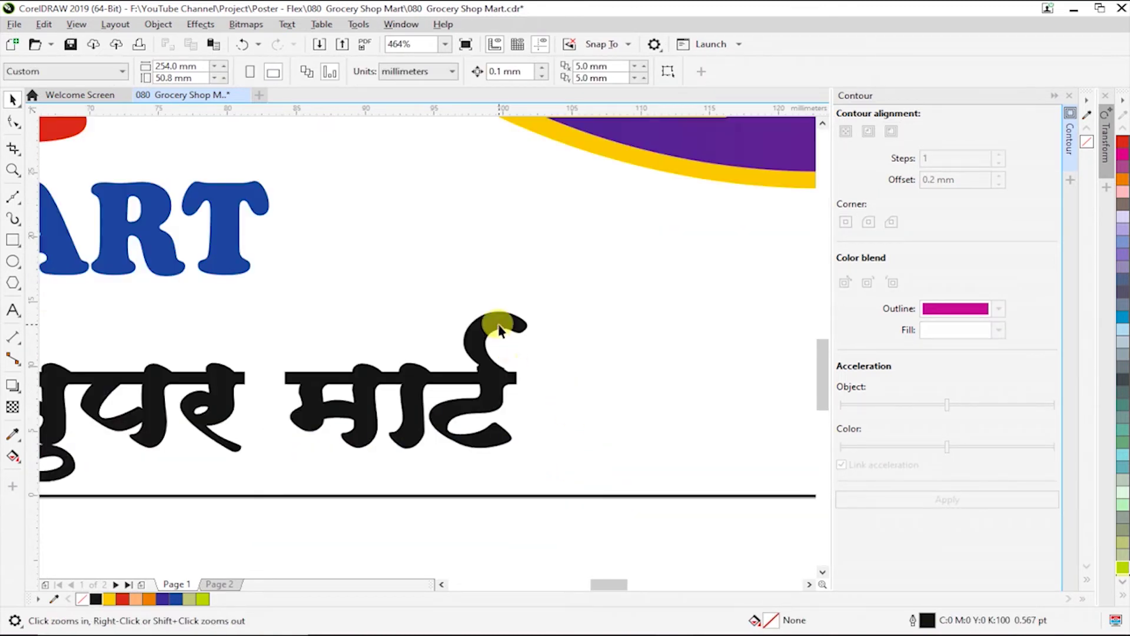
left_click_drag(535, 306, 499, 336)
scroll(577, 506, "down", 5)
Group the Marathi text with its reph curve using Ctrl+G
left_click(608, 541)
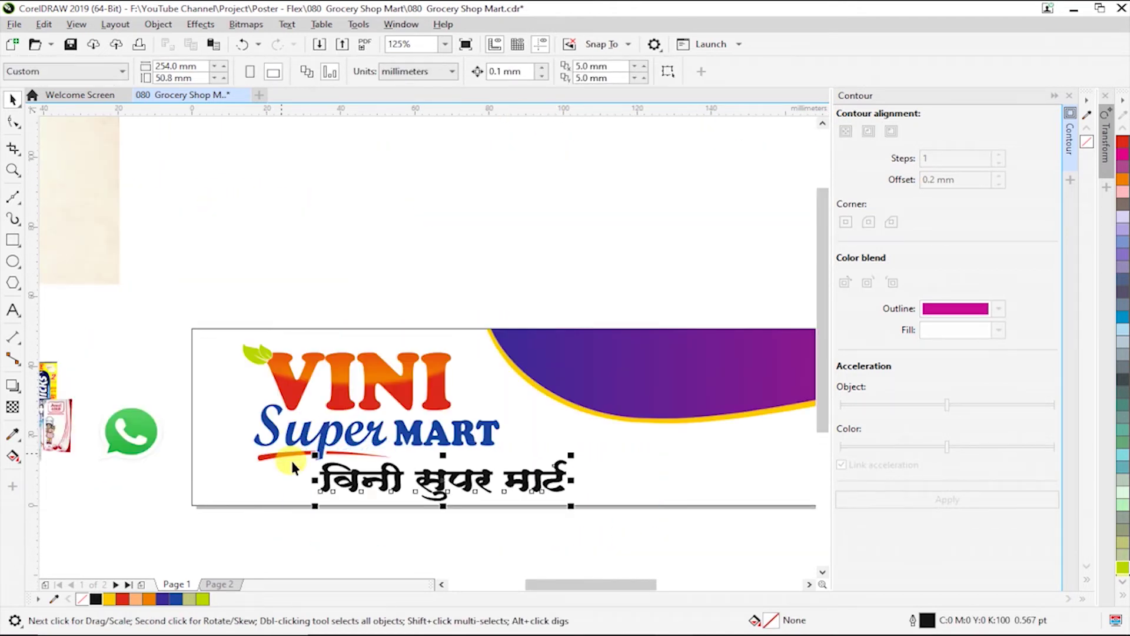
left_click_drag(571, 514, 570, 513)
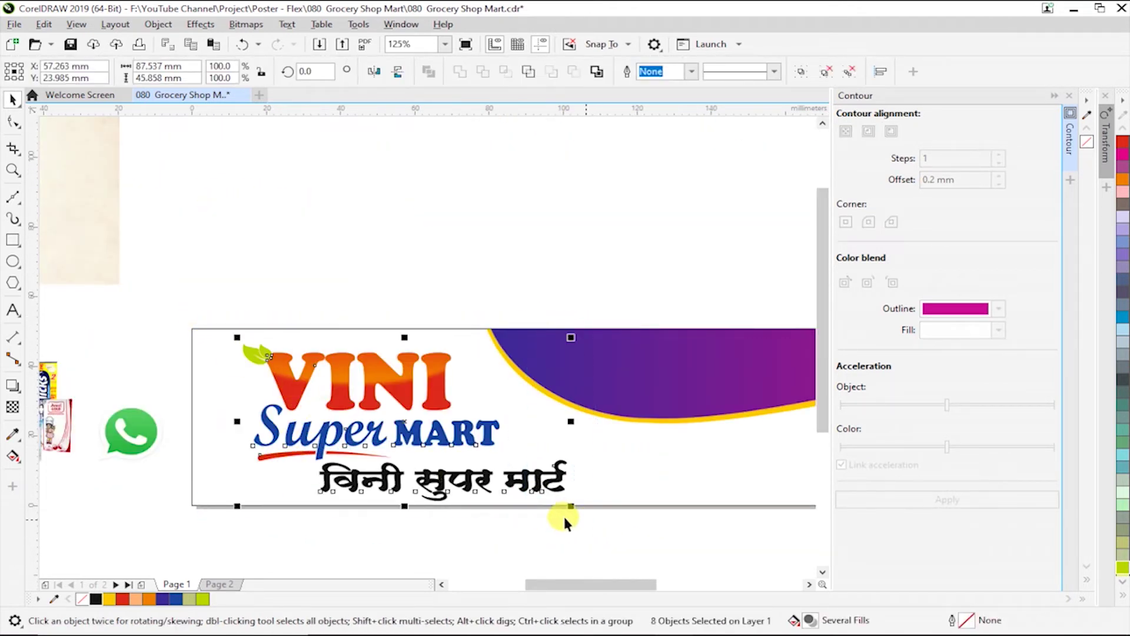
left_click(439, 480)
left_click(303, 450, "shift")
key("ctrl+g")
Shift the grouped Marathi name slightly right into place under Super MART
scroll(384, 442, "down", 2)
left_click_drag(306, 356, 699, 522)
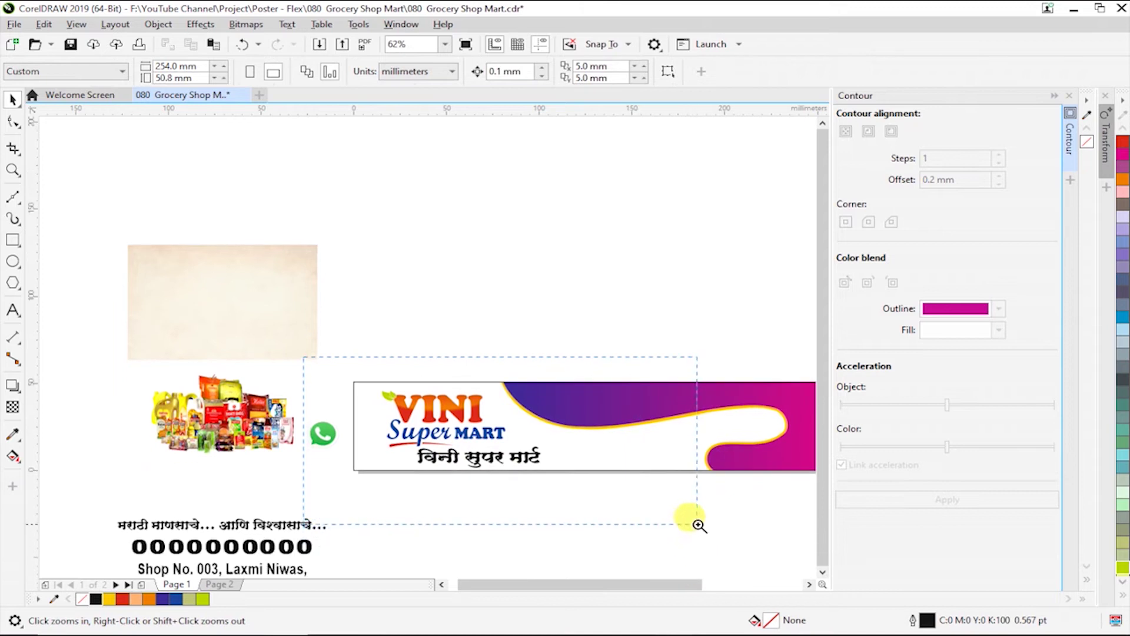
key("space")
left_click_drag(471, 388, 490, 388)
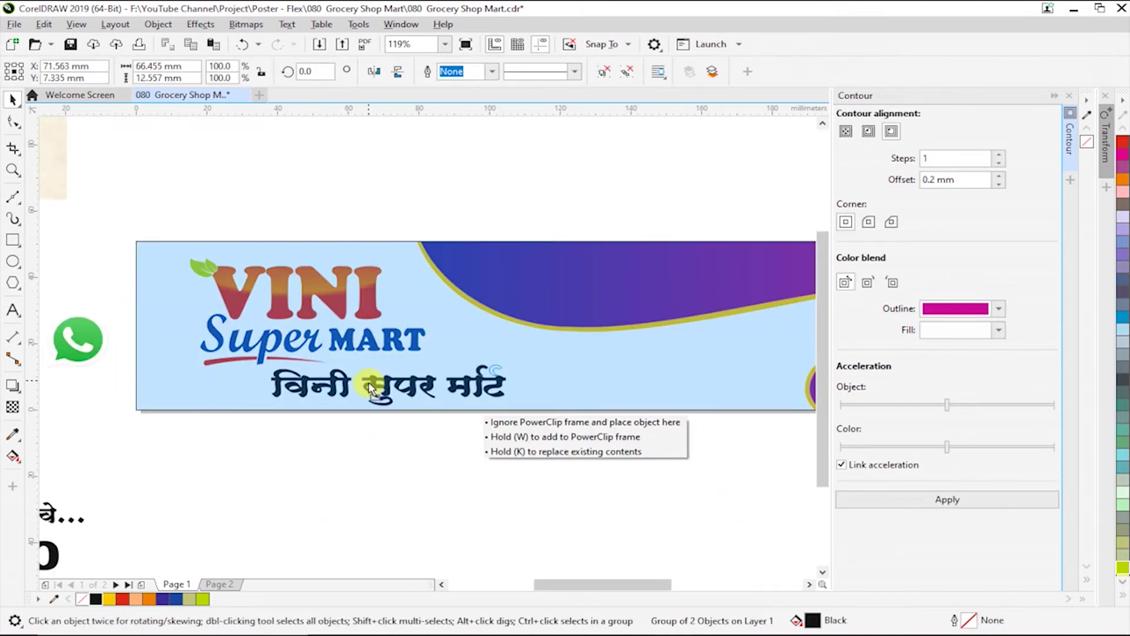
left_click(476, 492)
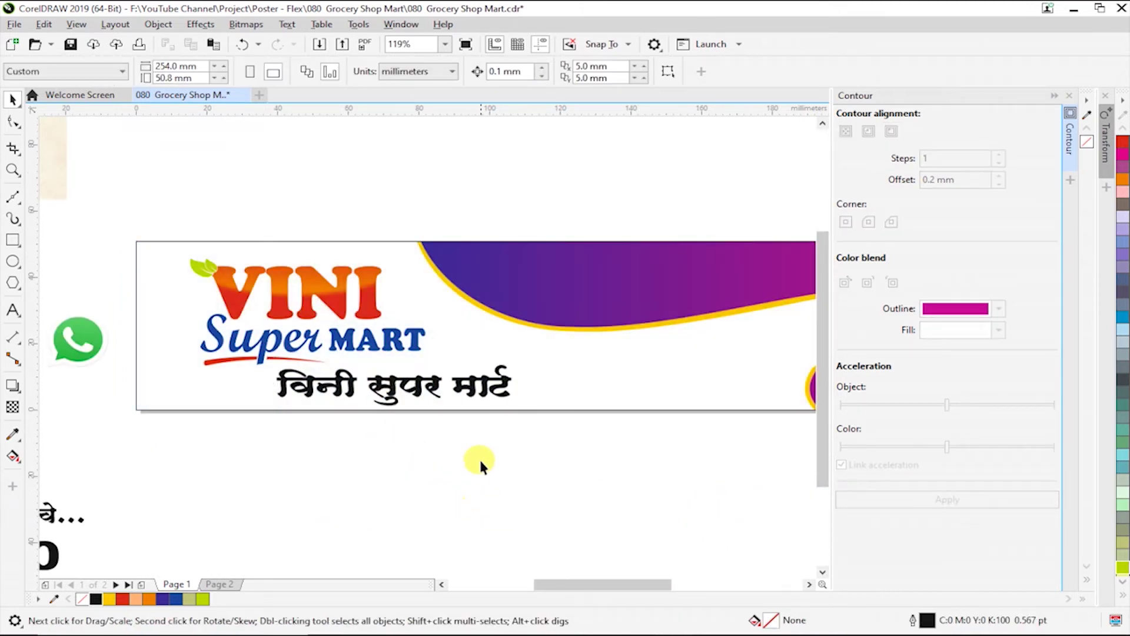
left_click(493, 383)
scroll(590, 474, "down", 1)
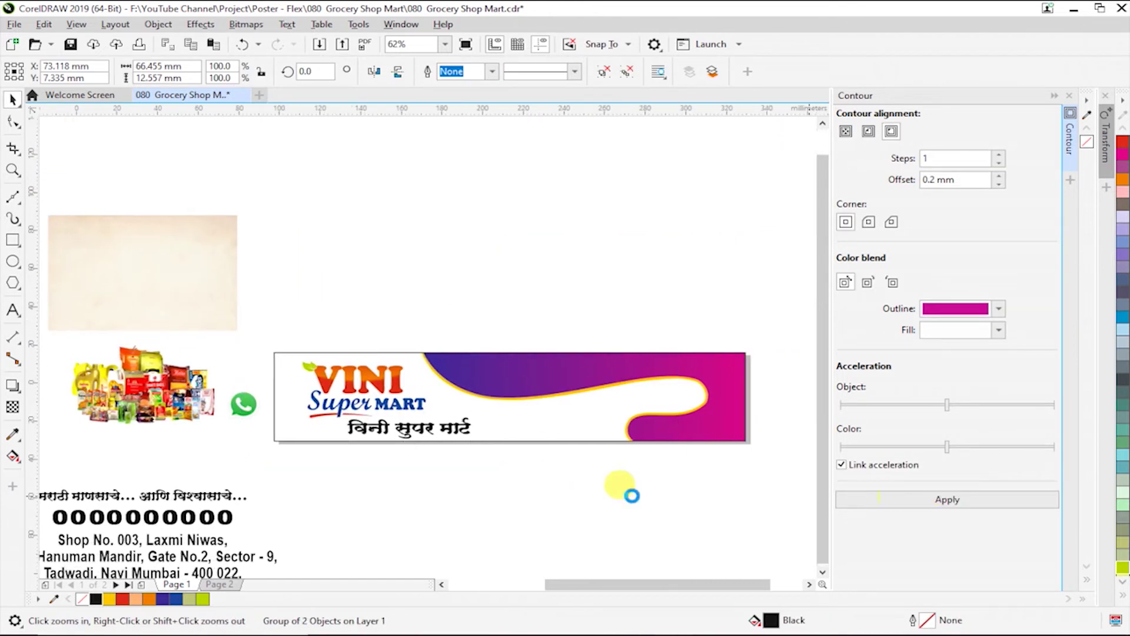
scroll(465, 501, "up", 1)
left_click(281, 376)
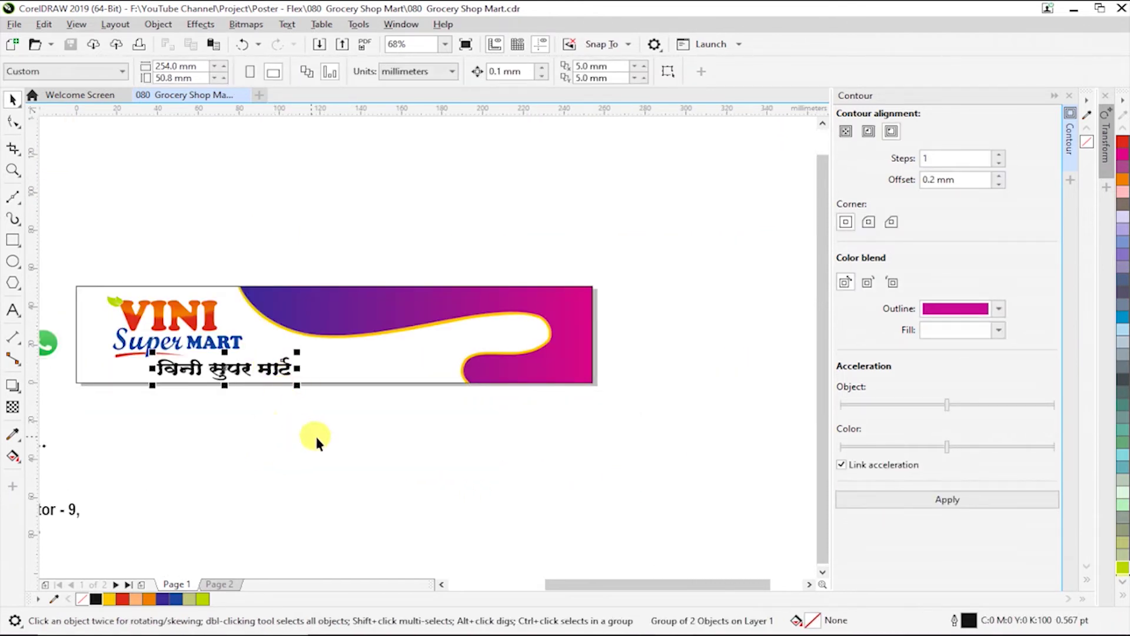
Colour the Marathi name reddish-brown from the full swatch palette
left_click(1121, 598)
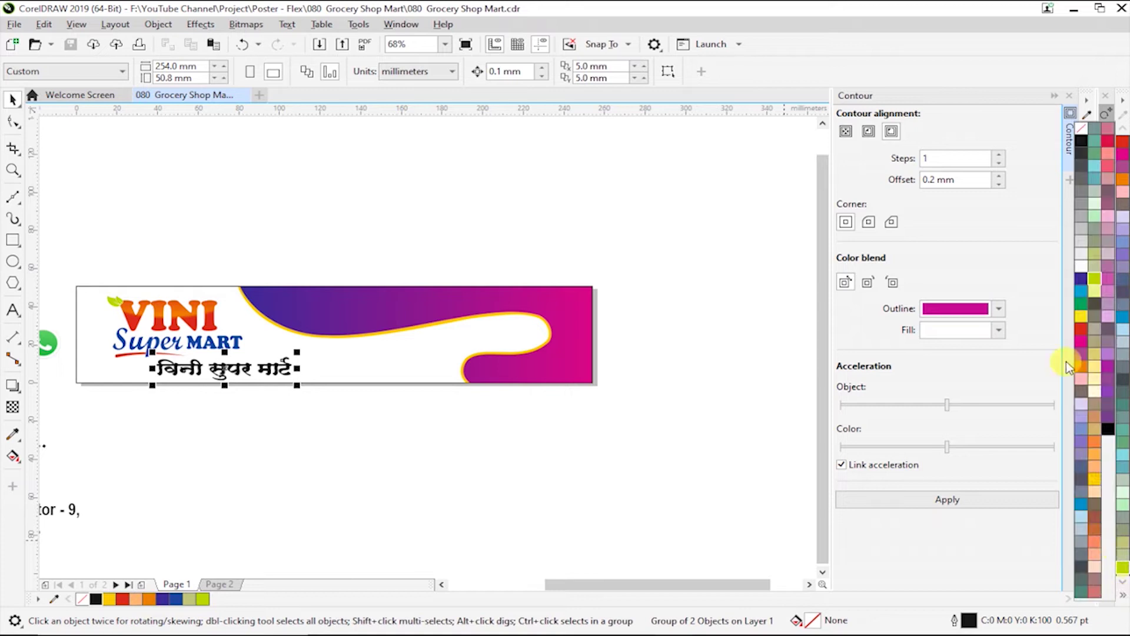
left_click(1082, 328)
key("z")
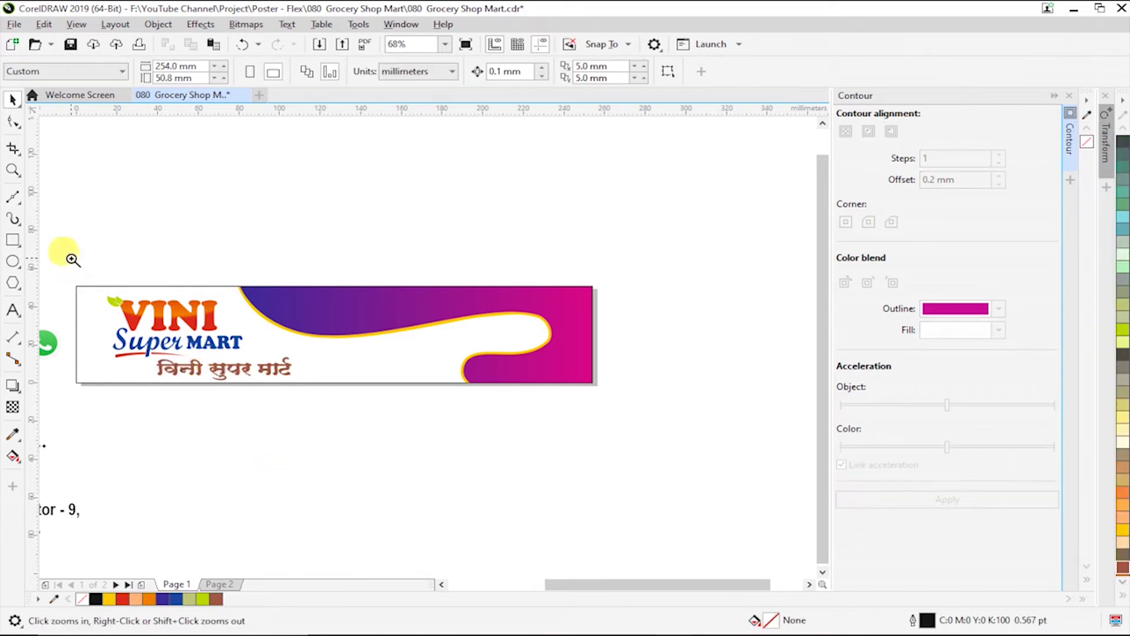
left_click_drag(71, 260, 412, 439)
key("space")
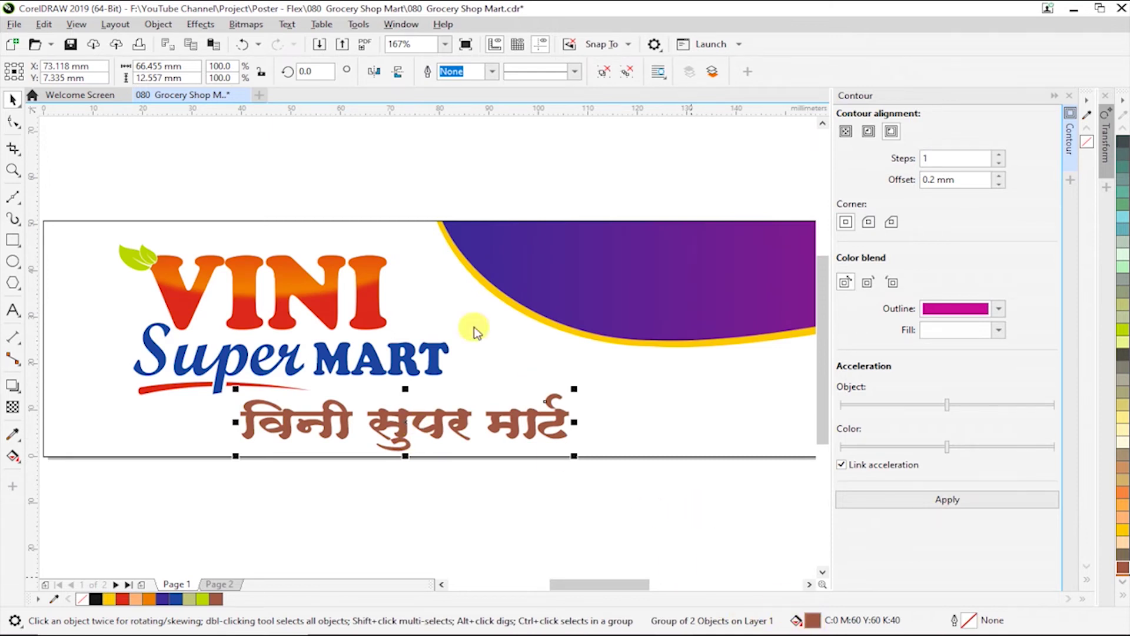
Set the Marathi name's fill to a custom crimson CMYK mix with magenta 100
key("shift+F11")
left_click_drag(474, 121, 745, 121)
left_click(665, 199)
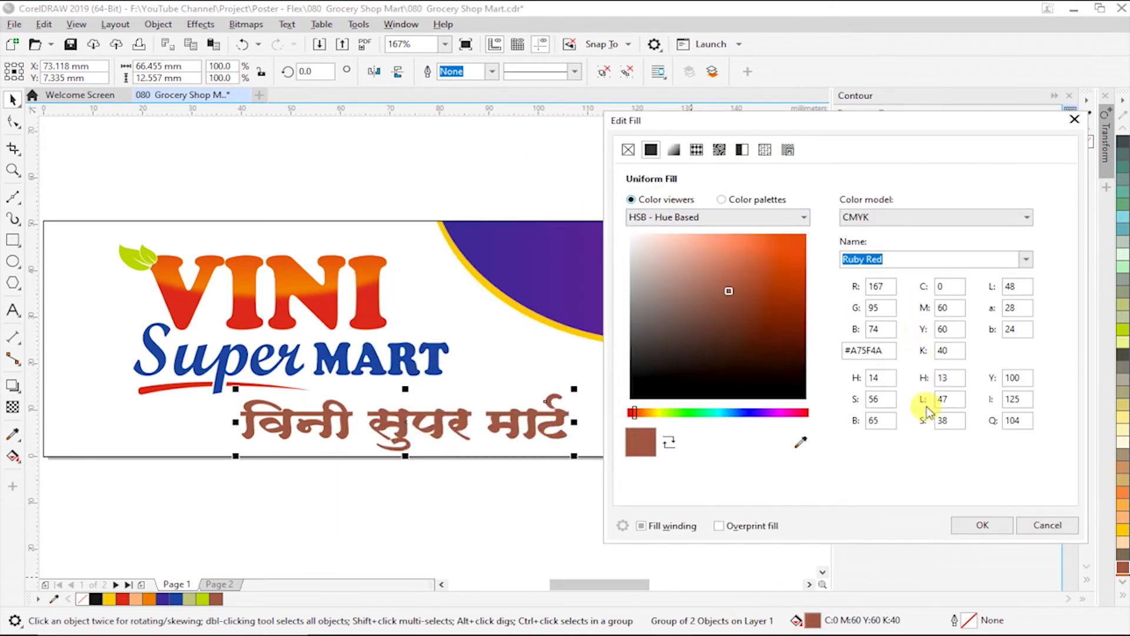
left_click(949, 327)
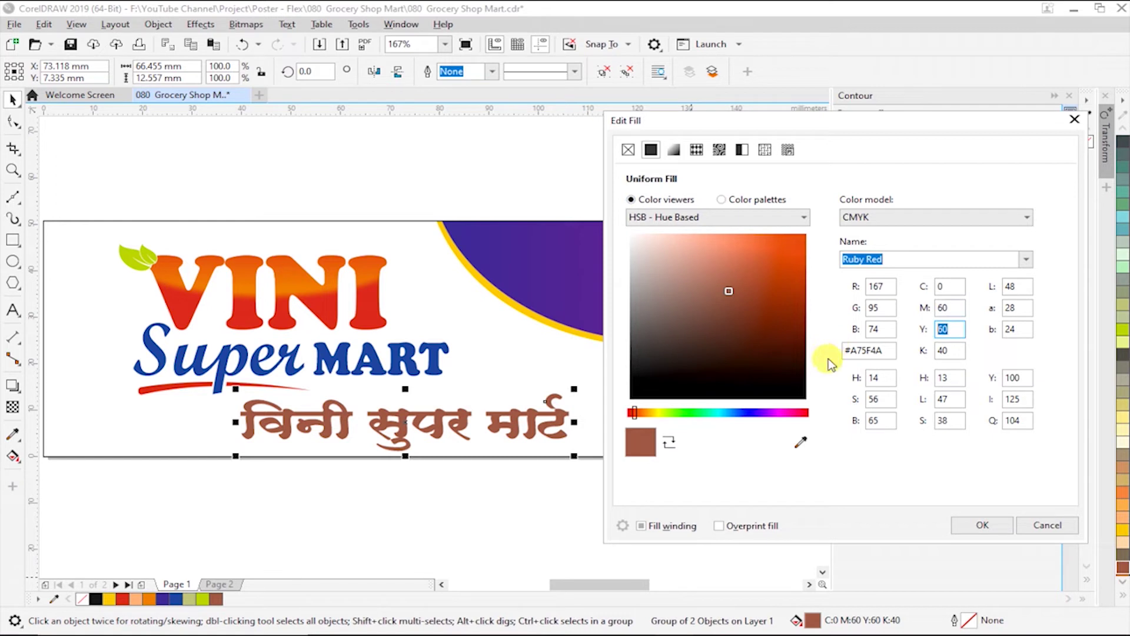
type("100")
key("Tab")
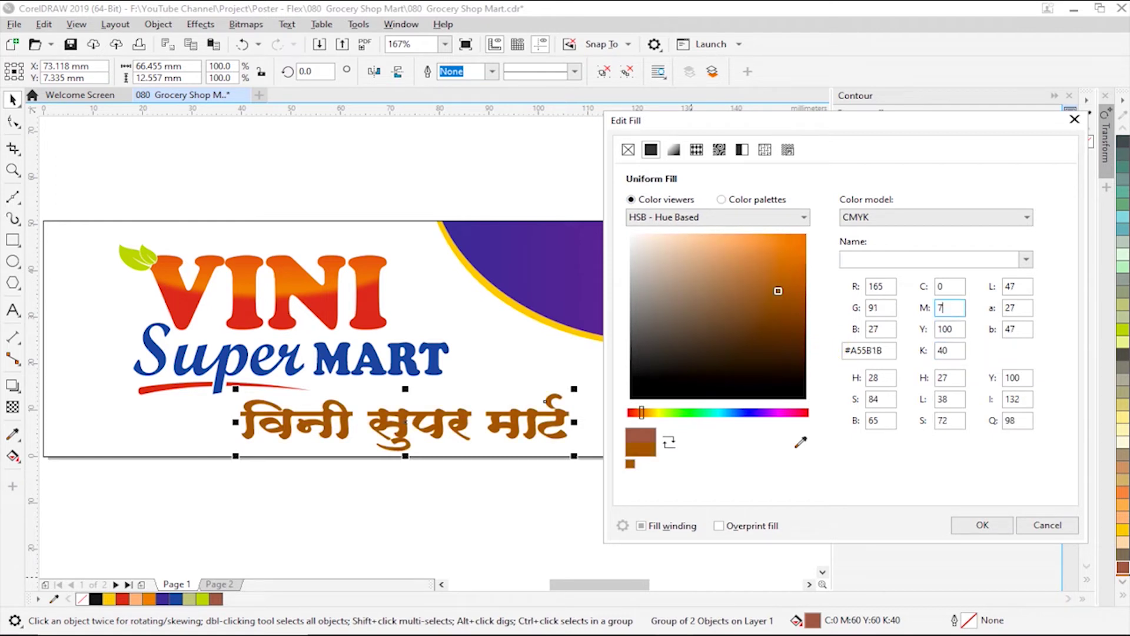
type("0")
key("Tab")
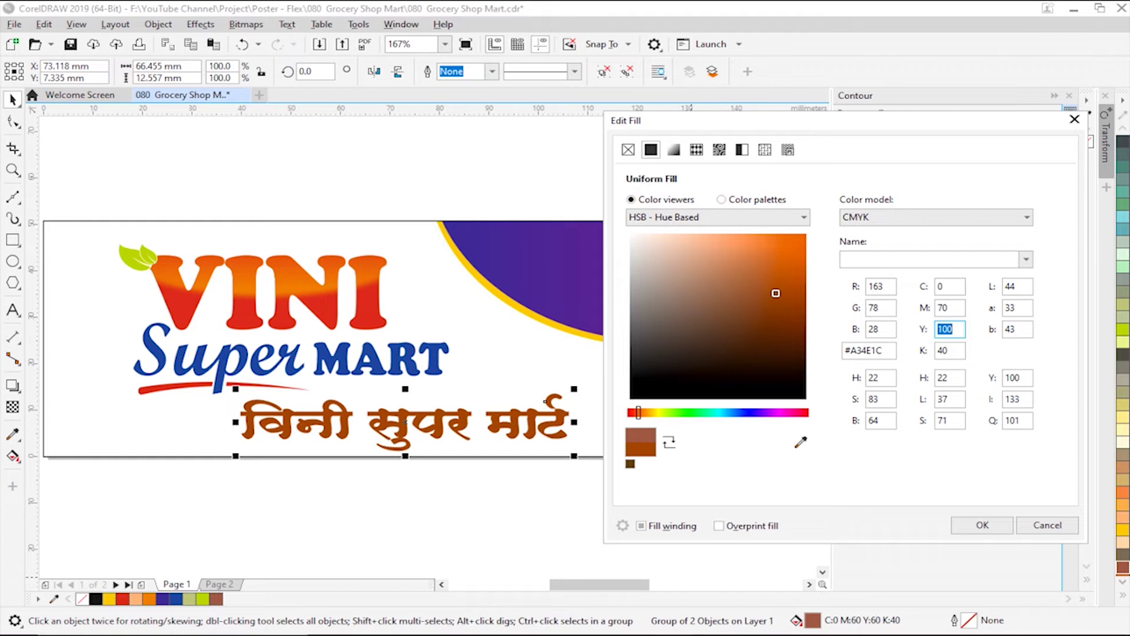
type("60")
key("Tab")
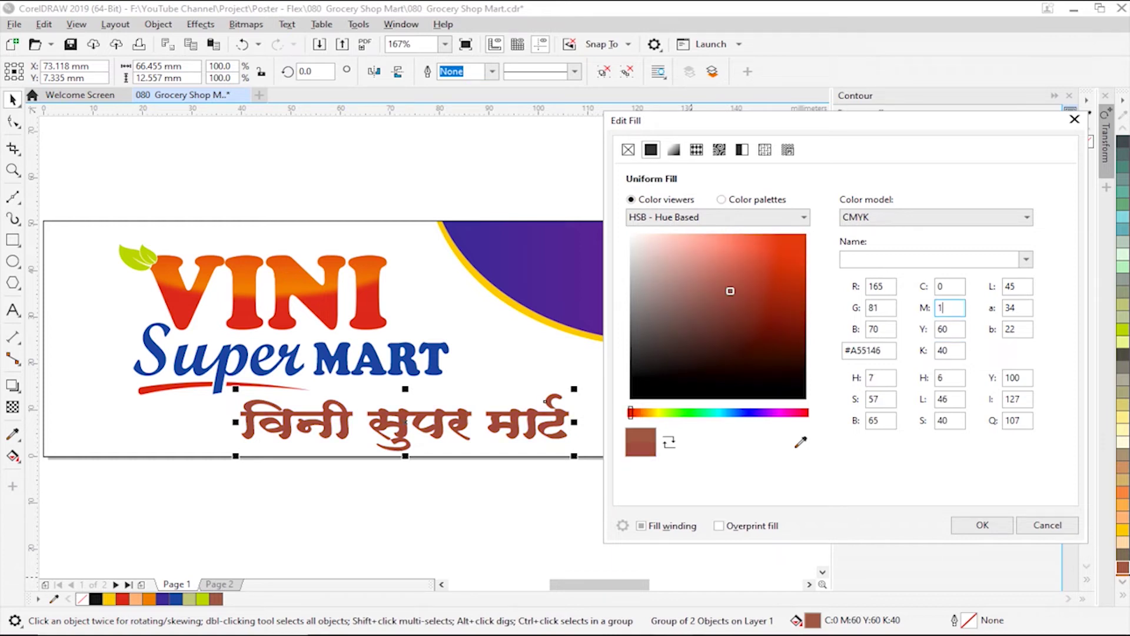
type("00")
key("Tab")
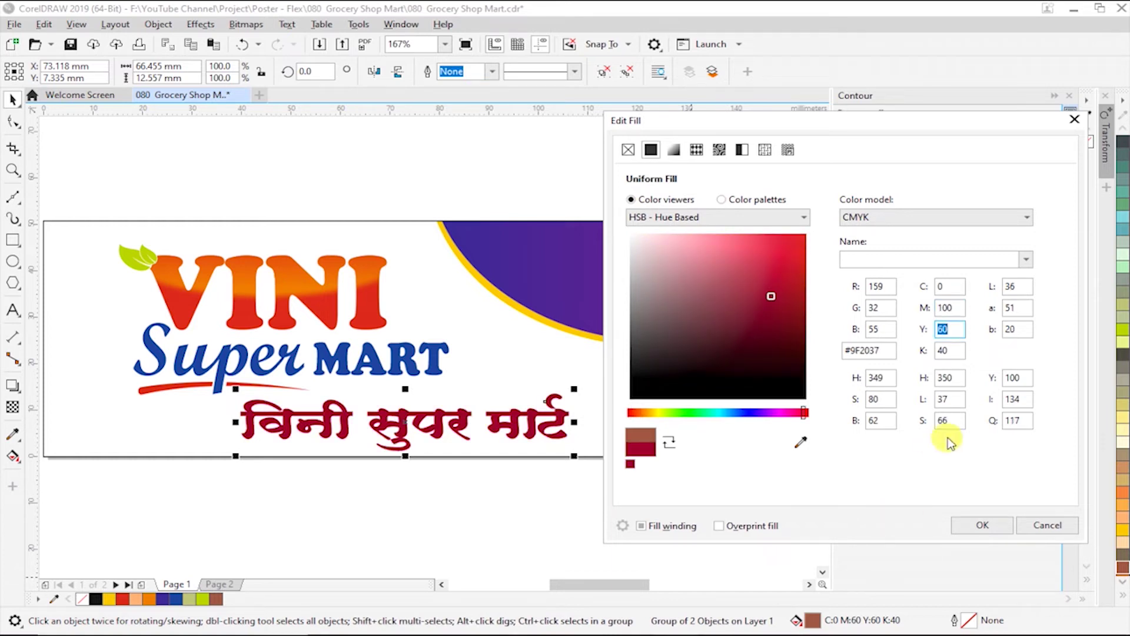
key("Tab")
key("Return")
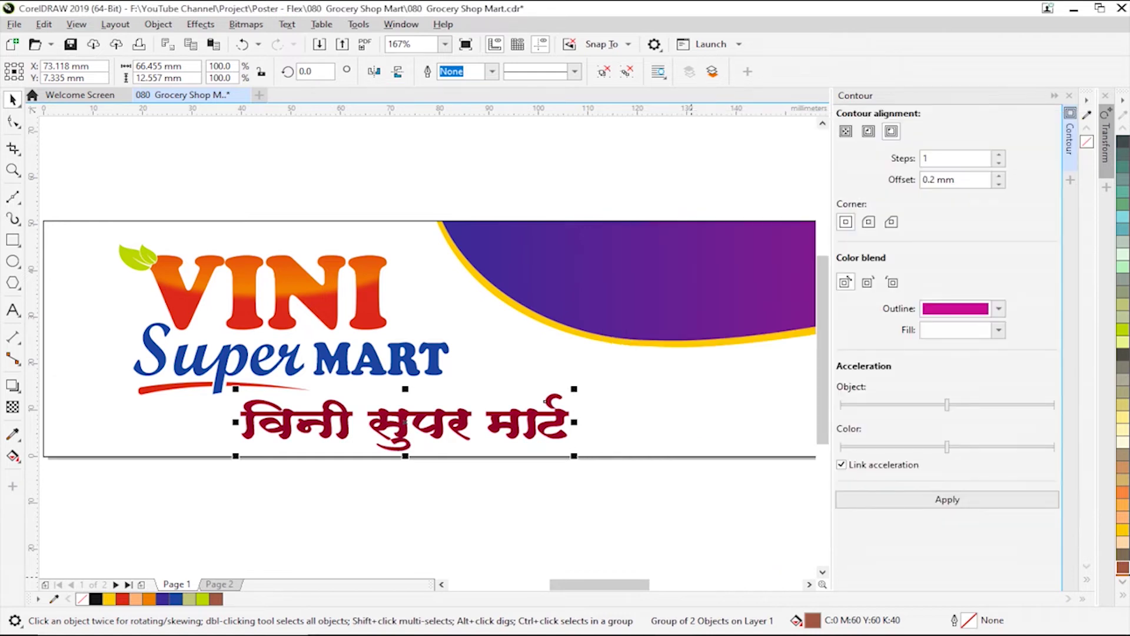
Zoom in to check the crimson reph curve above मार्ट
left_click(613, 456)
left_click(564, 419)
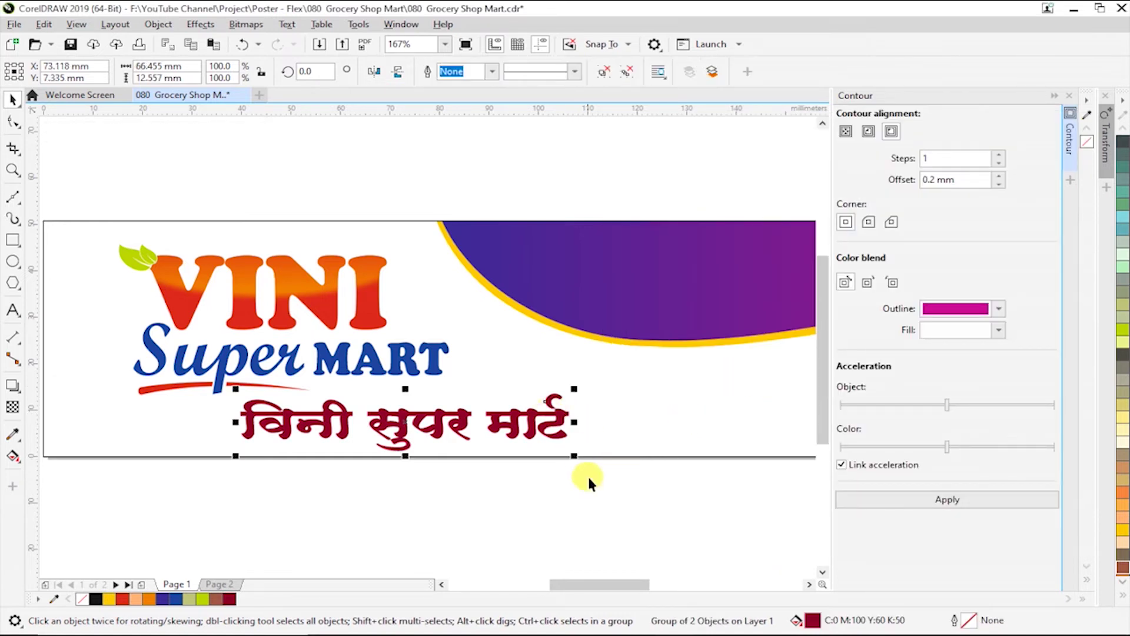
left_click(588, 471)
key("z")
left_click_drag(358, 323, 686, 489)
key("space")
left_click(495, 327, "ctrl")
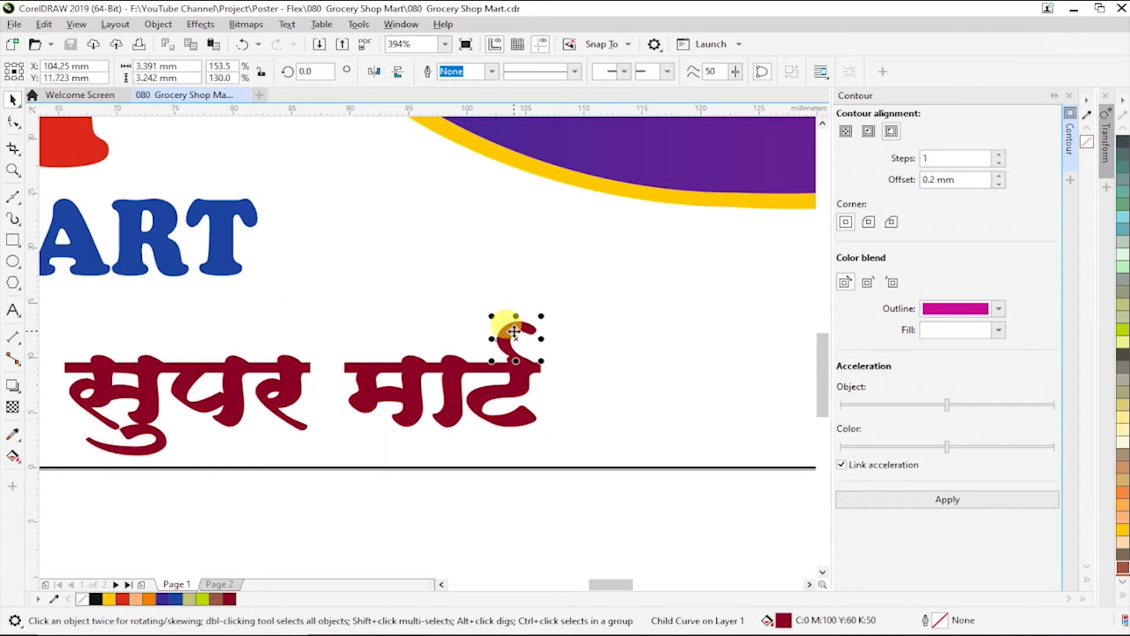
left_click(630, 454)
Ungroup the Marathi name from its reph curve and zoom out over the banner
key("F3")
left_click(584, 450)
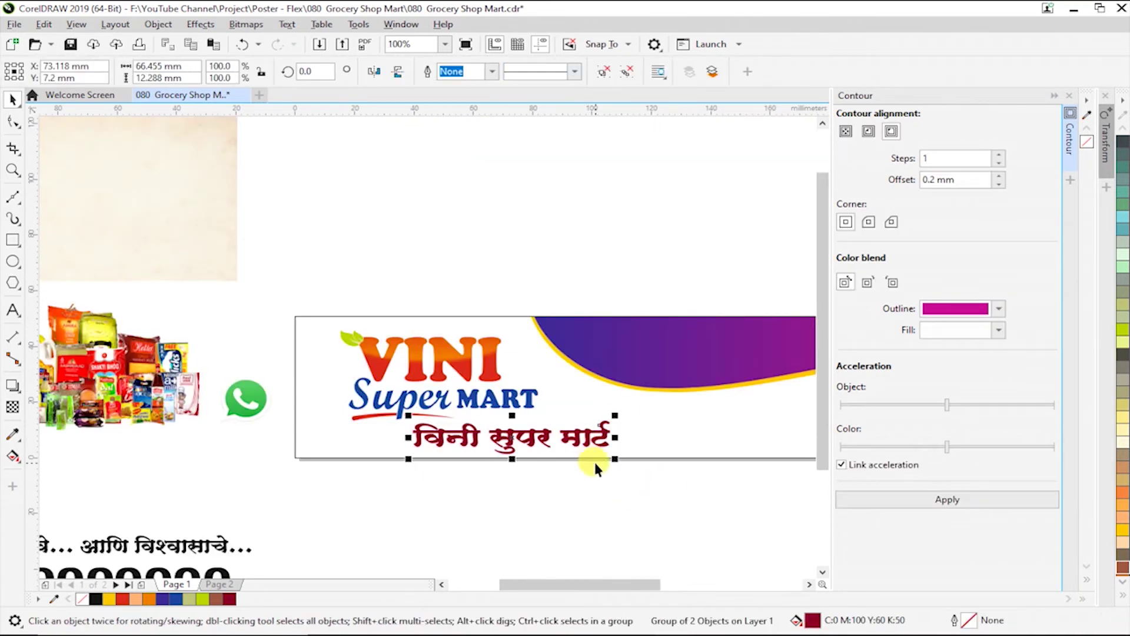
left_click(627, 72)
left_click(663, 211)
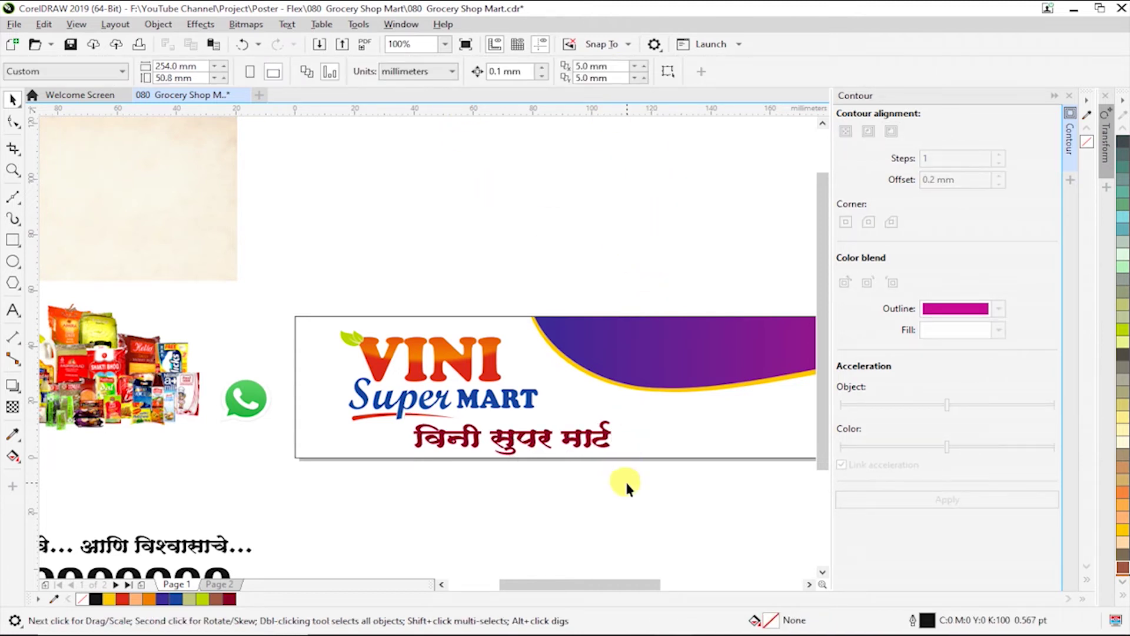
scroll(626, 479, "down", 2)
key("z")
scroll(391, 512, "up", 2)
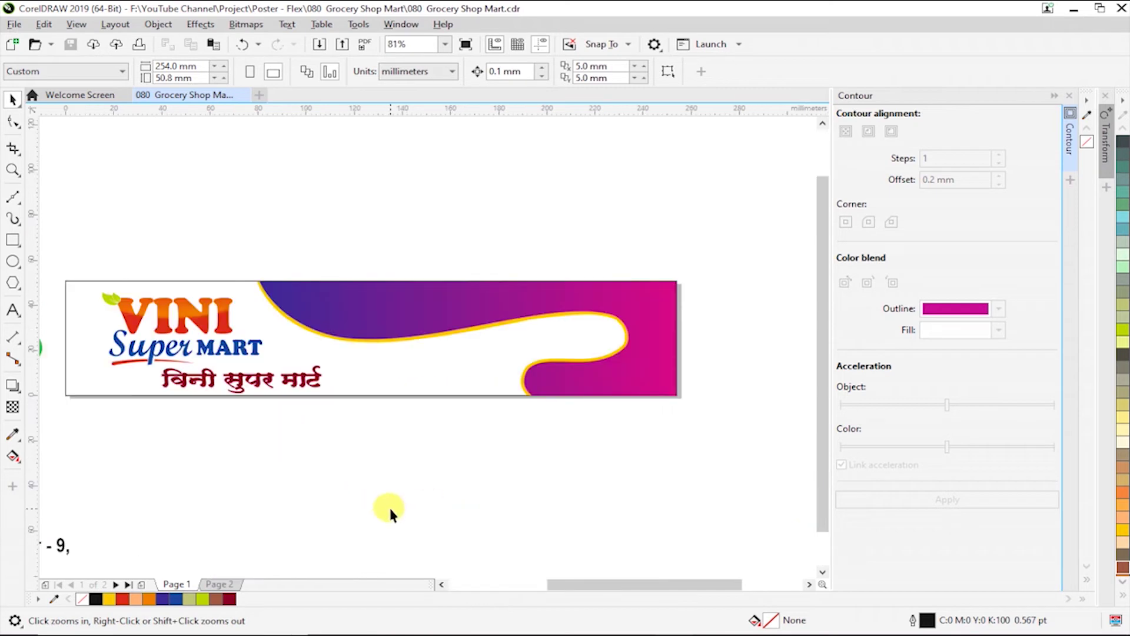
scroll(222, 472, "down", 2)
Move the grocery products image onto the banner's right side
key("space")
left_click(190, 351)
left_click_drag(189, 352, 668, 355)
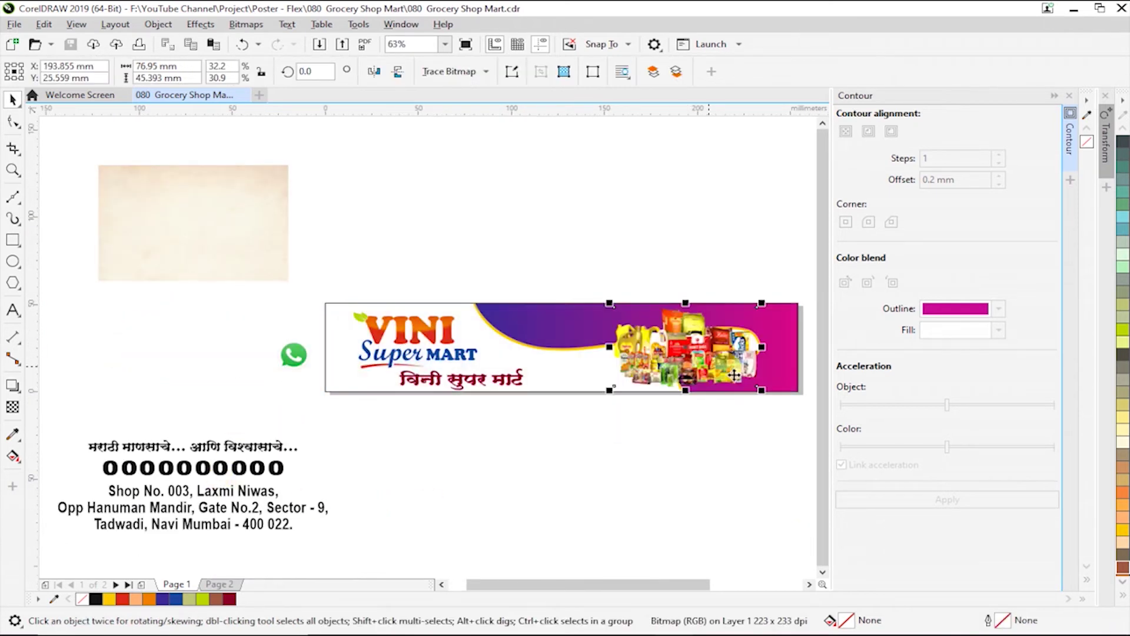
key("z")
left_click(658, 454)
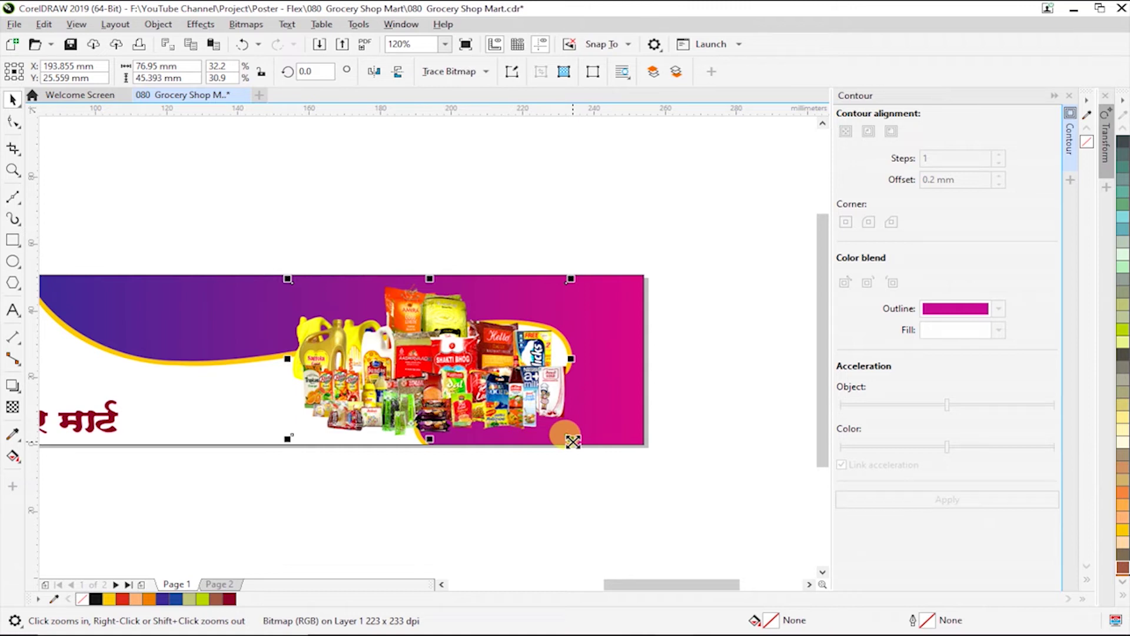
key("space")
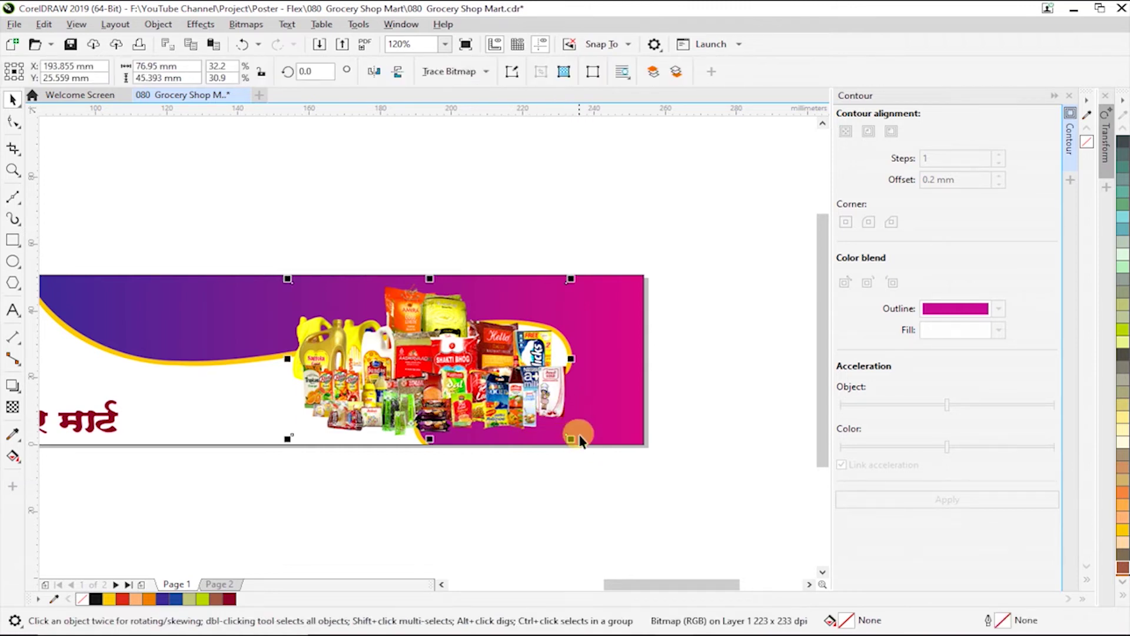
Scale the grocery image down from its corner and set it on the swoosh
left_click_drag(578, 442, 524, 415)
left_click_drag(455, 385, 491, 402)
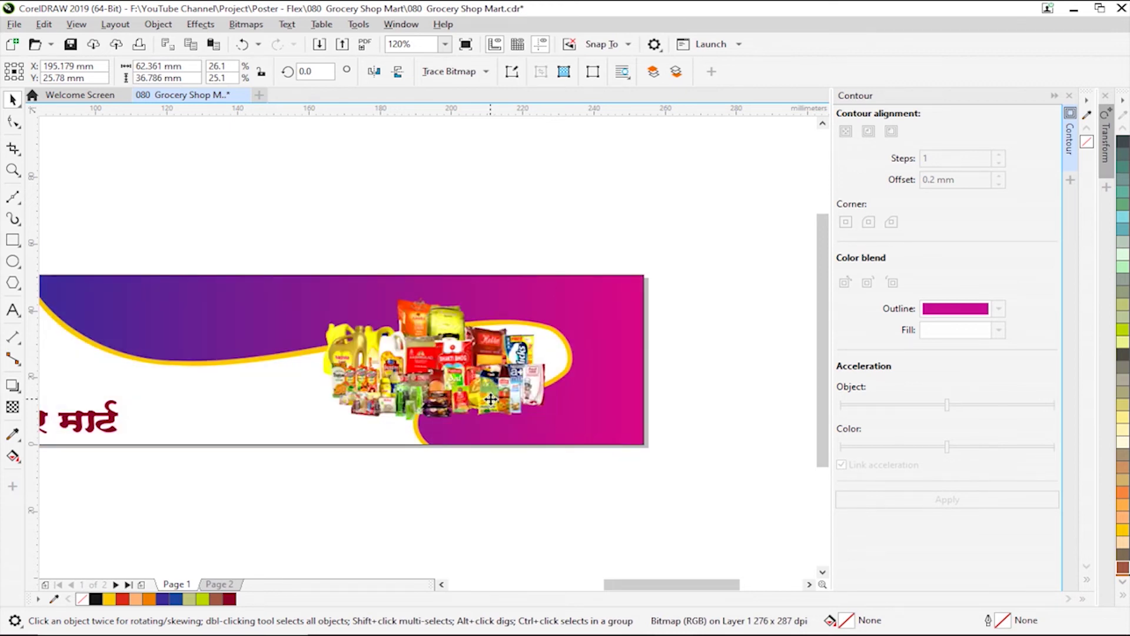
left_click(490, 398)
left_click(538, 416)
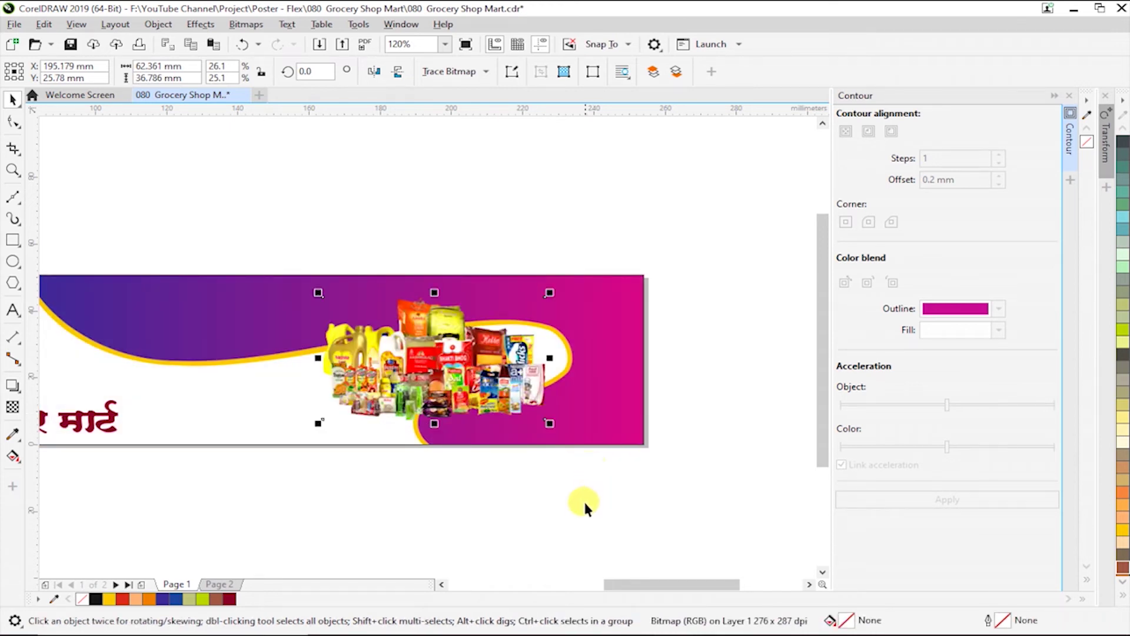
left_click(500, 524)
Nudge the grocery image further right within the banner
scroll(500, 524, "down", 3)
key("z")
left_click_drag(65, 361, 634, 525)
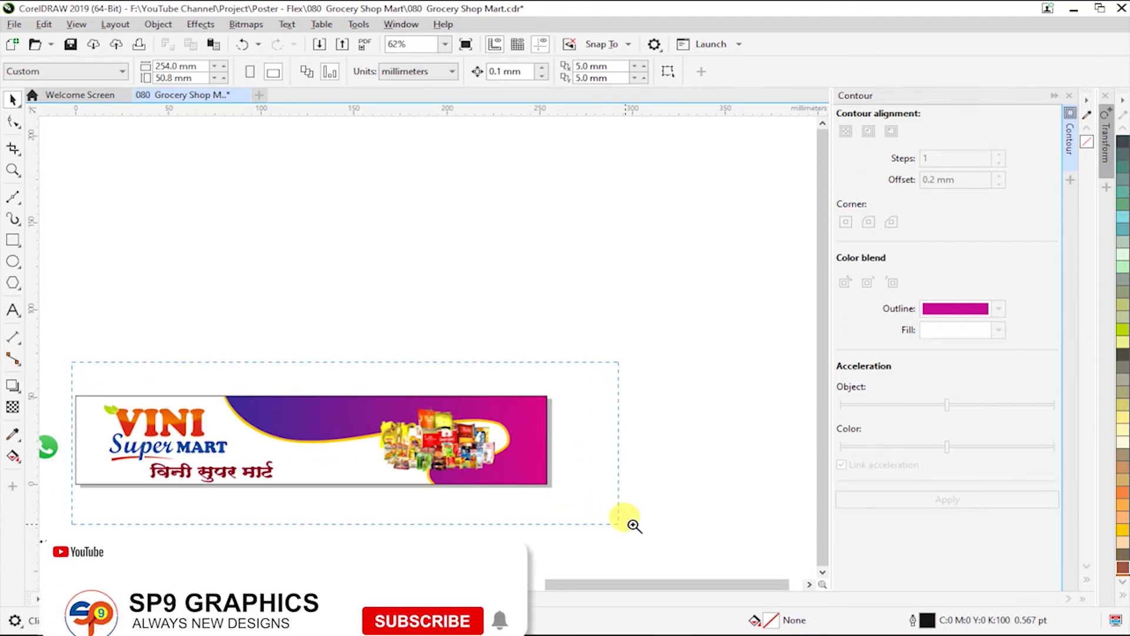
key("space")
left_click(570, 382)
left_click_drag(546, 376, 564, 373)
Make a copy of the grocery image and move it to the right
key("z")
left_click_drag(412, 265, 642, 418)
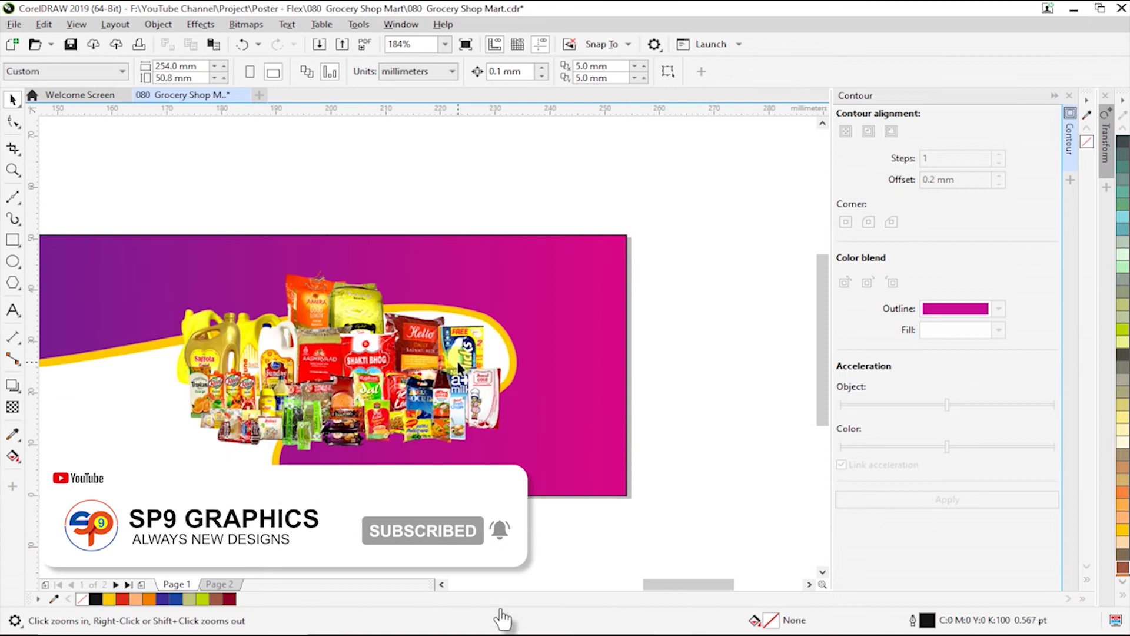
key("space")
left_click(190, 44)
left_click_drag(303, 412, 572, 412)
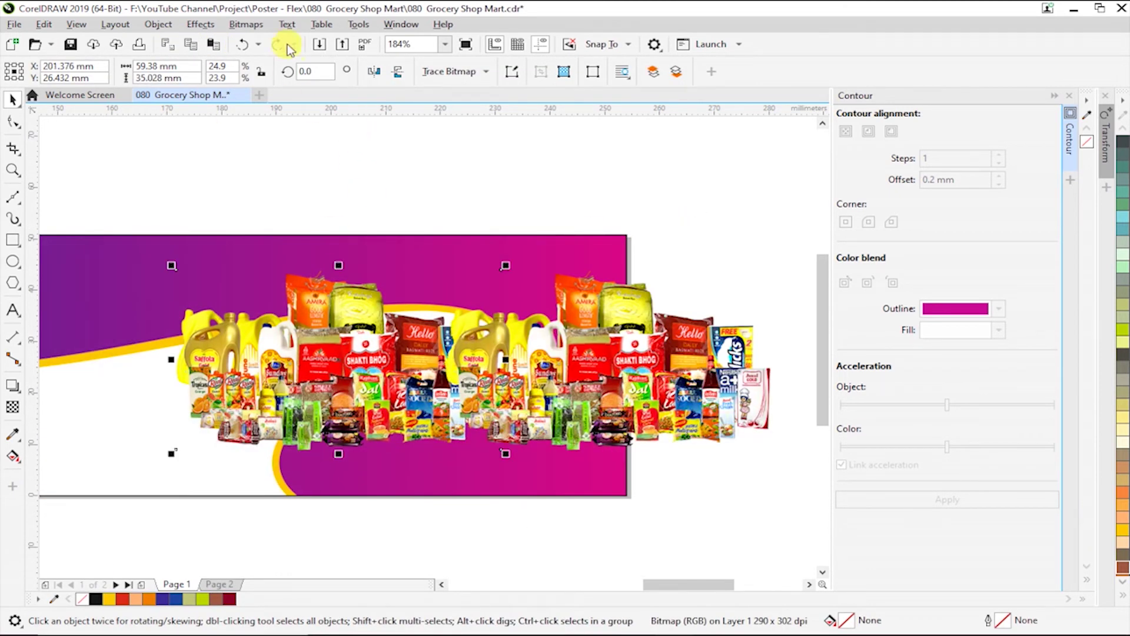
Convert the grocery image copy into a 300 dpi CMYK bitmap
left_click(247, 24)
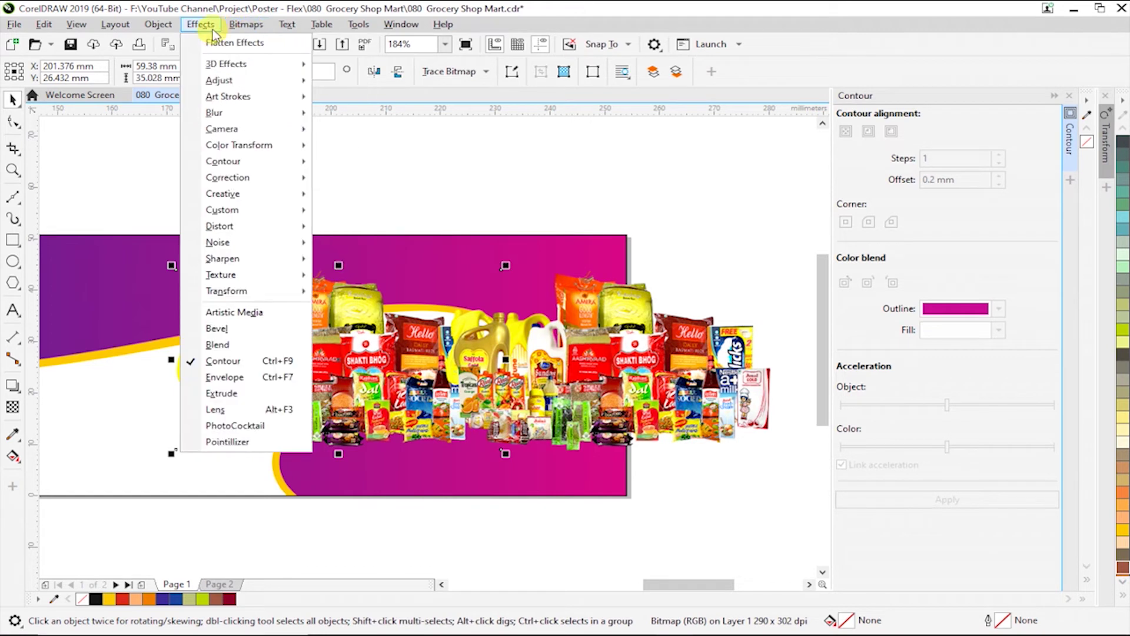
left_click(476, 178)
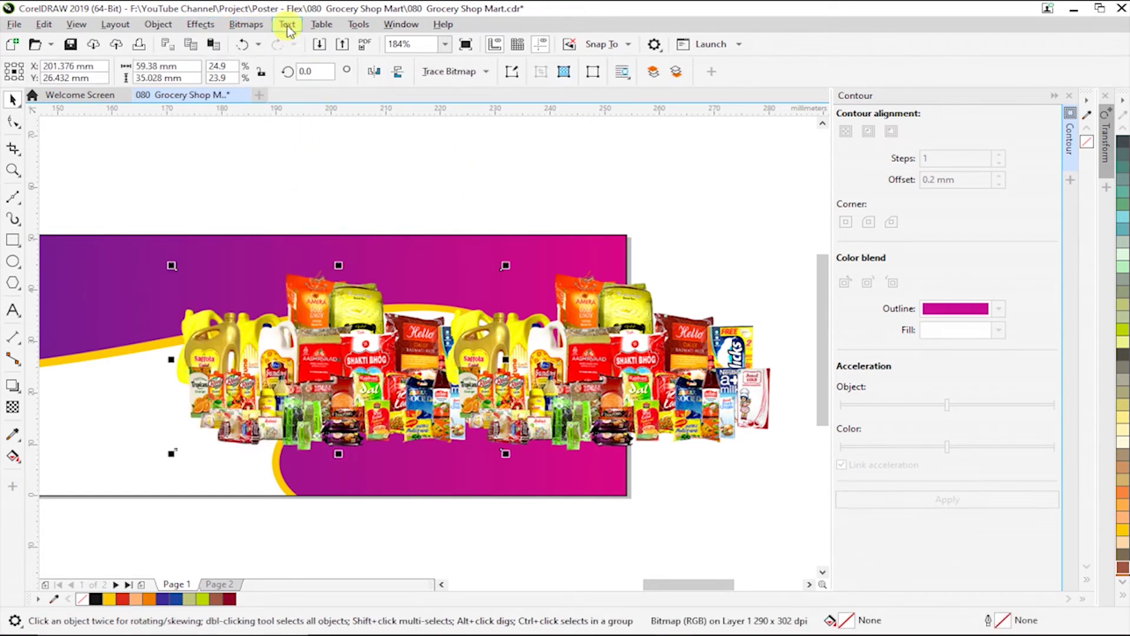
left_click(247, 25)
left_click(259, 43)
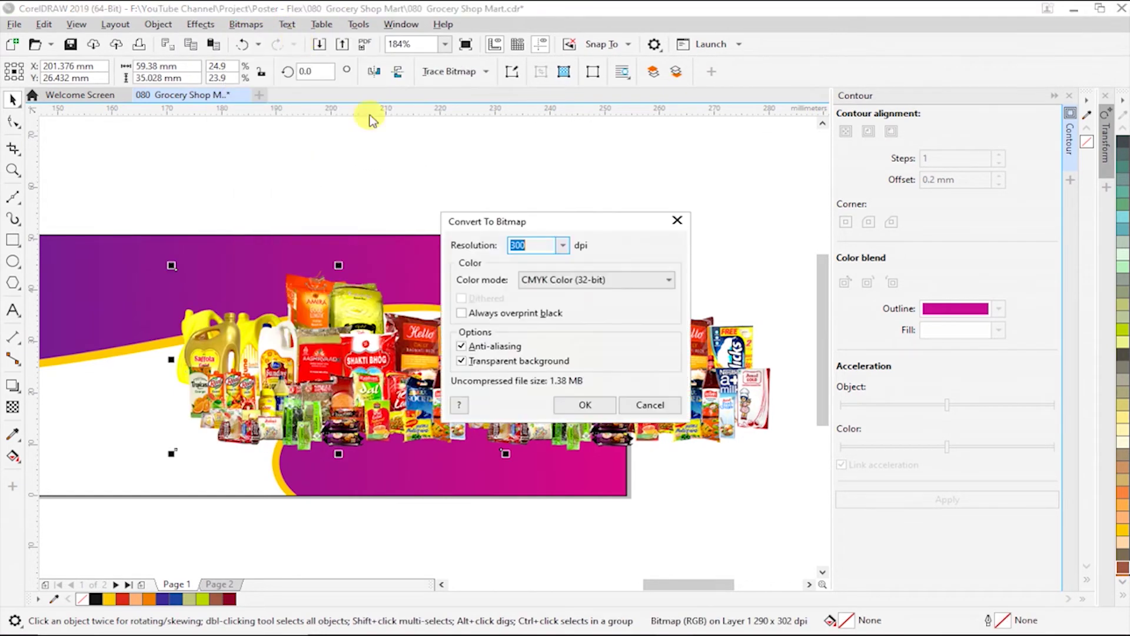
left_click(586, 406)
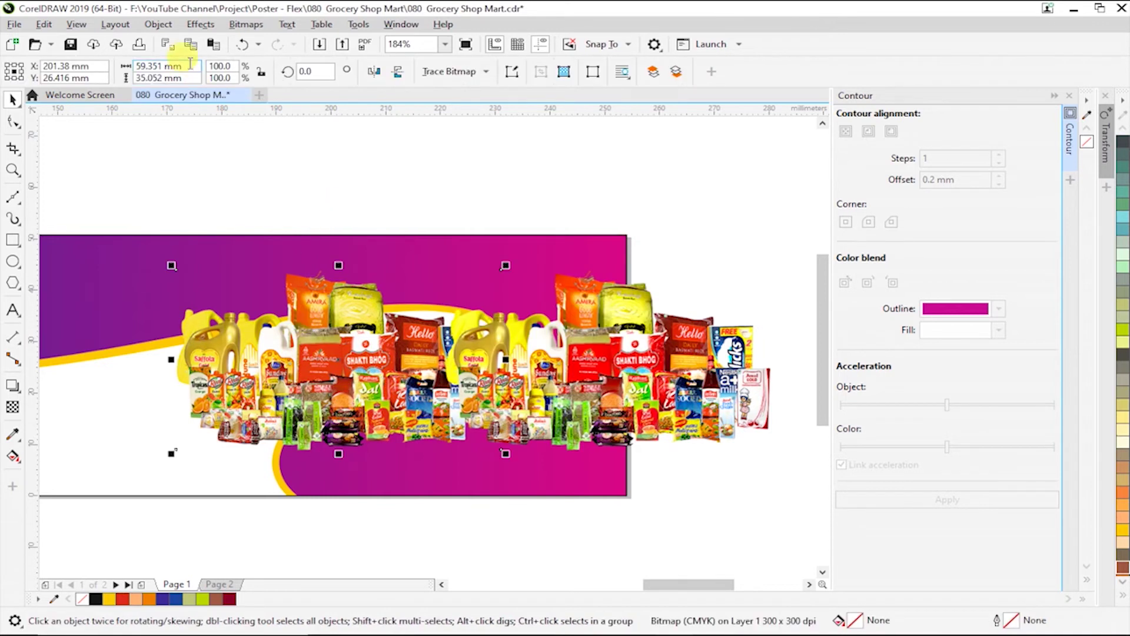
Darken the copy to black with Brightness/Contrast/Intensity at -100
left_click(200, 25)
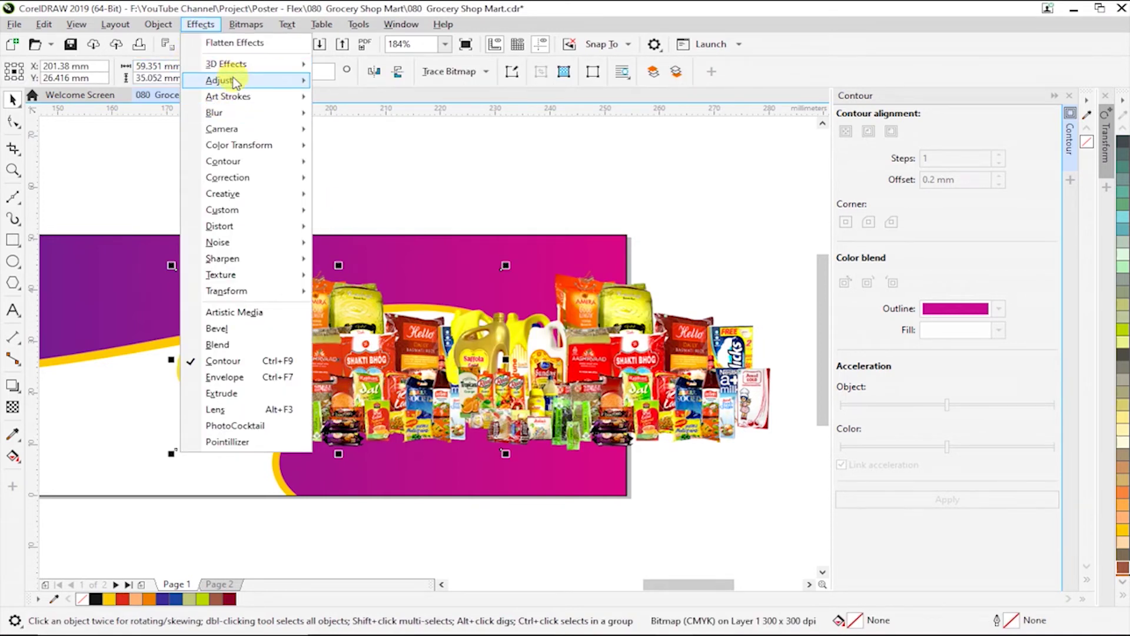
mouse_move(220, 80)
left_click(404, 194)
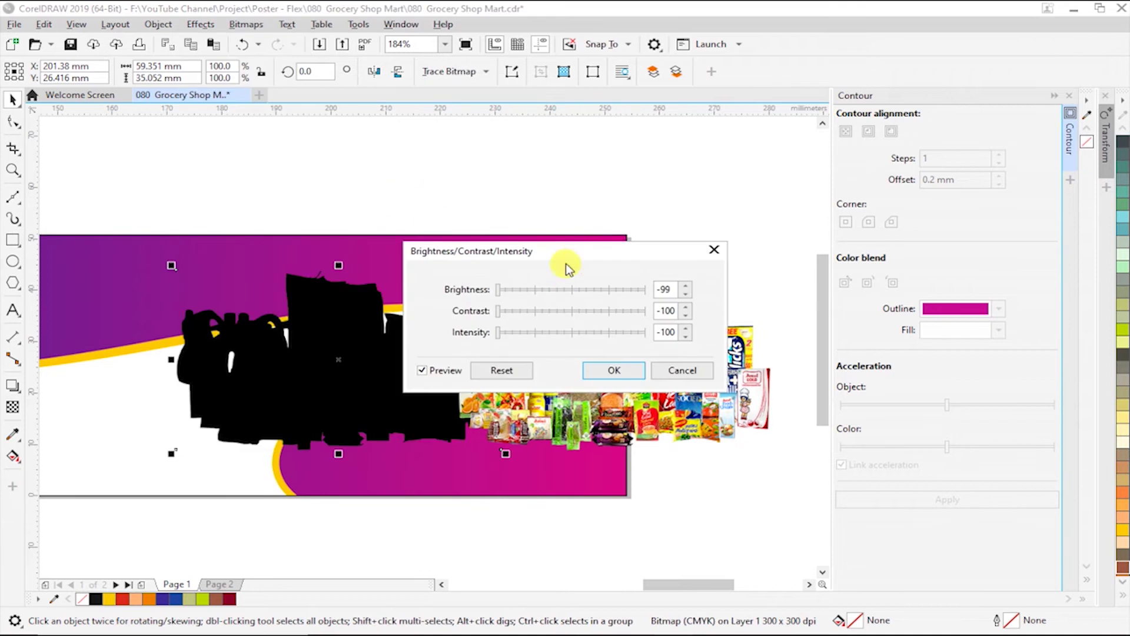
left_click_drag(568, 264, 718, 201)
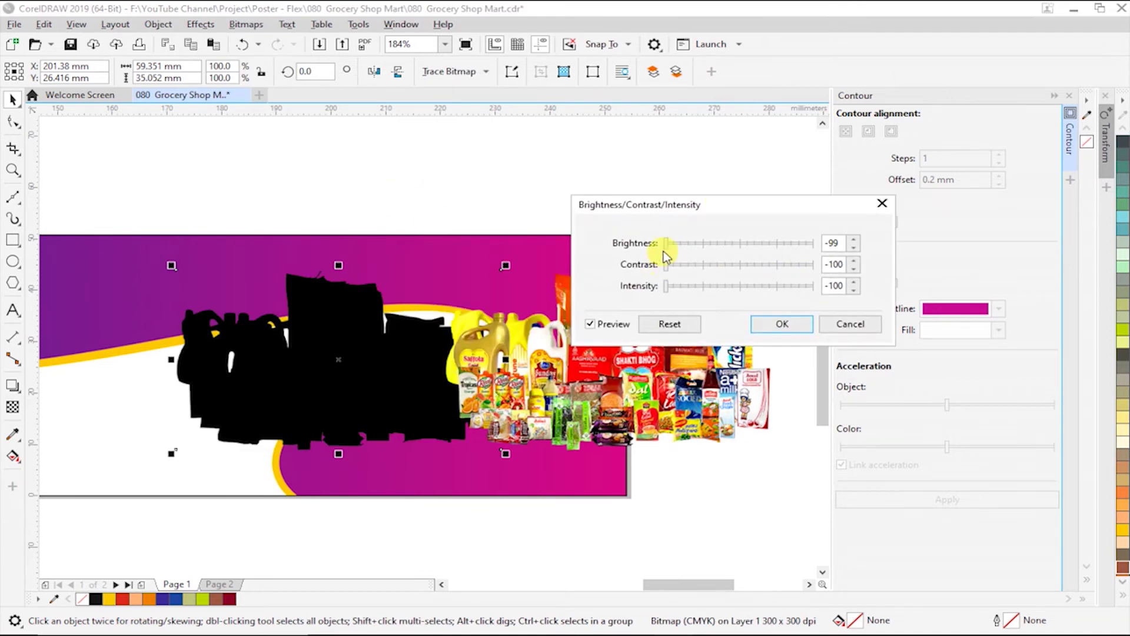
left_click(781, 326)
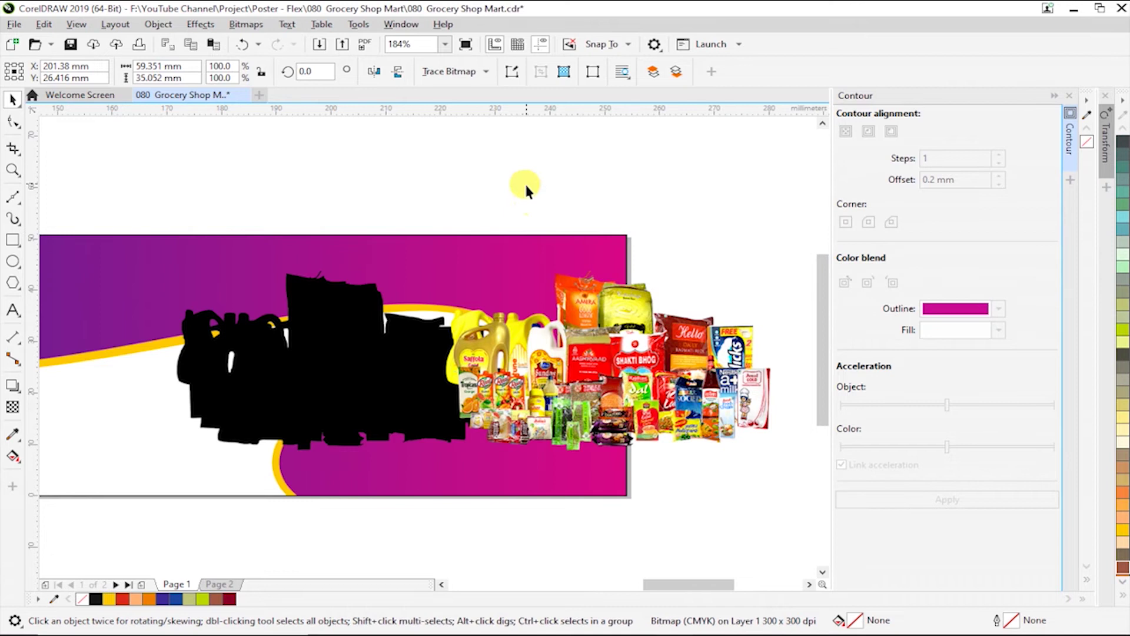
Outline-trace the black bitmap into a solid silhouette shape
left_click(448, 71)
left_click(547, 159)
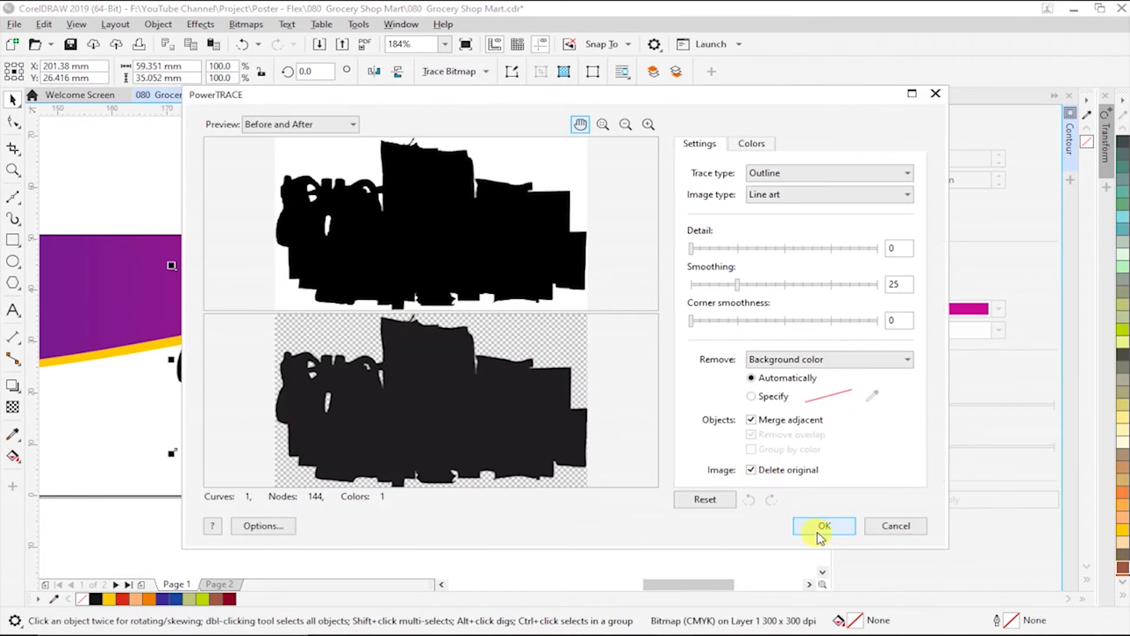
left_click(821, 537)
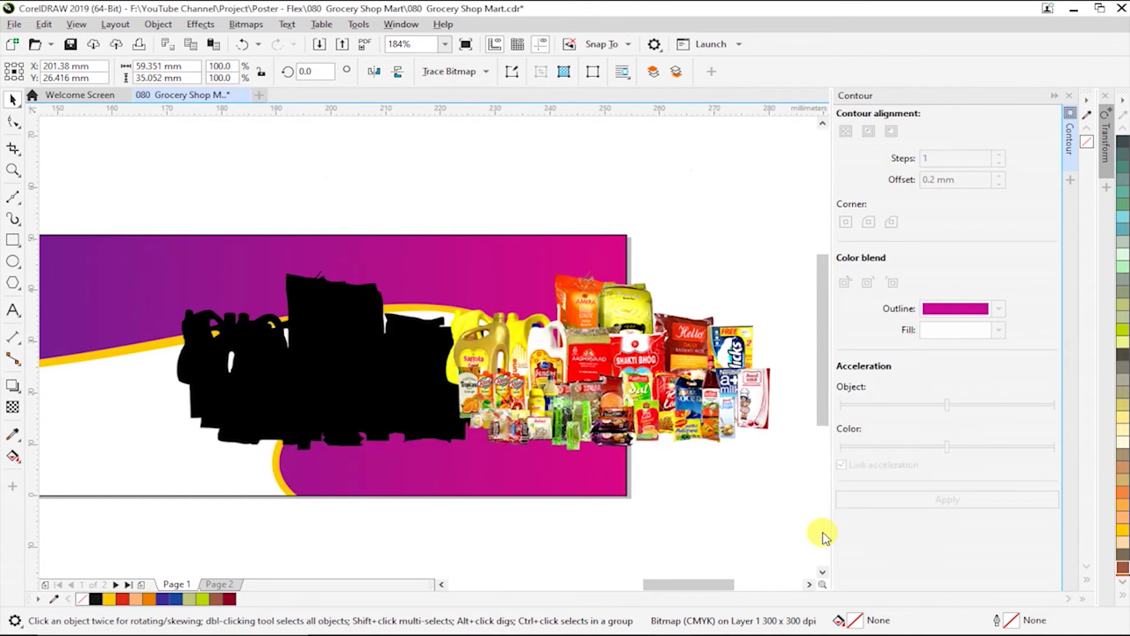
left_click(391, 482)
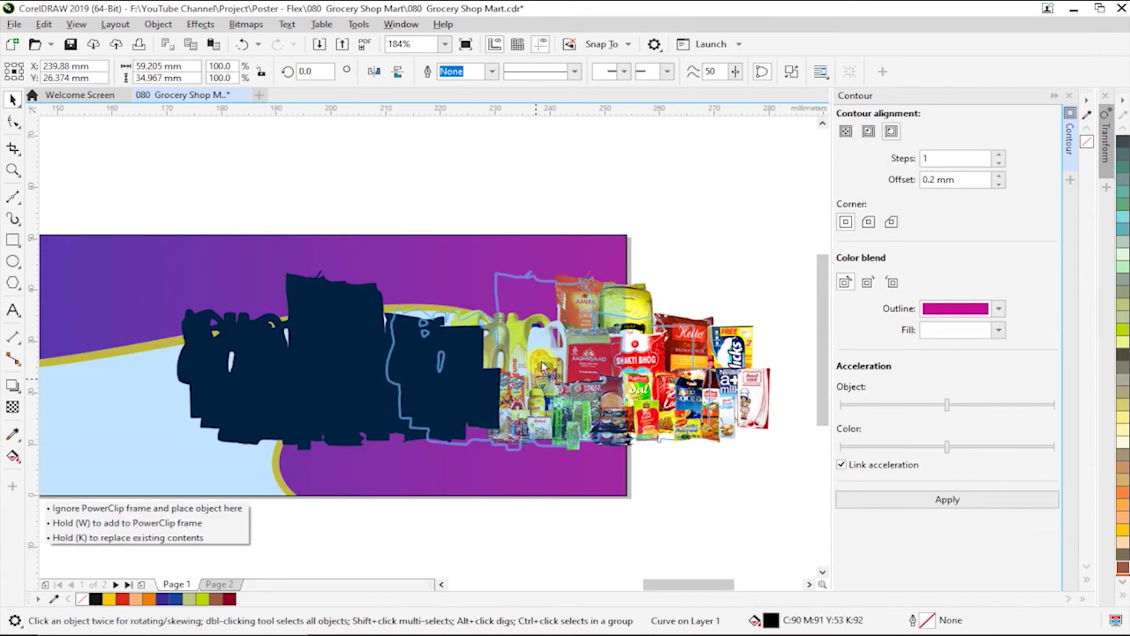
Position the black silhouette to the left of the grocery products image
left_click_drag(331, 380, 323, 393)
left_click(298, 373)
left_click(556, 356)
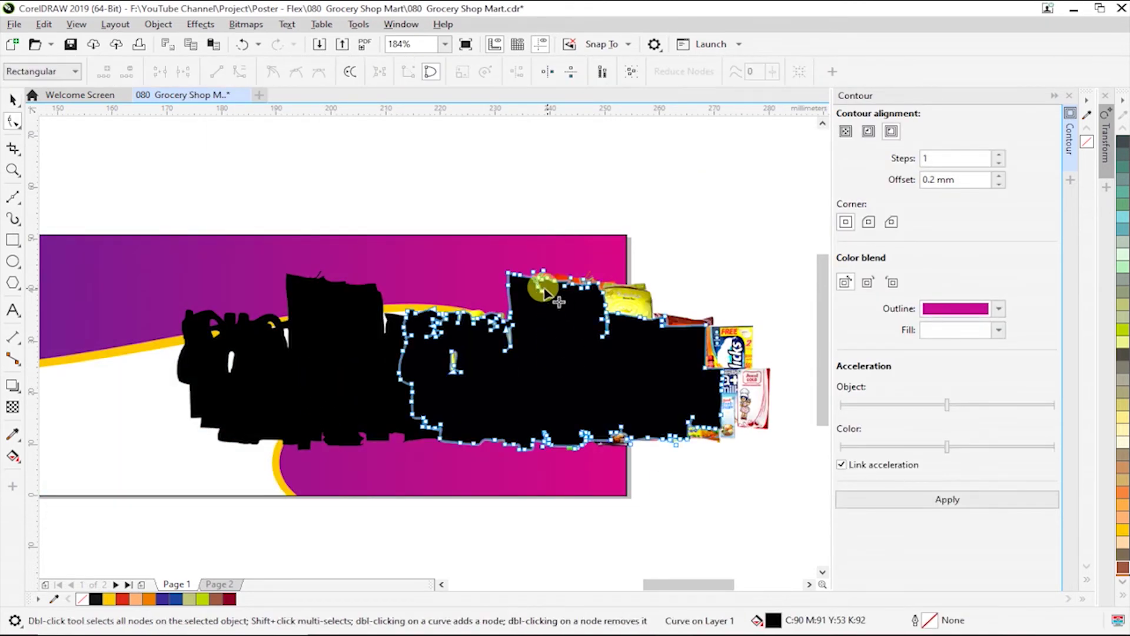
left_click(298, 383)
left_click_drag(361, 390, 575, 383)
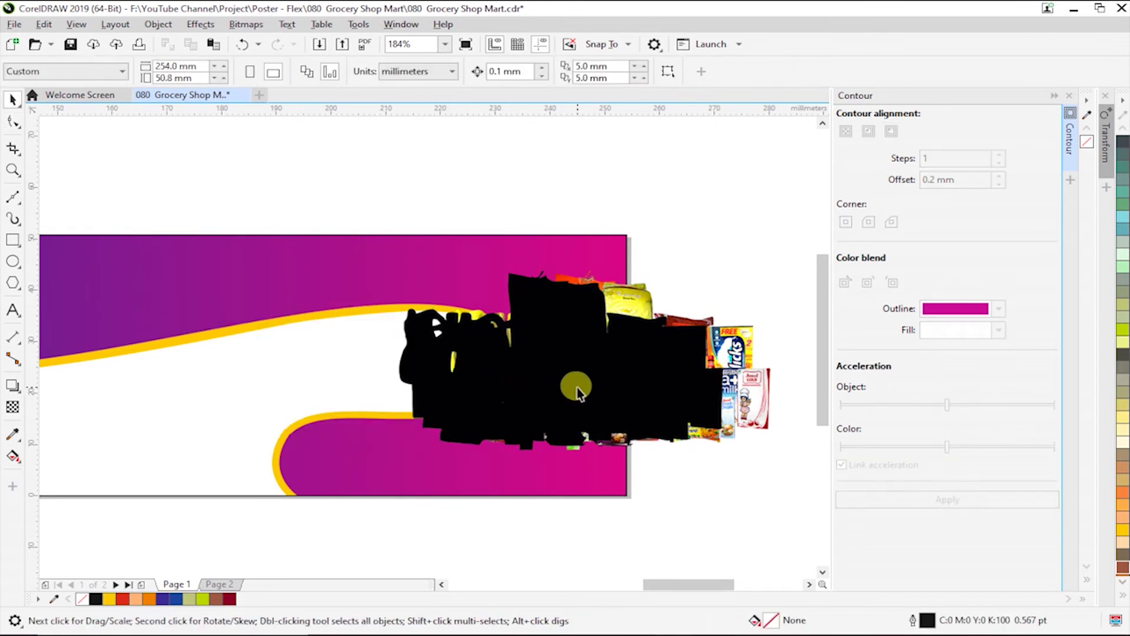
left_click_drag(270, 399, 394, 420)
left_click(394, 421)
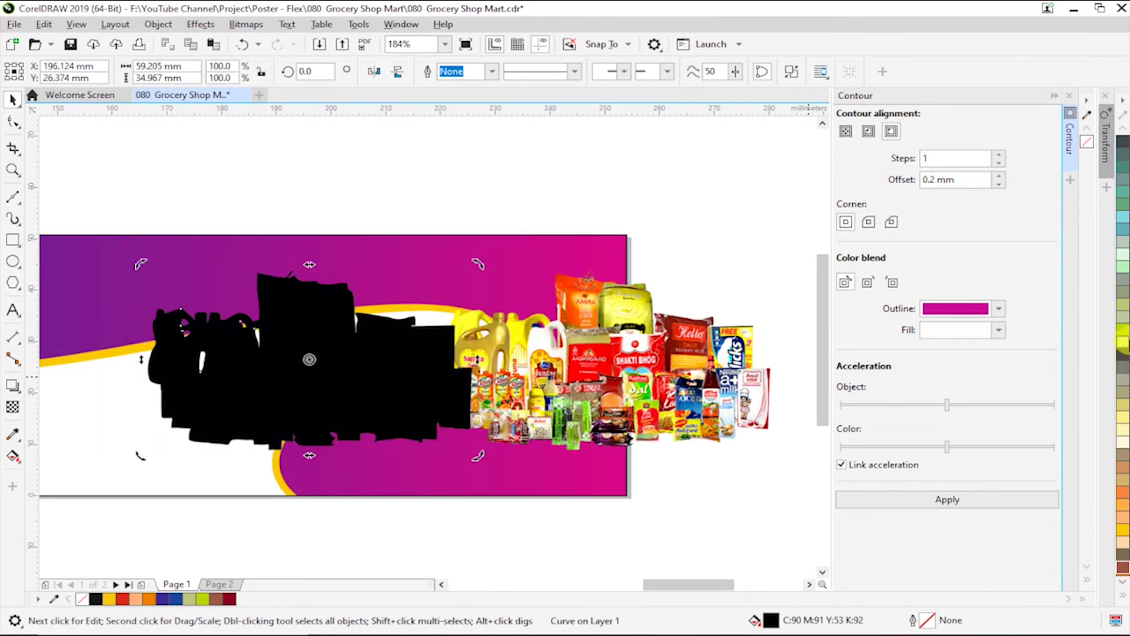
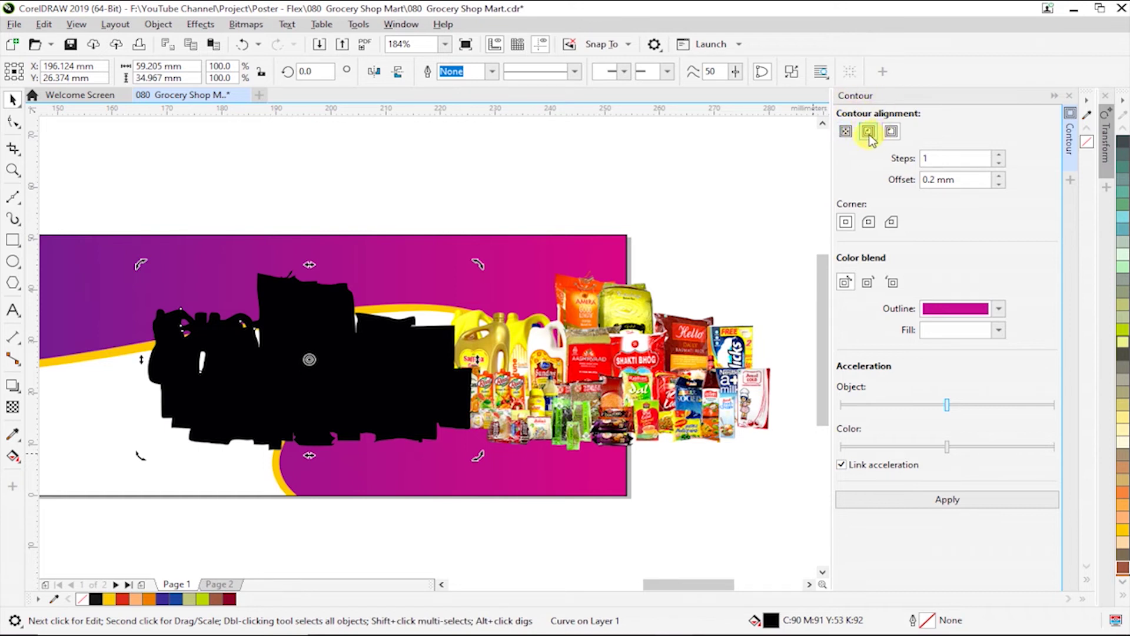
Apply an outside contour around the black silhouette, widening the offset to 1 mm
left_click(900, 133)
left_click(949, 499)
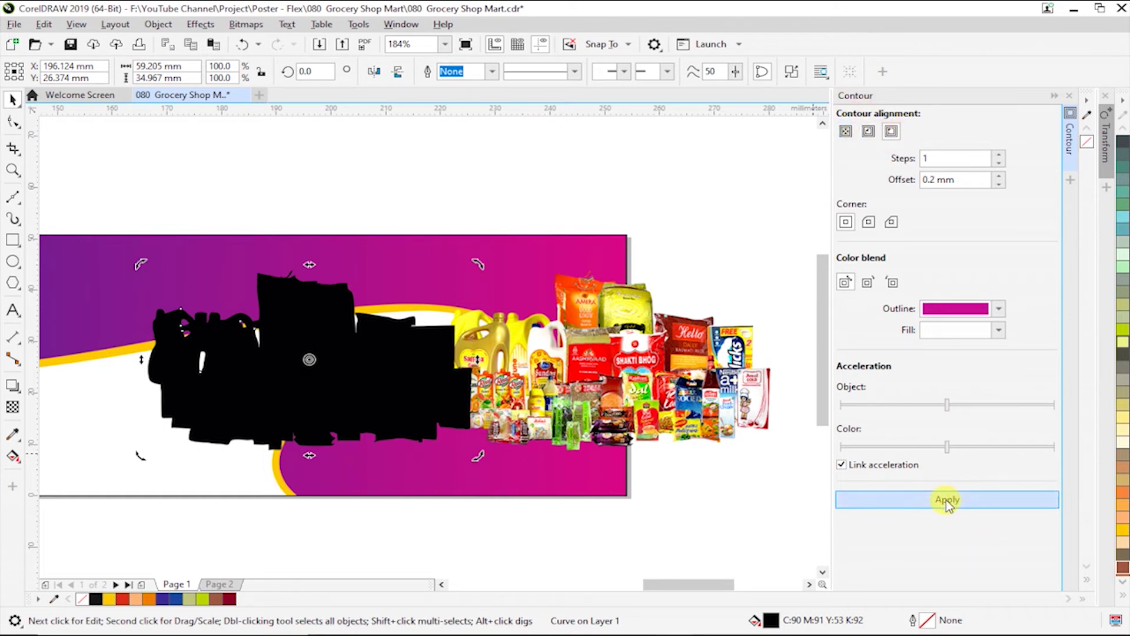
type("5")
key("Return")
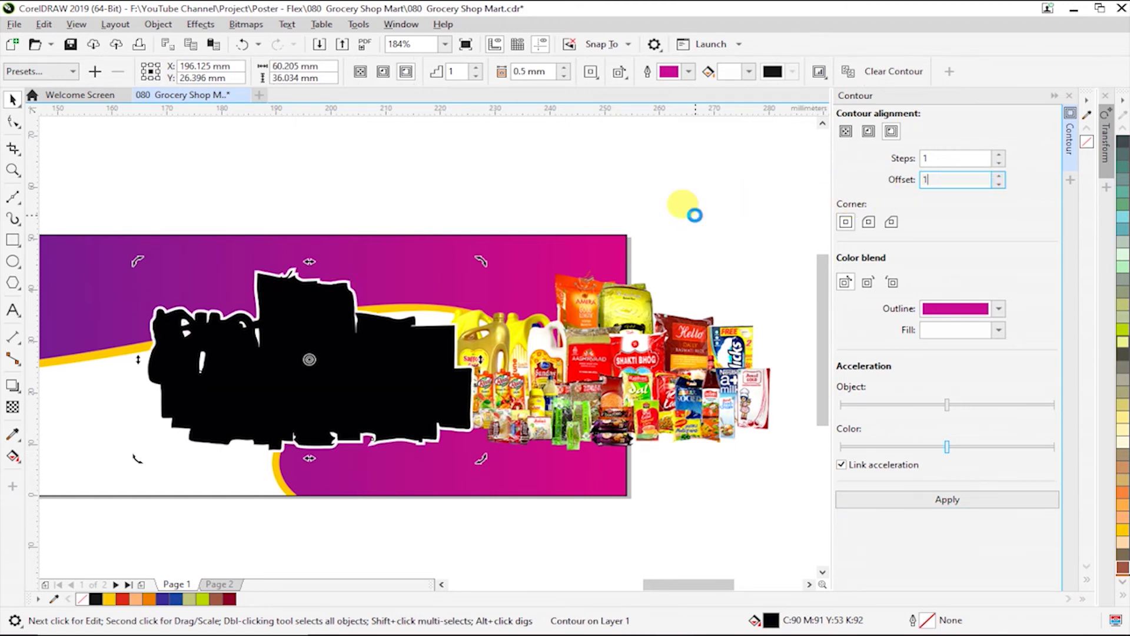
left_click(448, 362)
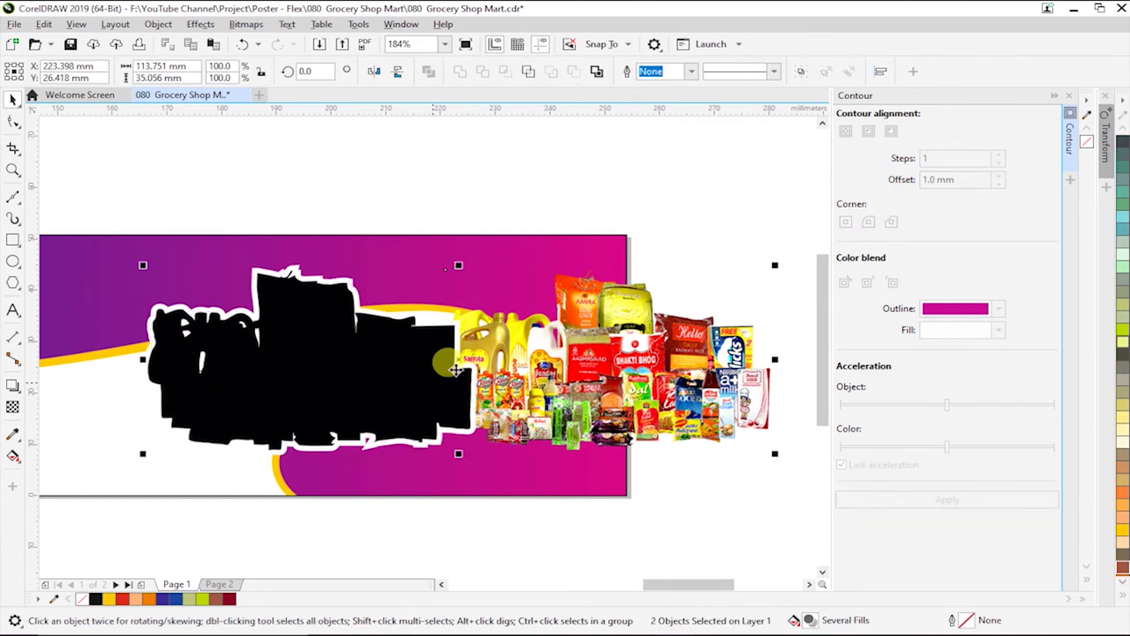
key("ctrl+z")
key("ctrl+shift+z")
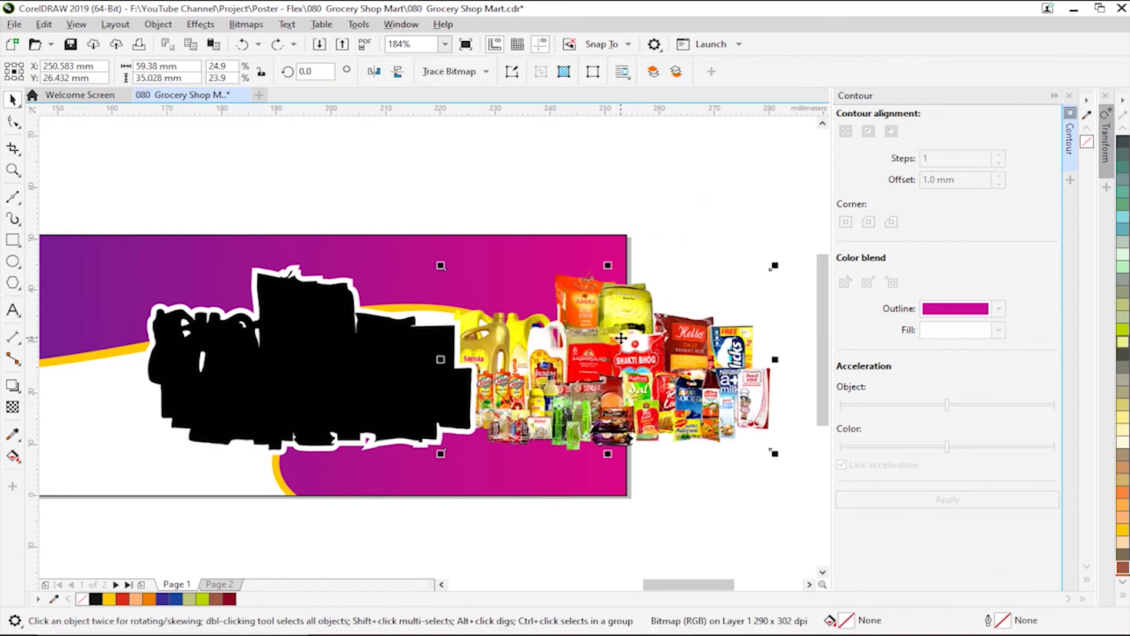
key("ctrl+shift+z")
Break the contour apart from the silhouette and delete the black shape
left_click(522, 510)
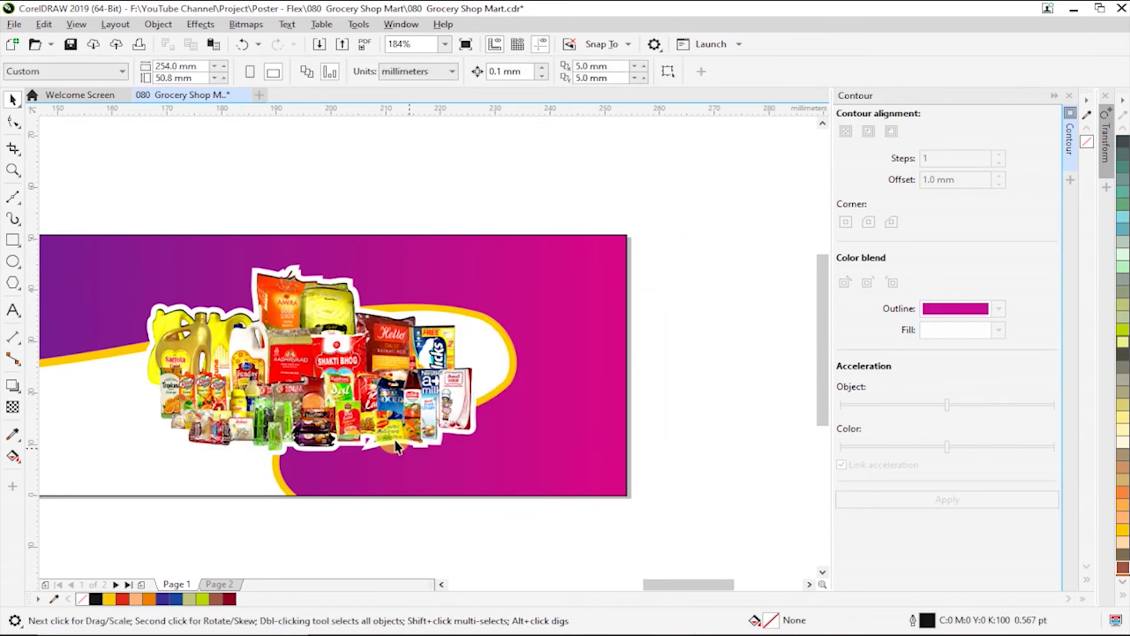
left_click_drag(302, 276, 514, 279)
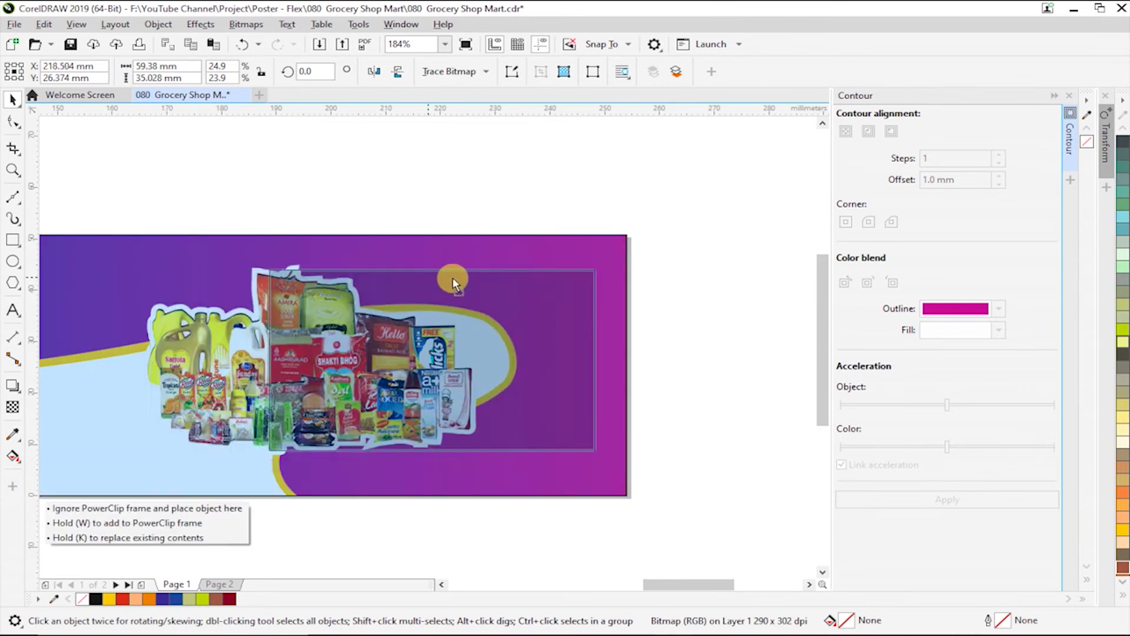
left_click(321, 370)
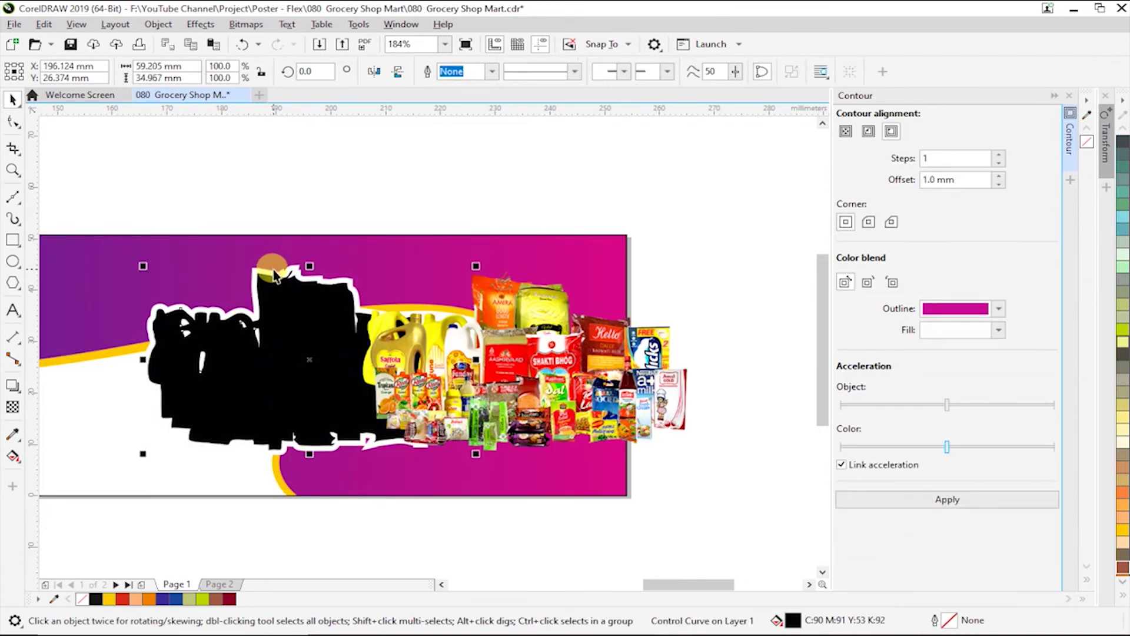
left_click(274, 276)
right_click(275, 275)
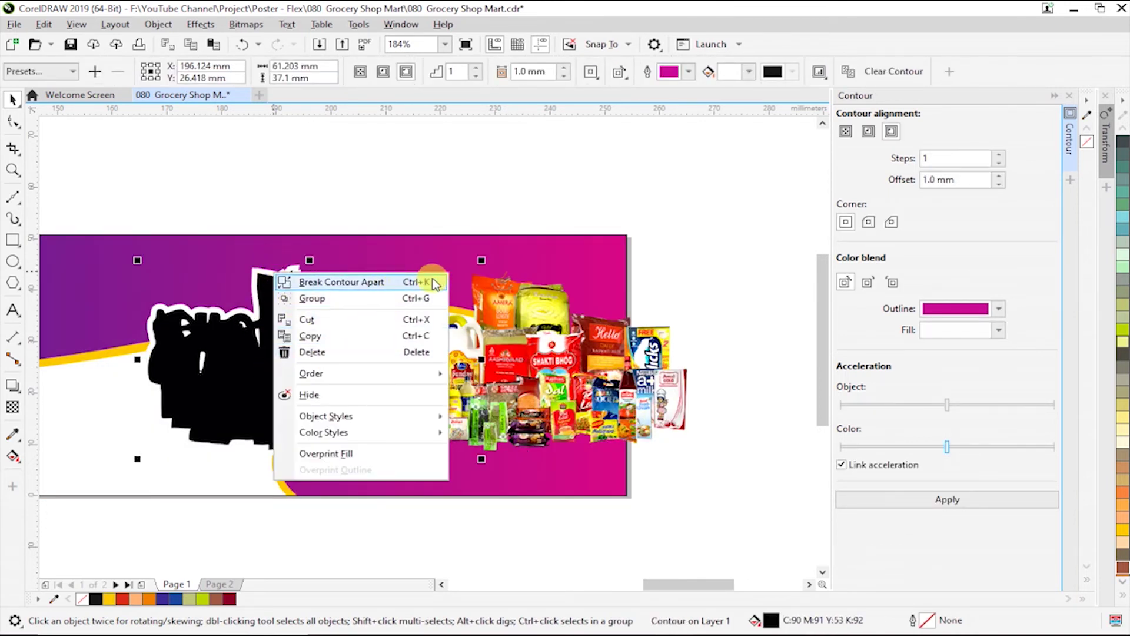
left_click(436, 283)
left_click(303, 337)
key("Delete")
Centre the grocery image on the white contour and move both onto the banner's right side
left_click(485, 347)
left_click(320, 371, "shift")
key("c")
key("e")
left_click(576, 474)
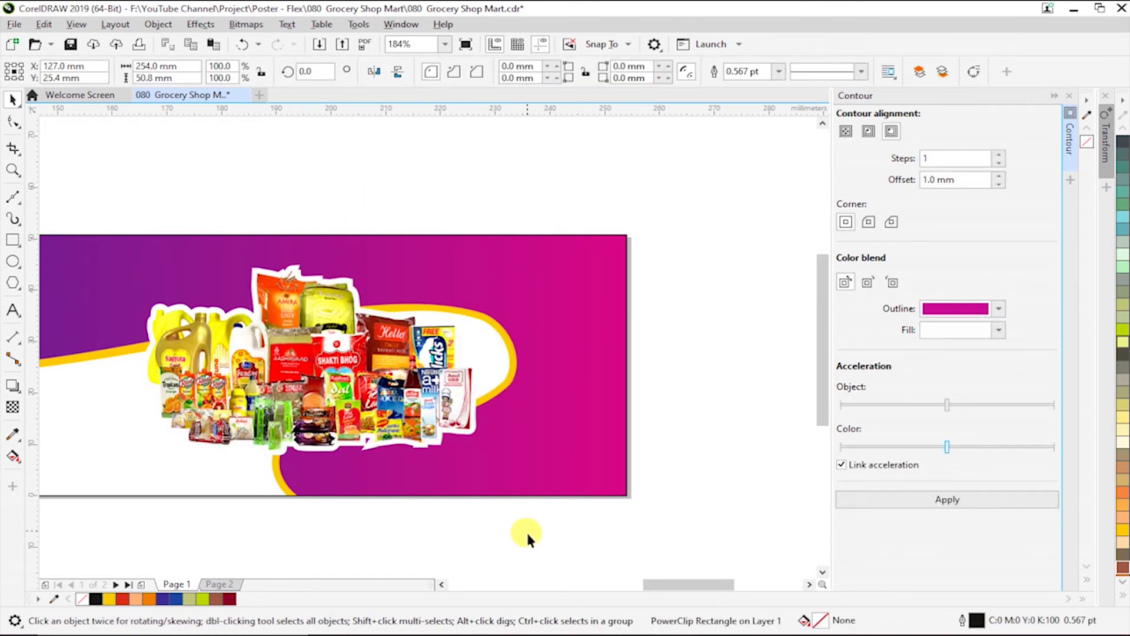
left_click_drag(526, 530, 173, 177)
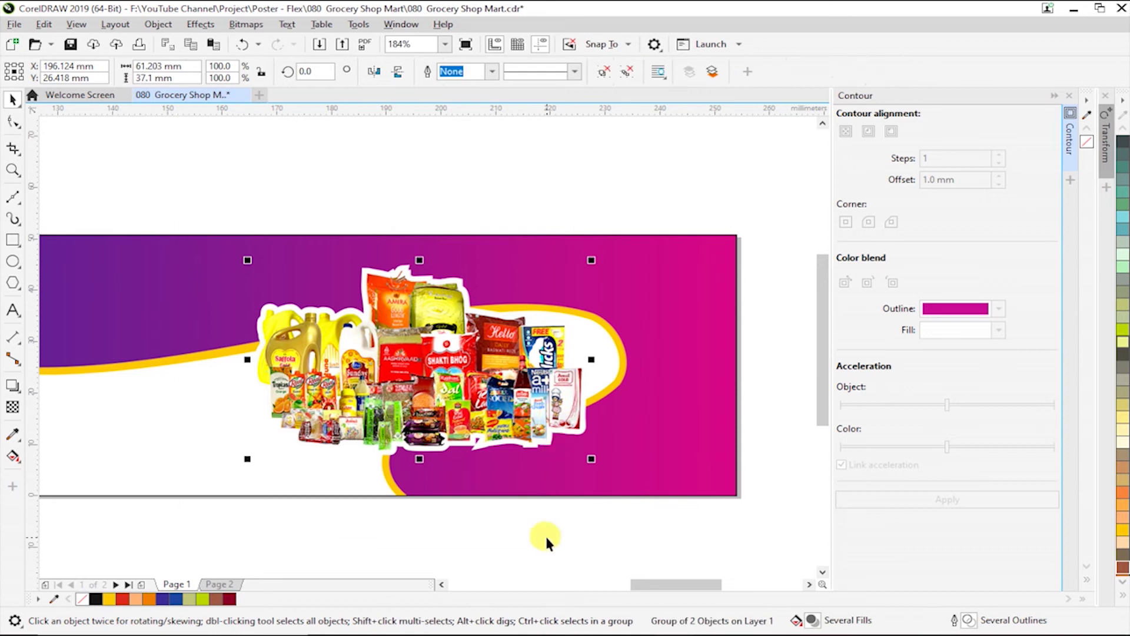
left_click(545, 535)
scroll(545, 534, "down", 3)
scroll(511, 543, "up", 1)
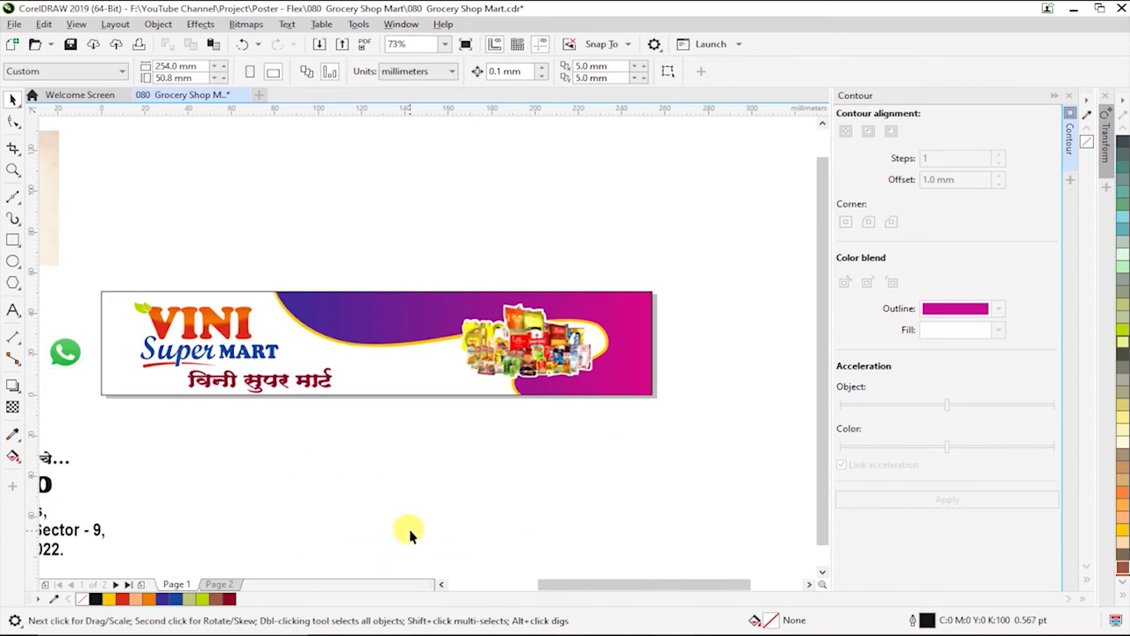
key("z")
left_click_drag(228, 252, 748, 429)
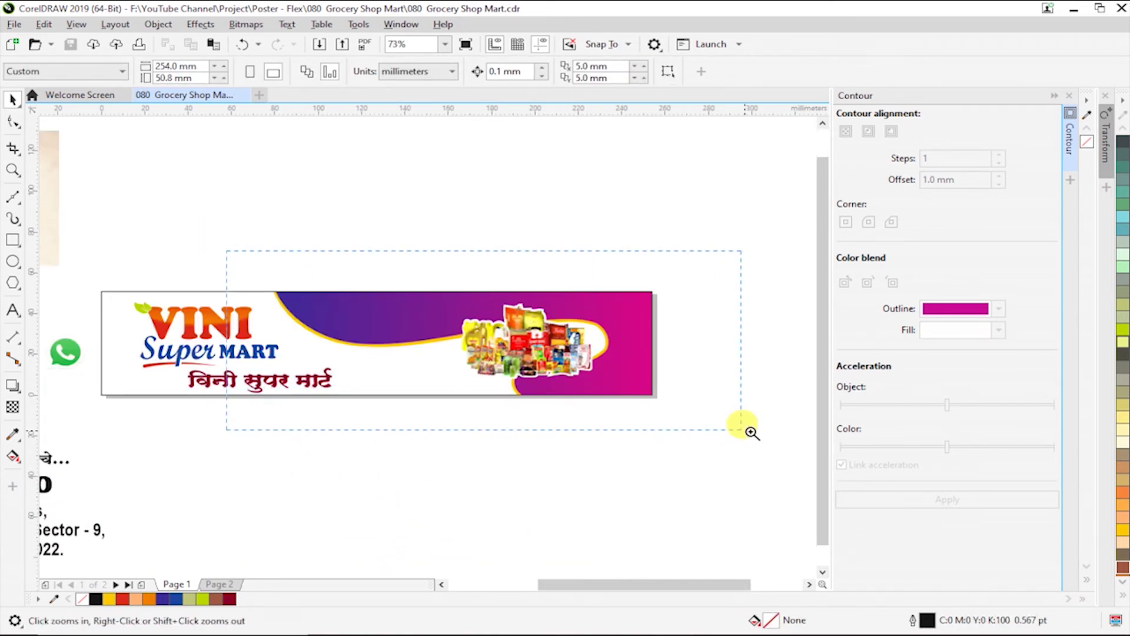
key("space")
left_click_drag(324, 235, 565, 401)
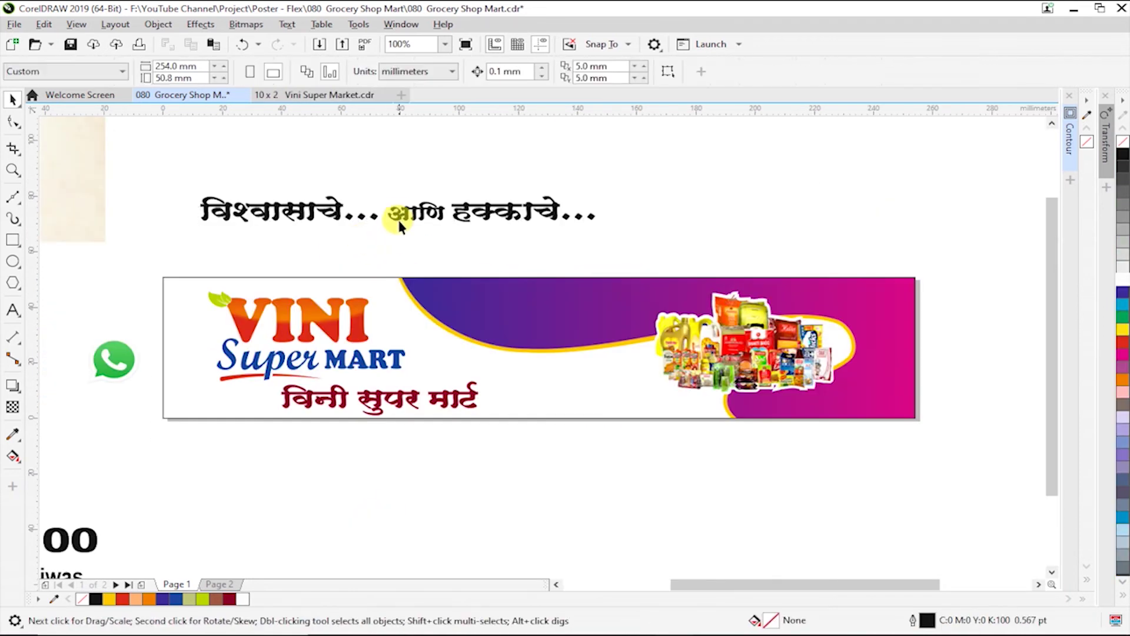
left_click(471, 259)
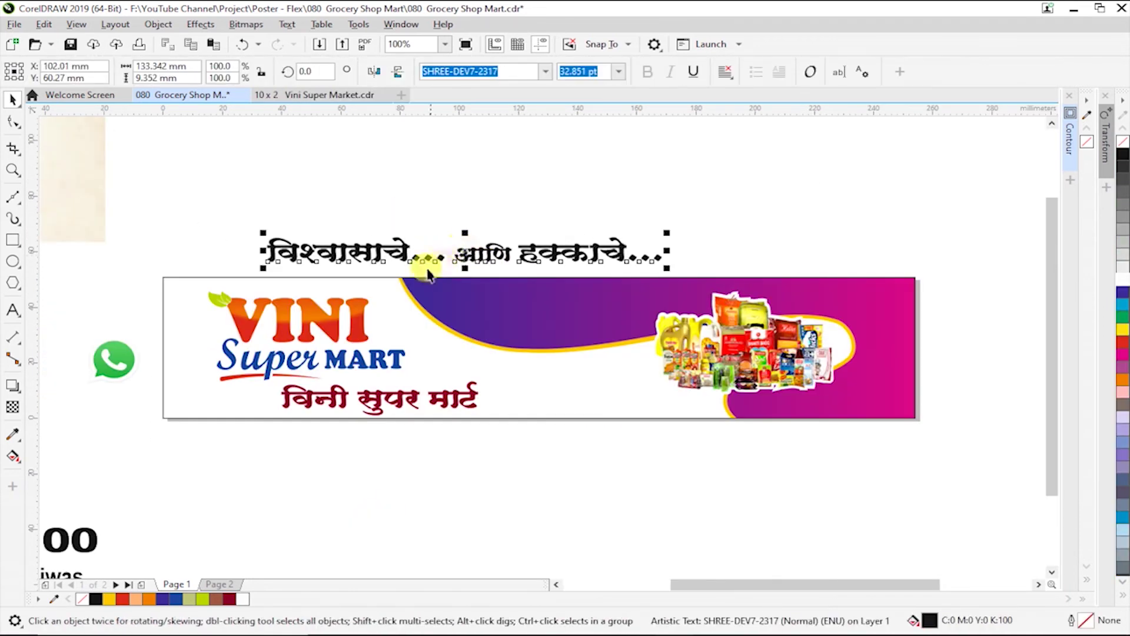
Shrink the Marathi tagline and move it into the banner's purple area
key("z")
left_click_drag(227, 199, 856, 417)
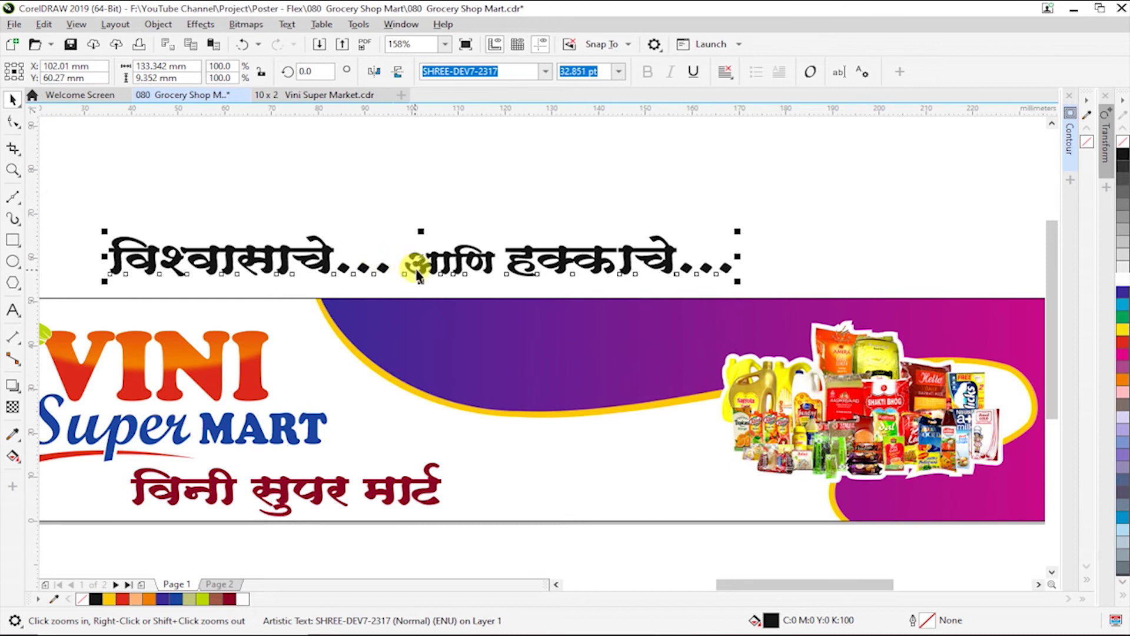
left_click_drag(740, 284, 639, 280)
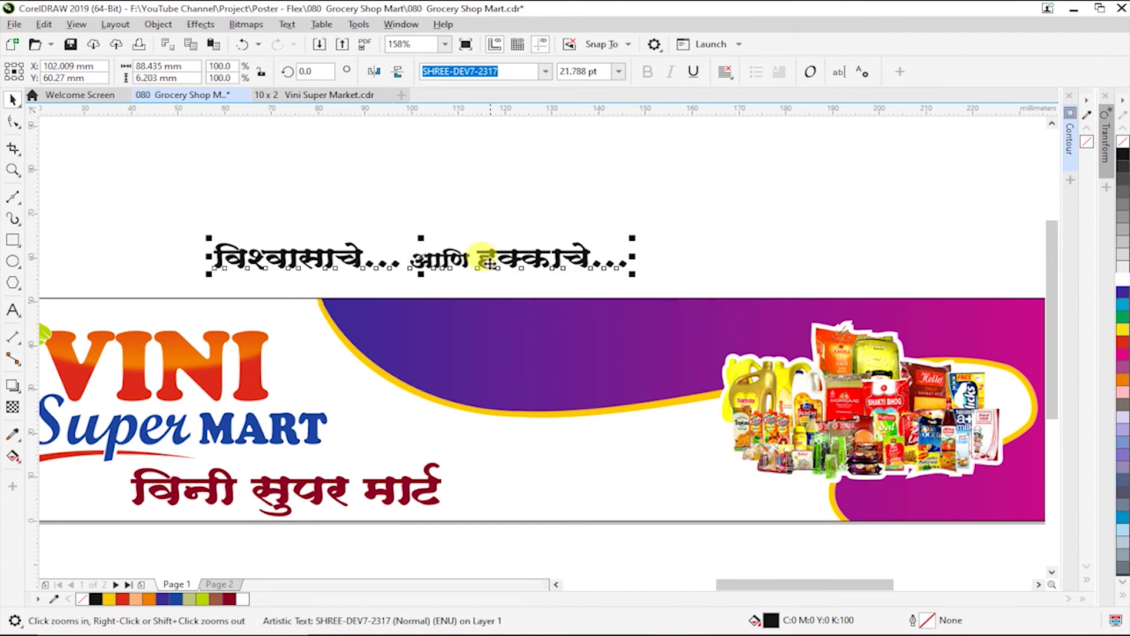
left_click_drag(447, 256, 658, 329)
key("z")
left_click_drag(279, 230, 887, 433)
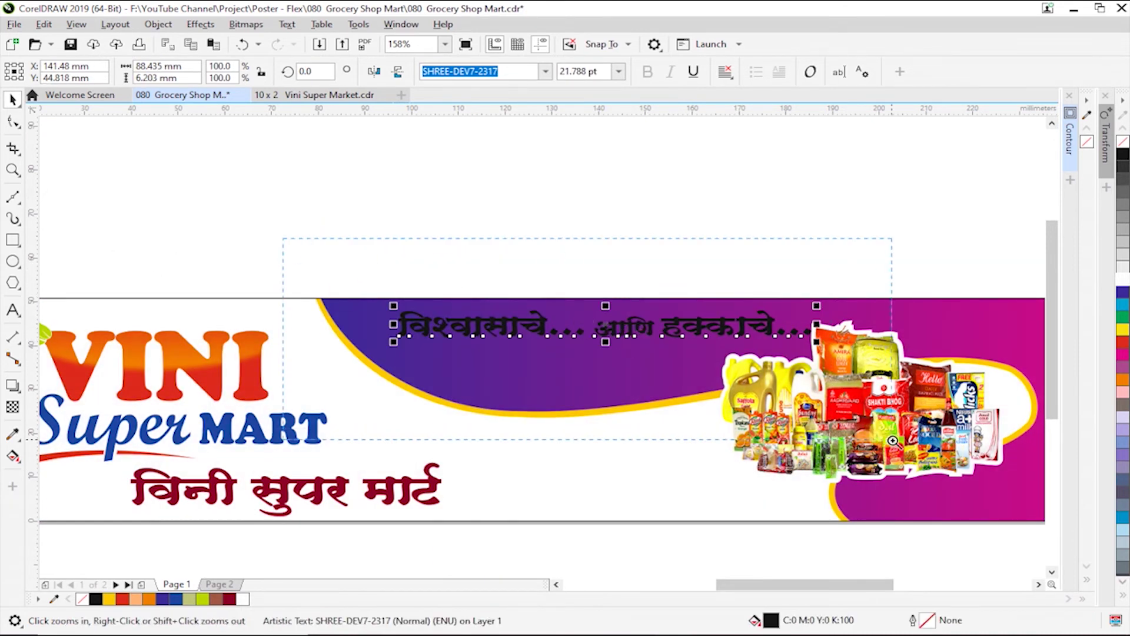
Split the tagline into two separate lines and shift the second line right to stagger it
double_click(564, 336)
key("BackSpace")
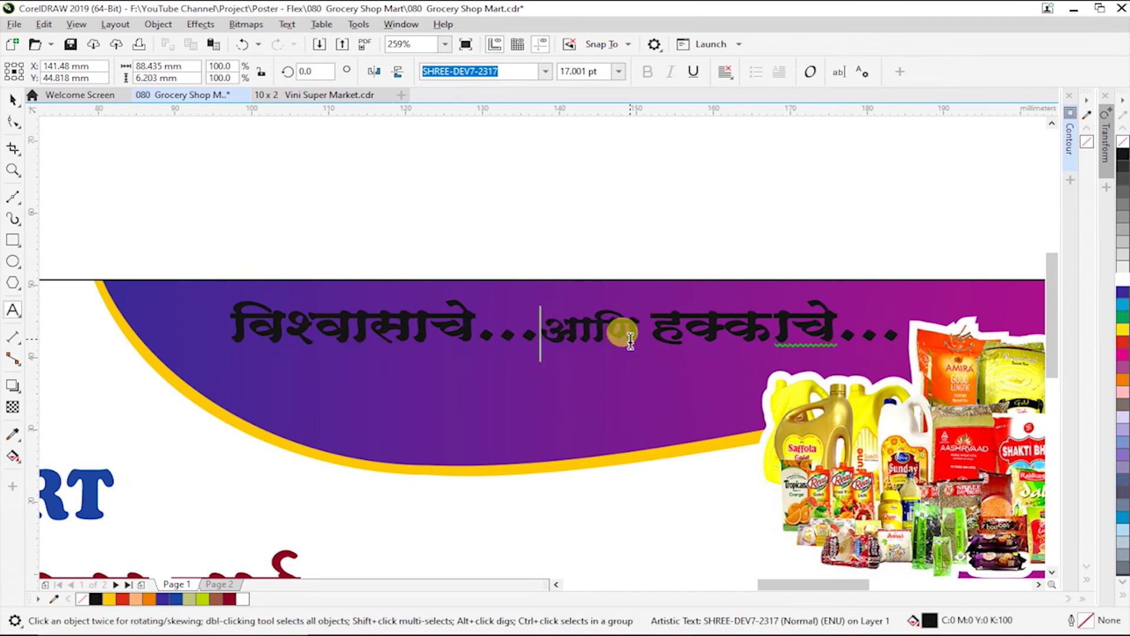
key("Return")
key("ctrl+space")
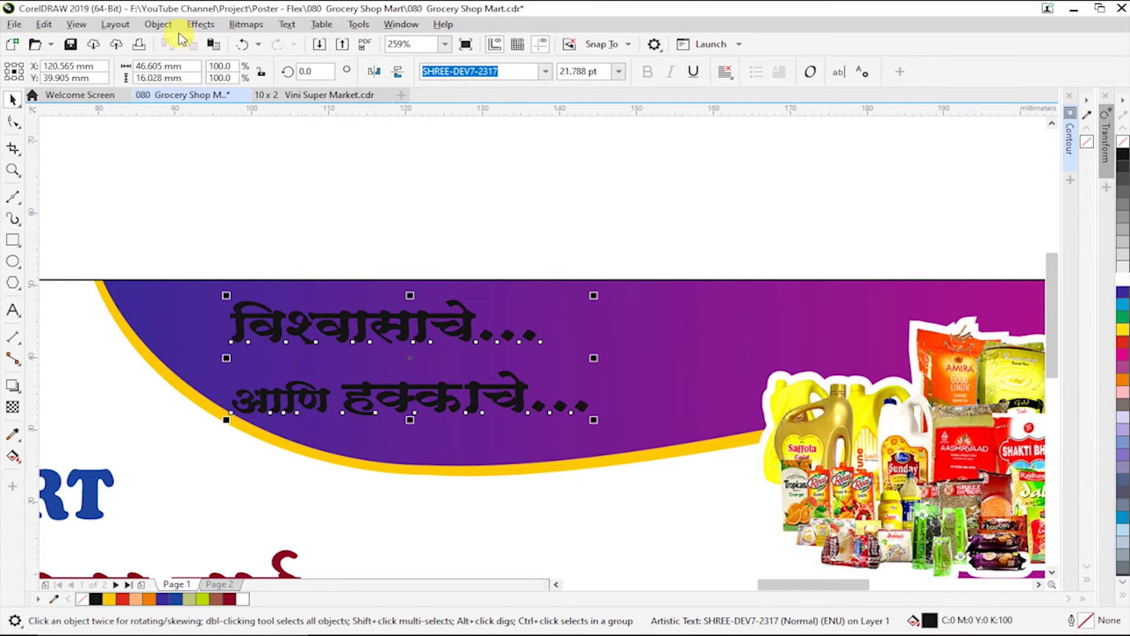
left_click(158, 24)
left_click(397, 360)
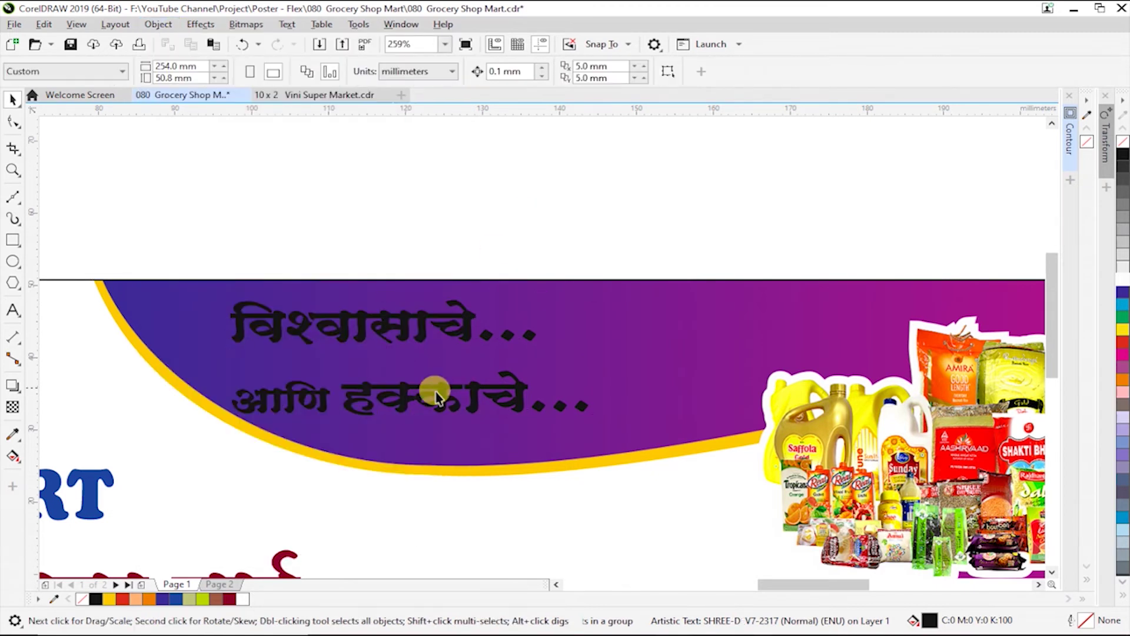
mouse_move(397, 386)
left_mouse_down()
mouse_move(482, 361)
mouse_move(606, 359)
mouse_move(497, 386)
left_mouse_up()
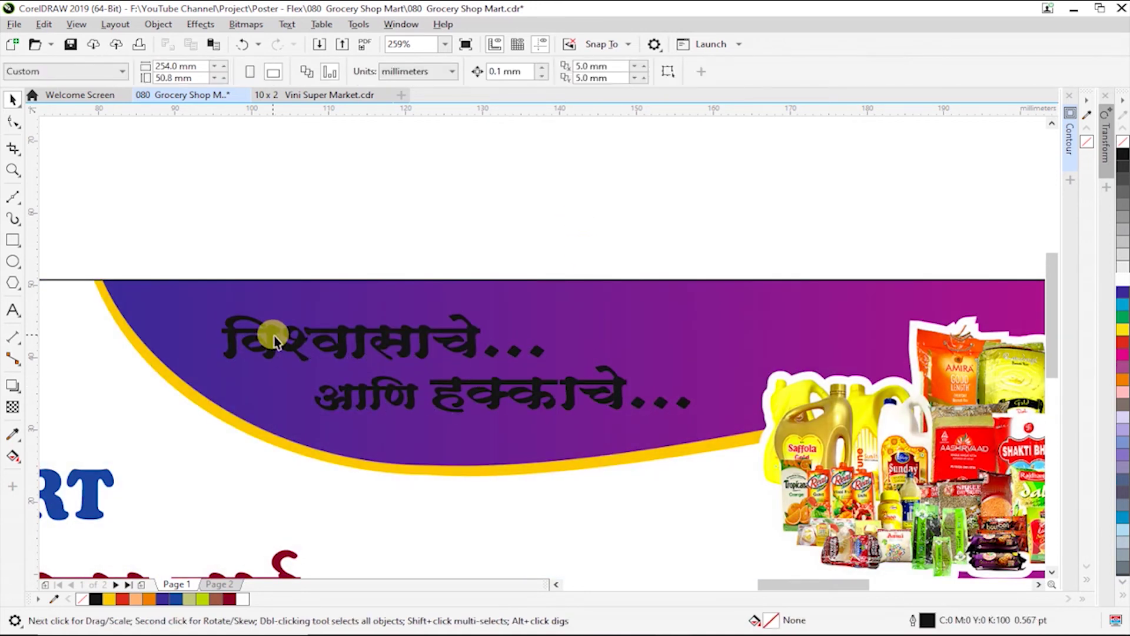
Colour both tagline lines orange and the word आणि white
left_click(274, 340)
left_click(1118, 379)
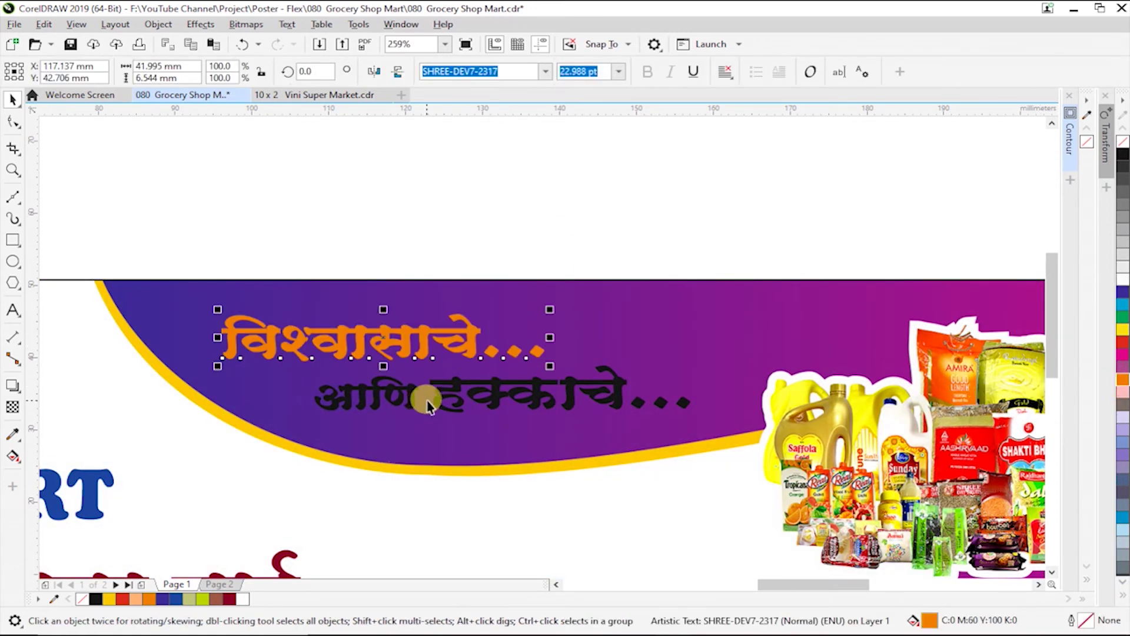
left_click(424, 396)
left_click(1122, 378)
double_click(429, 396)
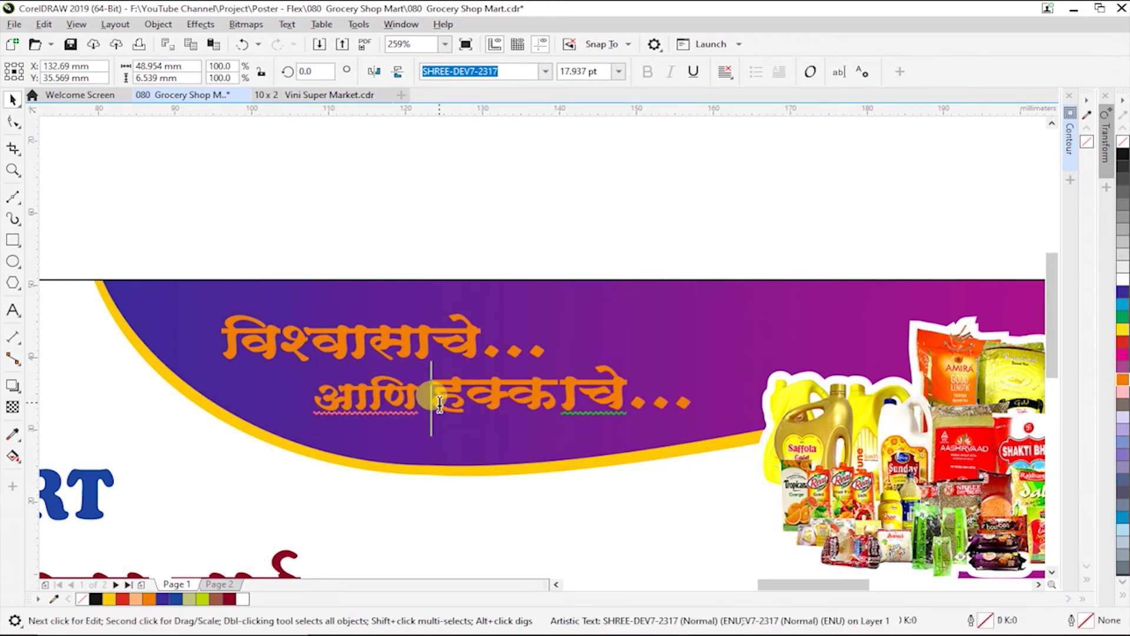
key("ctrl+shift+Left")
left_click(1122, 284)
key("Escape")
Save the document and zoom in on the banner
key("F4")
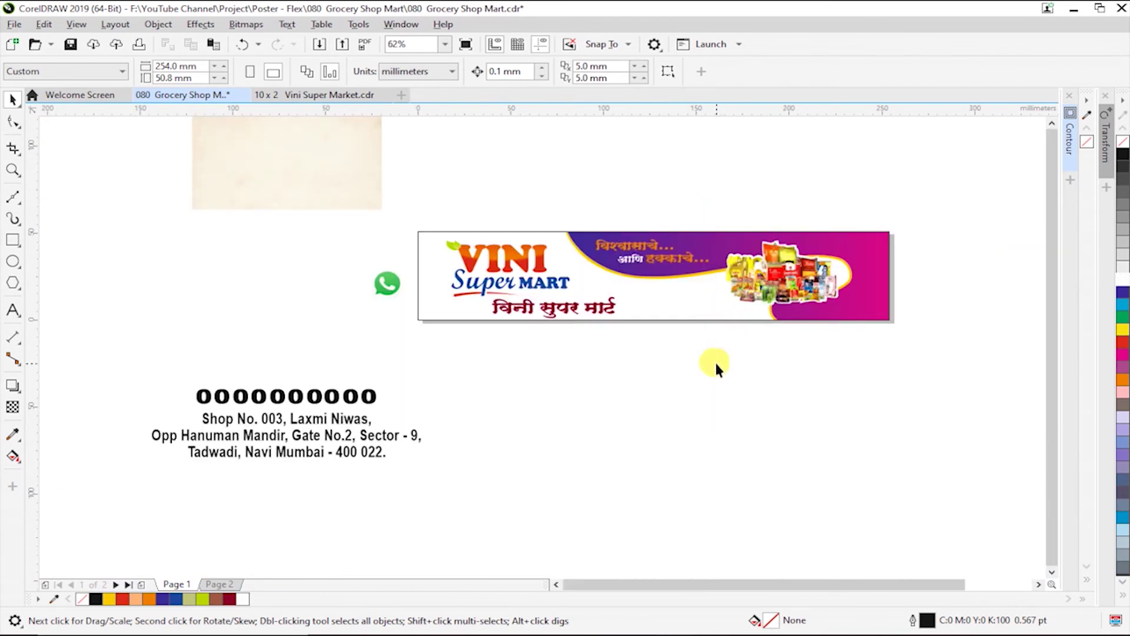
key("shift+F4")
key("ctrl+s")
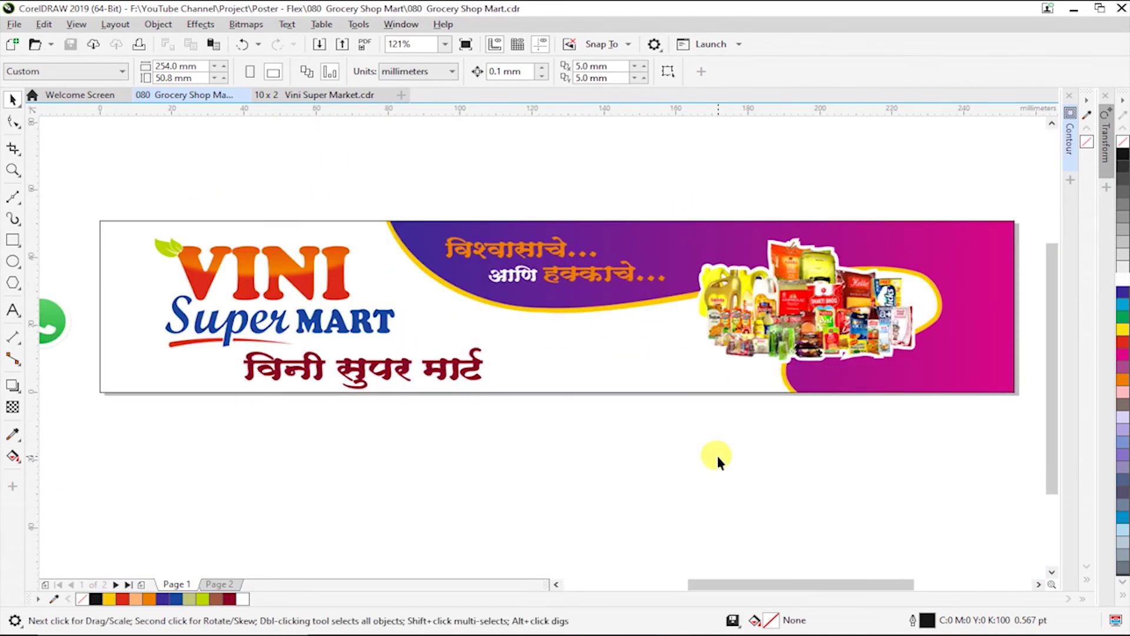
key("F4")
scroll(406, 478, "up", 2)
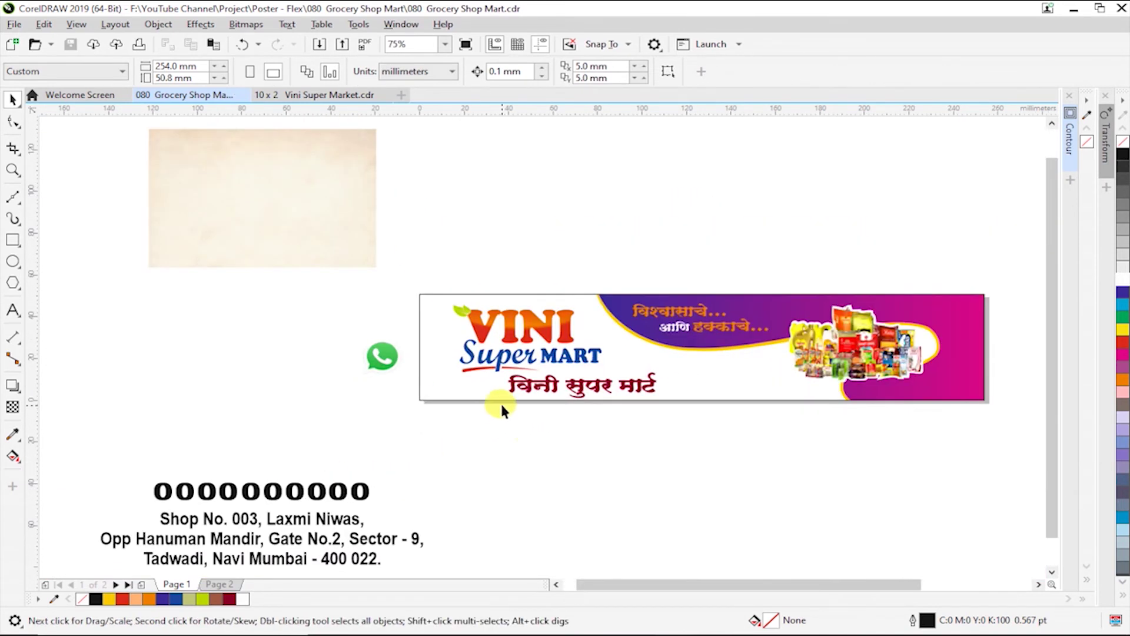
key("z")
left_click_drag(444, 258, 1042, 419)
key("space")
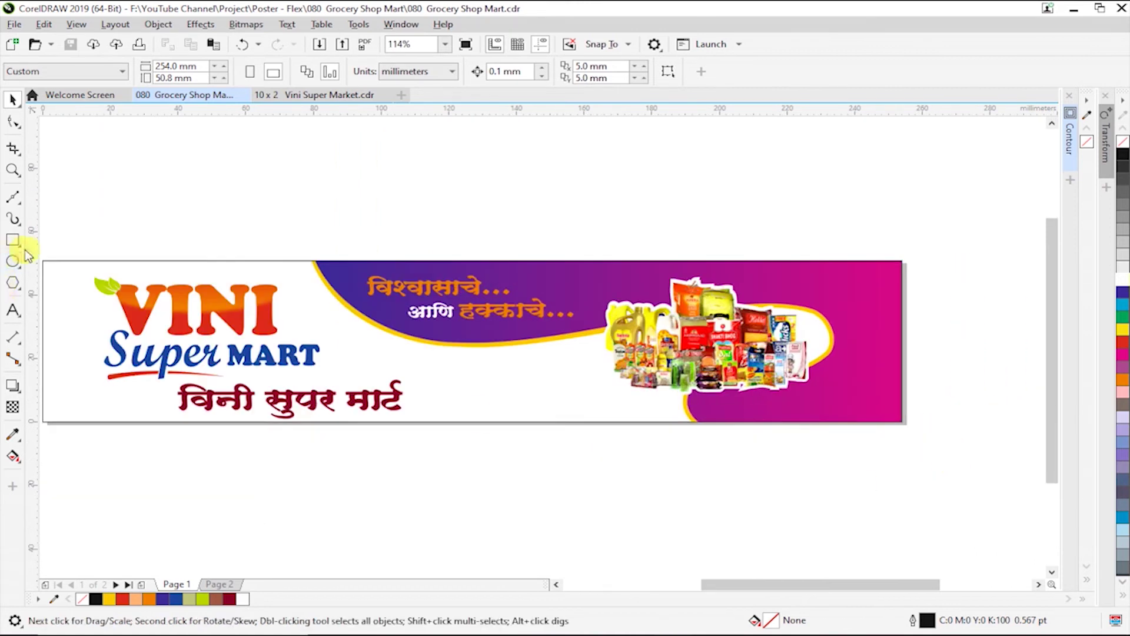
Draw a thin rectangle along the banner's bottom, stretch it wider and taller, and fill it Deep Yellow
left_click(13, 240)
left_click_drag(432, 398, 893, 409)
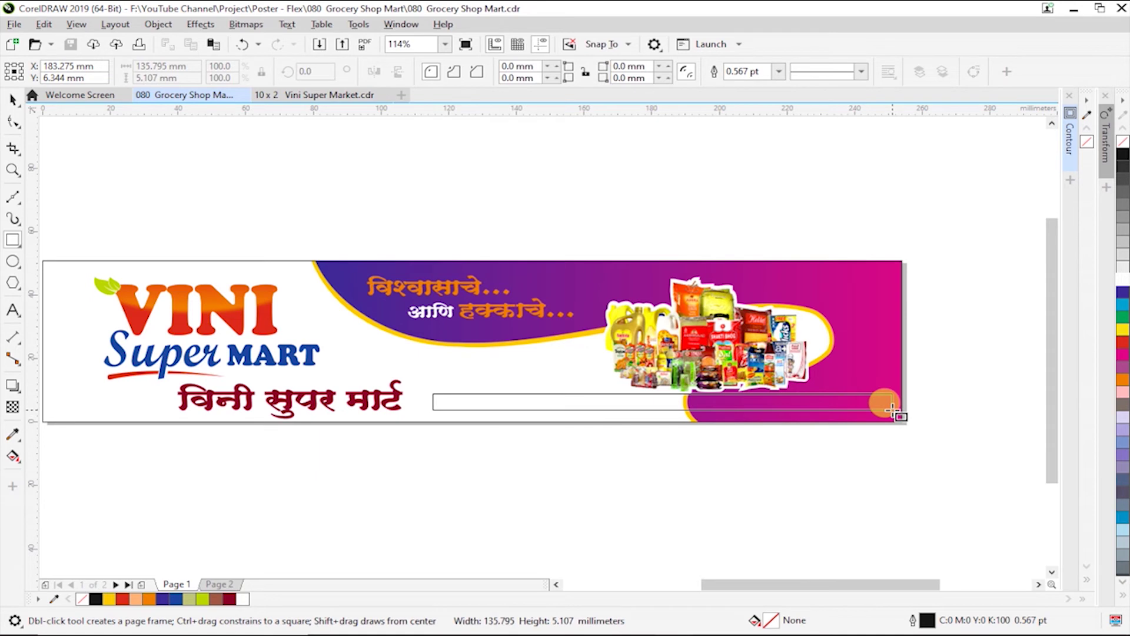
left_click_drag(893, 410, 895, 413)
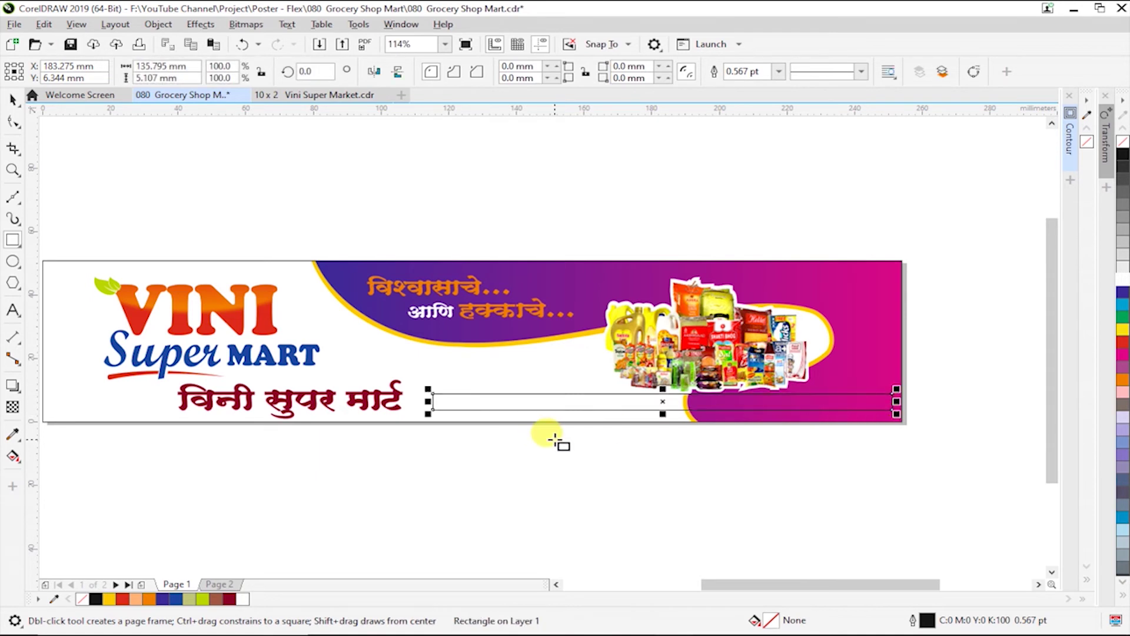
key("space")
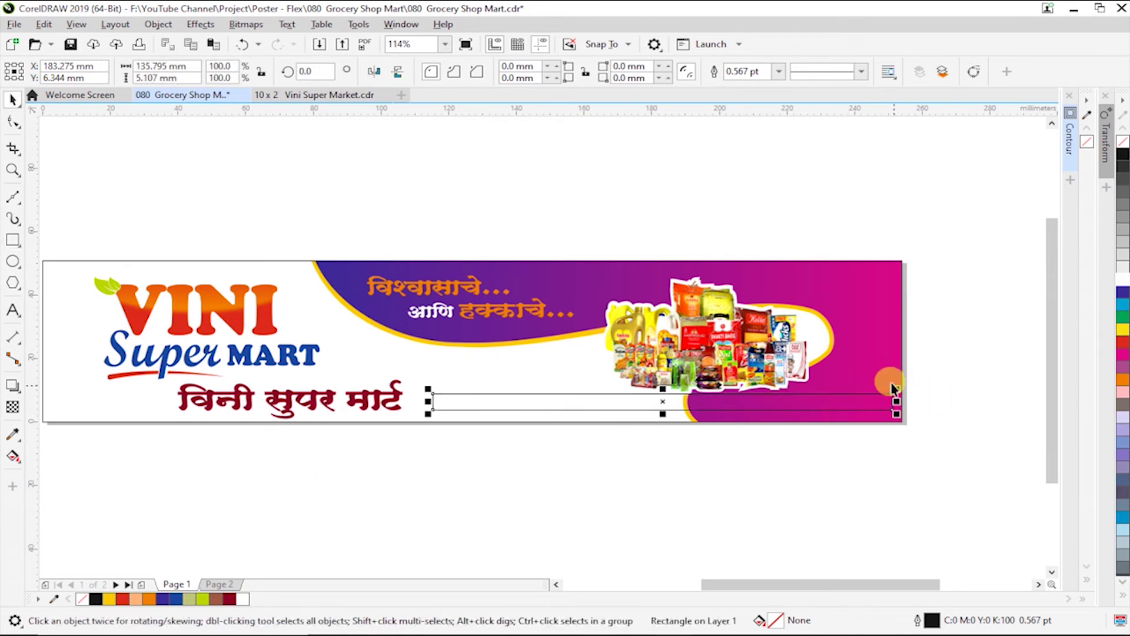
left_click(886, 377, "shift")
left_click(462, 402)
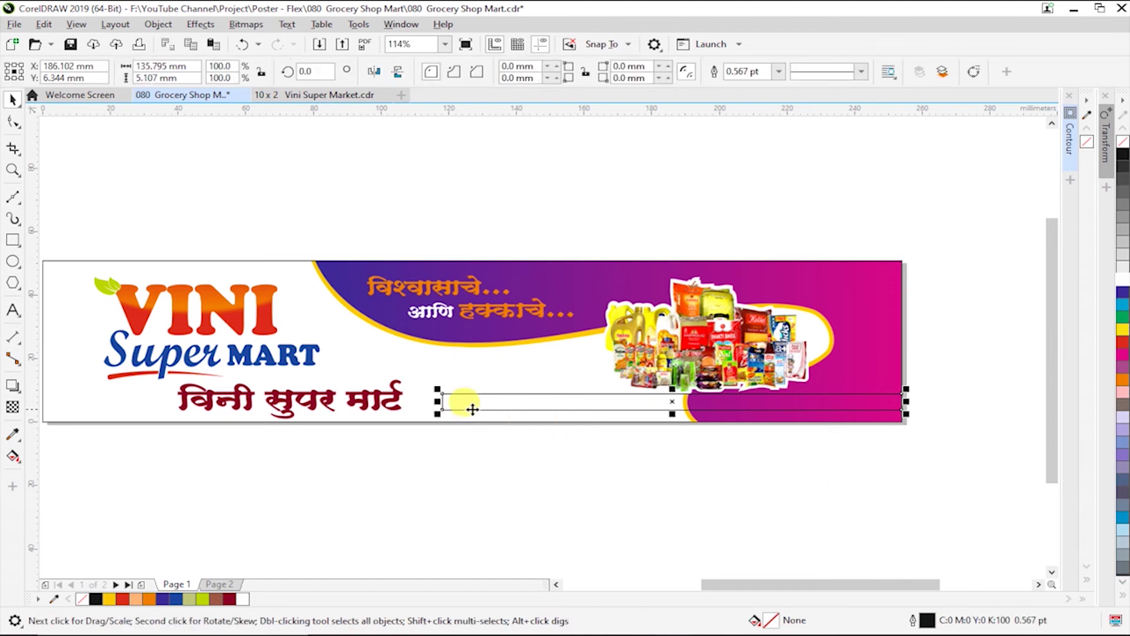
left_click_drag(440, 402, 423, 405)
left_click_drag(664, 414, 675, 417)
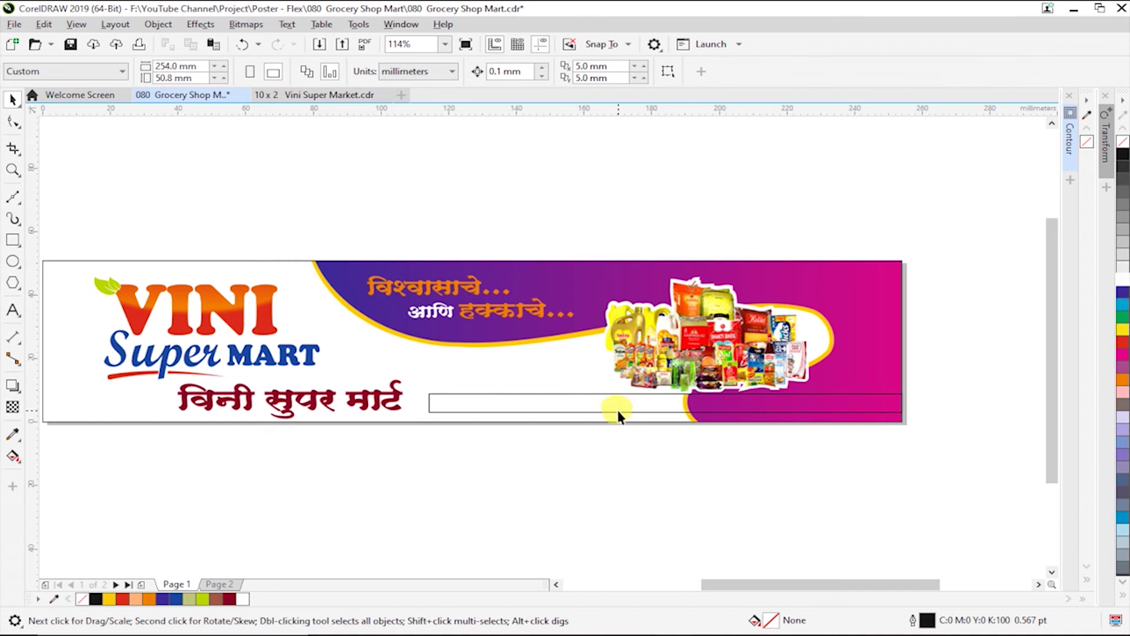
left_click(109, 599)
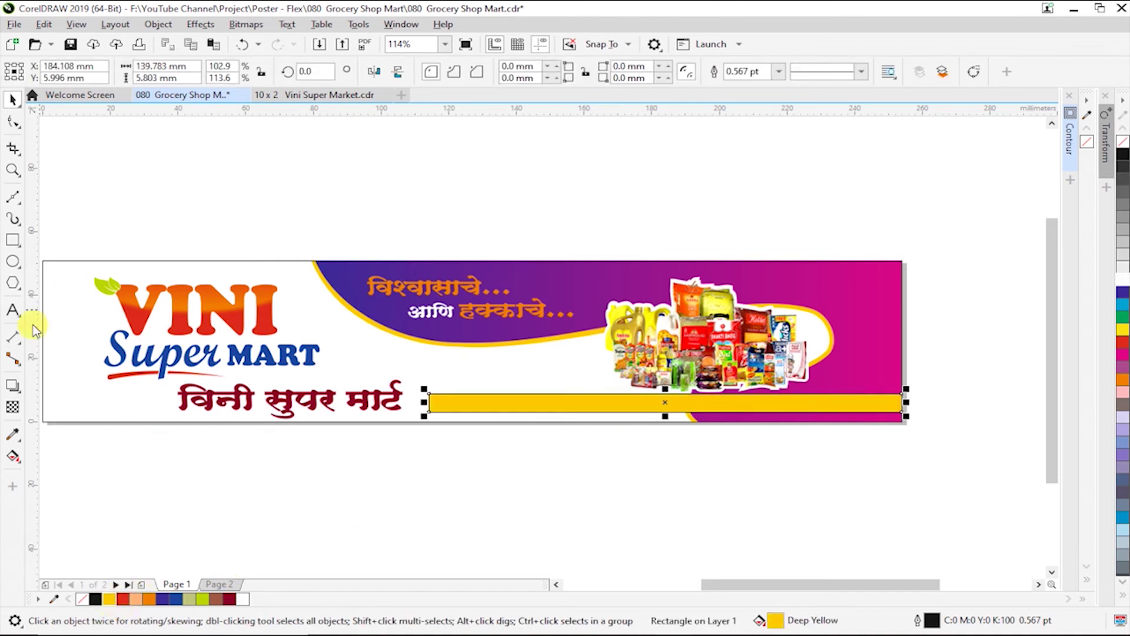
left_click(344, 485)
Move the address text up toward the banner and set its font size to 15
scroll(278, 475, "down", 3)
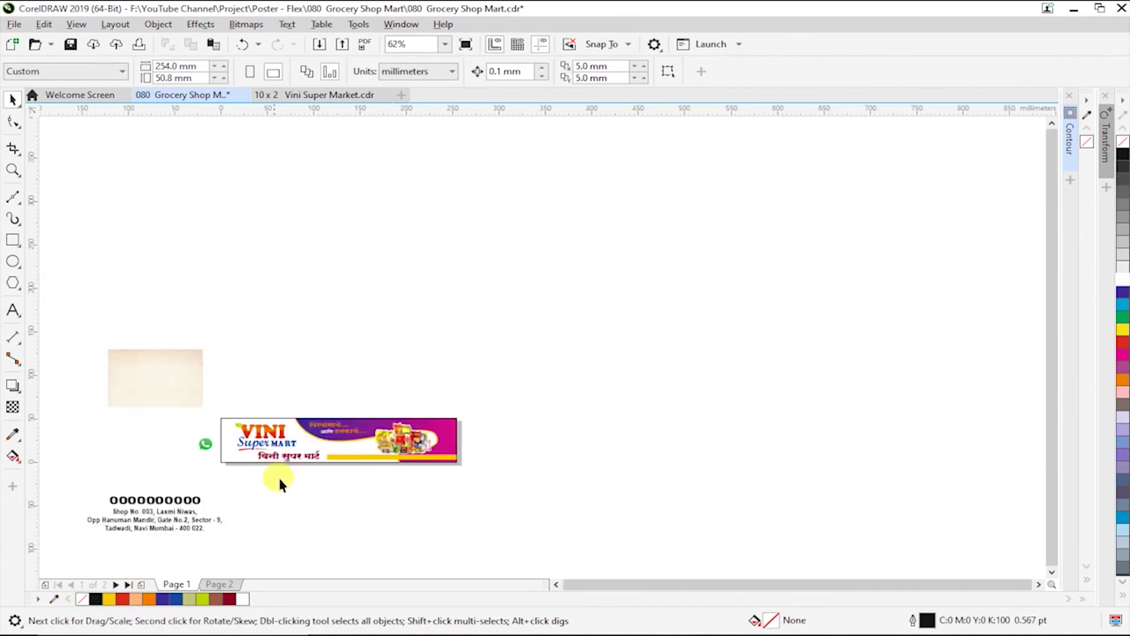
key("z")
left_click_drag(71, 373, 548, 552)
key("space")
mouse_move(237, 474)
left_mouse_down()
mouse_move(631, 361)
mouse_move(760, 353)
left_mouse_up()
key("z")
left_click_drag(424, 323, 858, 434)
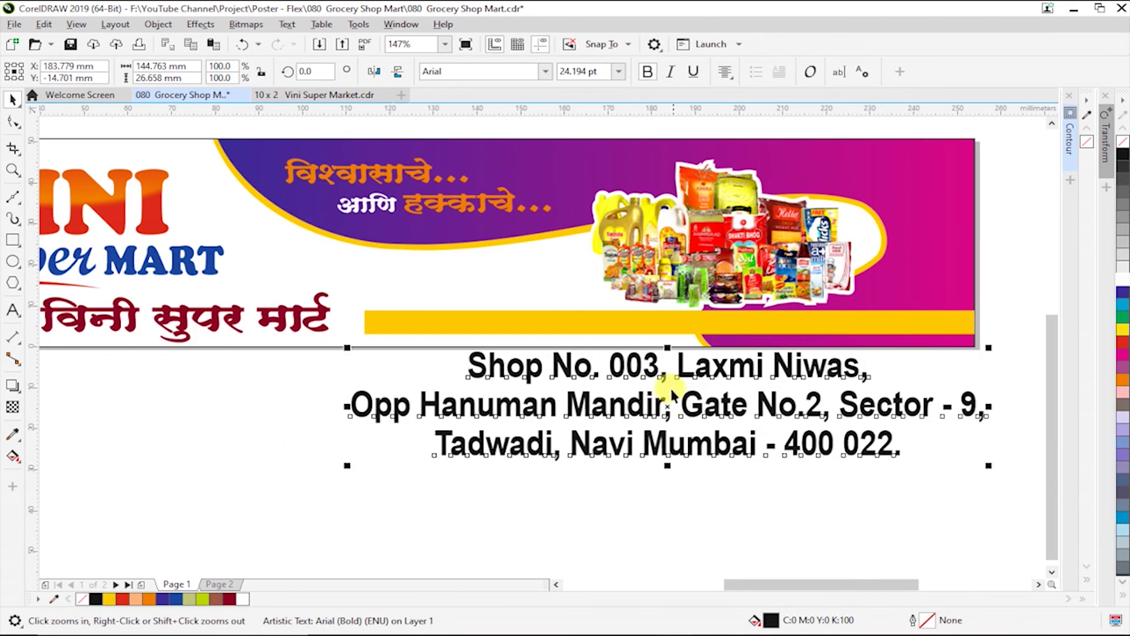
key("space")
type("15")
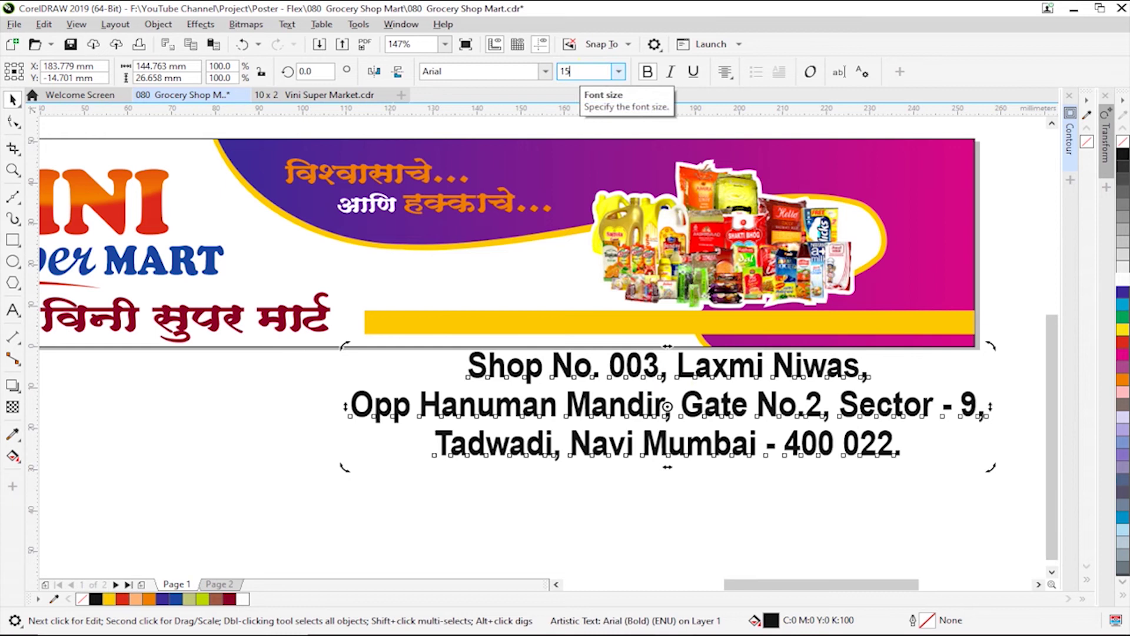
key("Return")
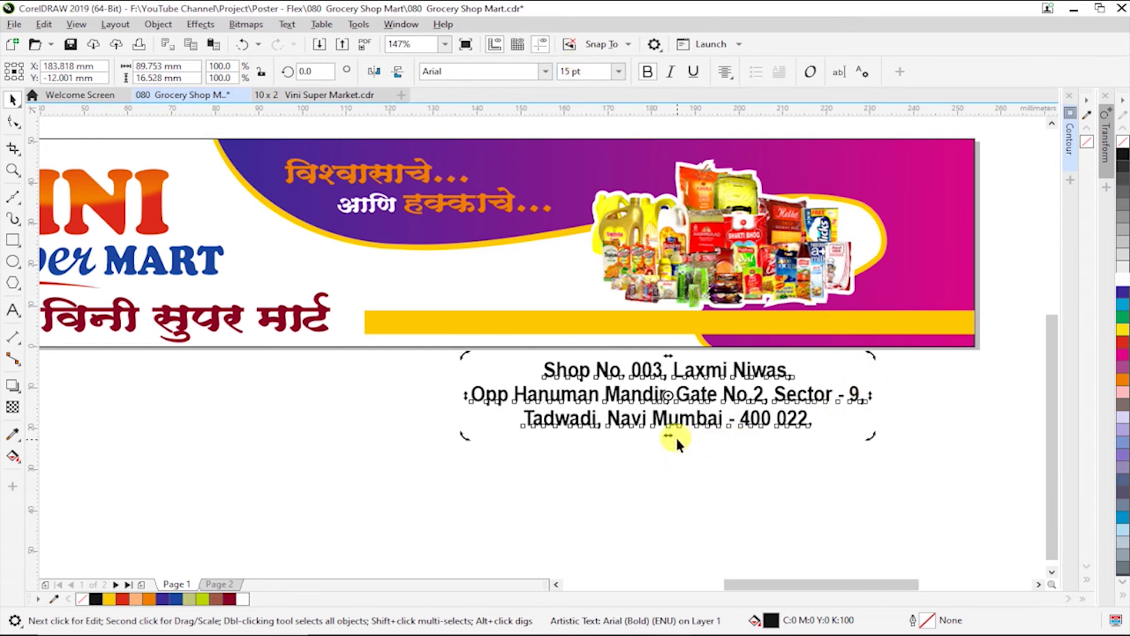
Join the address into a single line, save, and scale it into the yellow strip
double_click(676, 393)
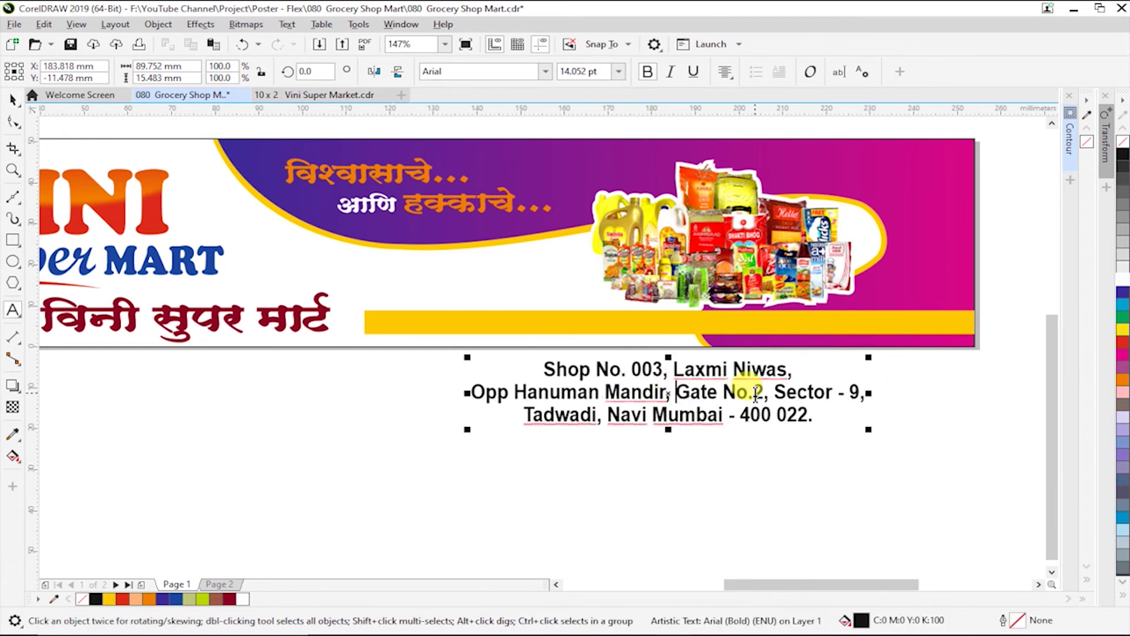
key("BackSpace")
key("Delete")
key("ctrl+space")
key("ctrl+s")
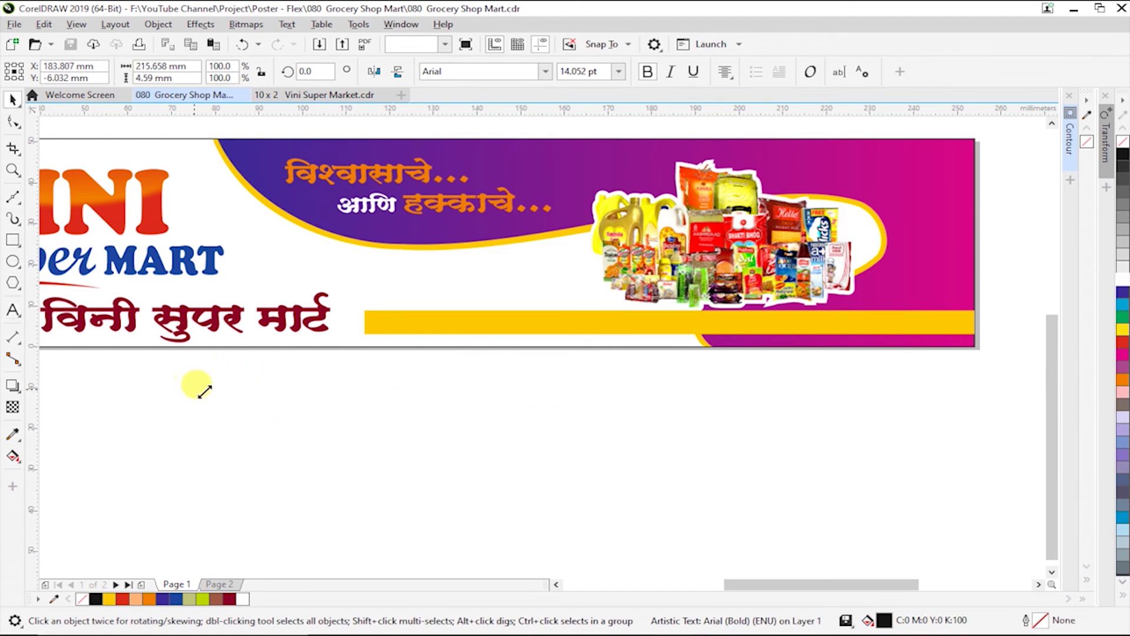
mouse_move(193, 384)
left_mouse_down()
mouse_move(424, 383)
mouse_move(459, 340)
mouse_move(445, 331)
left_mouse_up()
left_click_drag(888, 334, 990, 311)
key("Escape")
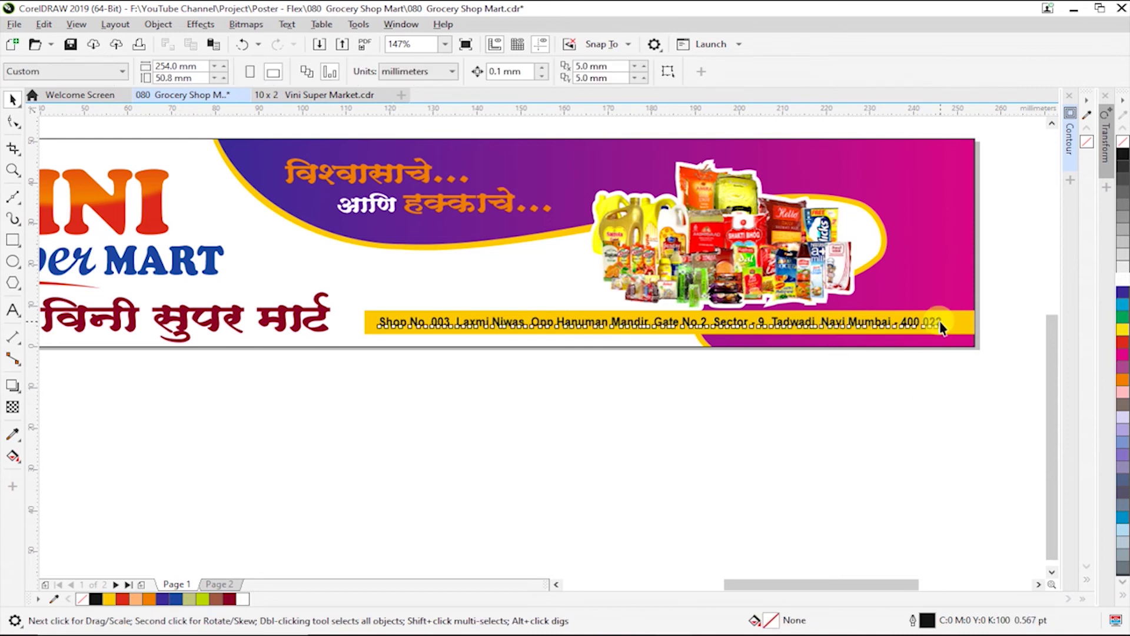
Copy the yellow strip above itself, shorten it to about a third, and fill it red
left_click(498, 333)
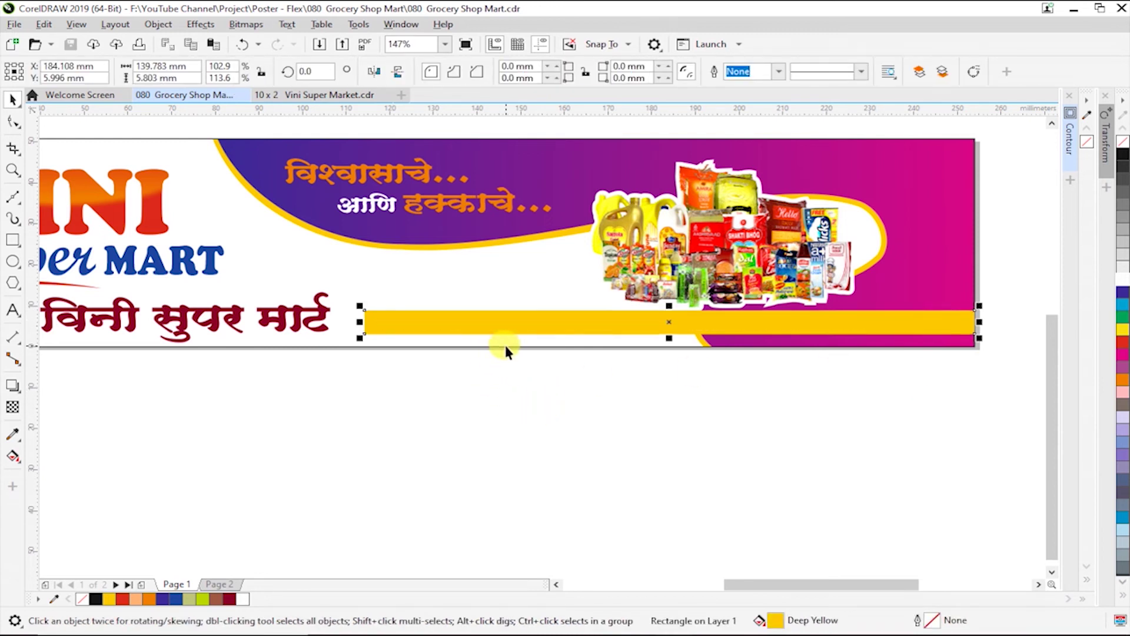
left_click_drag(517, 328, 526, 304)
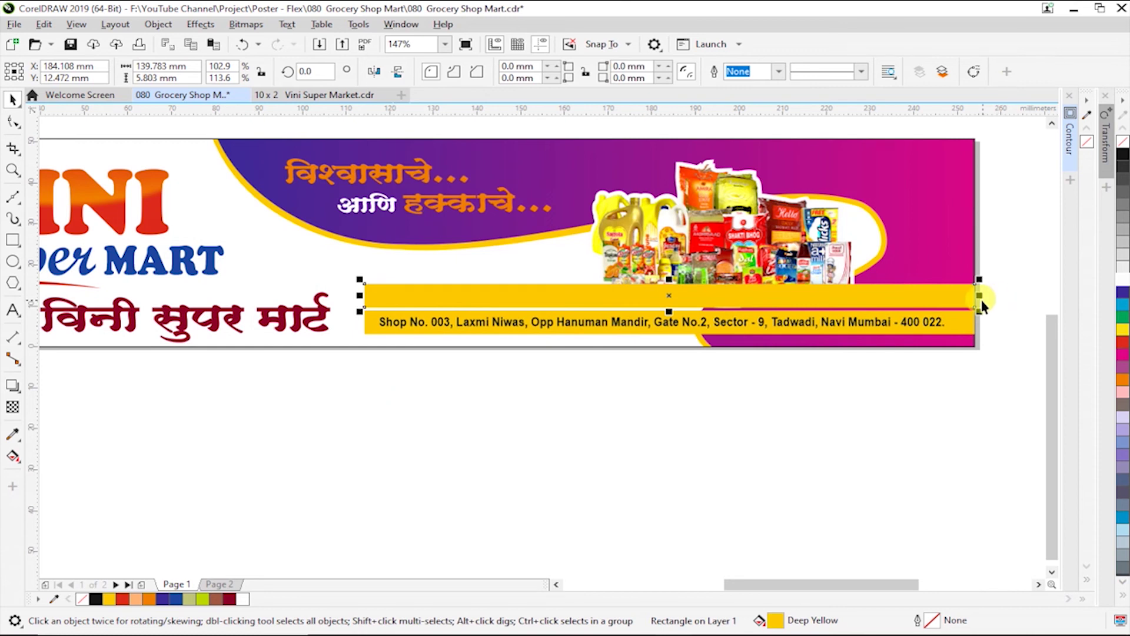
left_click_drag(979, 296, 586, 296)
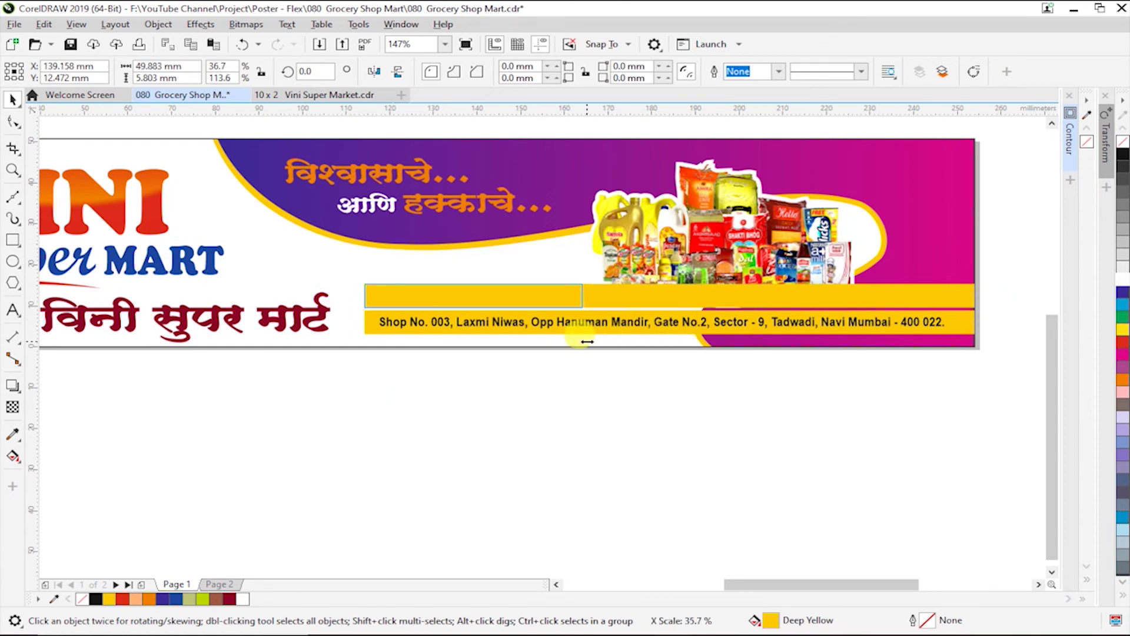
left_click(673, 411)
left_click(527, 298)
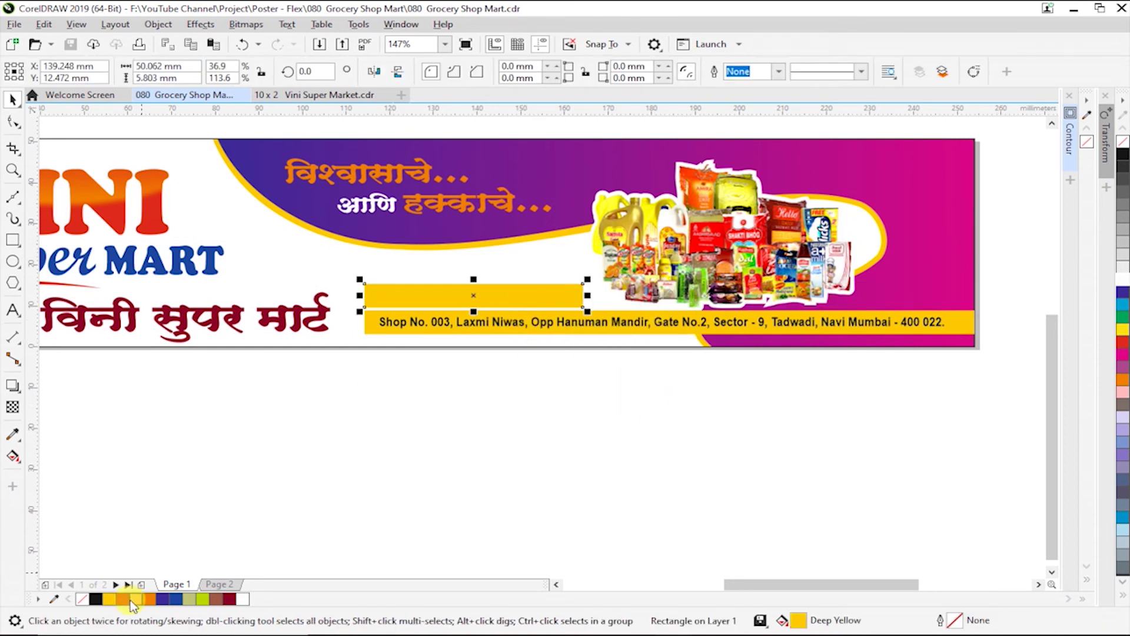
left_click(122, 599)
left_click(429, 494)
scroll(428, 493, "down", 2)
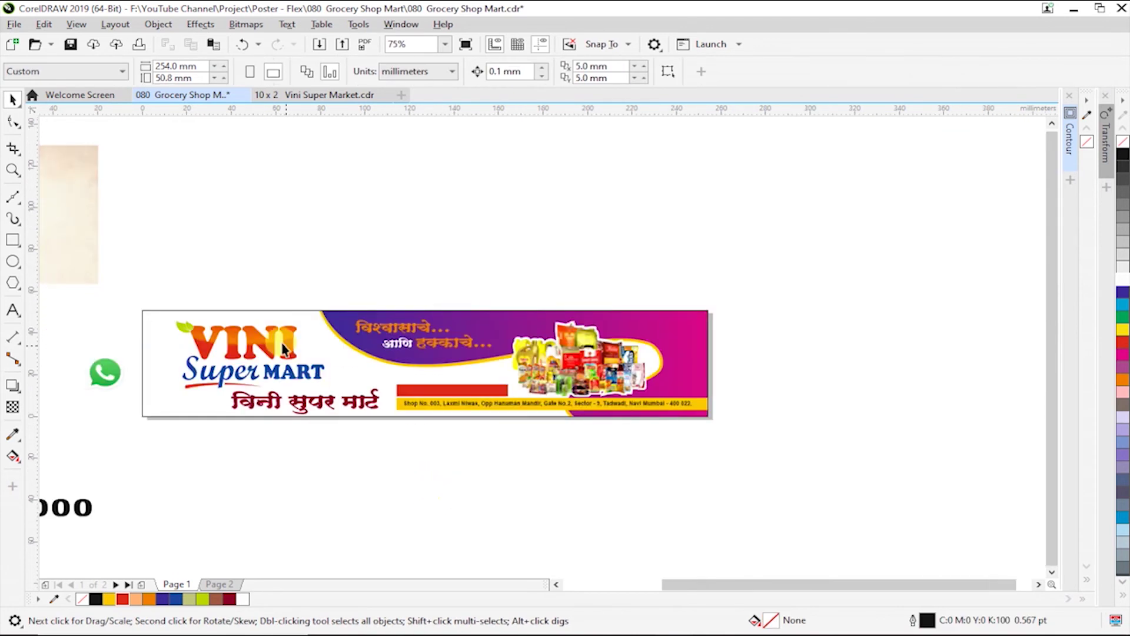
key("z")
right_click(115, 318)
Cut the beige paper image into the banner's PowerClip, stretch it to width, and send it to back
left_click(316, 403)
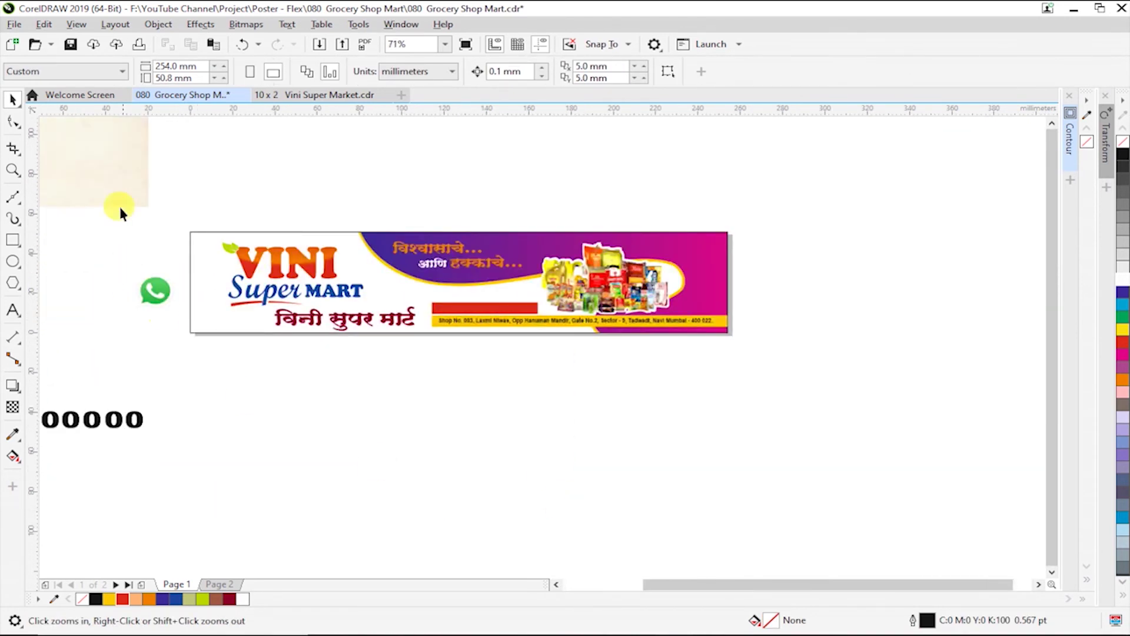
key("space")
left_click_drag(120, 170, 533, 443)
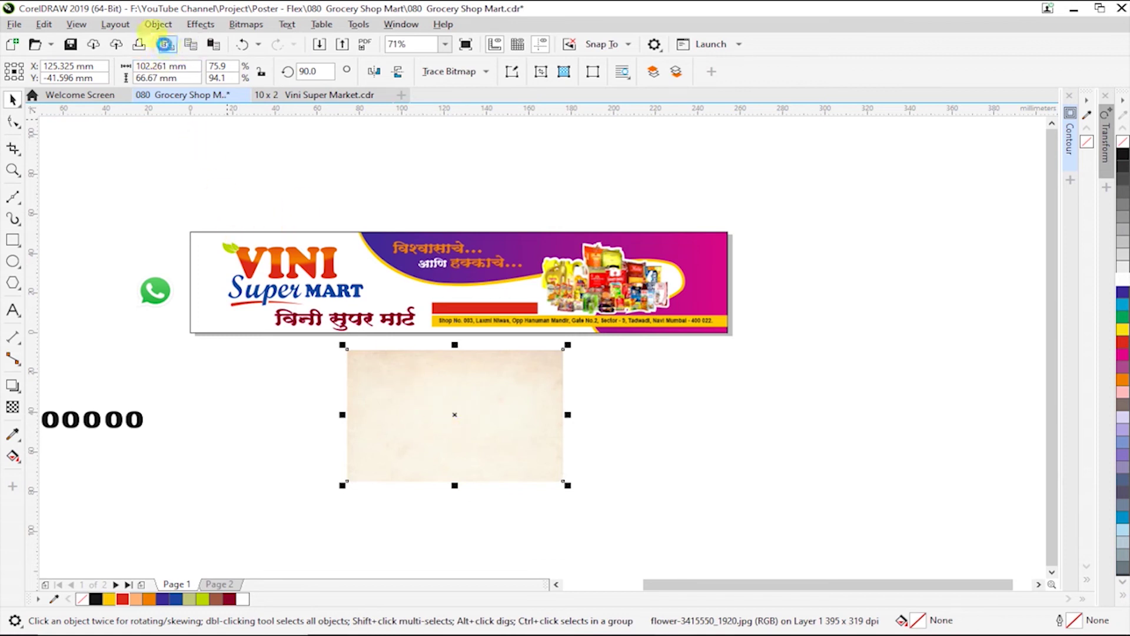
left_click(165, 45)
left_click(317, 235, "ctrl")
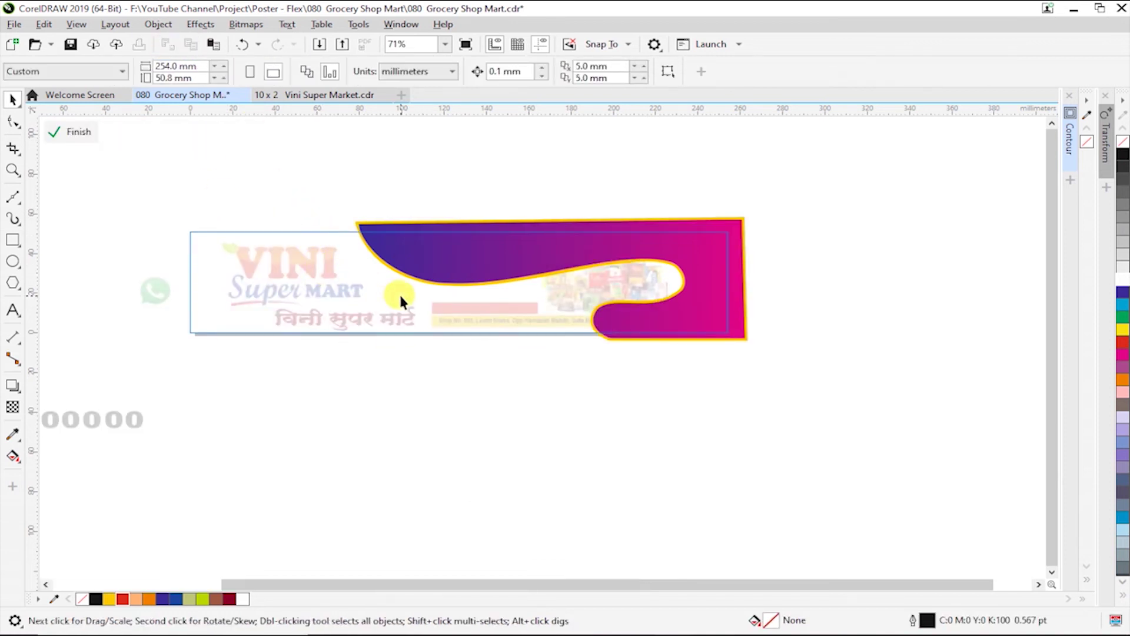
key("ctrl+v")
left_click_drag(470, 435, 313, 312)
left_click_drag(398, 281, 741, 341)
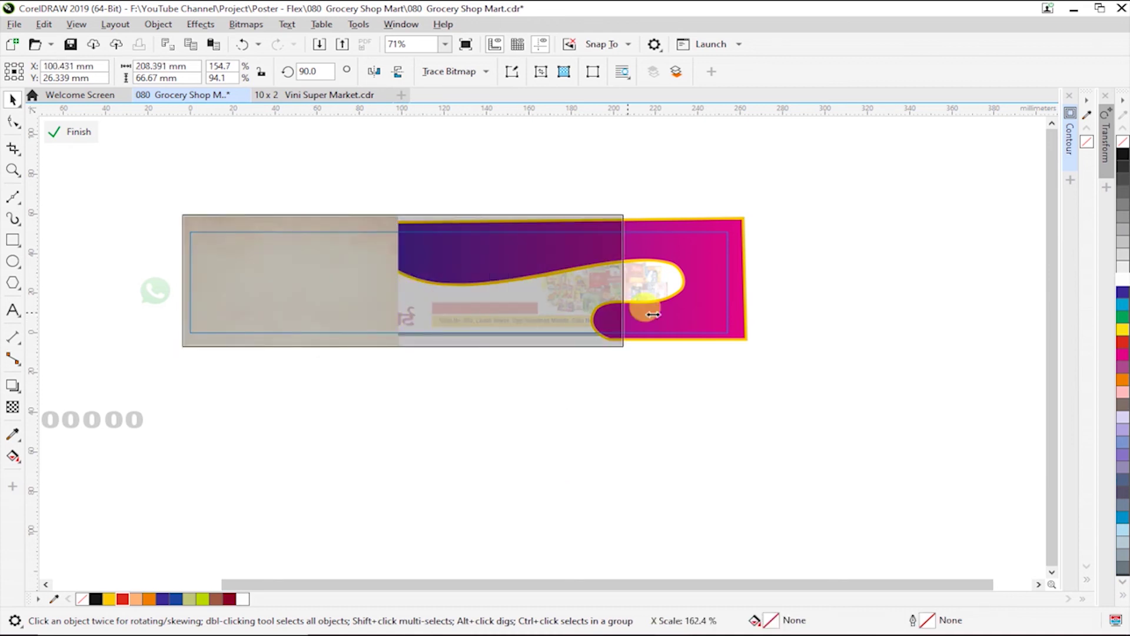
key("shift+Page_Down")
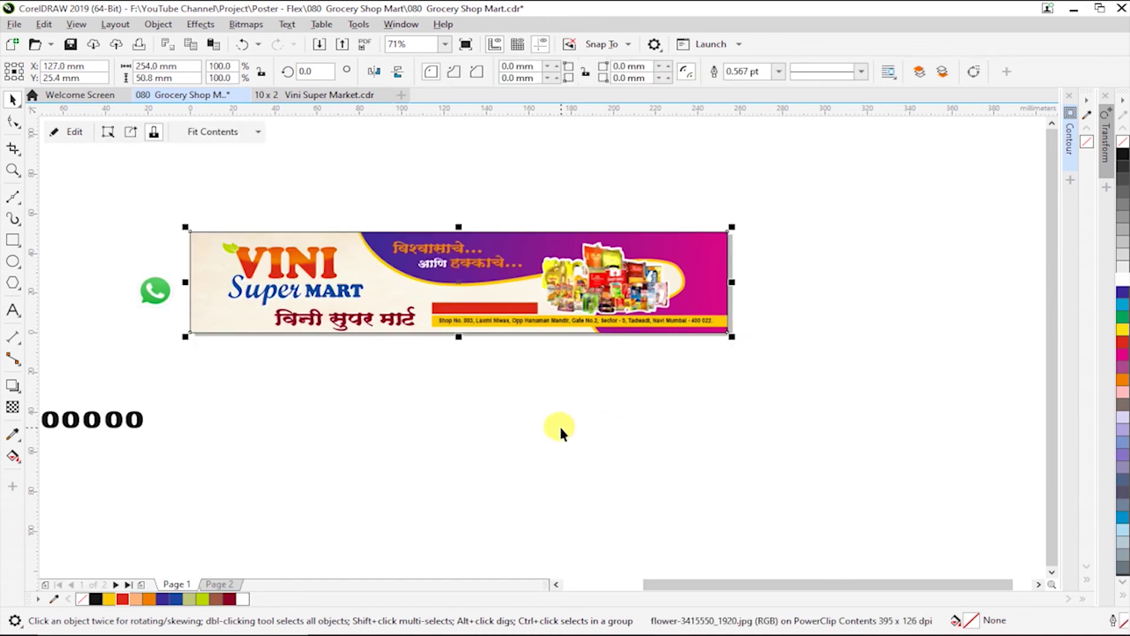
left_click(560, 429, "ctrl")
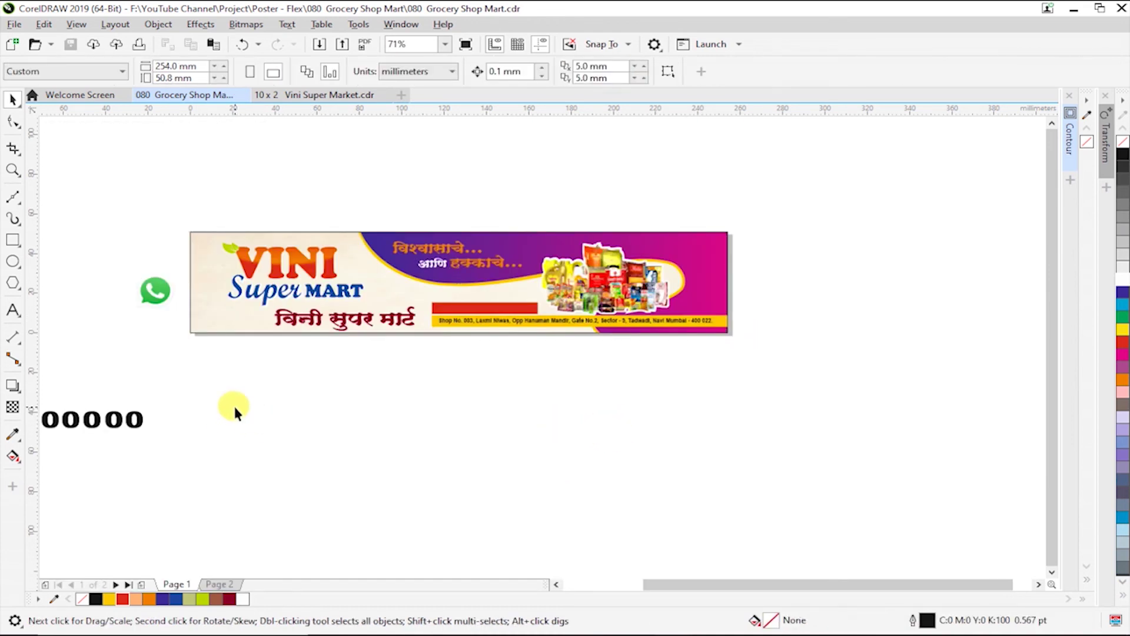
left_click(246, 337)
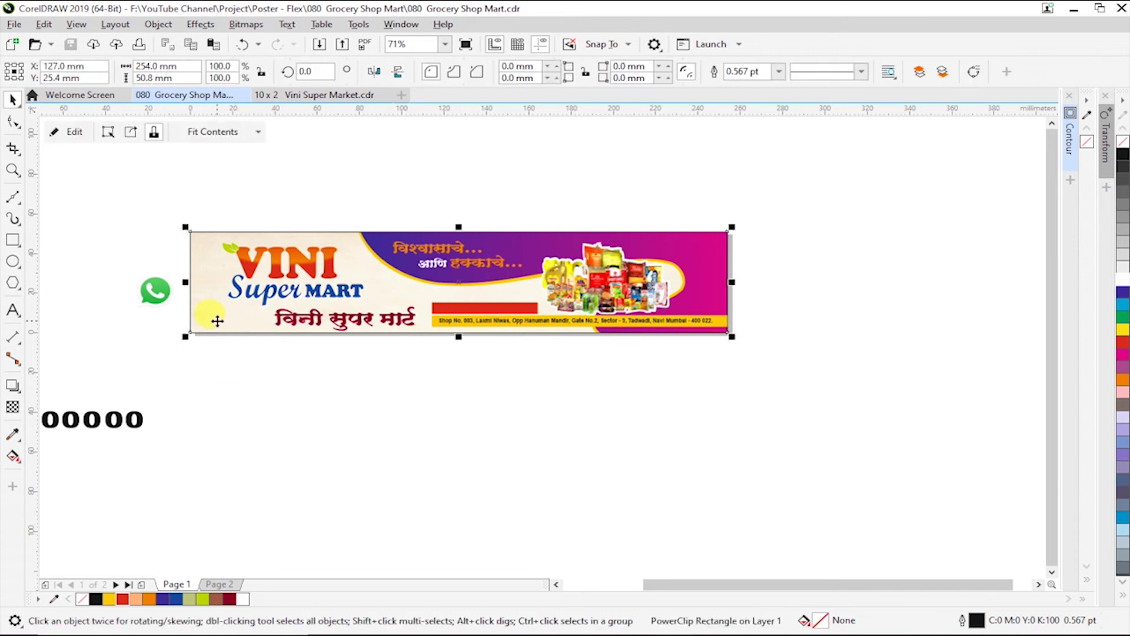
left_click(273, 348, "ctrl")
Bring the WhatsApp icon to the front, save, and shrink it onto the red bar
left_click(168, 451)
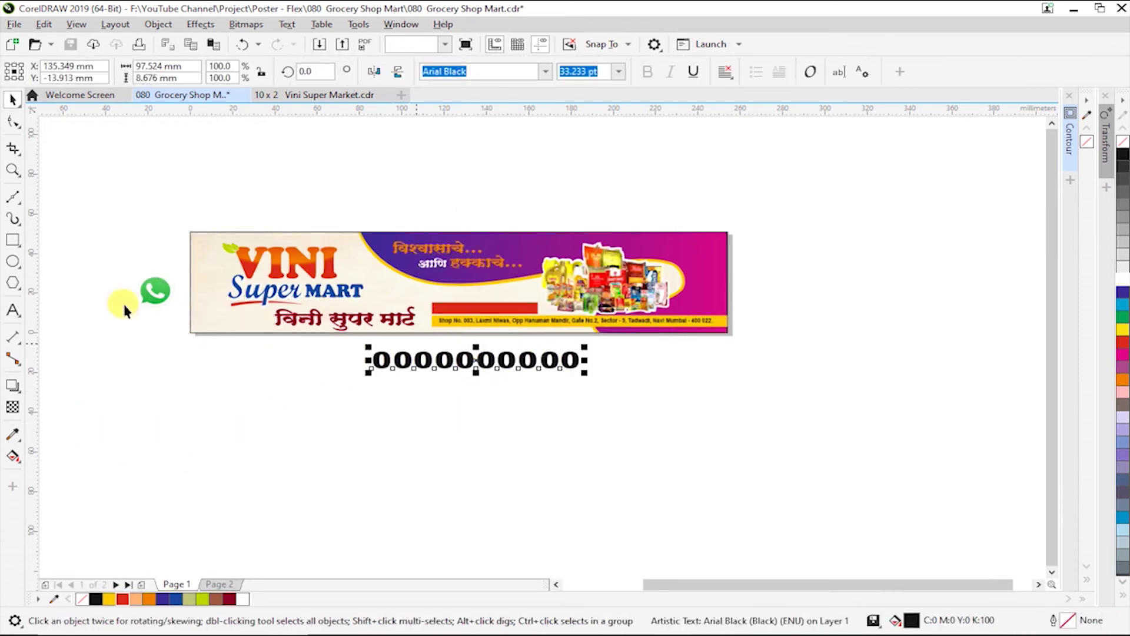
left_click_drag(155, 290, 402, 320)
key("z")
left_click_drag(313, 306, 734, 399)
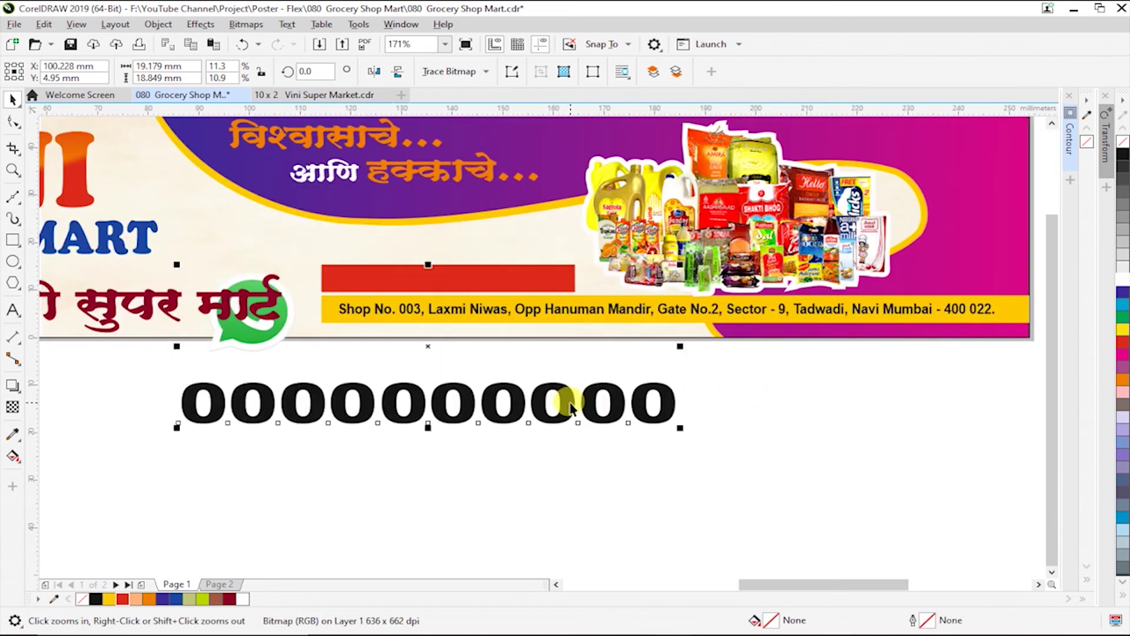
key("space")
key("shift+Page_Up")
key("ctrl+s")
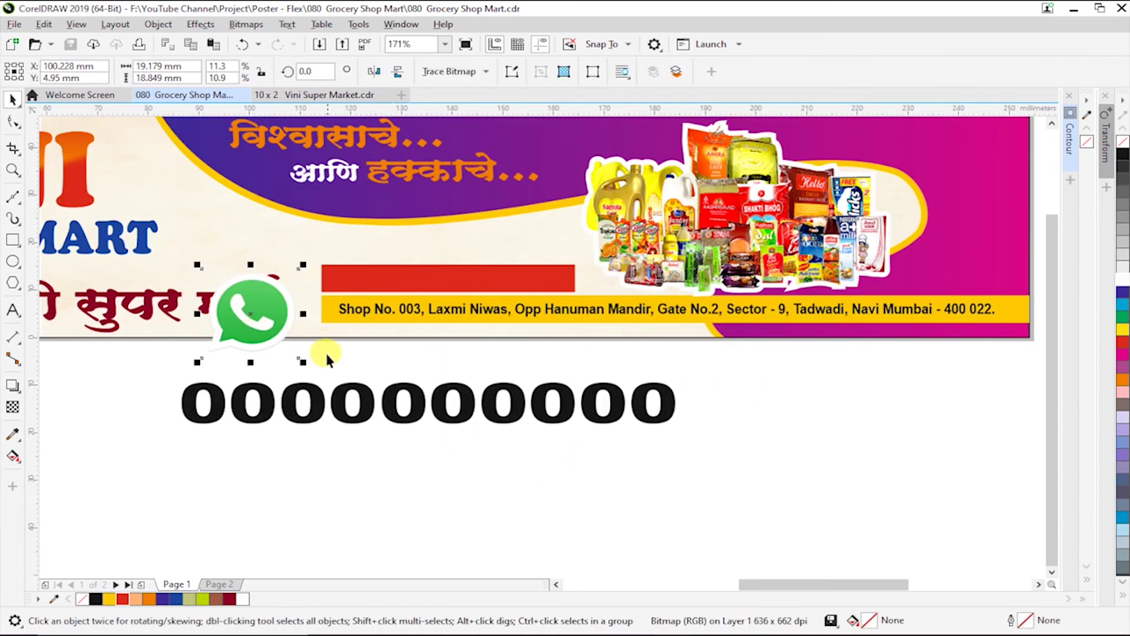
mouse_move(302, 362)
left_mouse_down()
mouse_move(256, 329)
mouse_move(364, 278)
left_mouse_up()
Move the phone number onto the red bar and scale it down to fit
left_click(383, 407)
left_click_drag(419, 396, 609, 278)
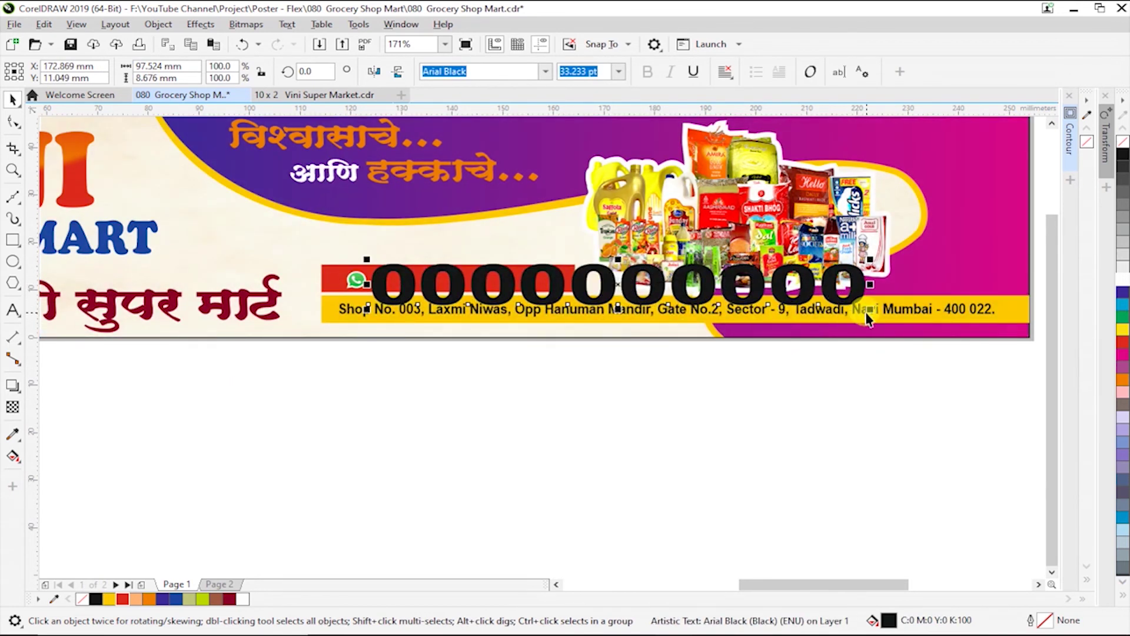
left_click_drag(867, 314, 537, 347)
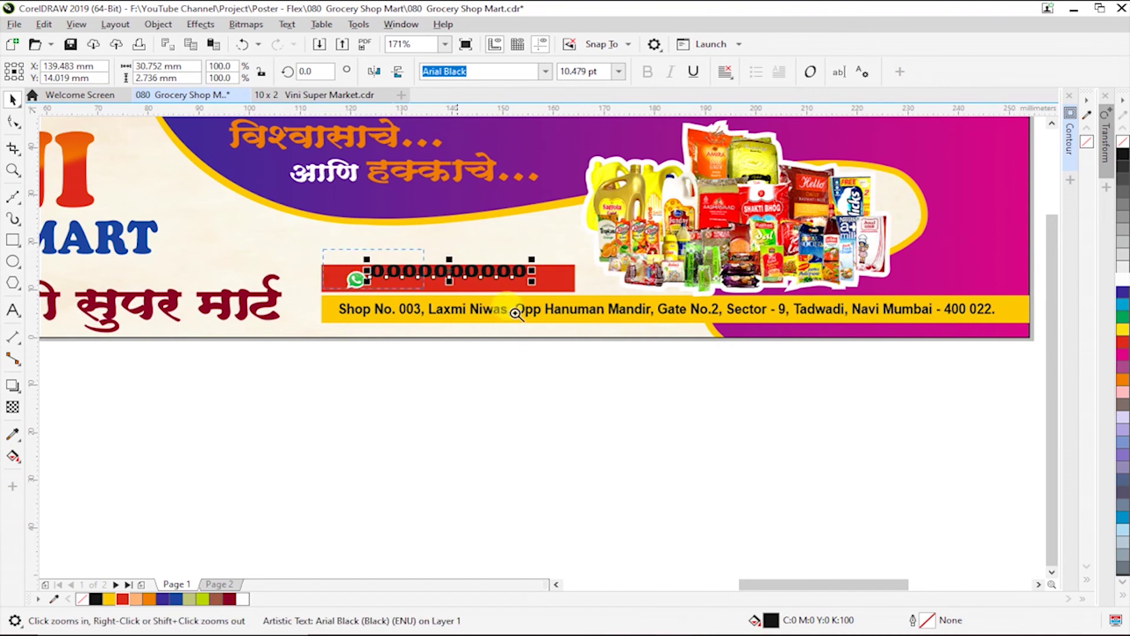
scroll(517, 310, "up", 5)
double_click(462, 271)
key("ctrl+space")
left_click_drag(717, 298, 715, 323)
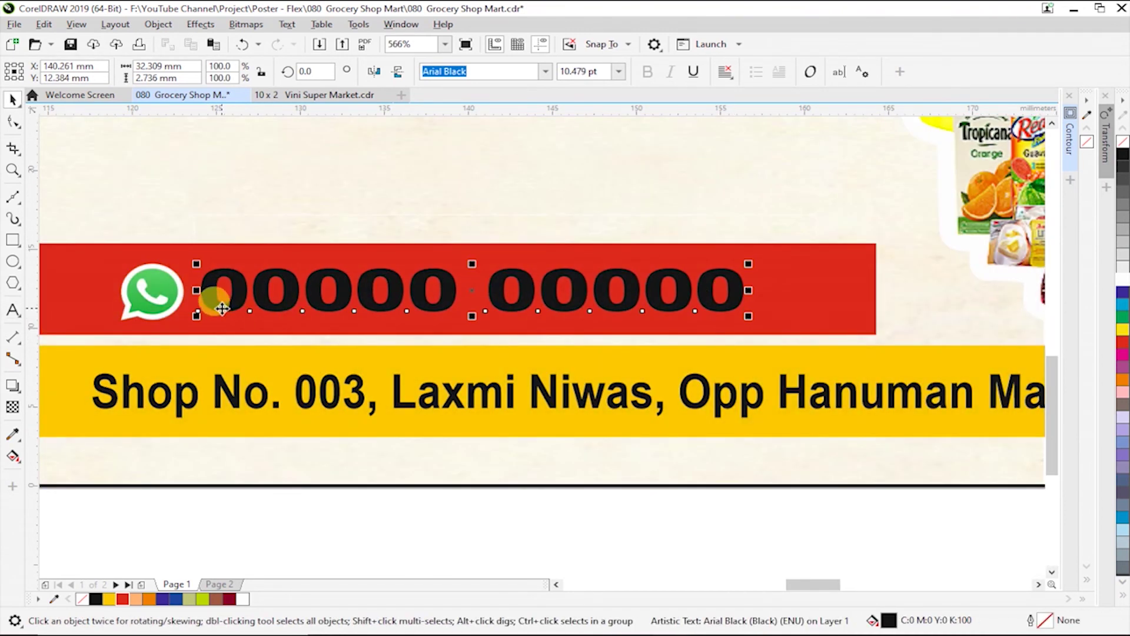
Add a colon to the phone number and squeeze it narrower beside the WhatsApp icon
double_click(270, 298)
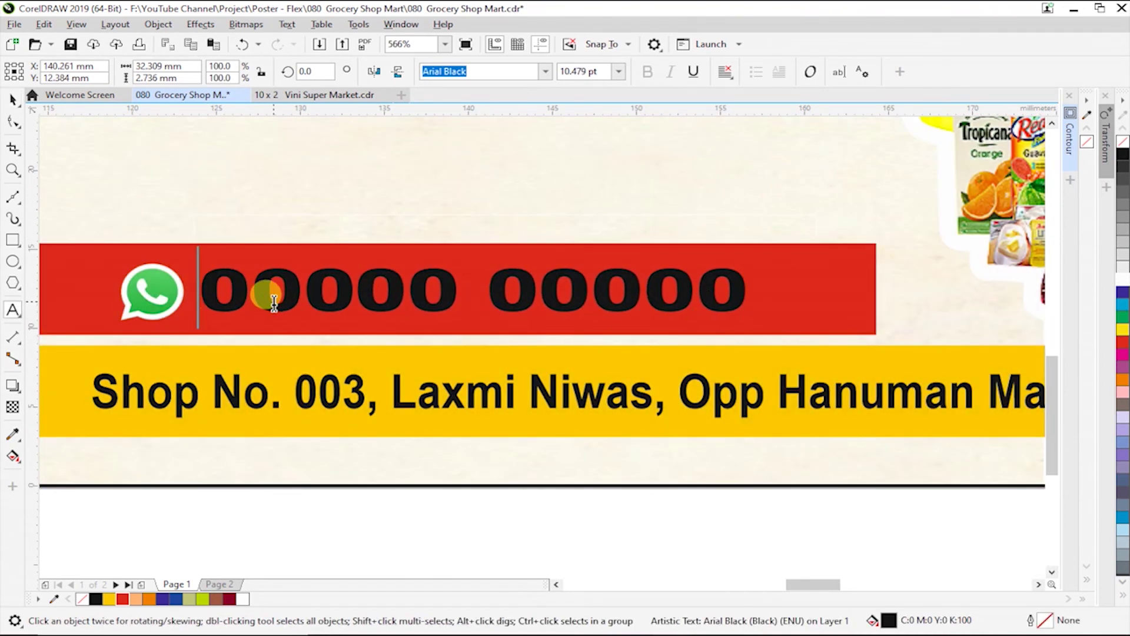
type(":")
key("ctrl+space")
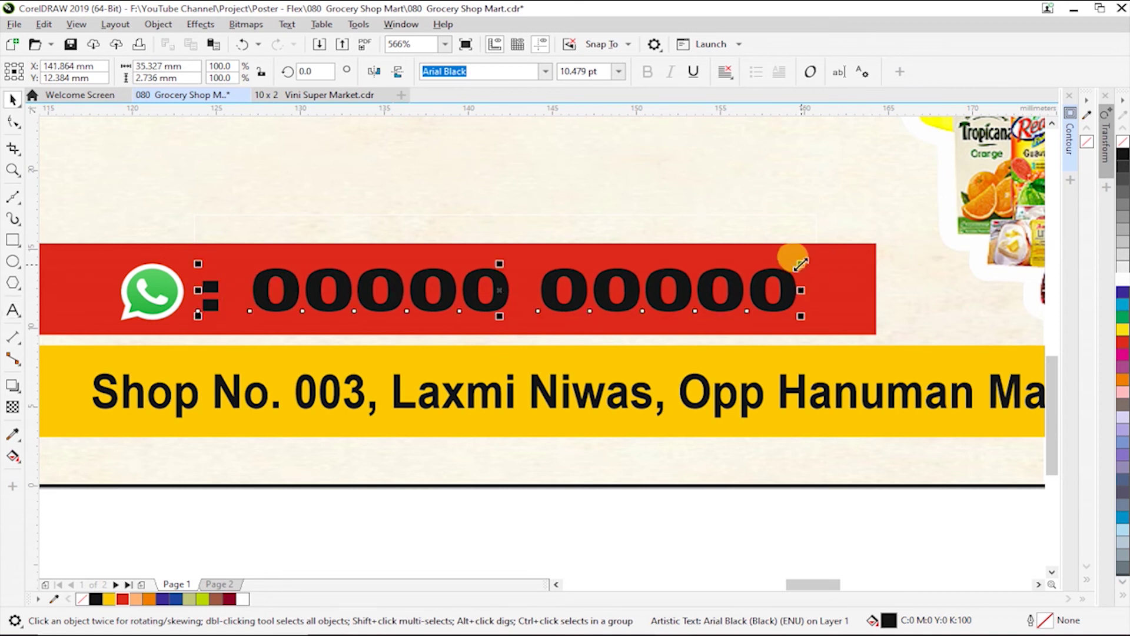
left_click_drag(798, 257, 837, 250)
left_click_drag(509, 306, 549, 306)
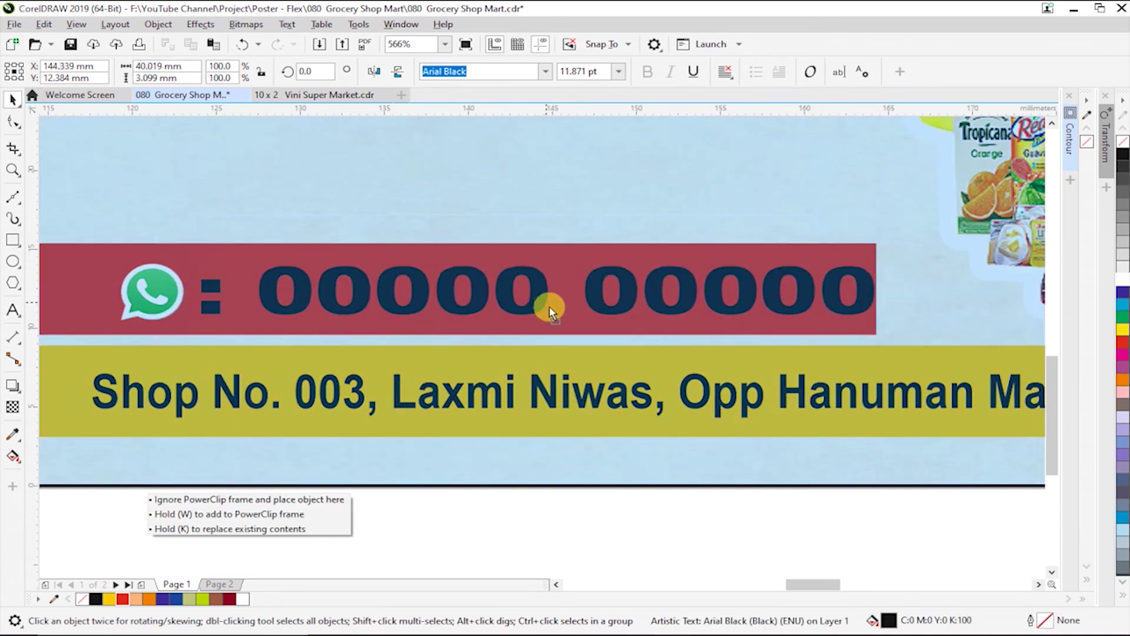
left_click_drag(883, 289, 854, 289)
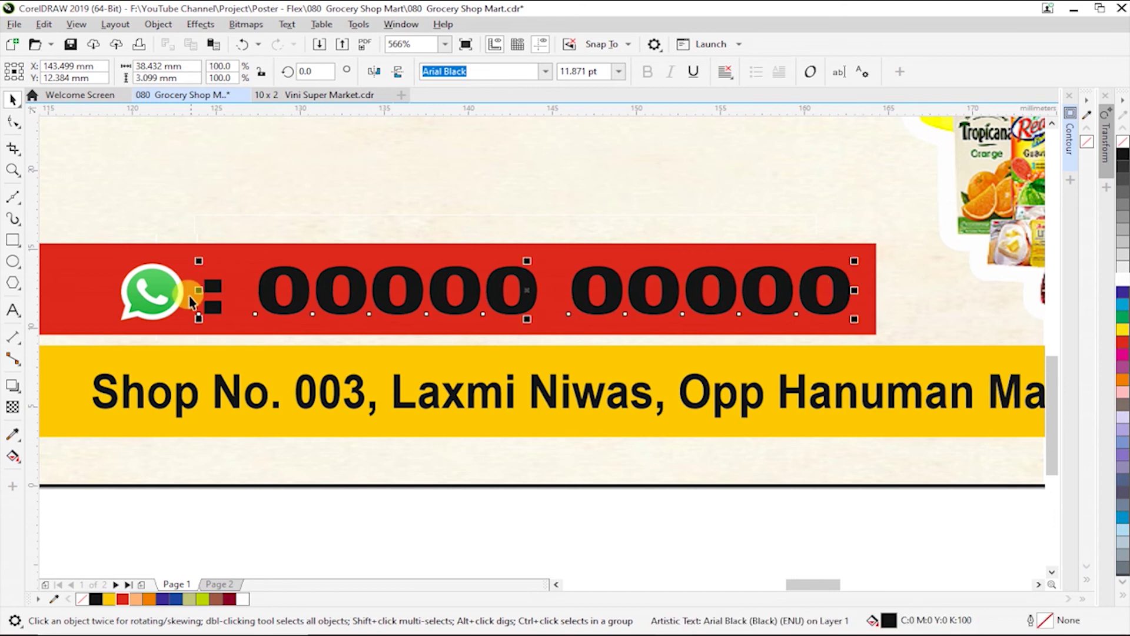
left_click(159, 300, "shift")
key("Escape")
Draw a diagonal line from above the red phone bar to below the yellow strip
scroll(298, 404, "down", 5)
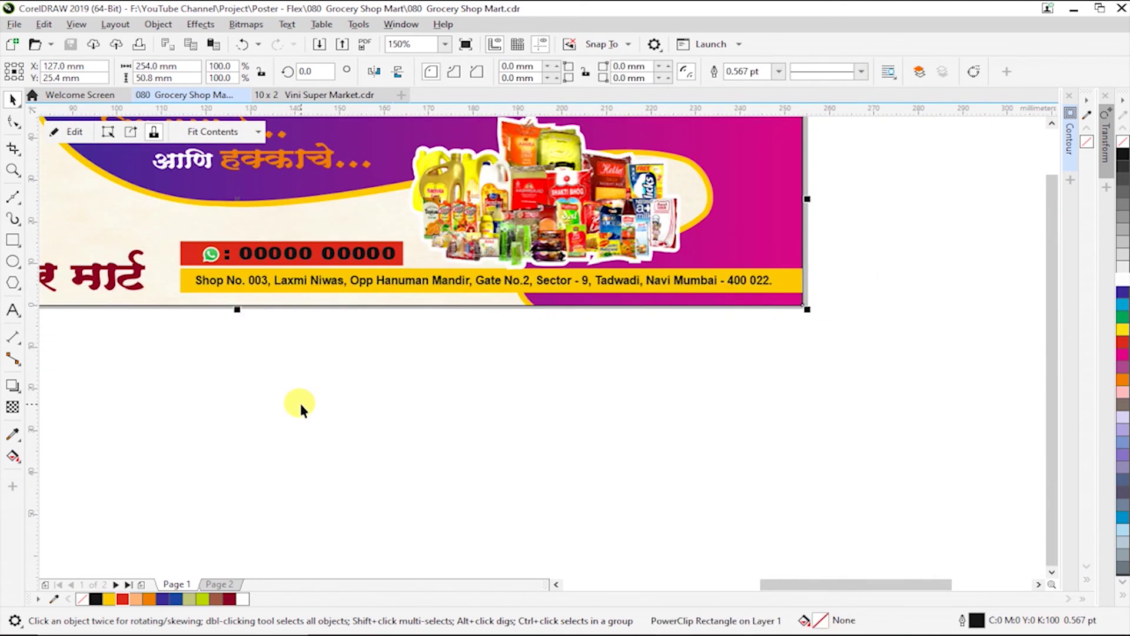
key("z")
left_click_drag(120, 170, 472, 393)
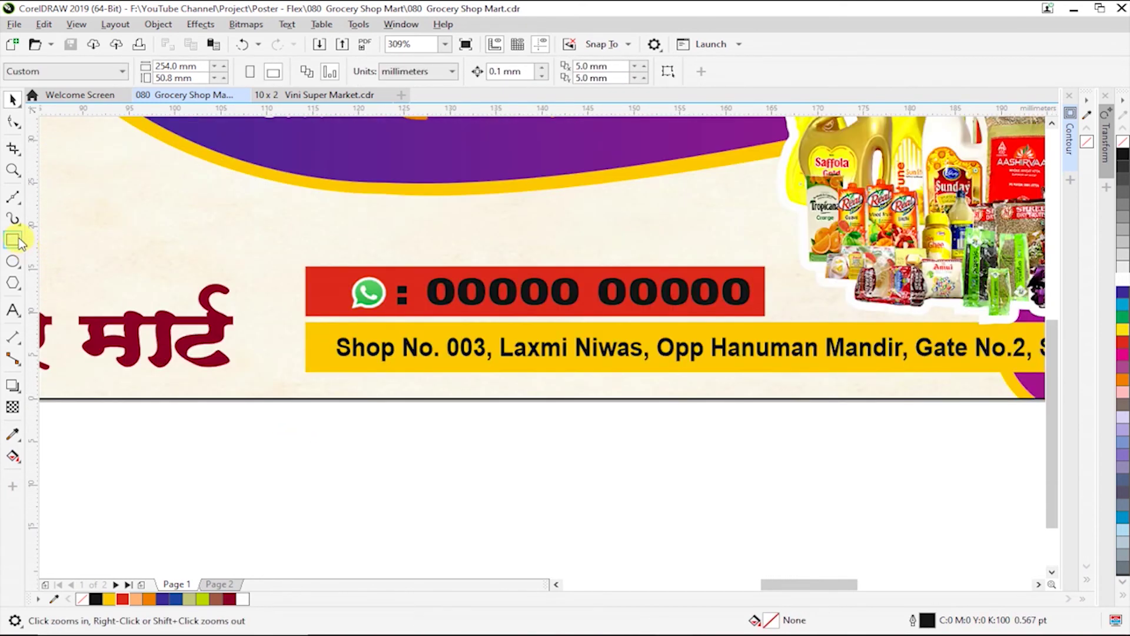
left_click(13, 198)
left_click(382, 215)
left_click(304, 377)
key("space")
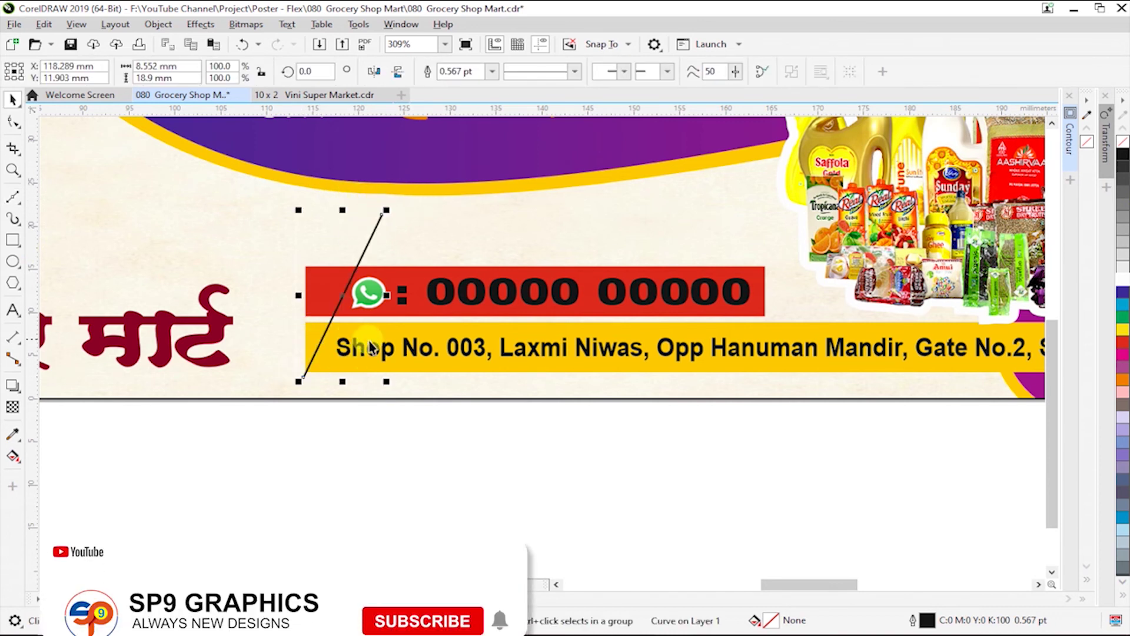
Adjust the diagonal line's ends and position across the bars' left ends
left_click(13, 121)
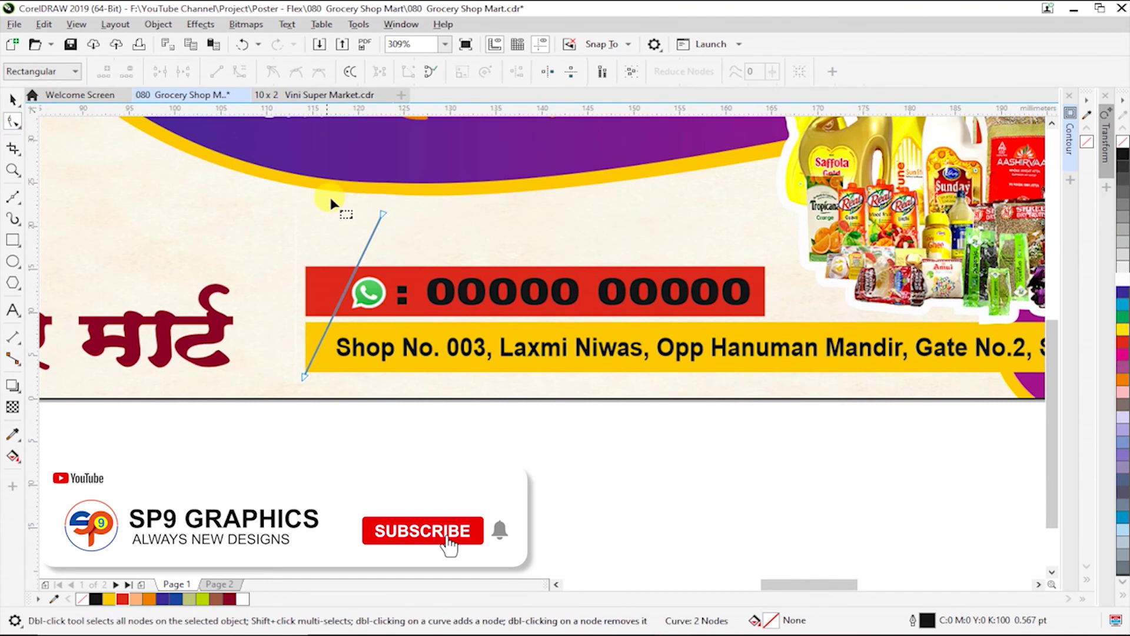
left_click_drag(382, 219, 375, 218)
key("space")
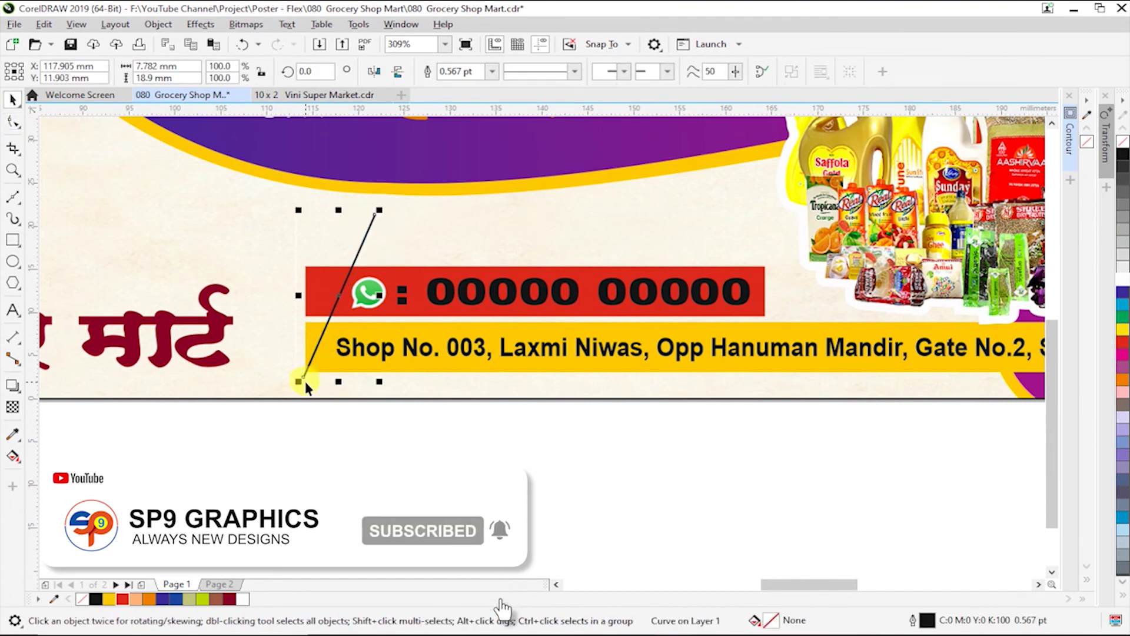
left_click_drag(304, 380, 332, 314)
key("Escape")
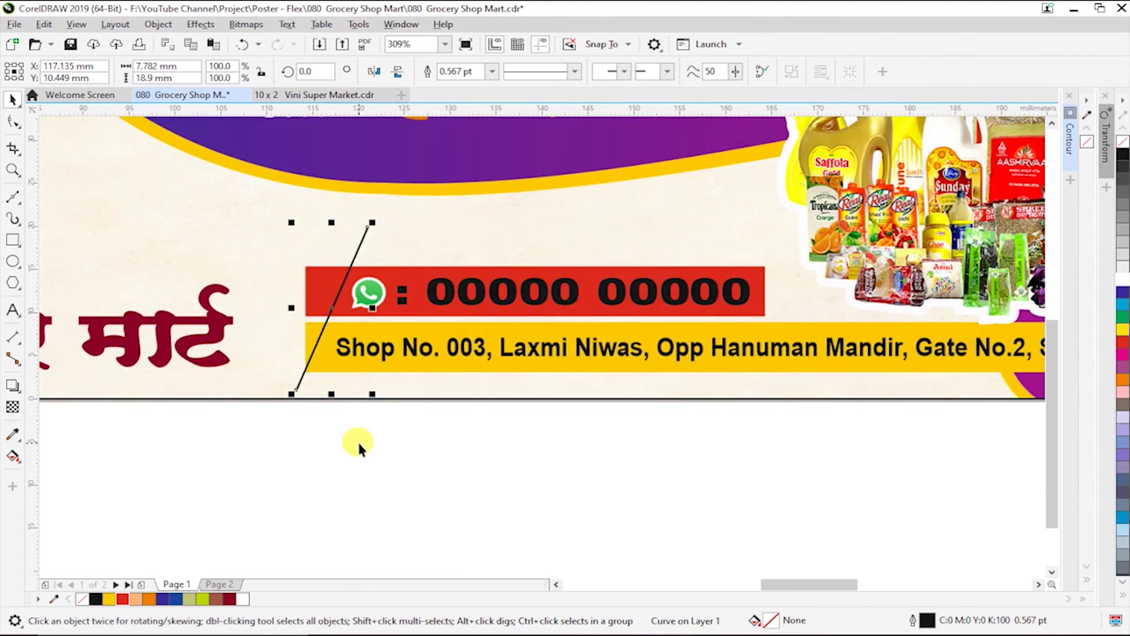
key("Escape")
left_click_drag(316, 354, 323, 350)
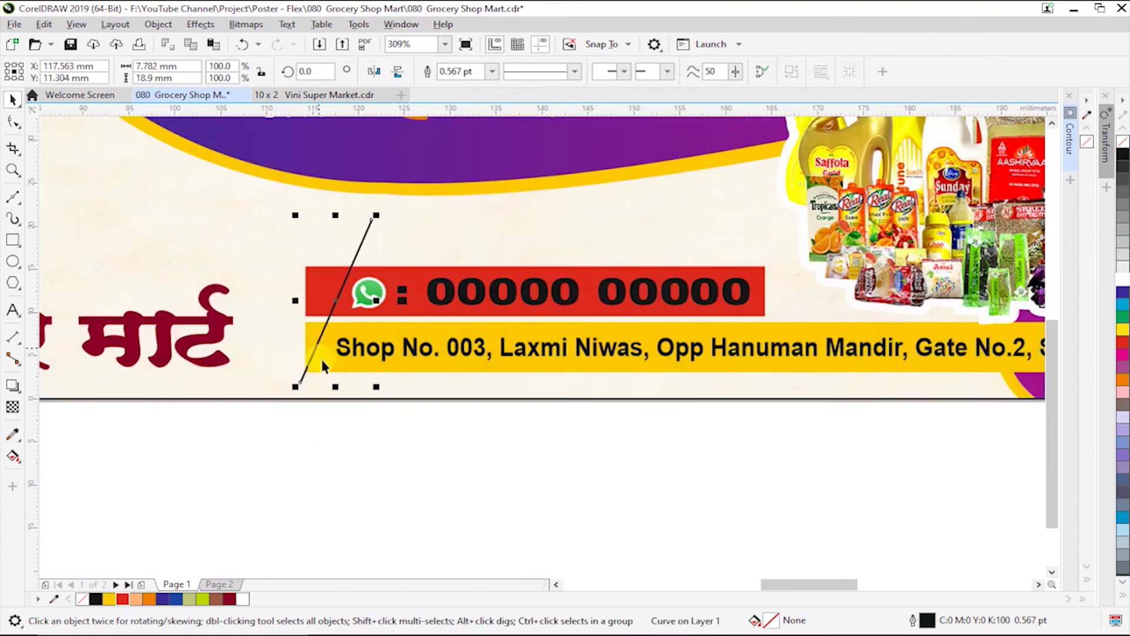
key("F10")
left_click_drag(374, 220, 353, 257)
key("space")
Convert the red phone bar to curves and move its left corners onto the diagonal line
key("z")
left_click_drag(261, 247, 624, 432)
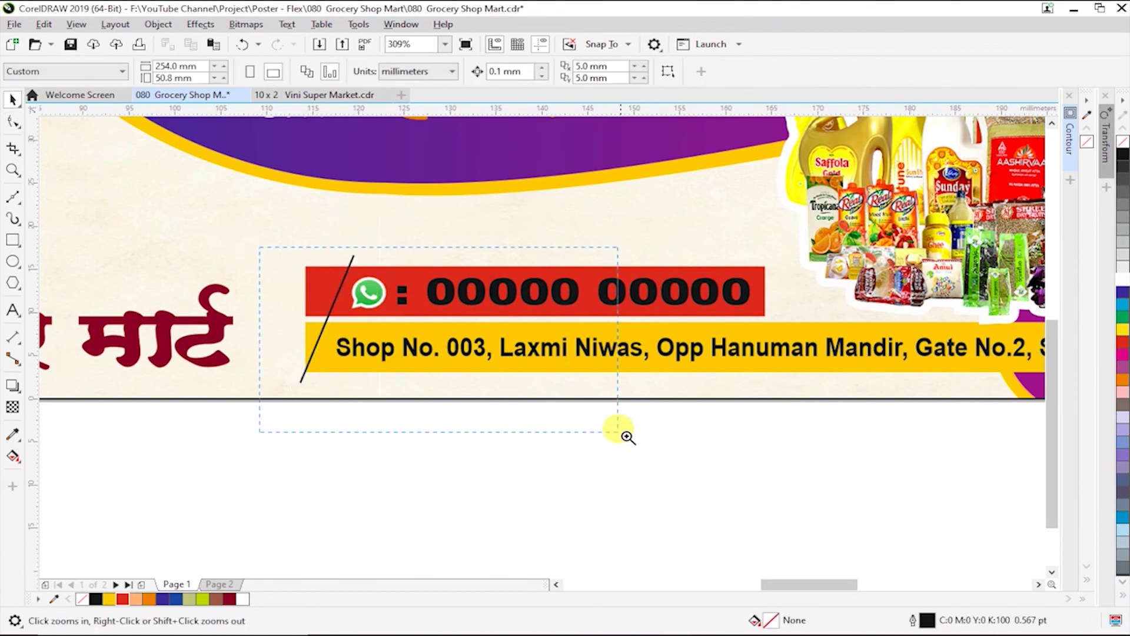
key("space")
left_click(219, 195)
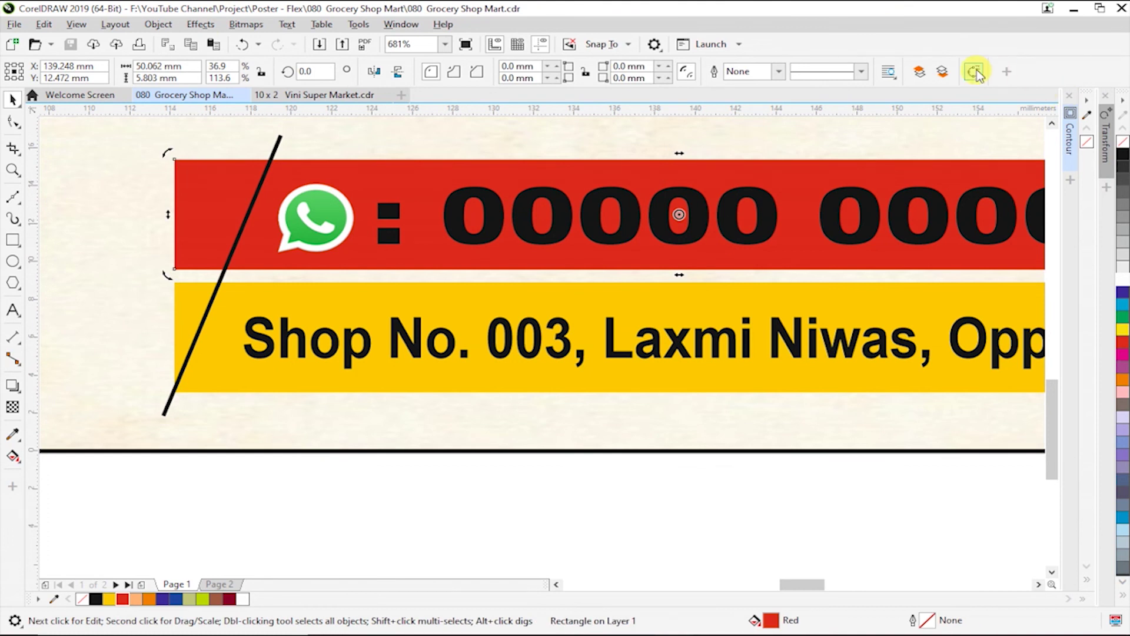
left_click(975, 71)
key("F10")
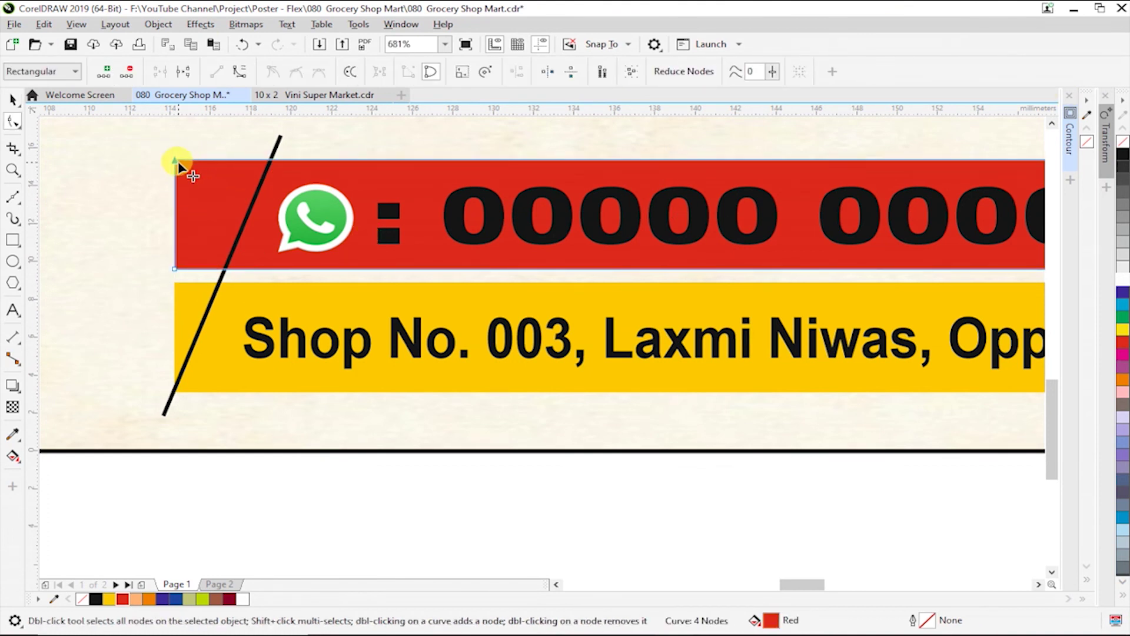
left_click_drag(177, 163, 269, 169)
mouse_move(176, 269)
left_mouse_down()
mouse_move(222, 275)
mouse_move(220, 288)
left_mouse_up()
left_click(176, 284)
key("space")
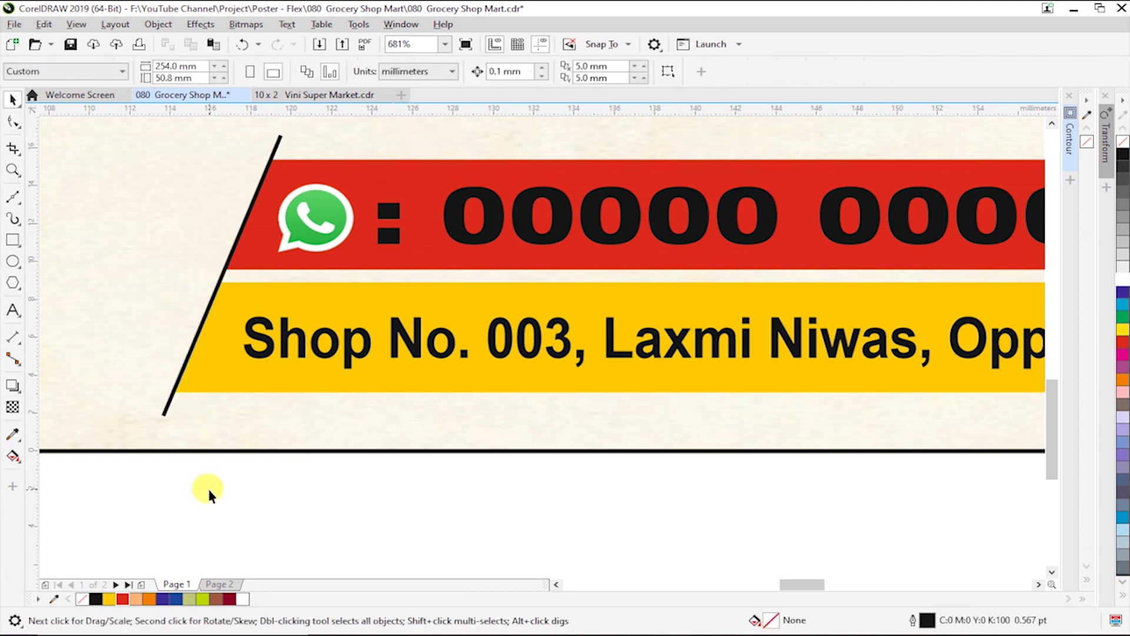
scroll(231, 391, "down", 2)
scroll(232, 390, "down", 2)
key("z")
scroll(212, 316, "up", 2)
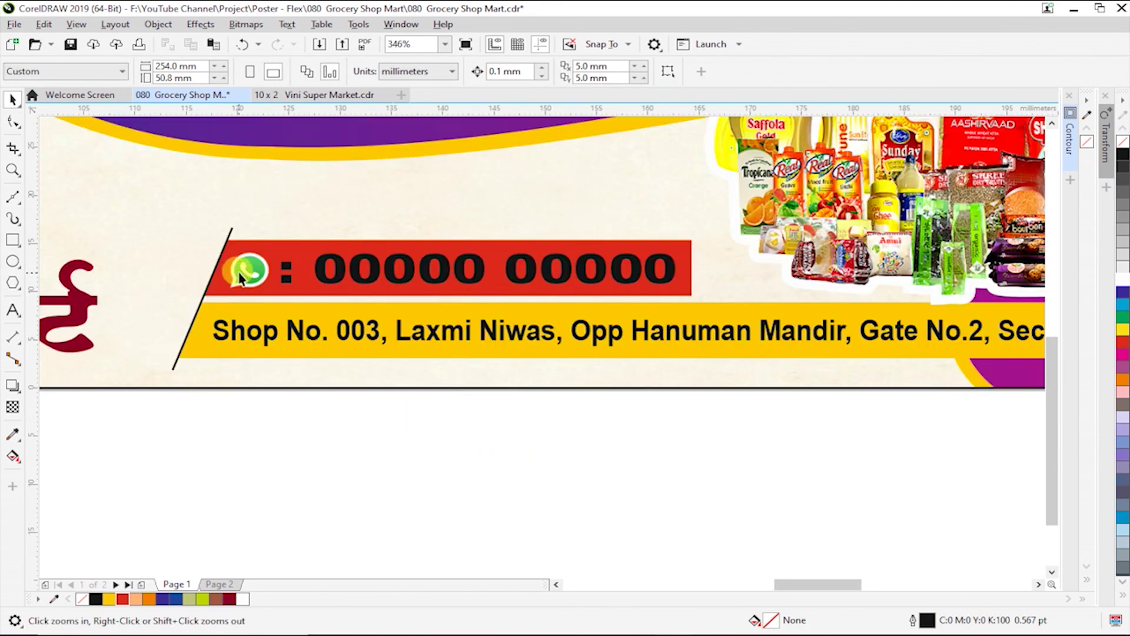
Place a copy of the diagonal line at the red phone bar's right end
left_click_drag(220, 264, 597, 226)
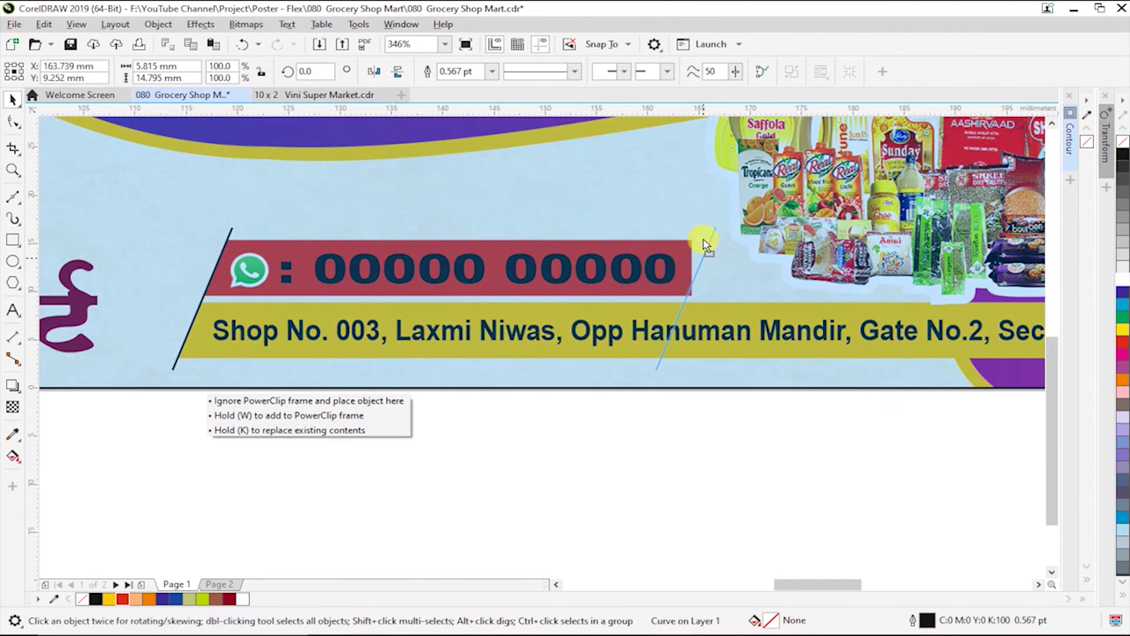
left_click_drag(705, 245, 705, 245)
left_click(676, 293)
key("F10")
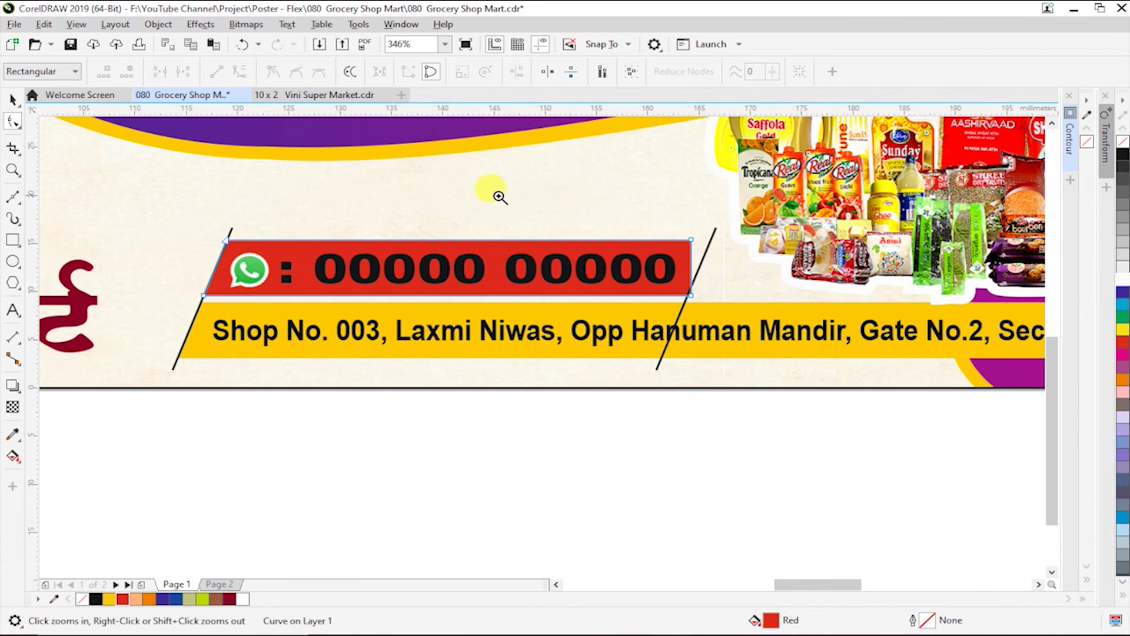
Move the red bar's top-right and bottom-right corners onto the copied line
left_click_drag(500, 197, 863, 353)
left_click_drag(556, 250, 615, 244)
left_click_drag(578, 401, 551, 401)
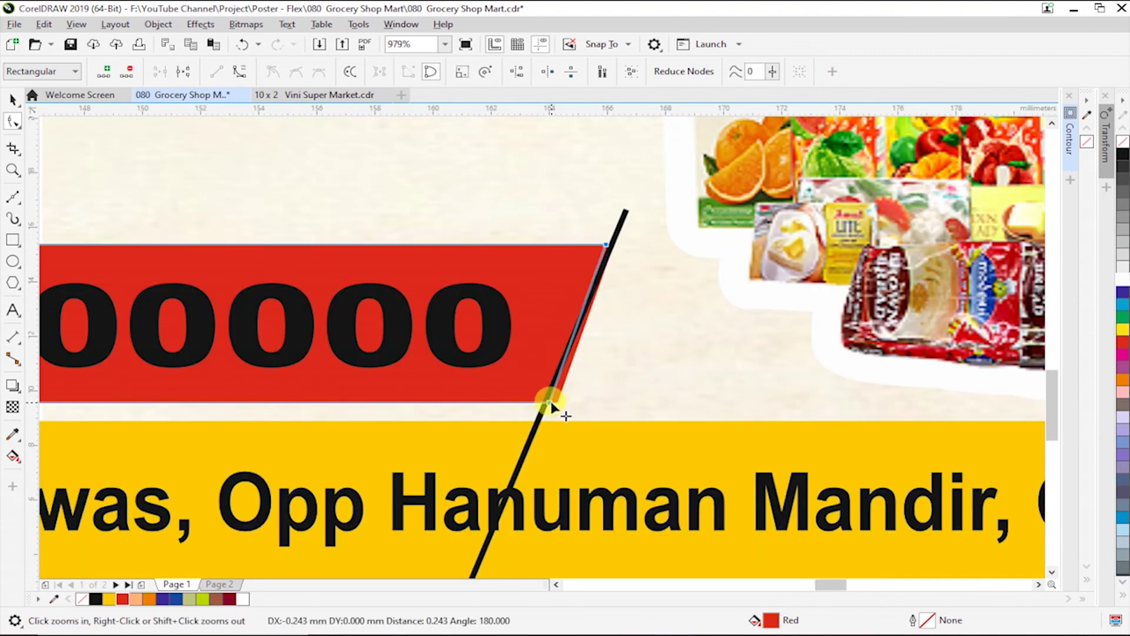
left_click_drag(600, 245, 610, 247)
left_click(615, 242)
key("space")
key("space")
key("space")
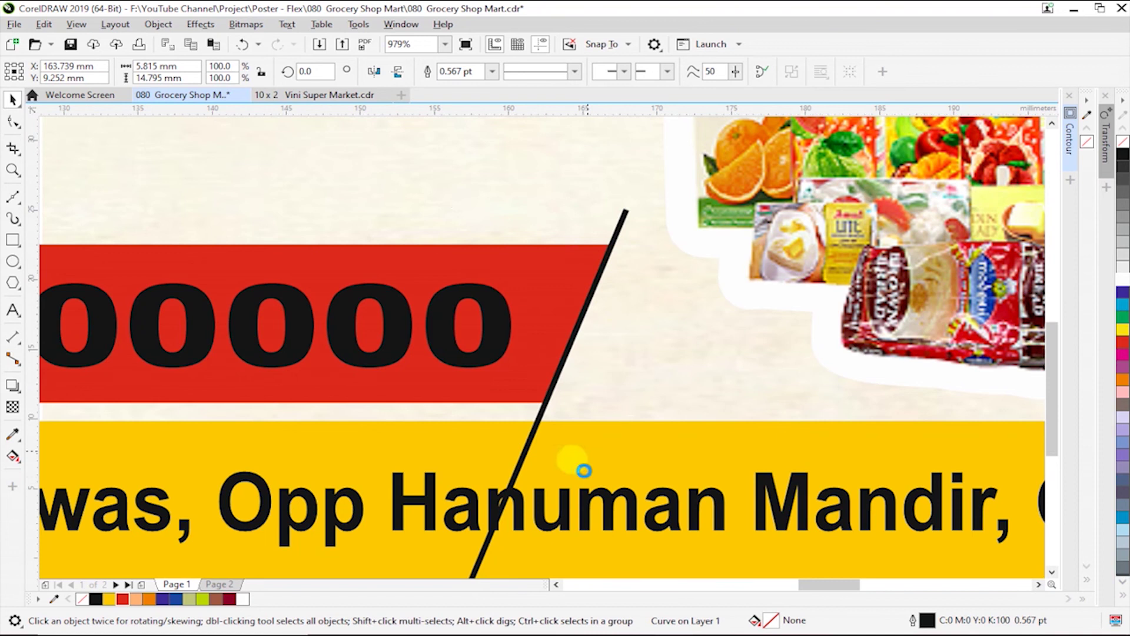
scroll(576, 467, "down", 1)
key("space")
key("space")
Make the phone number text white
key("Escape")
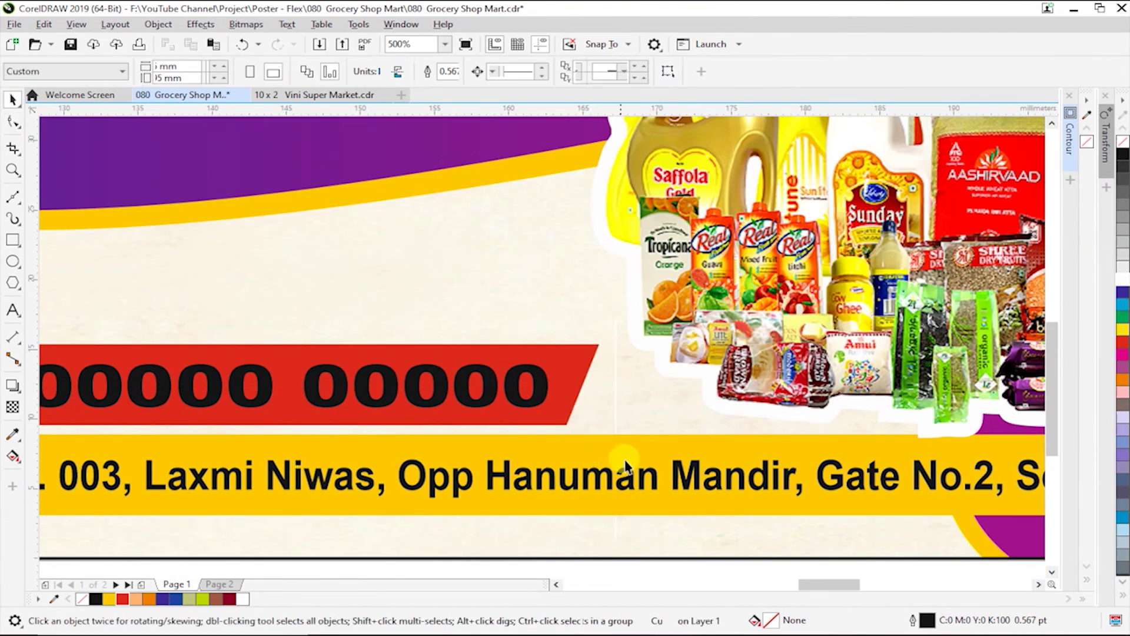
left_click(581, 518)
scroll(362, 471, "down", 2)
scroll(362, 471, "up", 2)
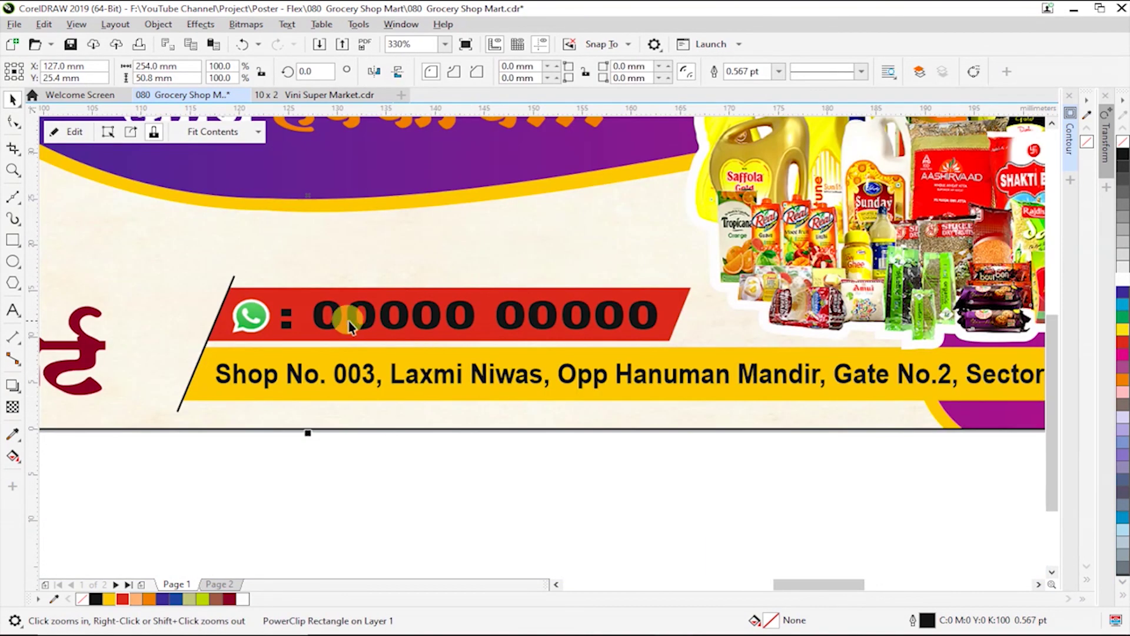
left_click(348, 320)
left_click(238, 599)
left_click(390, 532)
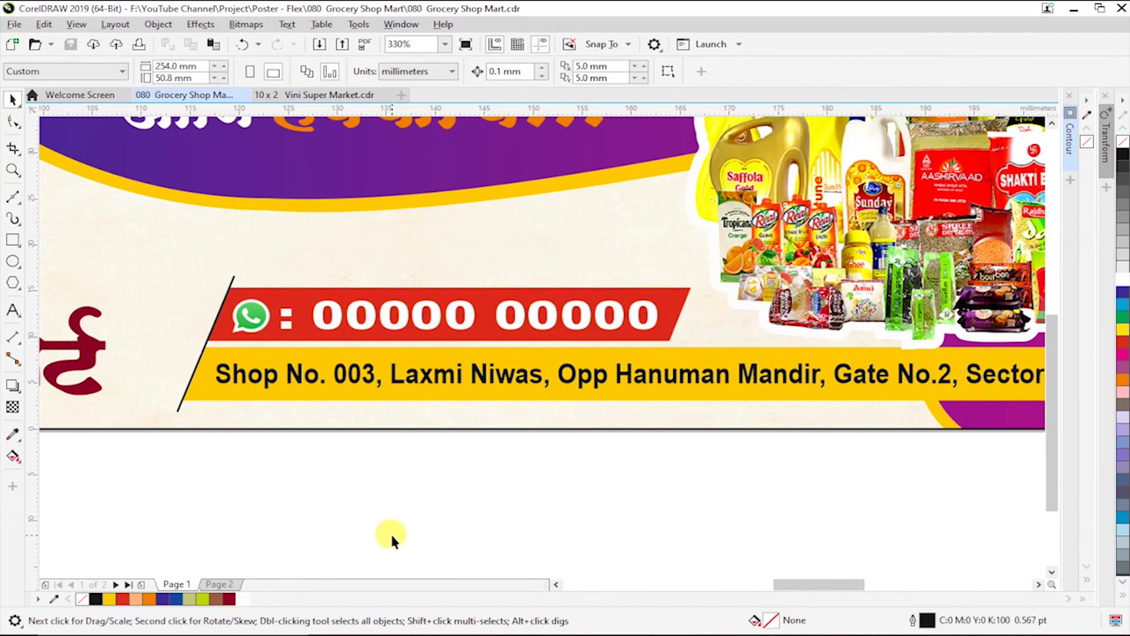
Enlarge both Marathi tagline lines together
scroll(401, 531, "down", 1)
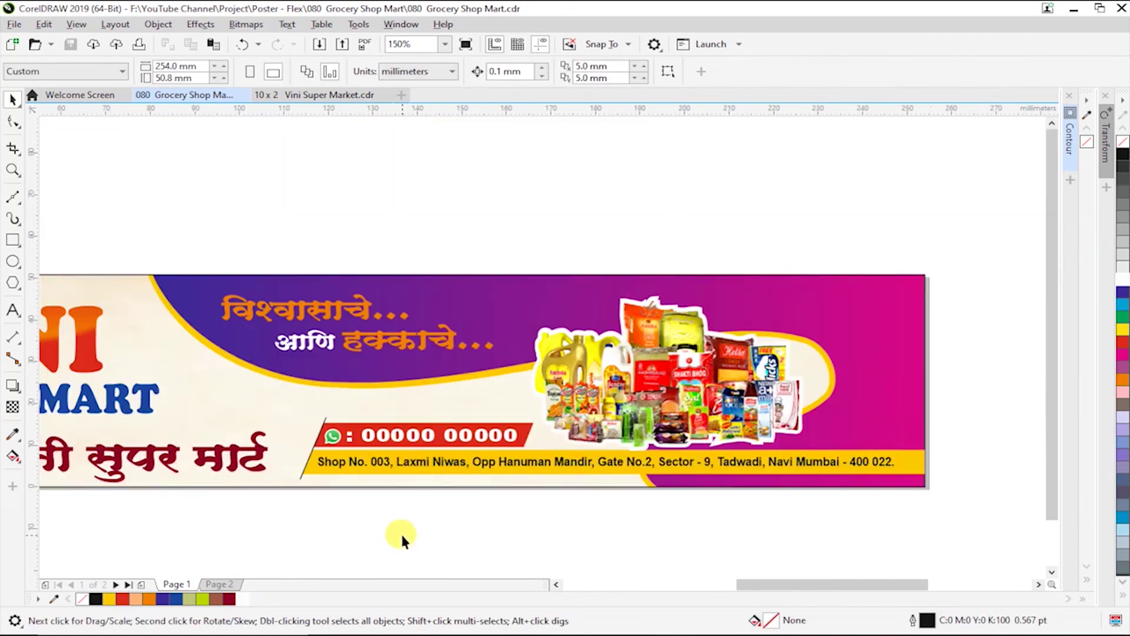
scroll(400, 531, "down", 1)
left_click(518, 319)
left_click(506, 288, "shift")
left_click_drag(658, 304, 667, 306)
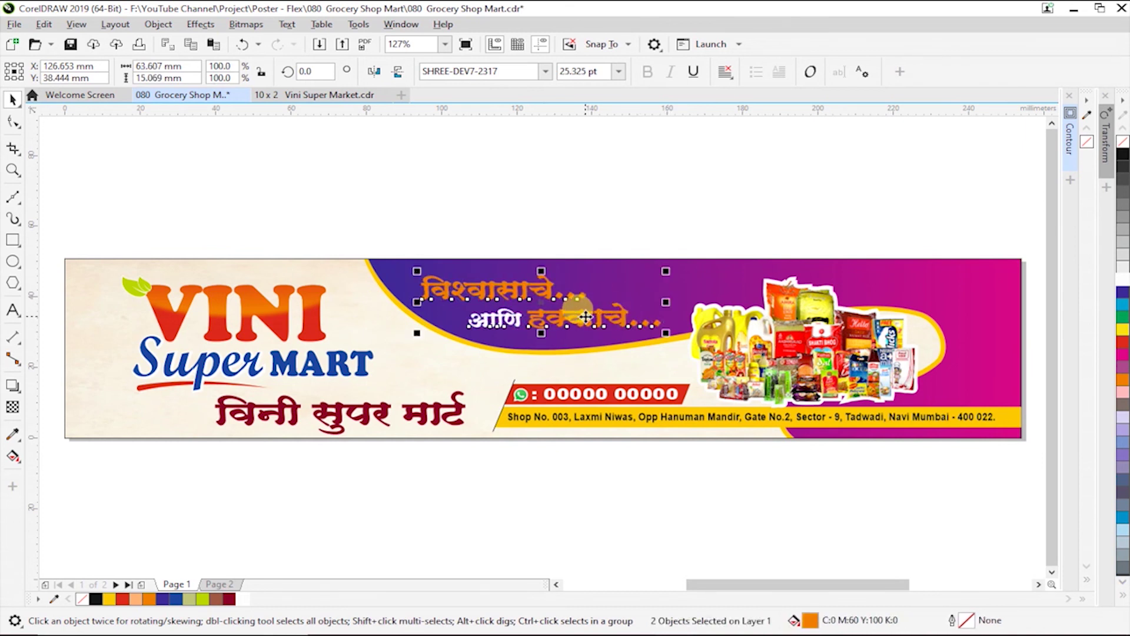
left_click(584, 526)
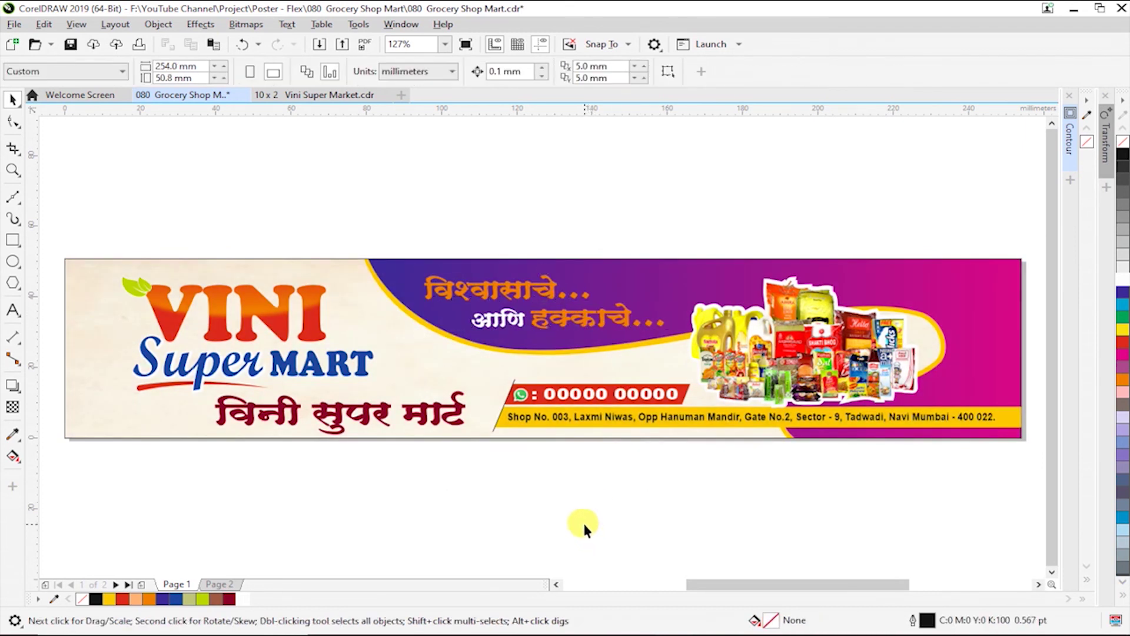
Give the banner background frame a 2 pt dark red outline
left_click(78, 265)
type("2")
key("Return")
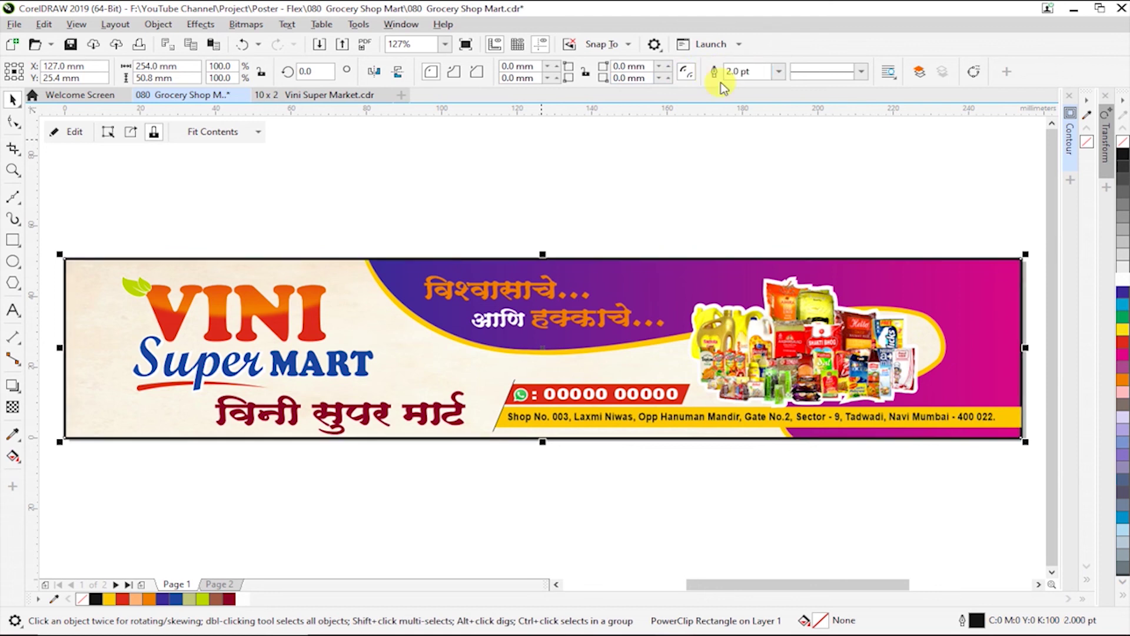
right_click(229, 599)
left_click(230, 542)
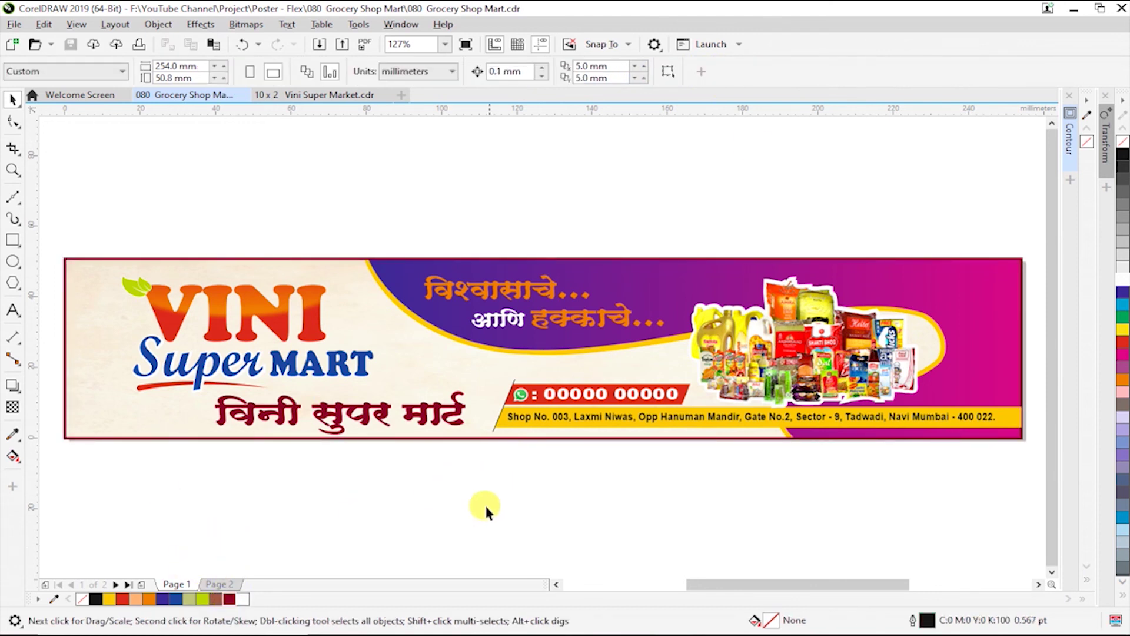
Move the product image group further right and enlarge it slightly
left_click_drag(1013, 452, 1014, 453)
left_click_drag(883, 377, 924, 377)
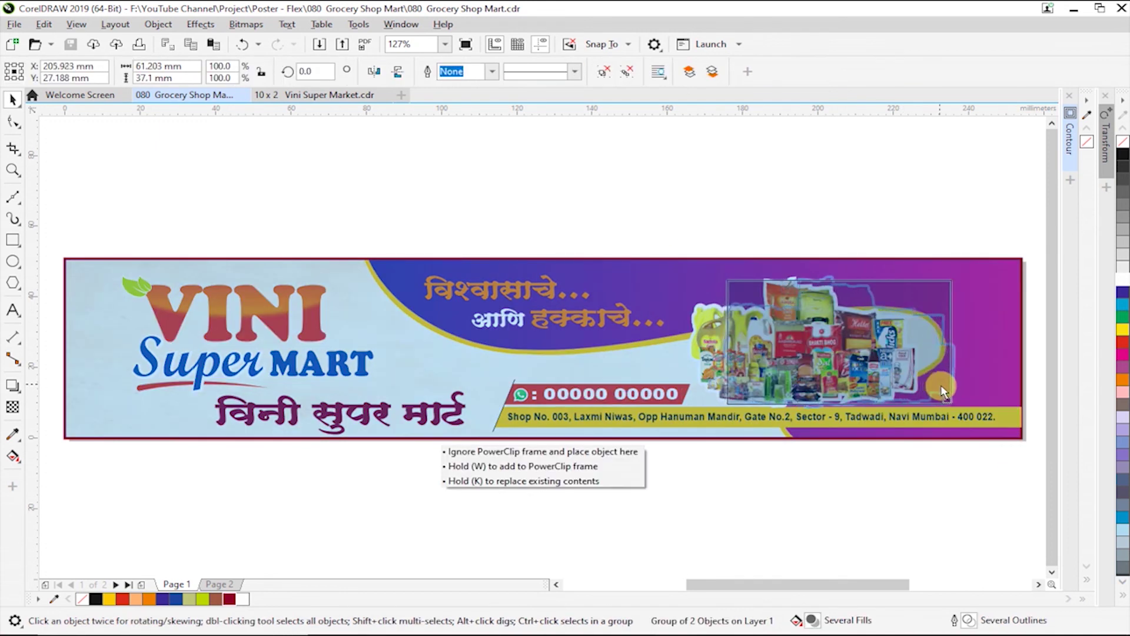
left_click_drag(969, 272, 973, 266)
left_click(947, 504)
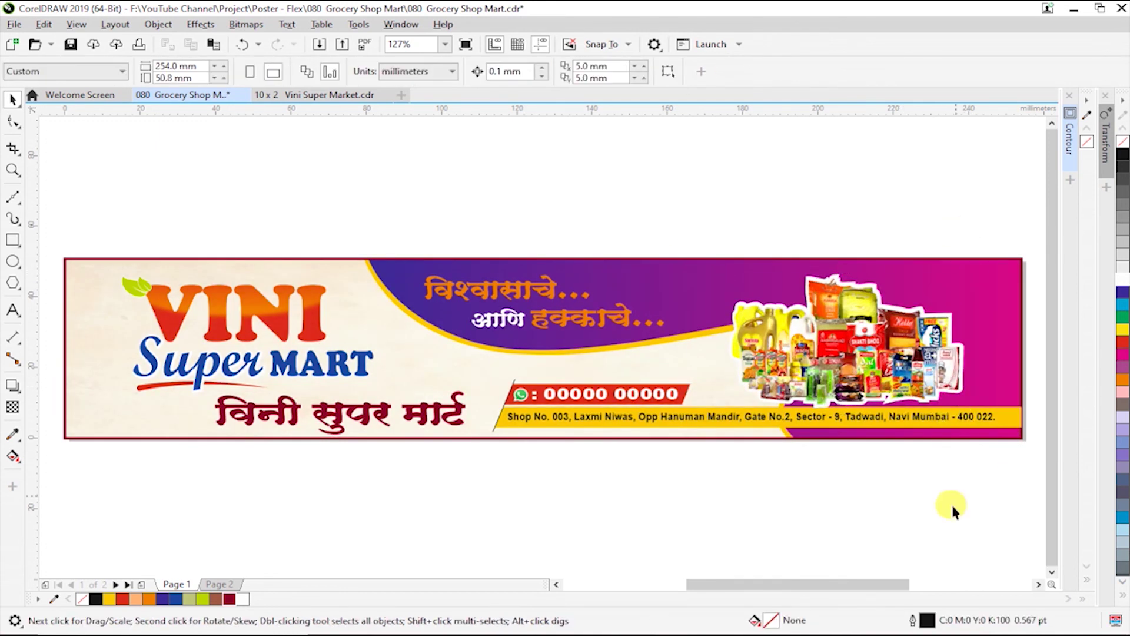
Stretch both Marathi tagline lines taller
left_click_drag(383, 223, 701, 354)
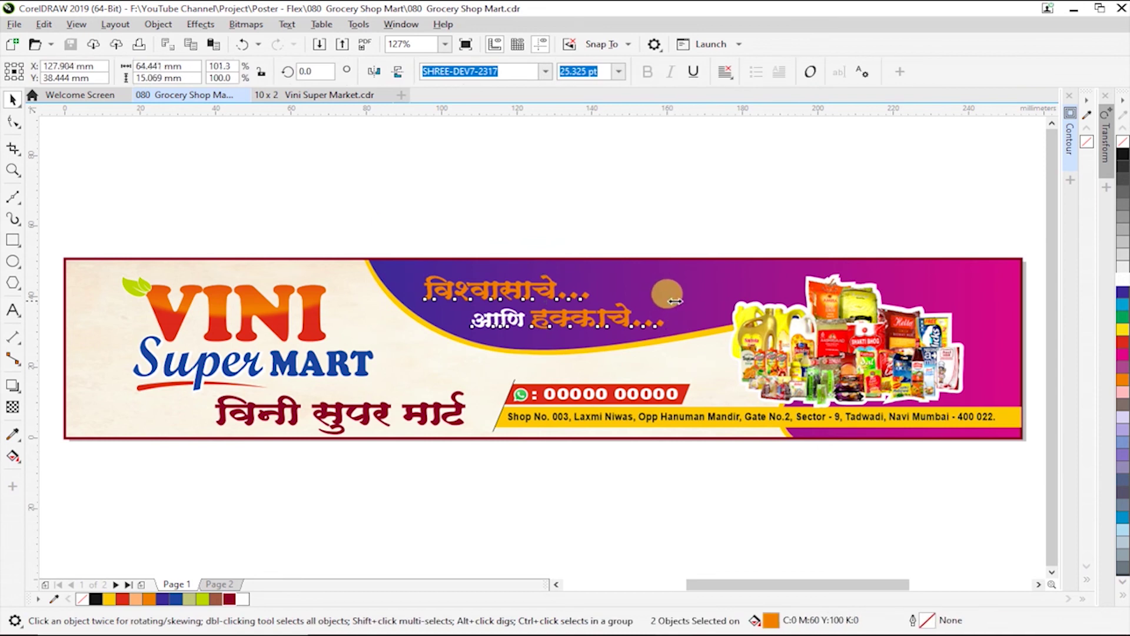
left_click_drag(558, 272, 559, 266)
left_click(588, 504)
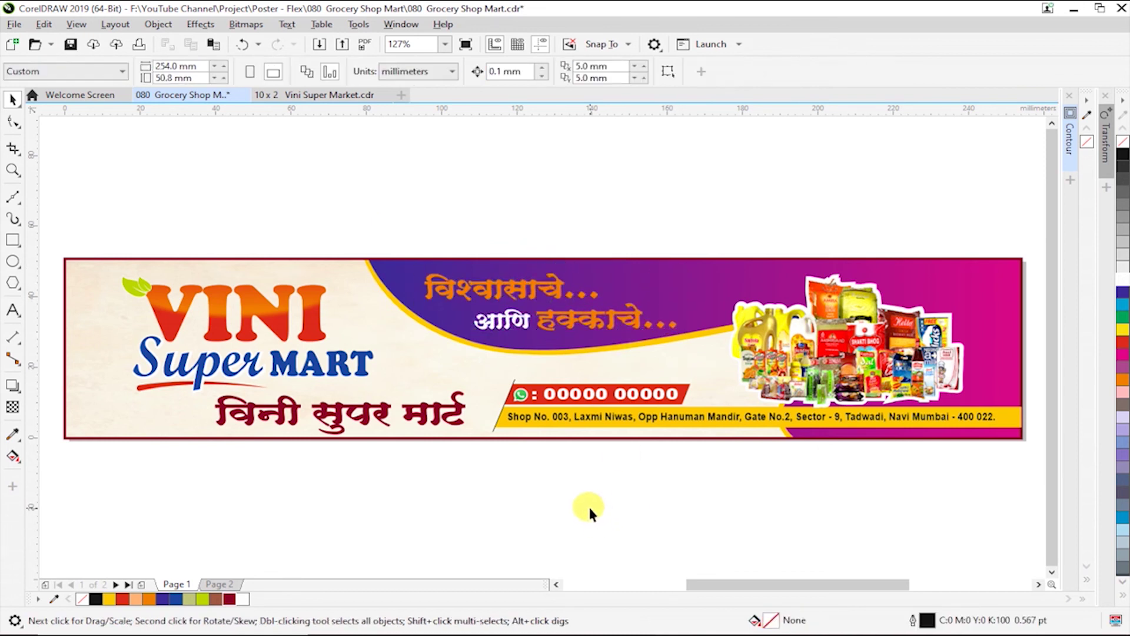